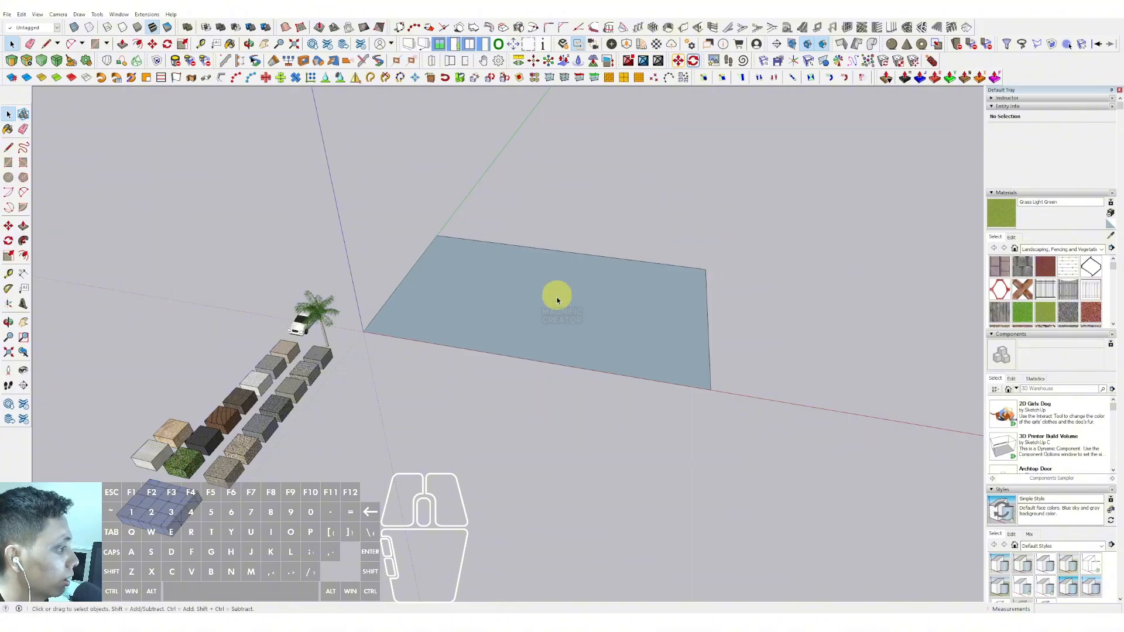
Draw a rectangle on the middle of the base face's front edge and erase its outer edge to cut a notch.
{"action": "middle_click_drag", "start_coordinate": [556, 300], "coordinate": [502, 389]}
{"action": "key", "text": "r"}
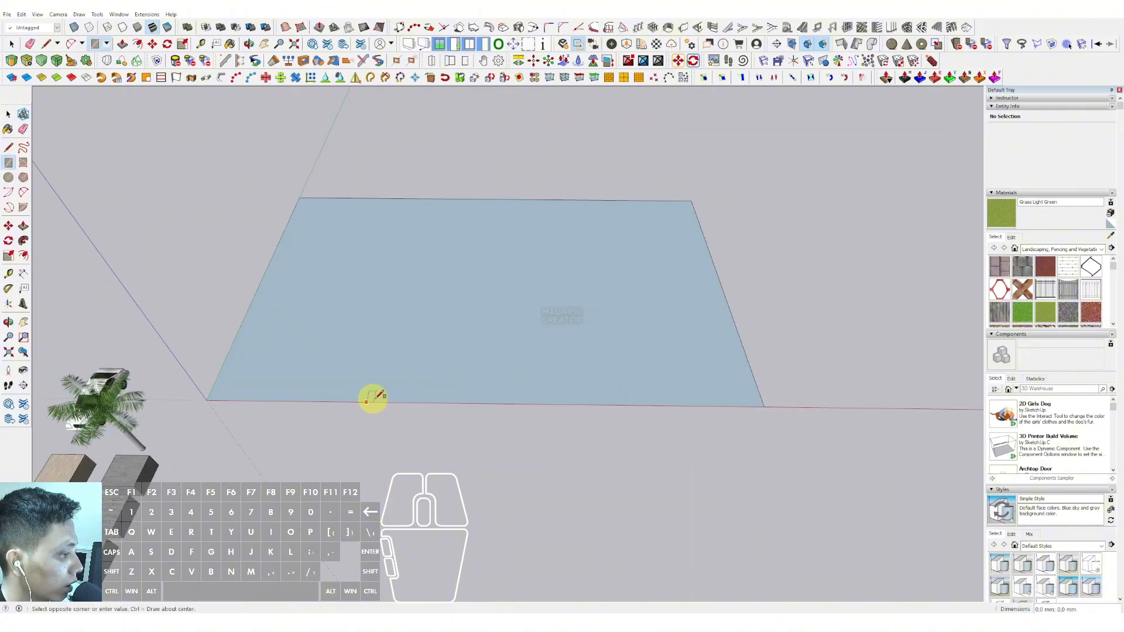
{"action": "left_click", "coordinate": [584, 339]}
{"action": "key", "text": "e"}
{"action": "left_click_drag", "start_coordinate": [490, 394], "coordinate": [480, 419]}
{"action": "key", "text": "space"}
Cut a matching rectangular notch, about 16 m wide, into the middle of the base face's back edge.
{"action": "scroll", "coordinate": [448, 255], "scroll_direction": "down", "scroll_amount": 2}
{"action": "mouse_move", "coordinate": [448, 256]}
{"action": "middle_mouse_down"}
{"action": "mouse_move", "coordinate": [449, 318]}
{"action": "mouse_move", "coordinate": [446, 273]}
{"action": "mouse_move", "coordinate": [451, 293]}
{"action": "middle_mouse_up"}
{"action": "scroll", "coordinate": [434, 270], "scroll_direction": "up", "scroll_amount": 3}
{"action": "key", "text": "r"}
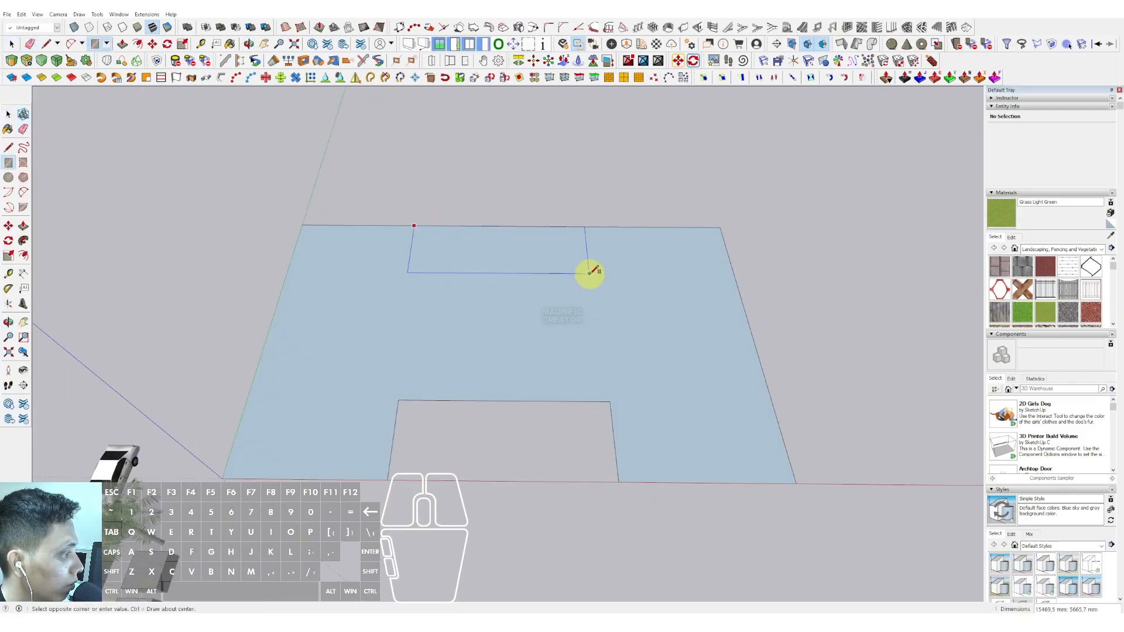
{"action": "left_click", "coordinate": [601, 270]}
{"action": "key", "text": "space"}
{"action": "key", "text": "e"}
{"action": "left_click_drag", "start_coordinate": [526, 220], "coordinate": [511, 243]}
{"action": "key", "text": "space"}
Dimension the overall length of the H-shaped face's front side and the depth of its right side.
{"action": "scroll", "coordinate": [492, 261], "scroll_direction": "down", "scroll_amount": 2}
{"action": "mouse_move", "coordinate": [492, 261]}
{"action": "middle_mouse_down"}
{"action": "mouse_move", "coordinate": [423, 319]}
{"action": "mouse_move", "coordinate": [450, 267]}
{"action": "mouse_move", "coordinate": [501, 306]}
{"action": "mouse_move", "coordinate": [542, 314]}
{"action": "mouse_move", "coordinate": [528, 375]}
{"action": "mouse_move", "coordinate": [504, 346]}
{"action": "mouse_move", "coordinate": [545, 328]}
{"action": "mouse_move", "coordinate": [529, 346]}
{"action": "mouse_move", "coordinate": [452, 307]}
{"action": "middle_mouse_up"}
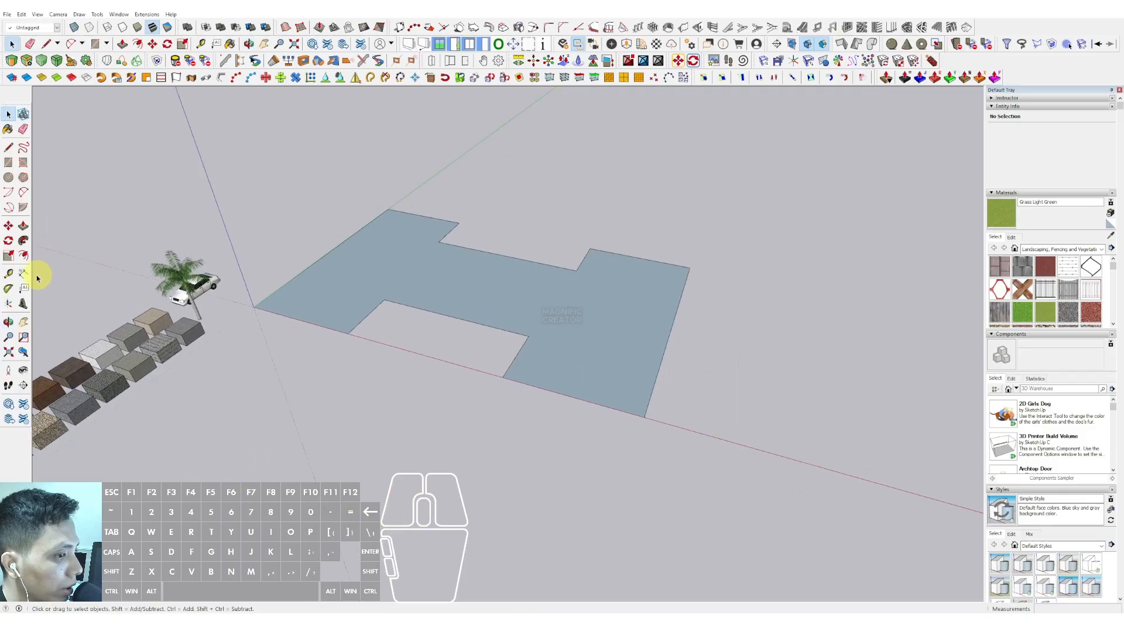
{"action": "left_click", "coordinate": [24, 273]}
{"action": "left_click", "coordinate": [643, 418]}
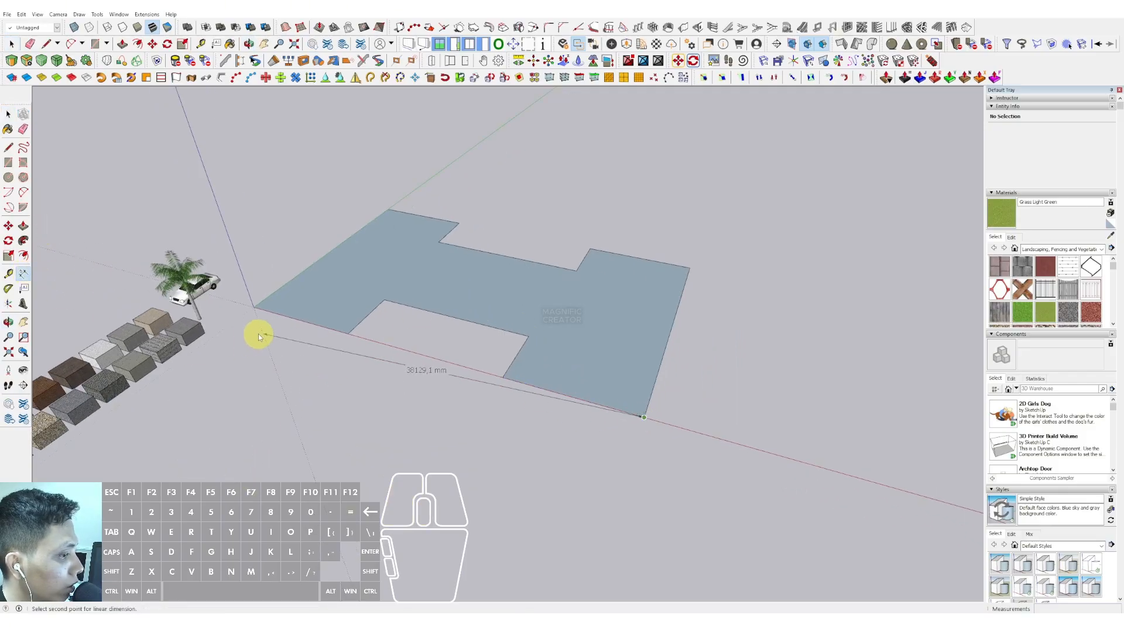
{"action": "left_click", "coordinate": [253, 307]}
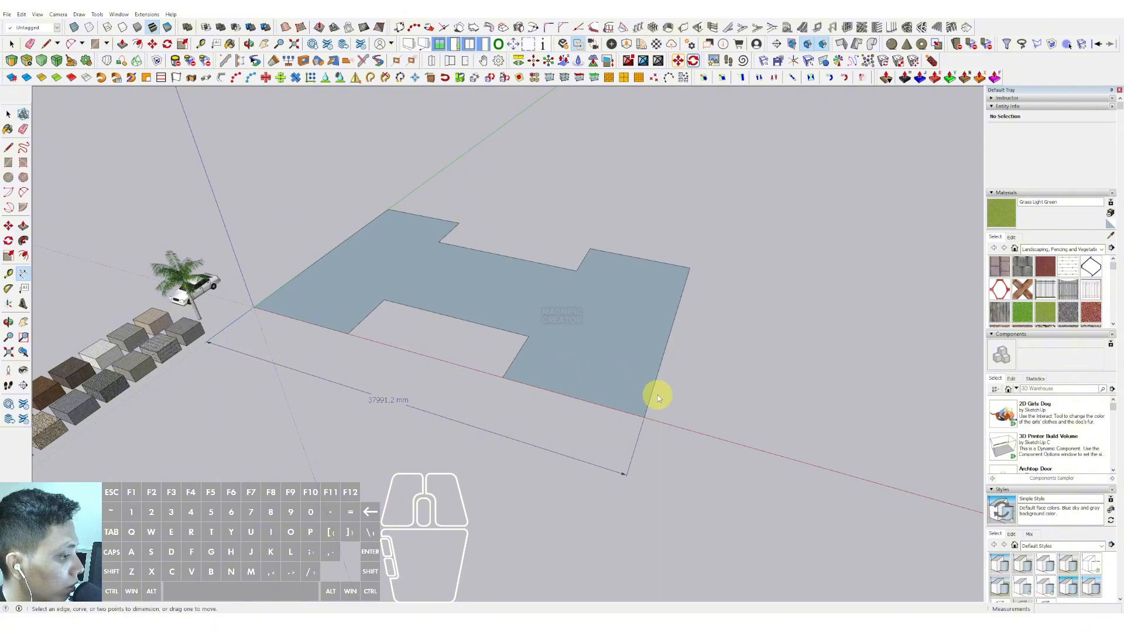
{"action": "left_click", "coordinate": [690, 269]}
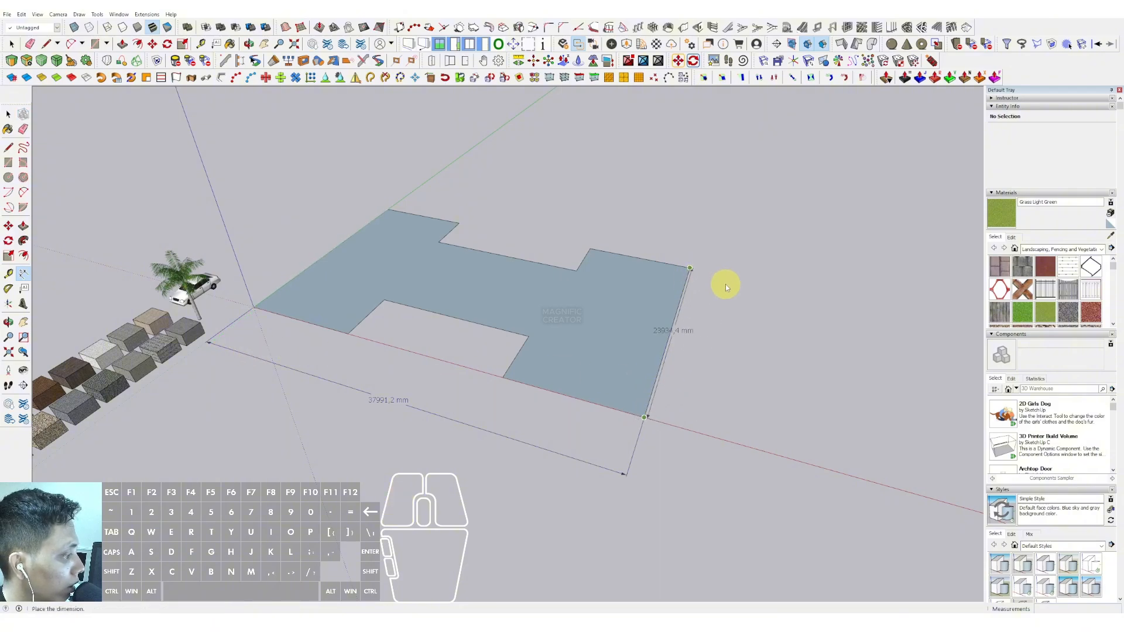
{"action": "left_click", "coordinate": [740, 290]}
{"action": "key", "text": "space"}
Delete both linear dimensions from the H-shaped face.
{"action": "scroll", "coordinate": [607, 321], "scroll_direction": "up", "scroll_amount": 2}
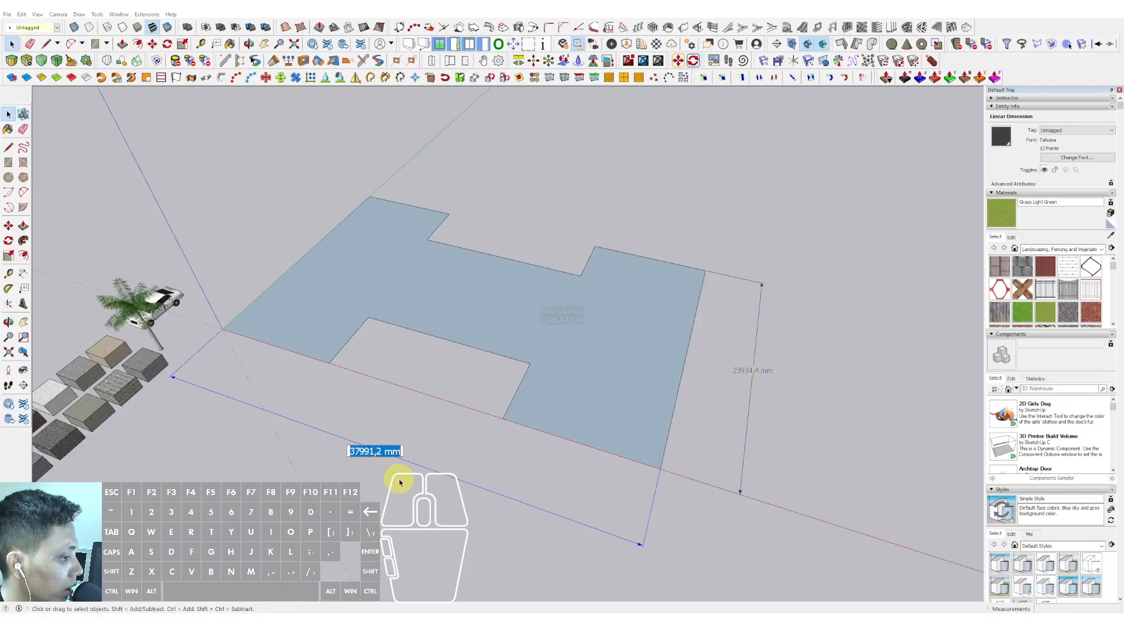
{"action": "scroll", "coordinate": [592, 381], "scroll_direction": "down", "scroll_amount": 1}
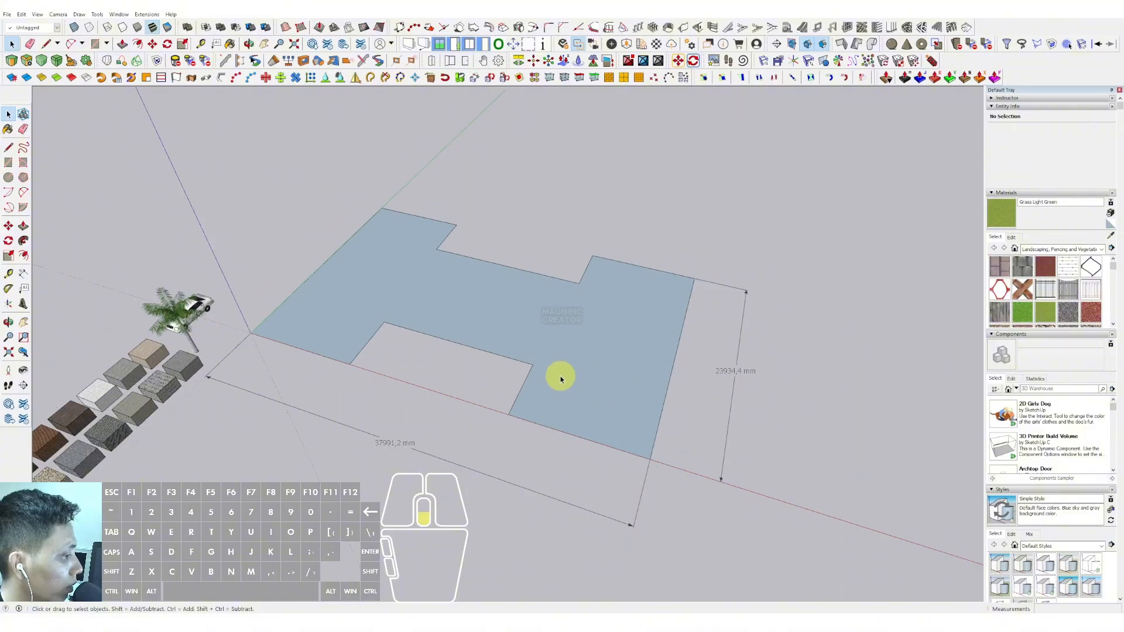
{"action": "middle_click_drag", "start_coordinate": [564, 380], "coordinate": [565, 393]}
{"action": "left_click", "coordinate": [735, 403]}
{"action": "key", "text": "Delete"}
{"action": "left_click", "coordinate": [507, 490], "text": "shift"}
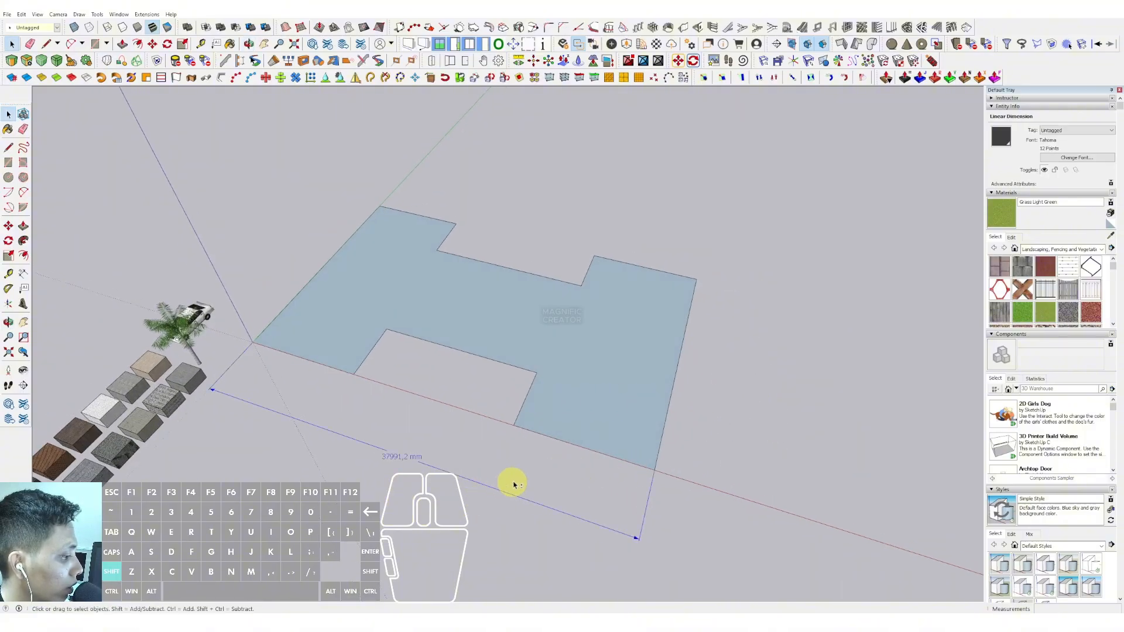
Push/Pull the H-shaped face up into a thin slab and make the whole slab a component.
{"action": "key", "text": "p"}
{"action": "left_click", "coordinate": [562, 327]}
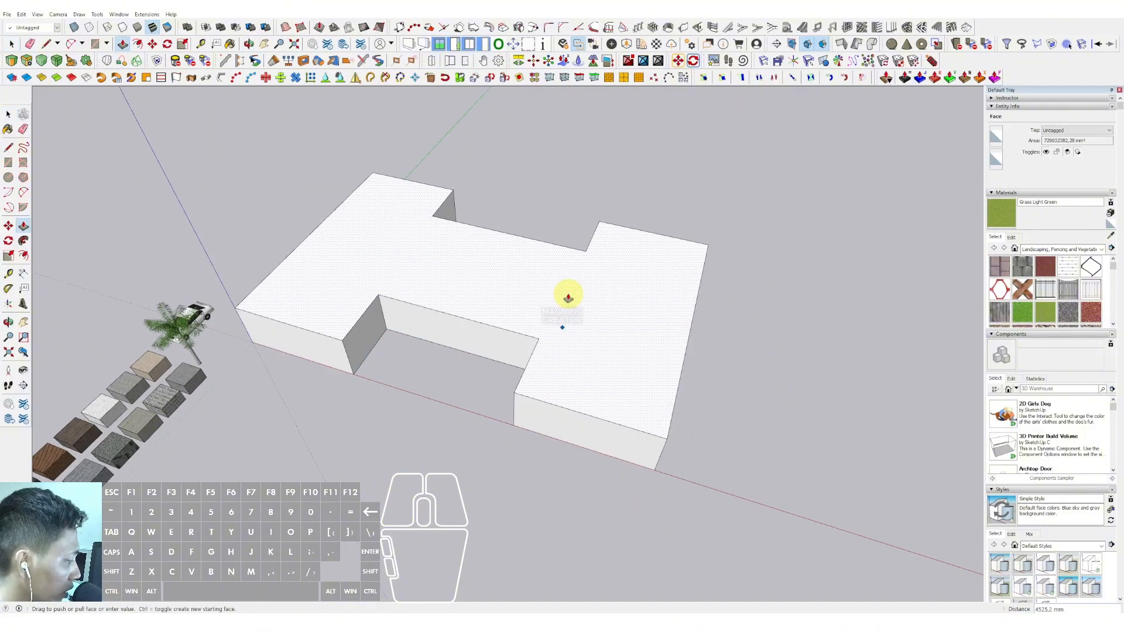
{"action": "key", "text": "Return"}
{"action": "key", "text": "space"}
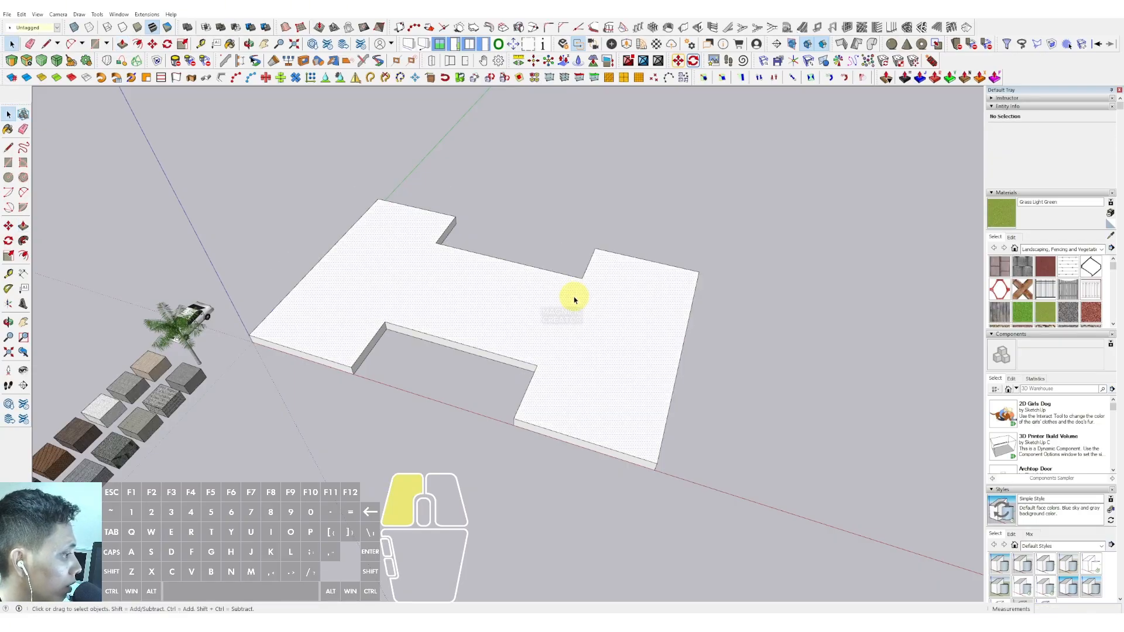
{"action": "triple_click", "coordinate": [571, 296]}
{"action": "right_click", "coordinate": [574, 297]}
{"action": "left_click", "coordinate": [609, 363]}
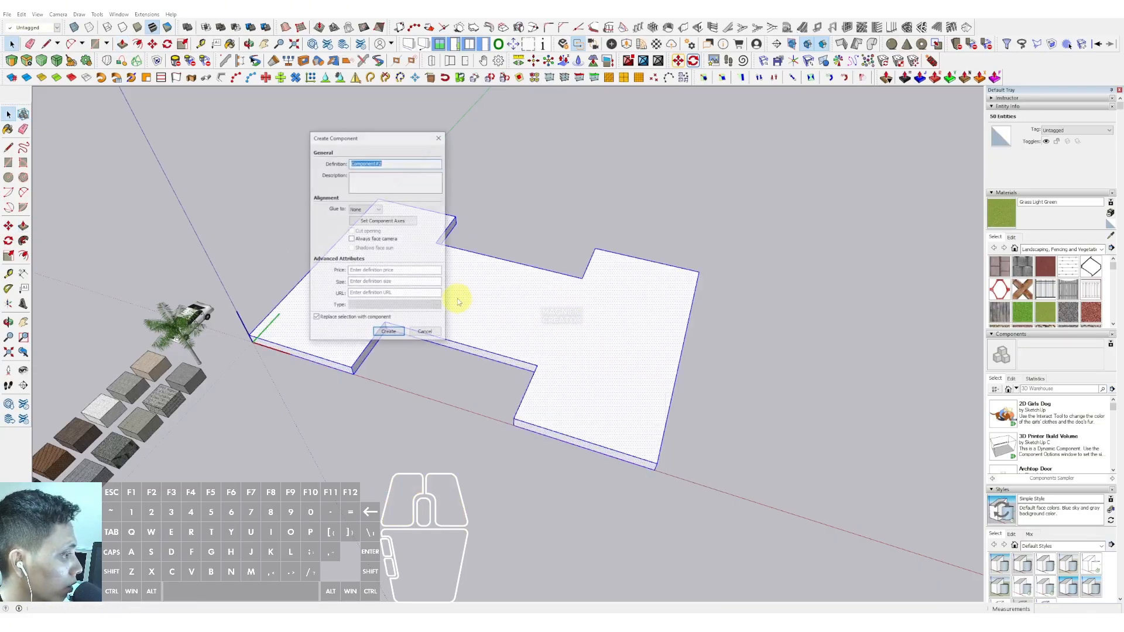
{"action": "left_click", "coordinate": [391, 328]}
Draw a rectangle about 16023 by 7957 mm on the slab, extending forward from the back notch's inner edge.
{"action": "middle_click_drag", "start_coordinate": [391, 327], "coordinate": [499, 340]}
{"action": "scroll", "coordinate": [545, 397], "scroll_direction": "up", "scroll_amount": 2}
{"action": "middle_click_drag", "start_coordinate": [544, 397], "coordinate": [528, 358], "text": "shift"}
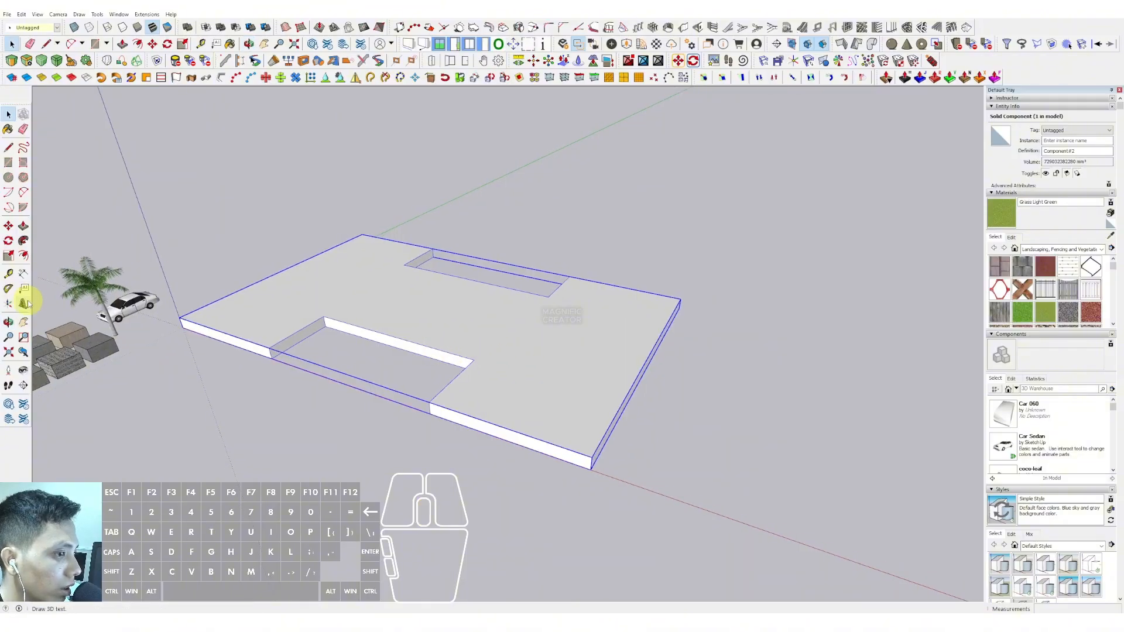
{"action": "scroll", "coordinate": [367, 300], "scroll_direction": "down", "scroll_amount": 2}
{"action": "middle_click_drag", "start_coordinate": [368, 300], "coordinate": [358, 331]}
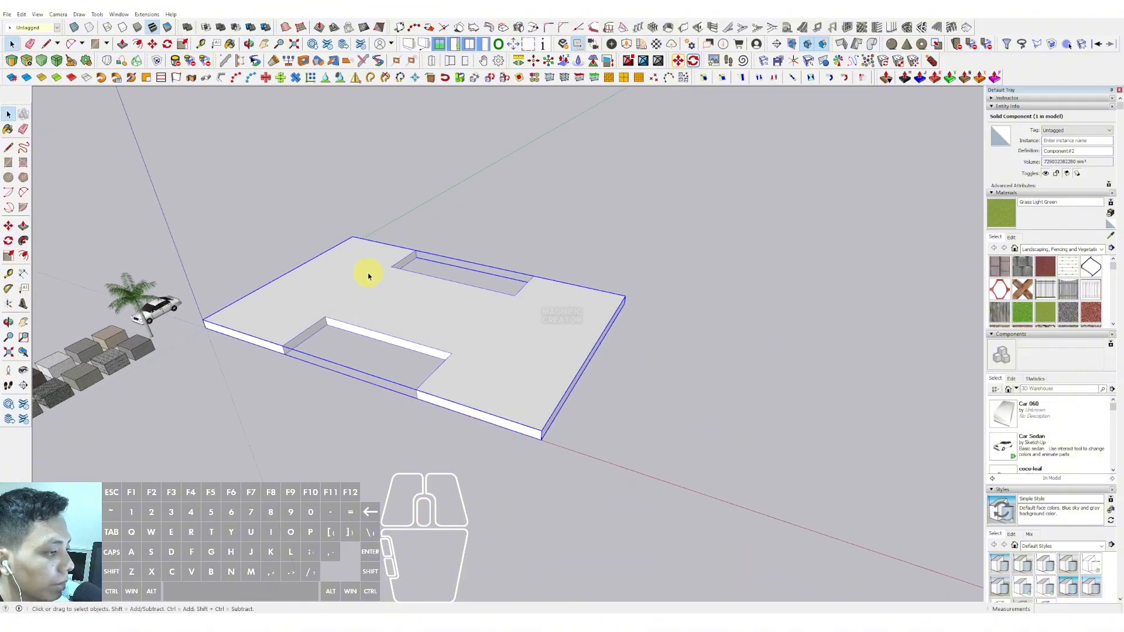
{"action": "middle_click_drag", "start_coordinate": [368, 276], "coordinate": [458, 327]}
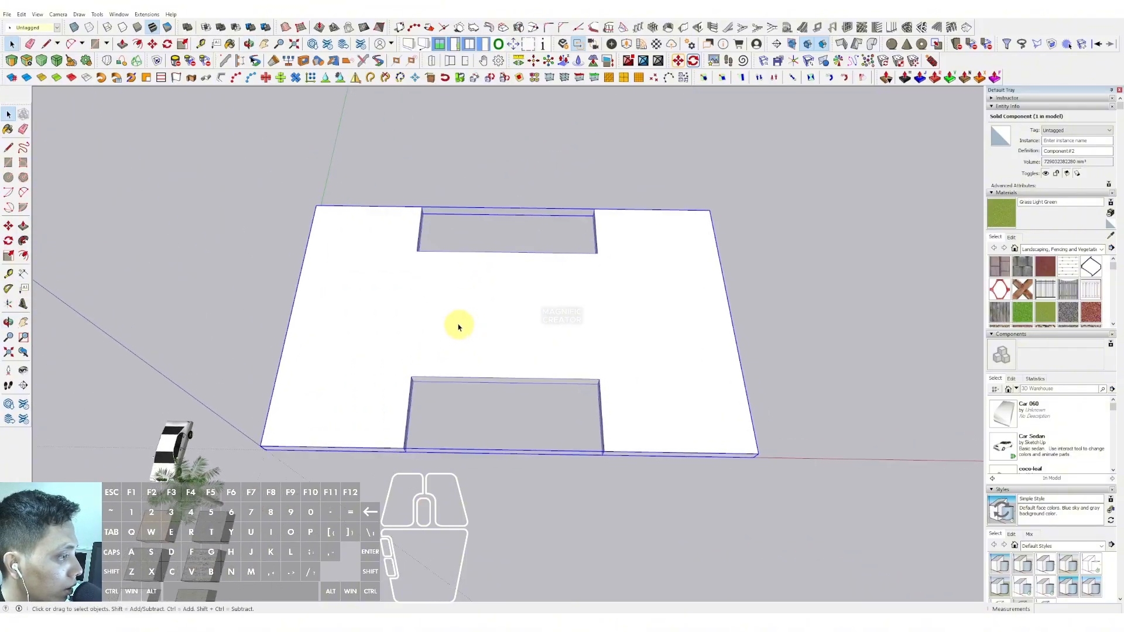
{"action": "left_click", "coordinate": [9, 163]}
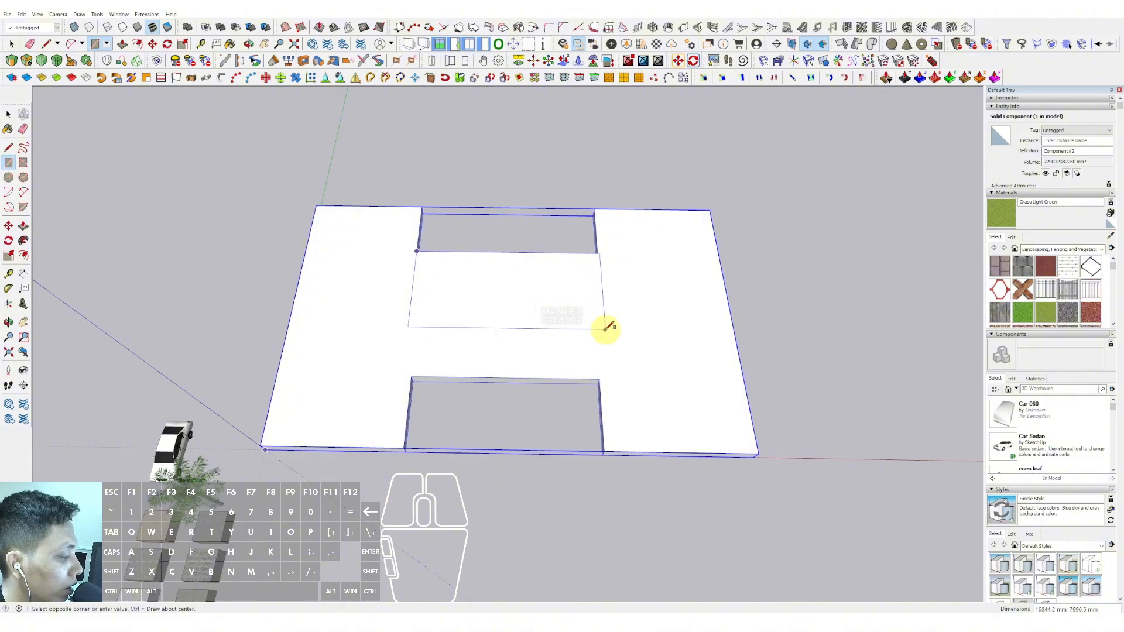
{"action": "left_click", "coordinate": [606, 326]}
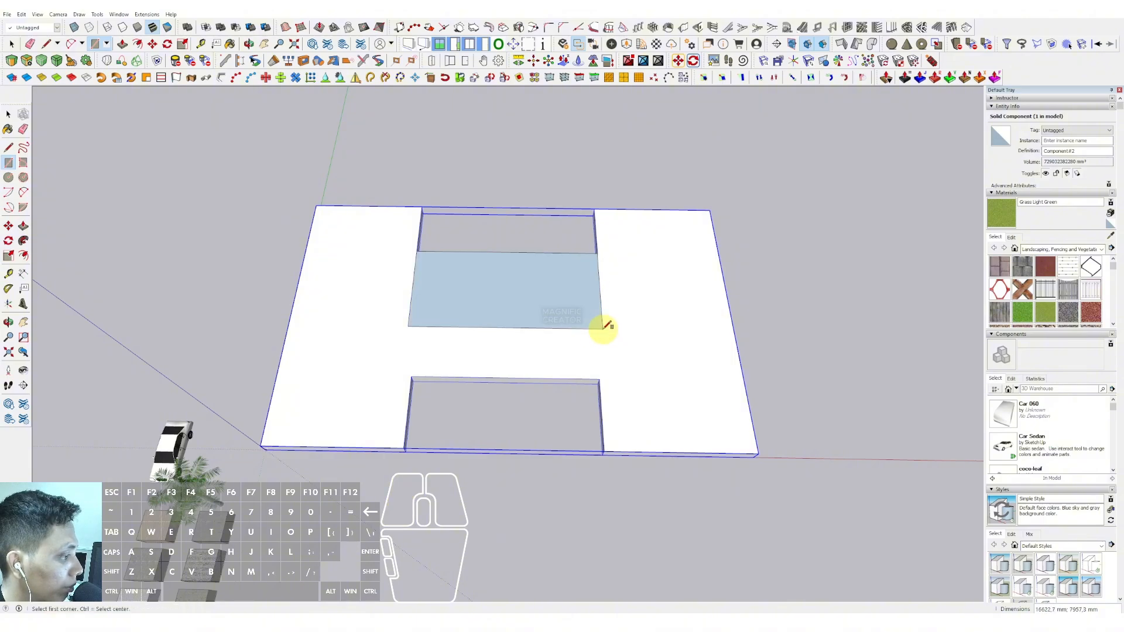
{"action": "key", "text": "space"}
{"action": "scroll", "coordinate": [570, 369], "scroll_direction": "up", "scroll_amount": 5}
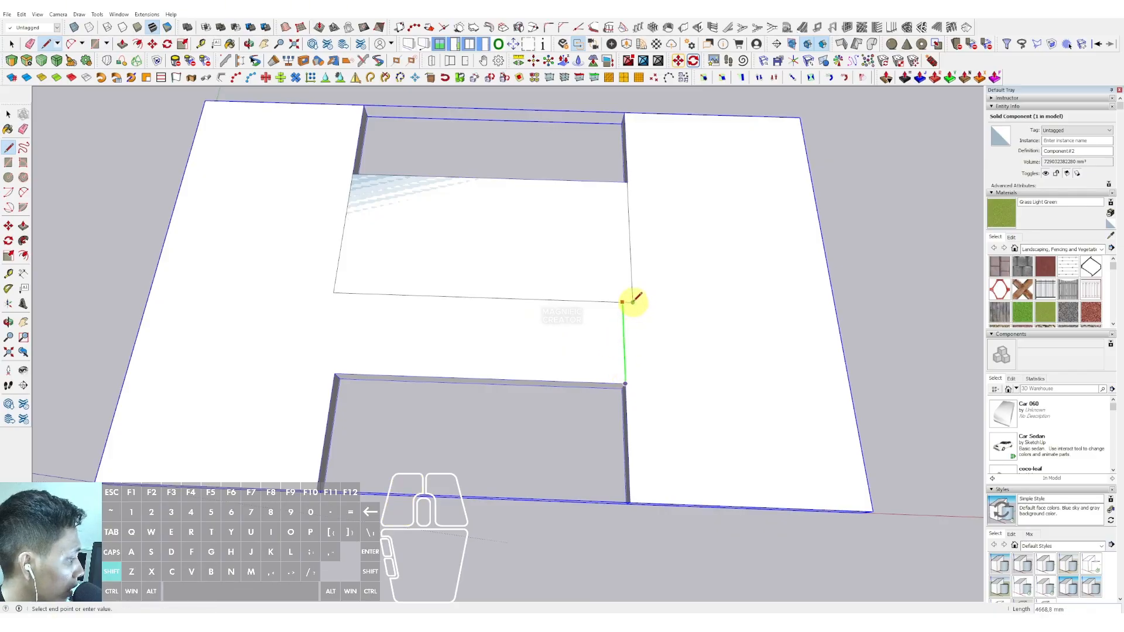
{"action": "key", "text": "space"}
{"action": "scroll", "coordinate": [469, 326], "scroll_direction": "down", "scroll_amount": 3}
Inside the slab component, shift the front notch's inner wall toward the front edge so that the notch becomes shallower.
{"action": "scroll", "coordinate": [477, 369], "scroll_direction": "up", "scroll_amount": 2}
{"action": "middle_click_drag", "start_coordinate": [469, 326], "coordinate": [417, 345]}
{"action": "triple_click", "coordinate": [449, 340]}
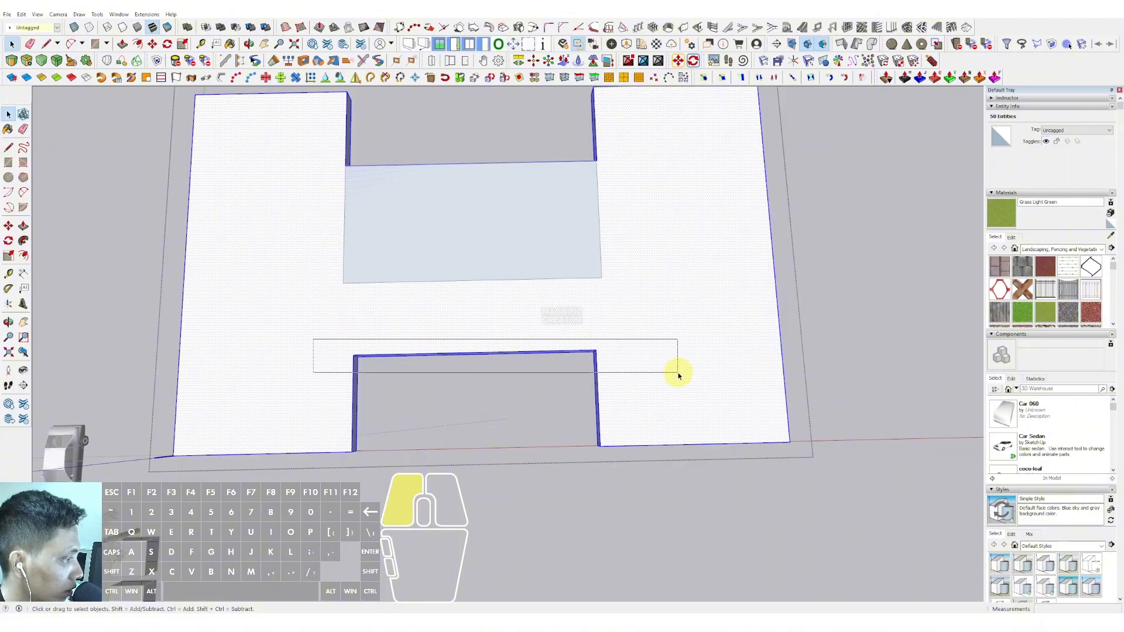
{"action": "left_click_drag", "start_coordinate": [678, 376], "coordinate": [678, 375]}
{"action": "key", "text": "p"}
{"action": "left_click", "coordinate": [601, 373]}
{"action": "key", "text": "space"}
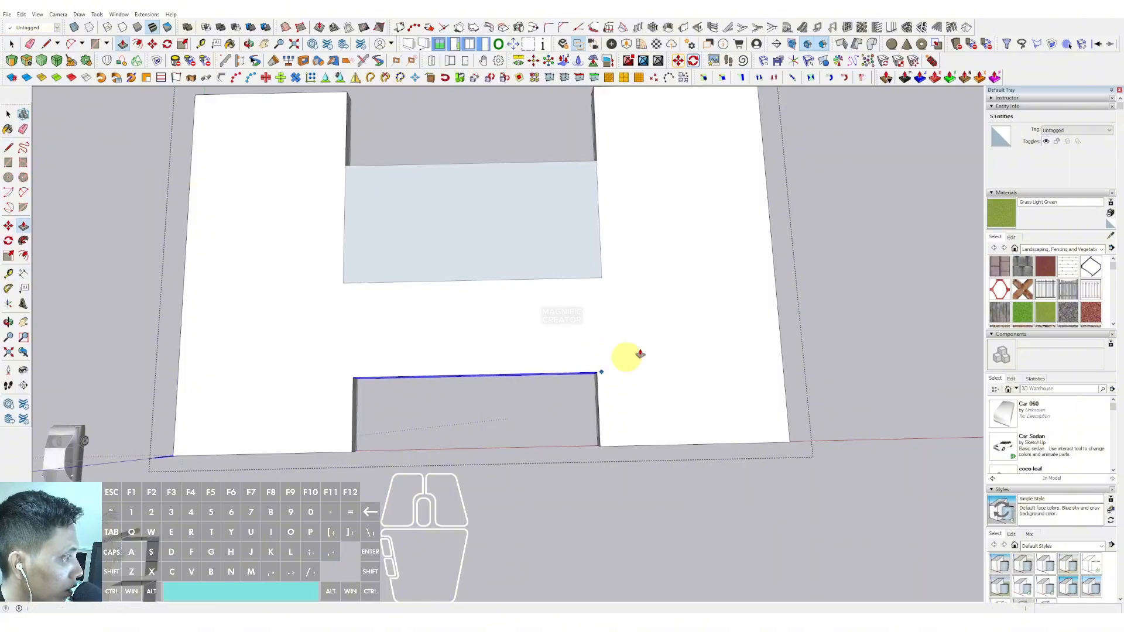
{"action": "left_click", "coordinate": [837, 255]}
Scale the rectangle on the slab to a smaller depth, keeping its back edge on the rear notch.
{"action": "scroll", "coordinate": [520, 307], "scroll_direction": "down", "scroll_amount": 1}
{"action": "left_click_drag", "start_coordinate": [340, 309], "coordinate": [607, 337]}
{"action": "double_click", "coordinate": [539, 291]}
{"action": "key", "text": "s"}
{"action": "left_click_drag", "start_coordinate": [483, 318], "coordinate": [489, 296]}
{"action": "middle_click_drag", "start_coordinate": [489, 296], "coordinate": [603, 336]}
{"action": "key", "text": "l"}
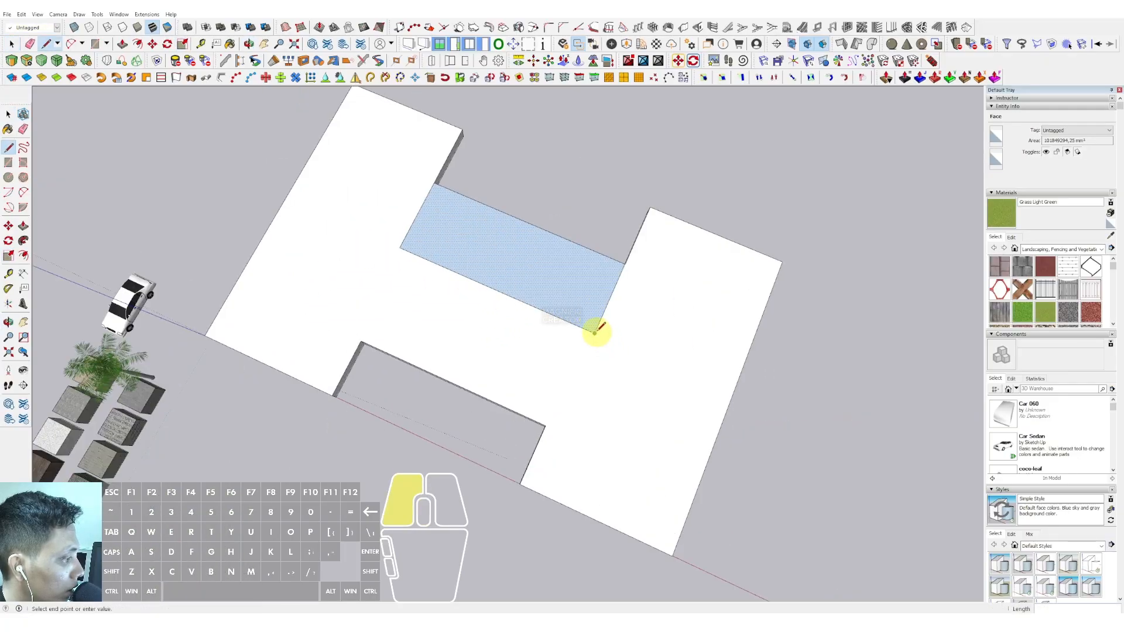
{"action": "left_click", "coordinate": [594, 333]}
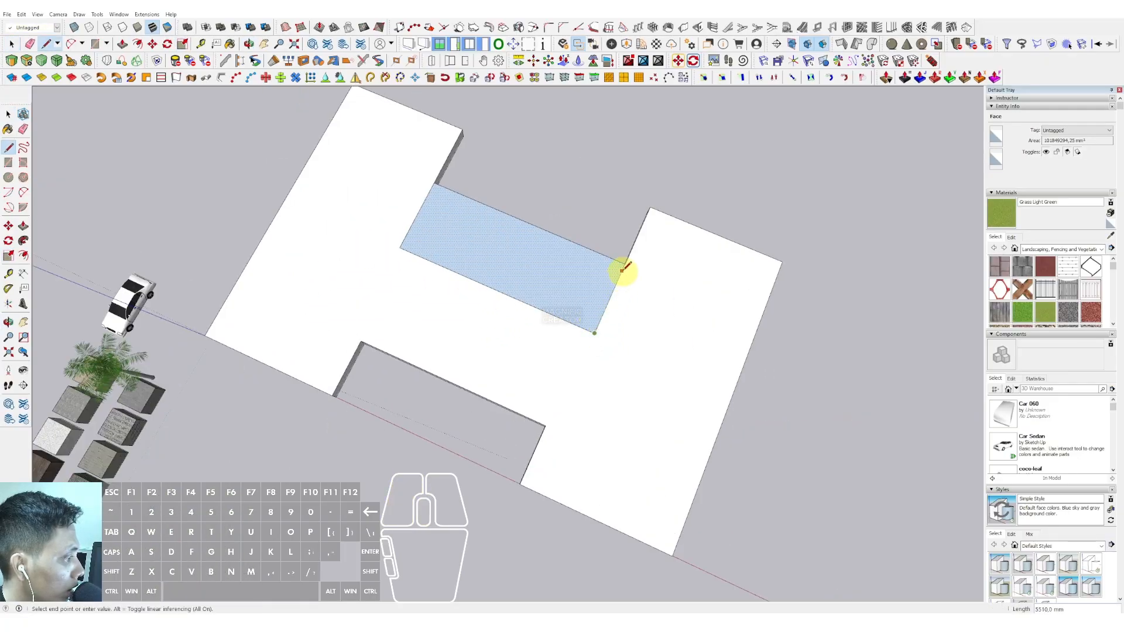
Push/Pull the rectangle behind the front notch up into a tall block and make the block a component.
{"action": "middle_click_drag", "start_coordinate": [545, 426], "coordinate": [557, 358]}
{"action": "scroll", "coordinate": [524, 358], "scroll_direction": "down", "scroll_amount": 2}
{"action": "left_click", "coordinate": [582, 360]}
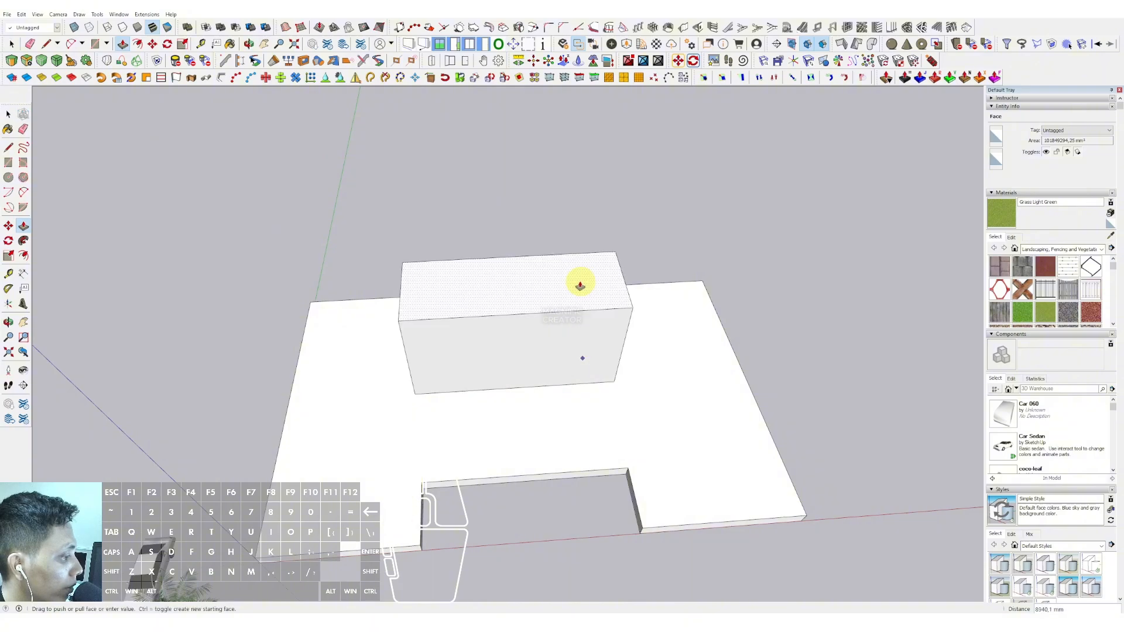
{"action": "scroll", "coordinate": [557, 319], "scroll_direction": "down", "scroll_amount": 1}
{"action": "left_click", "coordinate": [597, 240]}
{"action": "key", "text": "space"}
{"action": "triple_click", "coordinate": [598, 255]}
{"action": "right_click", "coordinate": [598, 255]}
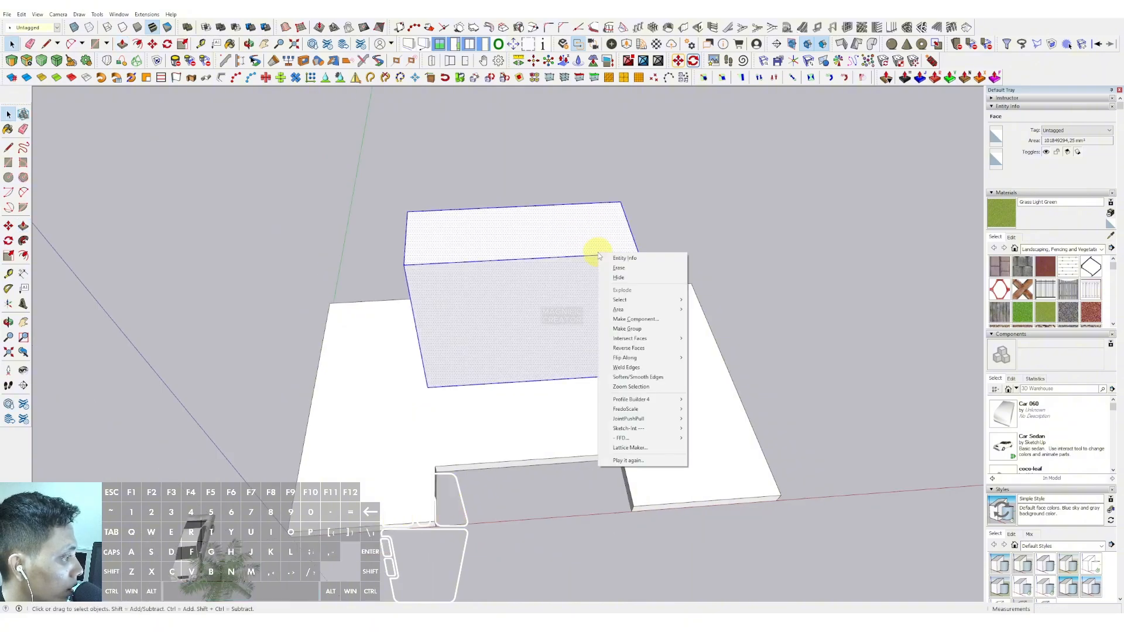
{"action": "left_click", "coordinate": [644, 318]}
{"action": "left_click", "coordinate": [393, 339]}
Draw a small square on the slab against the tall block's front-left corner.
{"action": "middle_click_drag", "start_coordinate": [393, 338], "coordinate": [468, 357]}
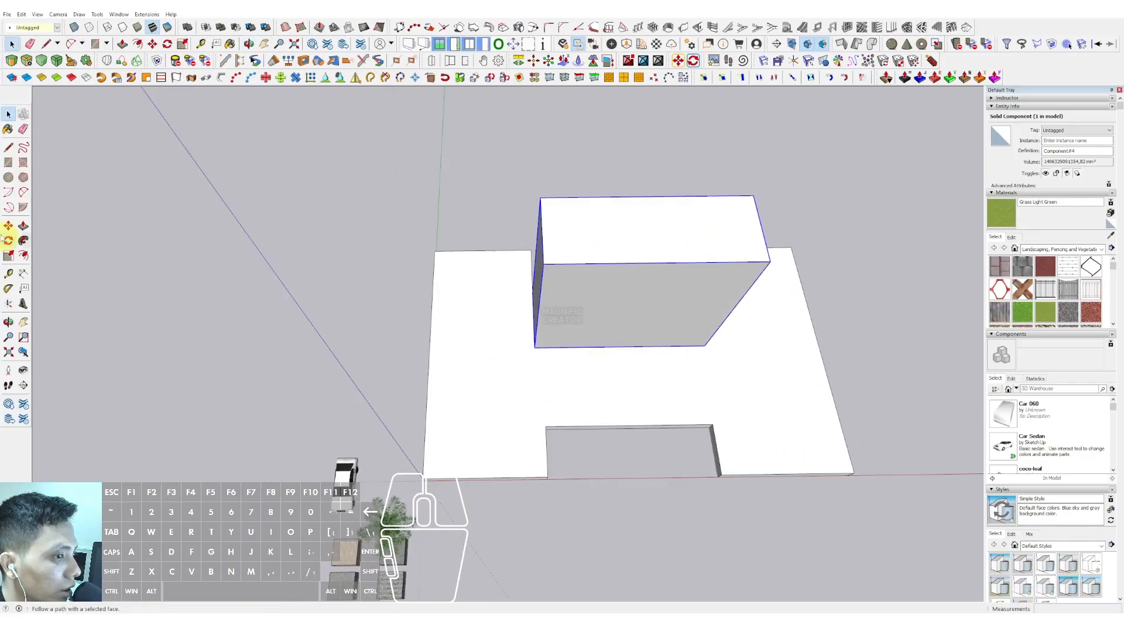
{"action": "left_click", "coordinate": [9, 164]}
{"action": "scroll", "coordinate": [515, 337], "scroll_direction": "up", "scroll_amount": 3}
{"action": "scroll", "coordinate": [544, 341], "scroll_direction": "up", "scroll_amount": 3}
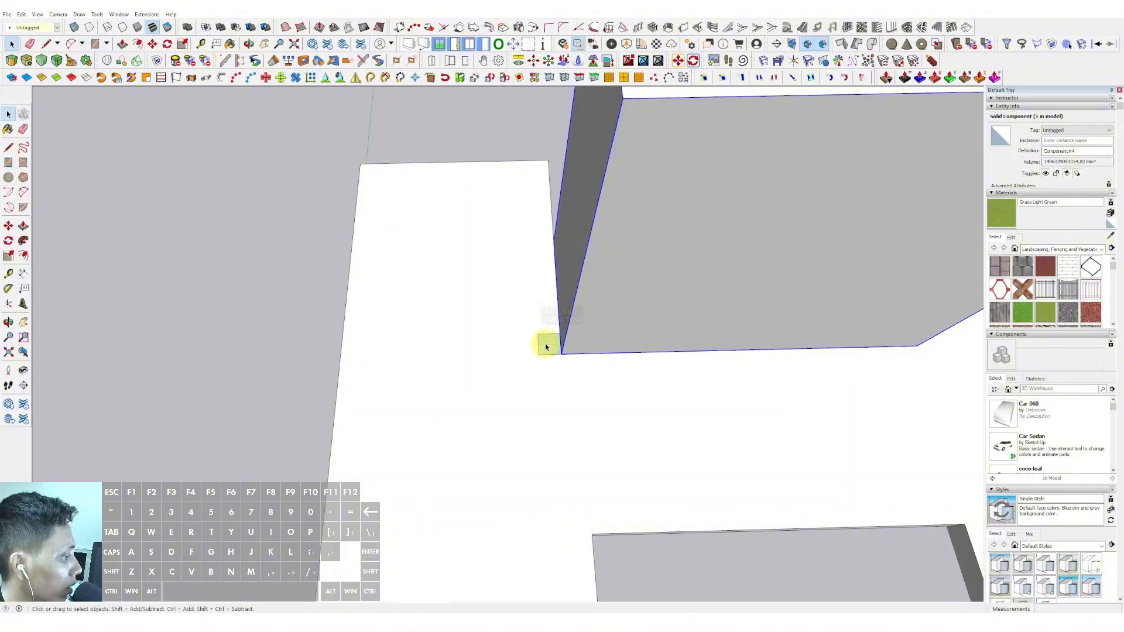
Push/Pull the small square up about 3428 mm into a column and make the column a component.
{"action": "left_click", "coordinate": [545, 344]}
{"action": "middle_click_drag", "start_coordinate": [545, 344], "coordinate": [504, 311]}
{"action": "key", "text": "space"}
{"action": "scroll", "coordinate": [492, 325], "scroll_direction": "down", "scroll_amount": 1}
{"action": "key", "text": "v"}
{"action": "left_click", "coordinate": [491, 325]}
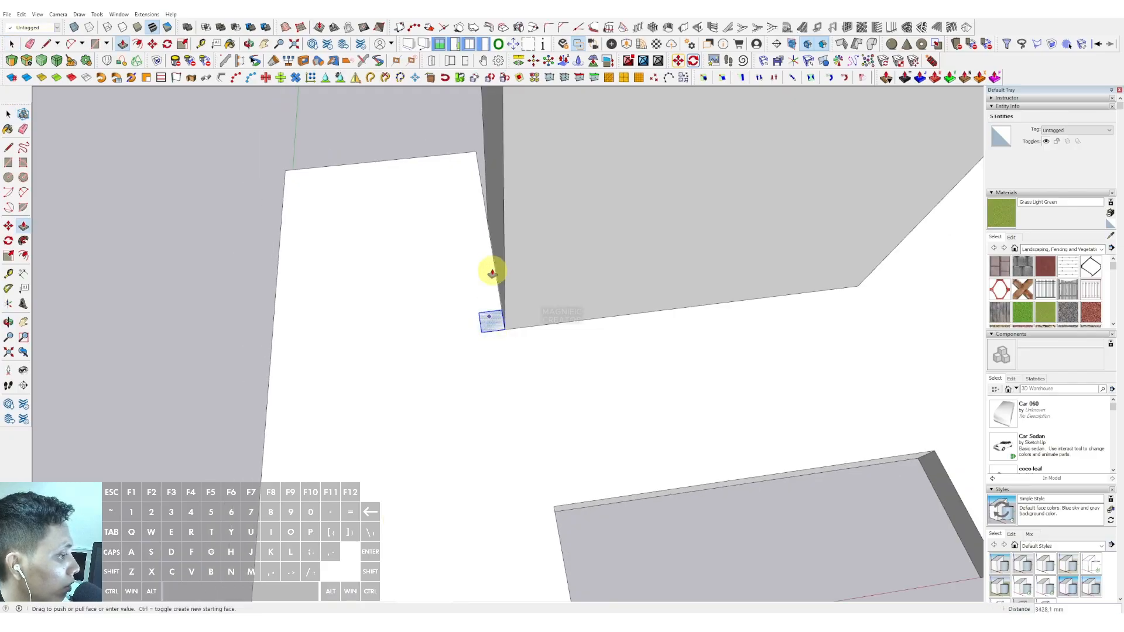
{"action": "left_click", "coordinate": [492, 270]}
{"action": "key", "text": "space"}
{"action": "triple_click", "coordinate": [493, 286]}
{"action": "right_click", "coordinate": [493, 286]}
{"action": "left_click", "coordinate": [535, 340]}
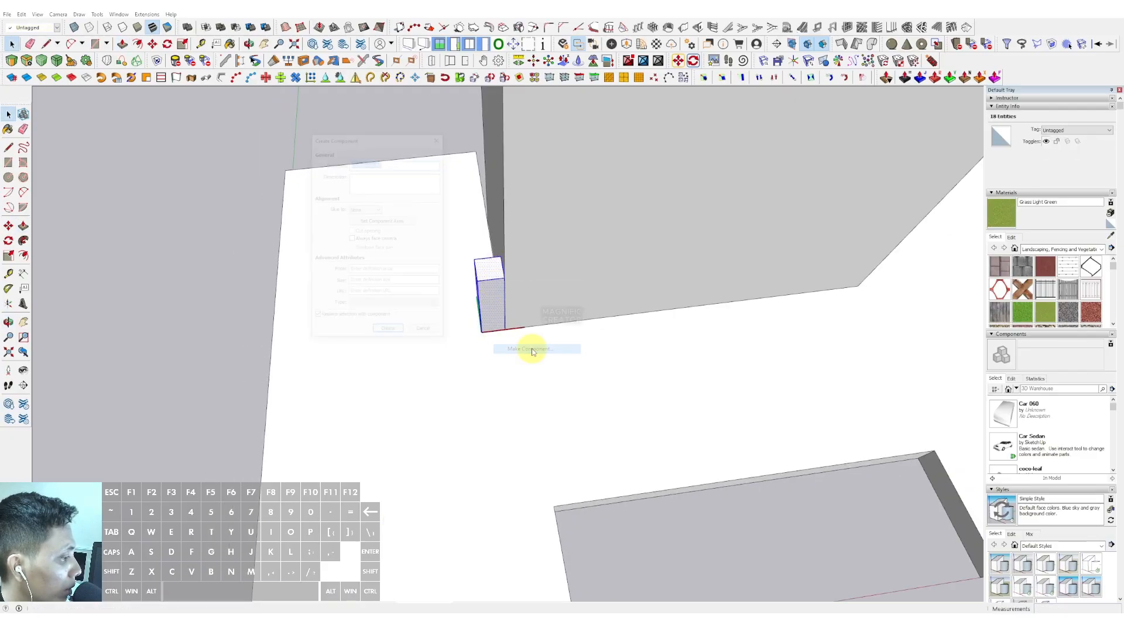
{"action": "left_click", "coordinate": [396, 334]}
Move the column straight across to the slab's left outer edge.
{"action": "middle_click_drag", "start_coordinate": [396, 334], "coordinate": [534, 333]}
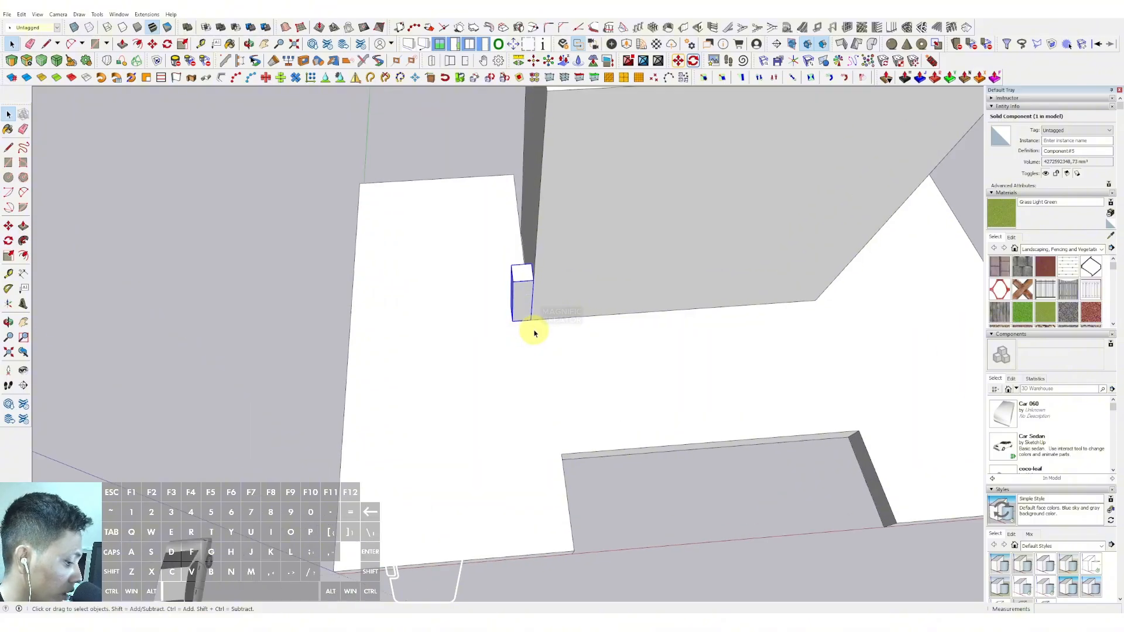
{"action": "left_click", "coordinate": [515, 324]}
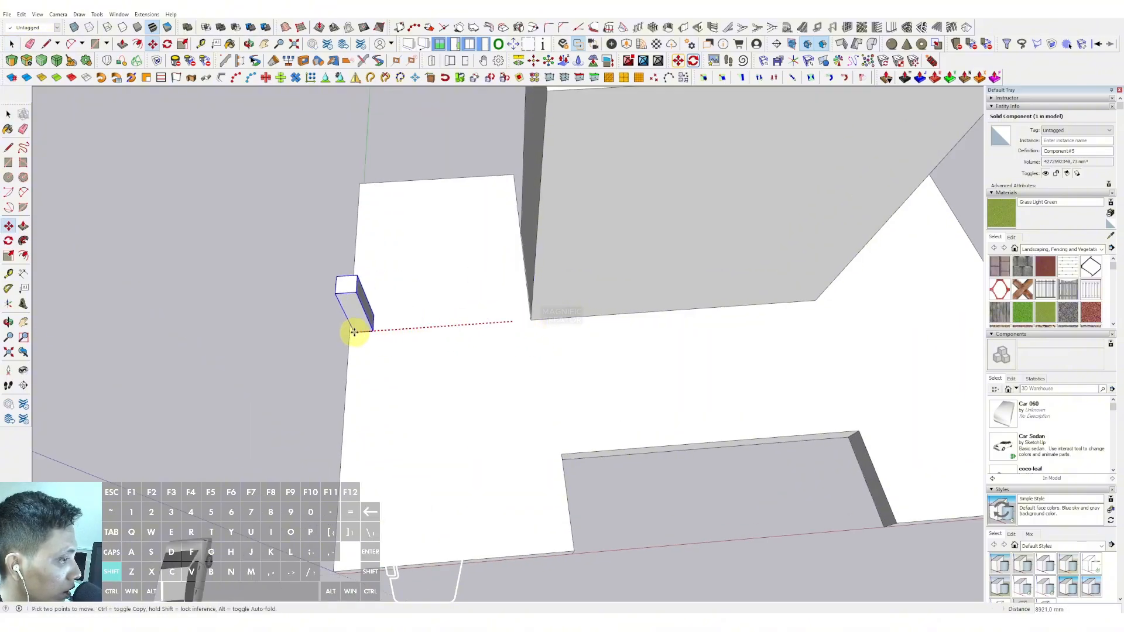
{"action": "left_click", "coordinate": [347, 333], "text": "shift"}
{"action": "scroll", "coordinate": [428, 316], "scroll_direction": "down", "scroll_amount": 2}
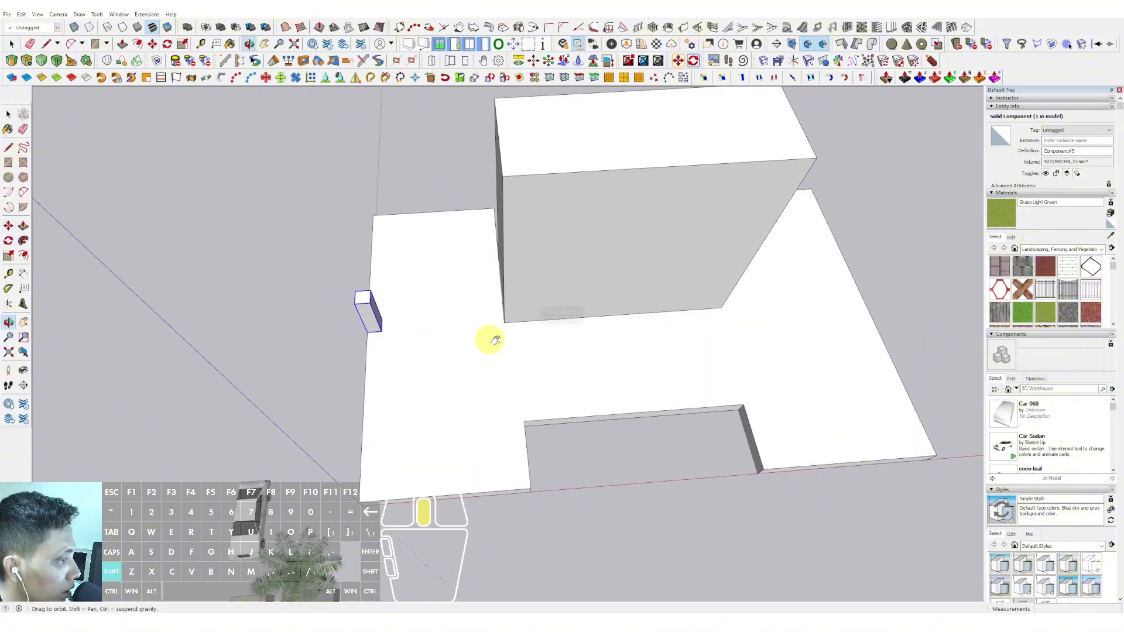
Copy the column along the slab's left edge toward the back corner.
{"action": "middle_click_drag", "start_coordinate": [490, 339], "coordinate": [826, 301]}
{"action": "middle_click_drag", "start_coordinate": [515, 302], "coordinate": [788, 296]}
{"action": "scroll", "coordinate": [556, 362], "scroll_direction": "up", "scroll_amount": 2}
{"action": "key", "text": "ctrl"}
{"action": "left_click", "coordinate": [489, 396]}
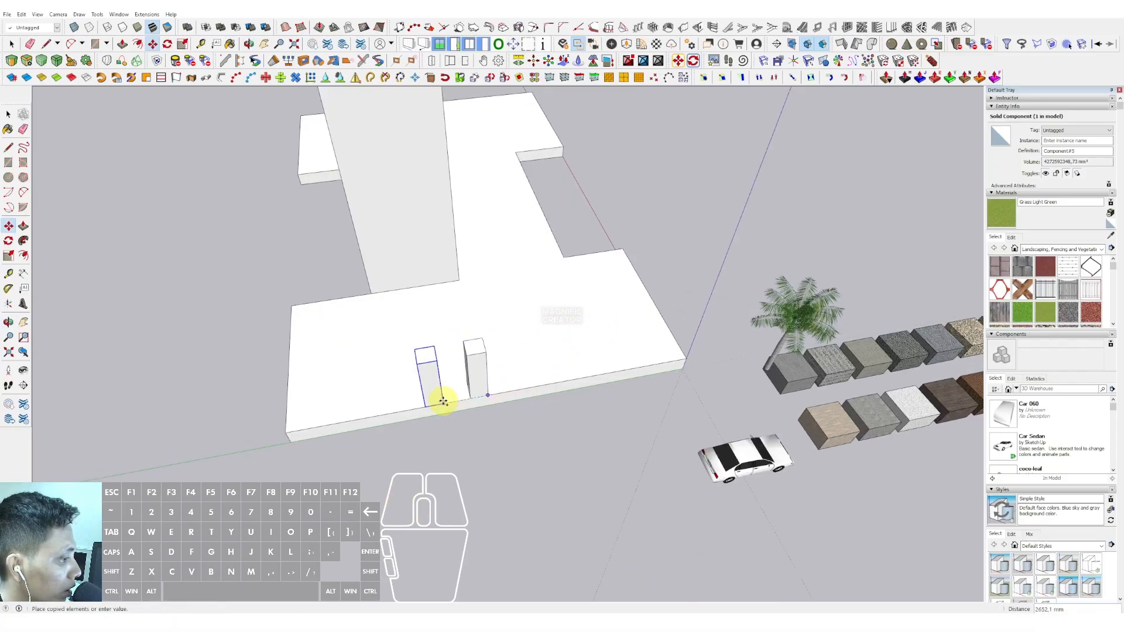
{"action": "left_click", "coordinate": [430, 405]}
Shift the copied column farther back along the edge and place another copy at the slab's back-left corner.
{"action": "middle_click_drag", "start_coordinate": [532, 302], "coordinate": [673, 271], "text": "shift"}
{"action": "left_click", "coordinate": [506, 262], "text": "shift"}
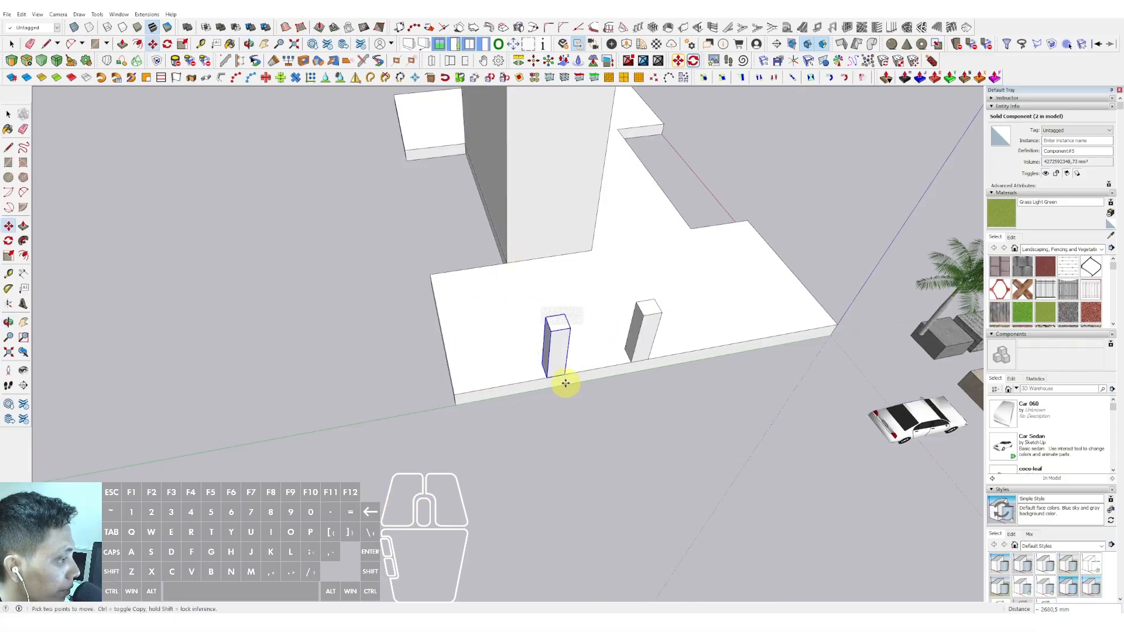
{"action": "left_click", "coordinate": [462, 394]}
{"action": "key", "text": "space"}
Copy the foremost column along the slab's left edge to the front-left corner.
{"action": "scroll", "coordinate": [433, 363], "scroll_direction": "down", "scroll_amount": 3}
{"action": "scroll", "coordinate": [414, 336], "scroll_direction": "up", "scroll_amount": 3}
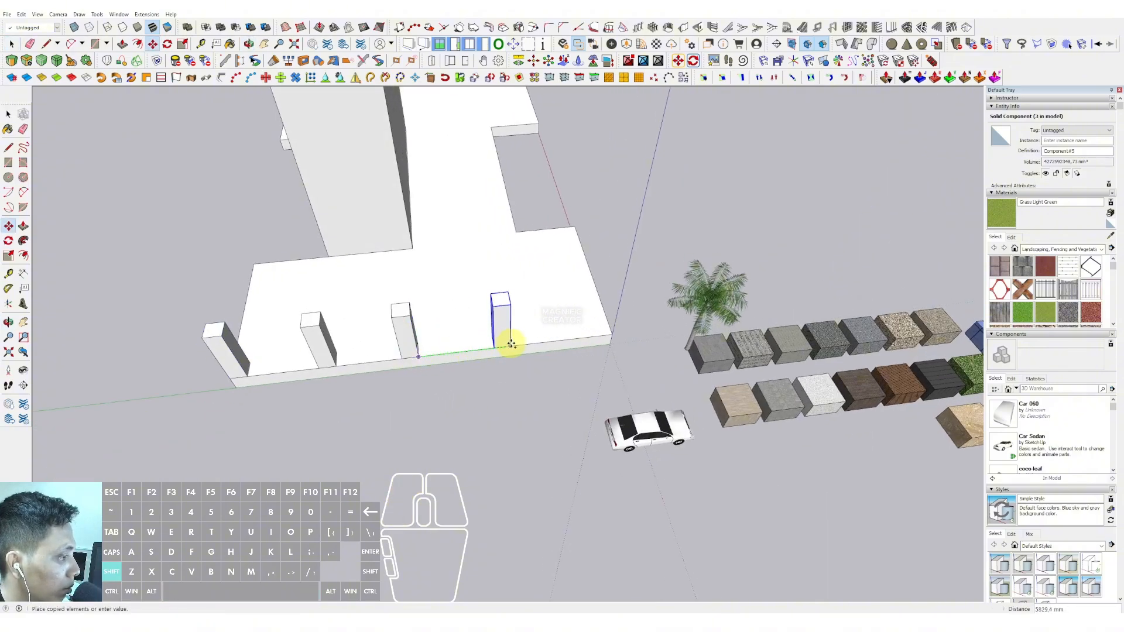
{"action": "left_click", "coordinate": [612, 334]}
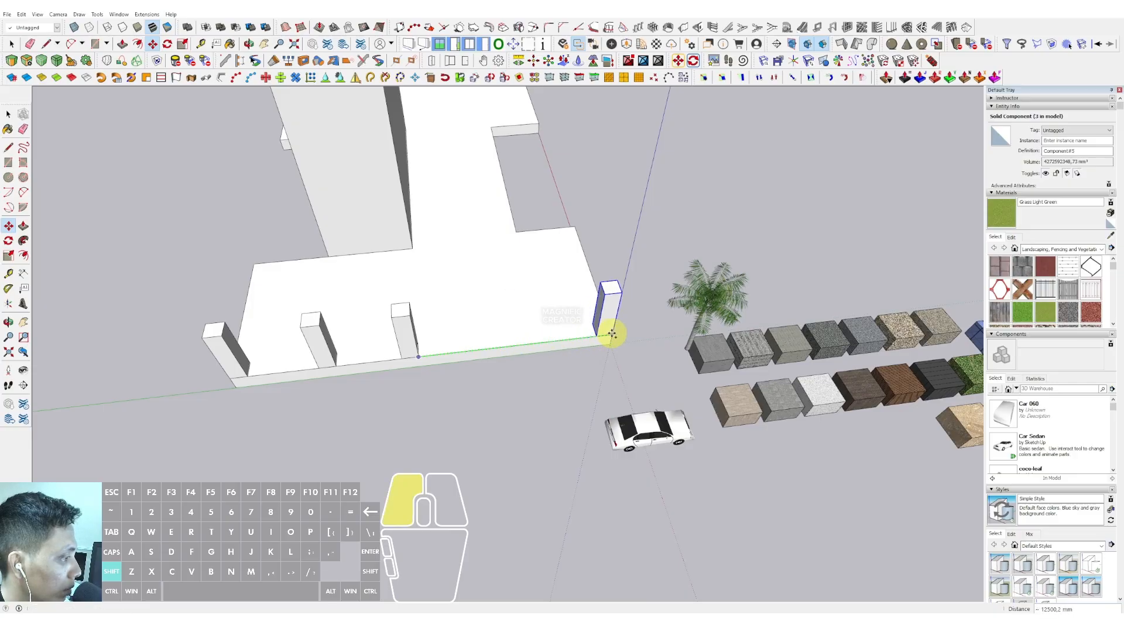
Copy three of the left-edge columns straight across the slab to the inner edge of the left wing, skipping the middle ones.
{"action": "middle_click_drag", "start_coordinate": [516, 313], "coordinate": [465, 315], "text": "shift"}
{"action": "scroll", "coordinate": [409, 352], "scroll_direction": "down", "scroll_amount": 1}
{"action": "middle_click_drag", "start_coordinate": [410, 351], "coordinate": [419, 406], "text": "shift"}
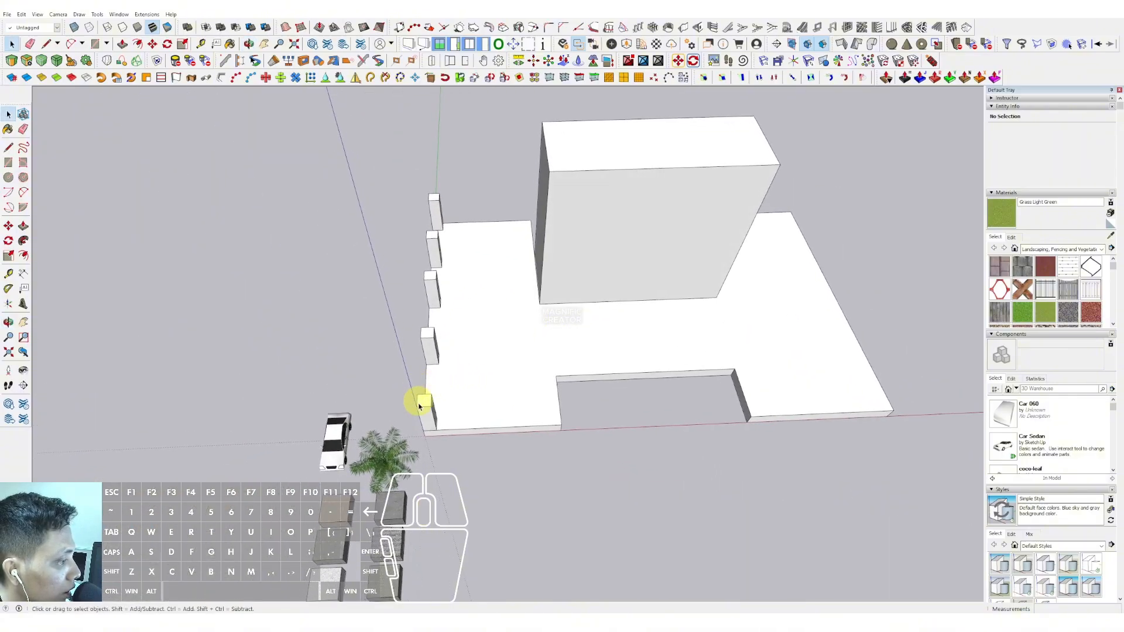
{"action": "left_click", "coordinate": [428, 350], "text": "shift"}
{"action": "middle_click_drag", "start_coordinate": [439, 244], "coordinate": [376, 413]}
{"action": "left_click", "coordinate": [401, 420], "text": "shift"}
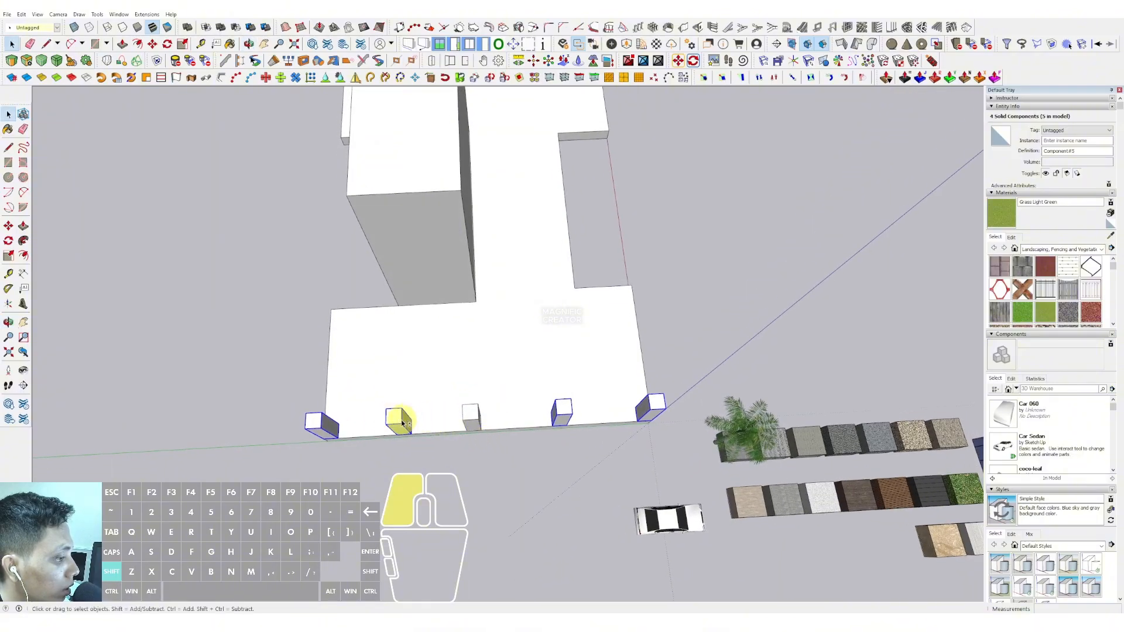
{"action": "left_click", "coordinate": [475, 420], "text": "shift"}
{"action": "left_click", "coordinate": [476, 422], "text": "shift"}
{"action": "key", "text": "m"}
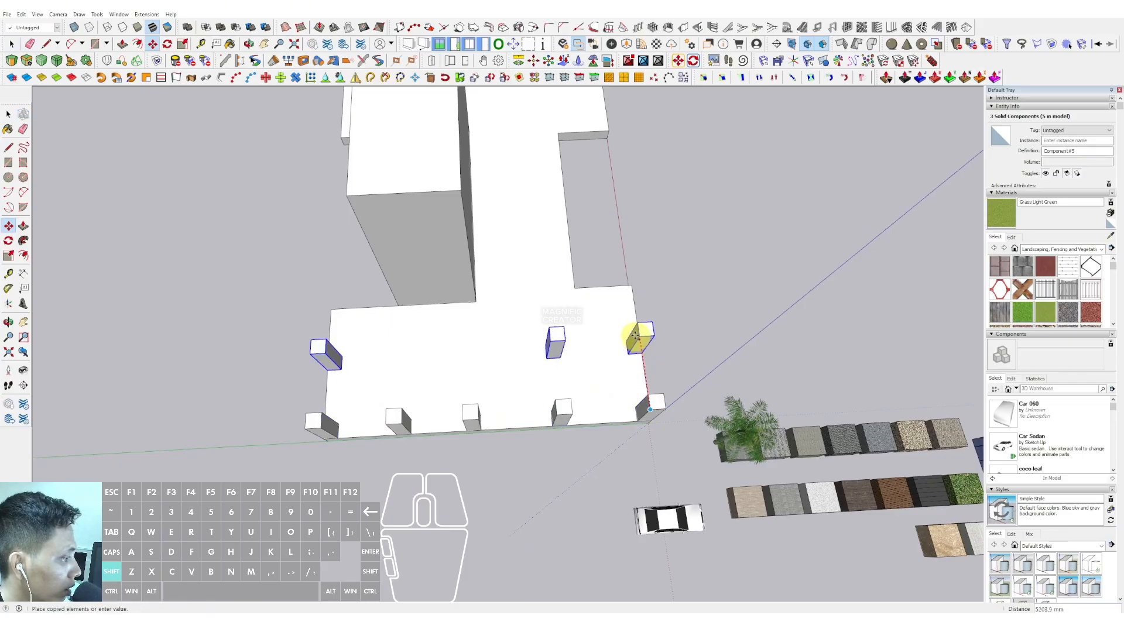
{"action": "key", "text": "space"}
Shift the three copied columns slightly so the front one aligns with the wing's front corner at the notch.
{"action": "middle_click_drag", "start_coordinate": [440, 256], "coordinate": [602, 246]}
{"action": "scroll", "coordinate": [527, 290], "scroll_direction": "down", "scroll_amount": 1}
{"action": "middle_click_drag", "start_coordinate": [518, 299], "coordinate": [556, 381], "text": "shift"}
{"action": "scroll", "coordinate": [565, 434], "scroll_direction": "up", "scroll_amount": 2}
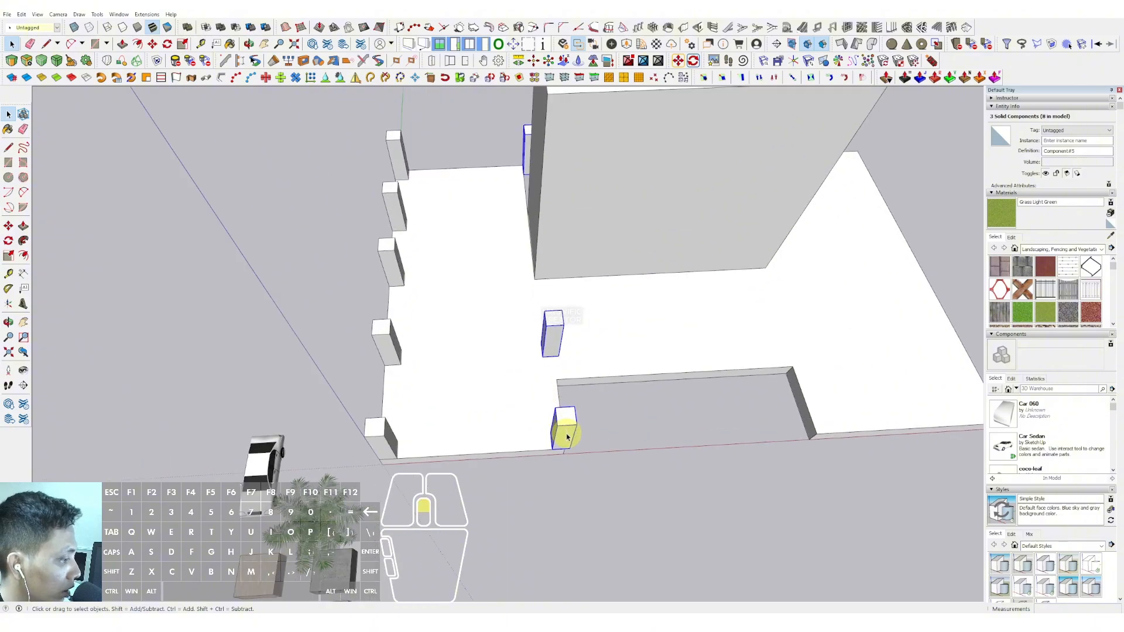
{"action": "left_click", "coordinate": [578, 424]}
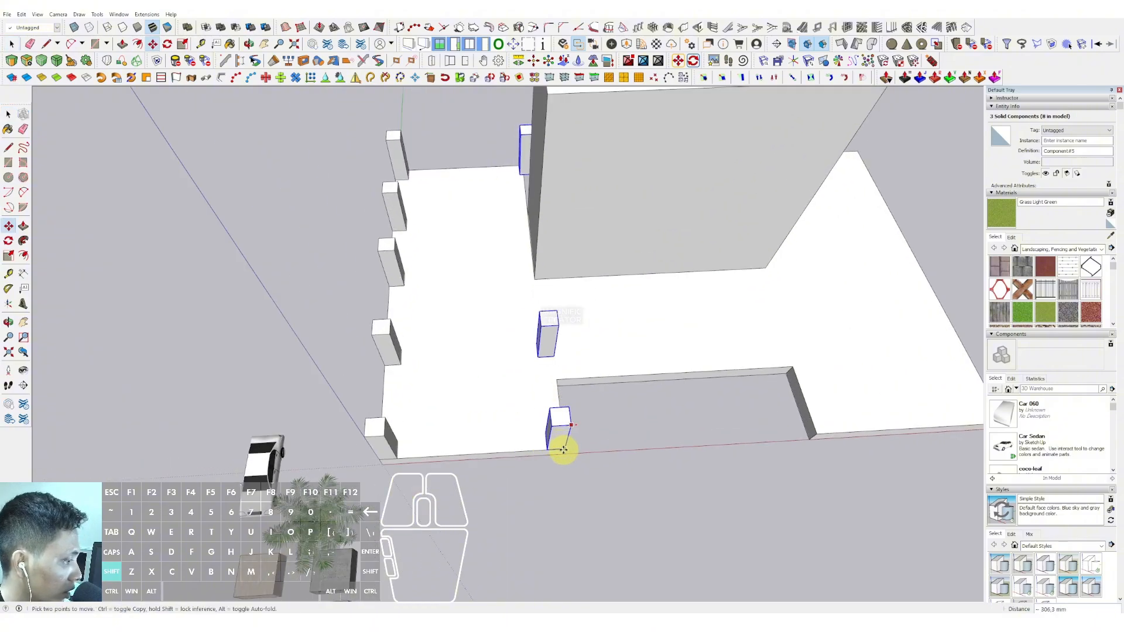
{"action": "left_click", "coordinate": [564, 449], "text": "shift"}
{"action": "key", "text": "space"}
Open the central block for editing and adjust its side face nearest the left columns with Push/Pull.
{"action": "scroll", "coordinate": [542, 305], "scroll_direction": "down", "scroll_amount": 2}
{"action": "middle_click_drag", "start_coordinate": [542, 305], "coordinate": [552, 335], "text": "shift"}
{"action": "triple_click", "coordinate": [558, 262]}
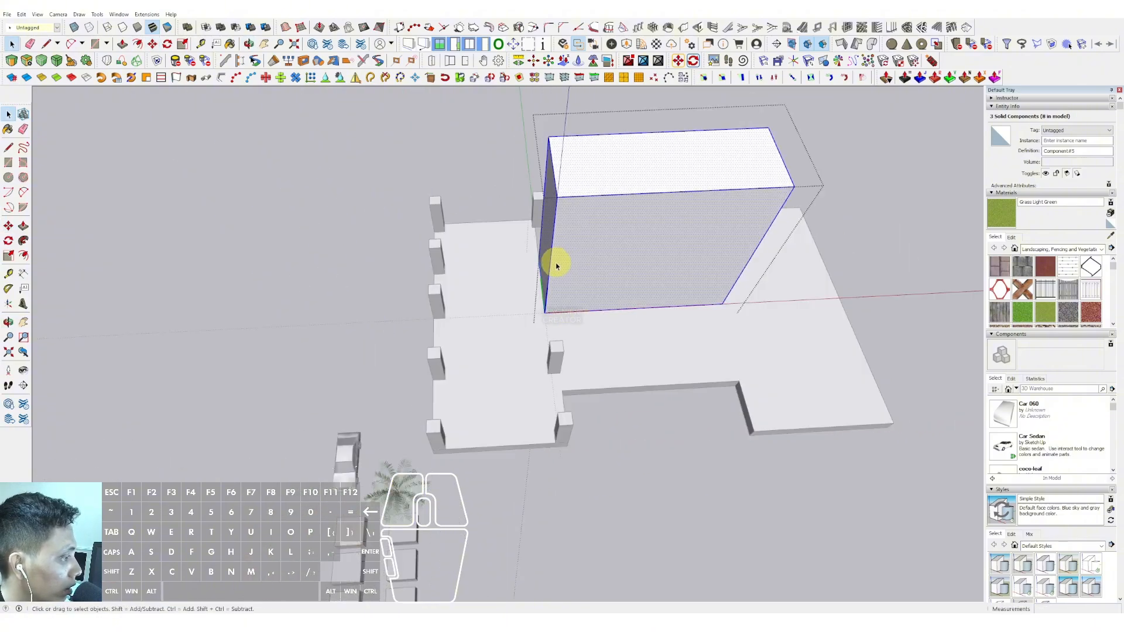
{"action": "scroll", "coordinate": [557, 262], "scroll_direction": "up", "scroll_amount": 2}
{"action": "key", "text": "p"}
{"action": "left_click", "coordinate": [545, 256]}
{"action": "key", "text": "space"}
{"action": "scroll", "coordinate": [562, 375], "scroll_direction": "down", "scroll_amount": 3}
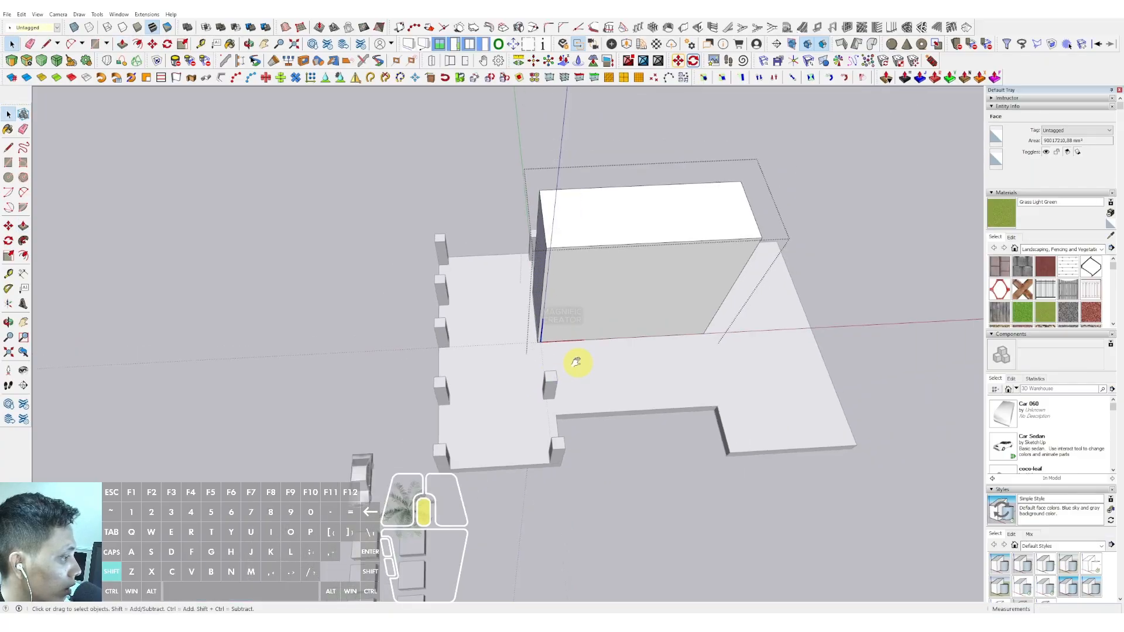
Open the slab and extend the left wing's rear notch face about 742 mm to the column's outer face.
{"action": "middle_click_drag", "start_coordinate": [577, 364], "coordinate": [595, 382]}
{"action": "triple_click", "coordinate": [610, 400]}
{"action": "scroll", "coordinate": [584, 410], "scroll_direction": "up", "scroll_amount": 2}
{"action": "scroll", "coordinate": [582, 413], "scroll_direction": "up", "scroll_amount": 3}
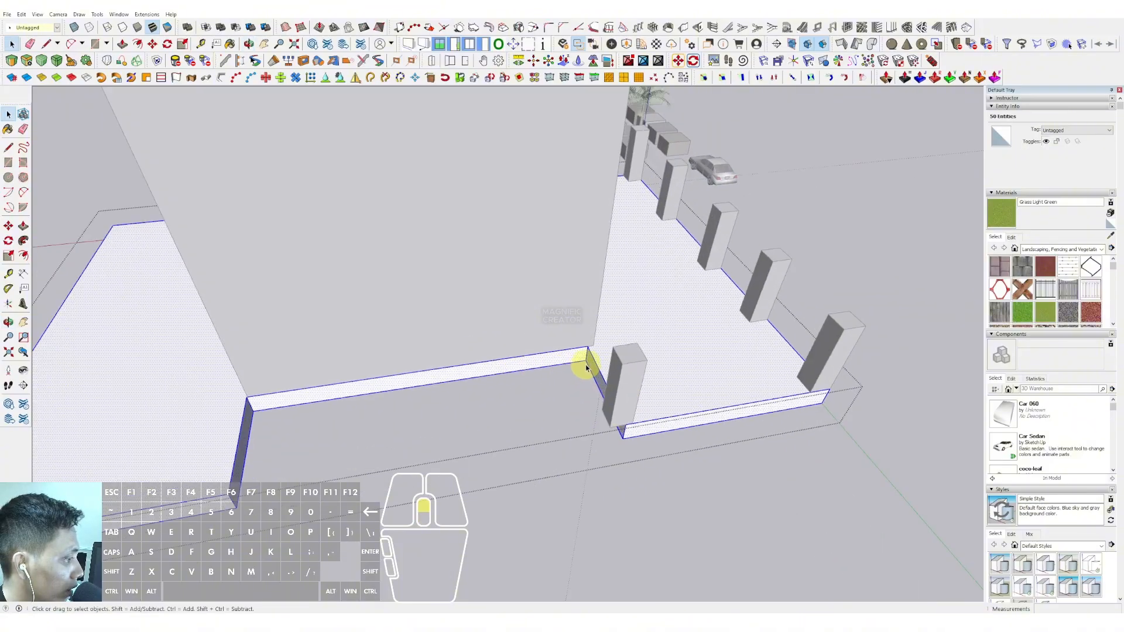
{"action": "key", "text": "v"}
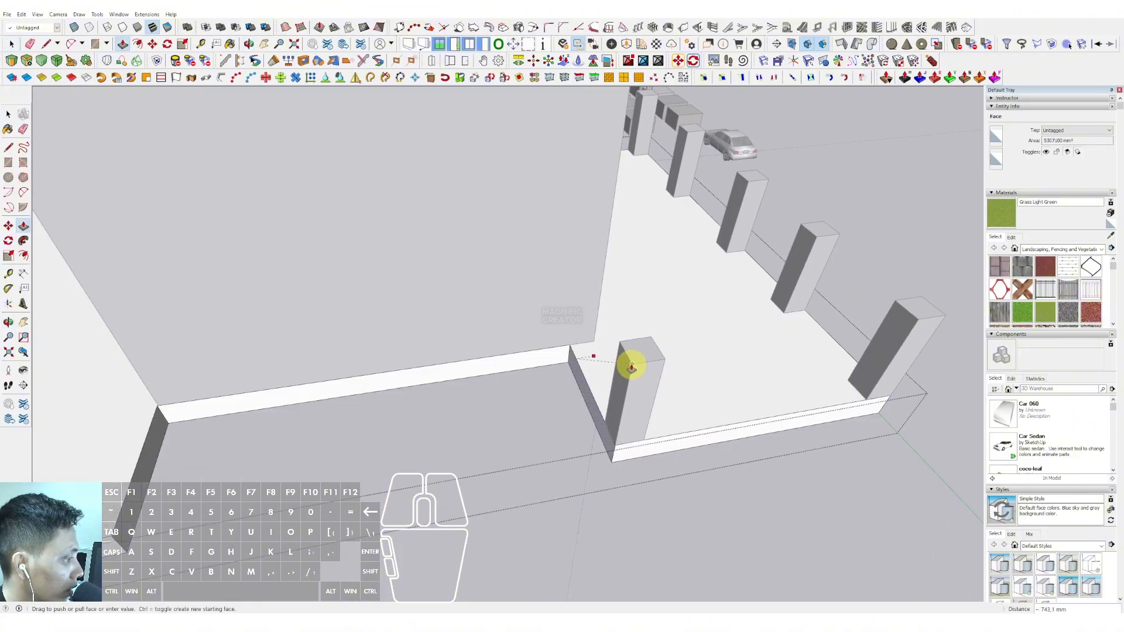
{"action": "scroll", "coordinate": [585, 394], "scroll_direction": "down", "scroll_amount": 5}
{"action": "middle_click_drag", "start_coordinate": [557, 482], "coordinate": [478, 391]}
{"action": "key", "text": "space"}
Select the three inner columns of the left wing and copy them across the notch to the right wing's inner edge.
{"action": "scroll", "coordinate": [477, 391], "scroll_direction": "up", "scroll_amount": 2}
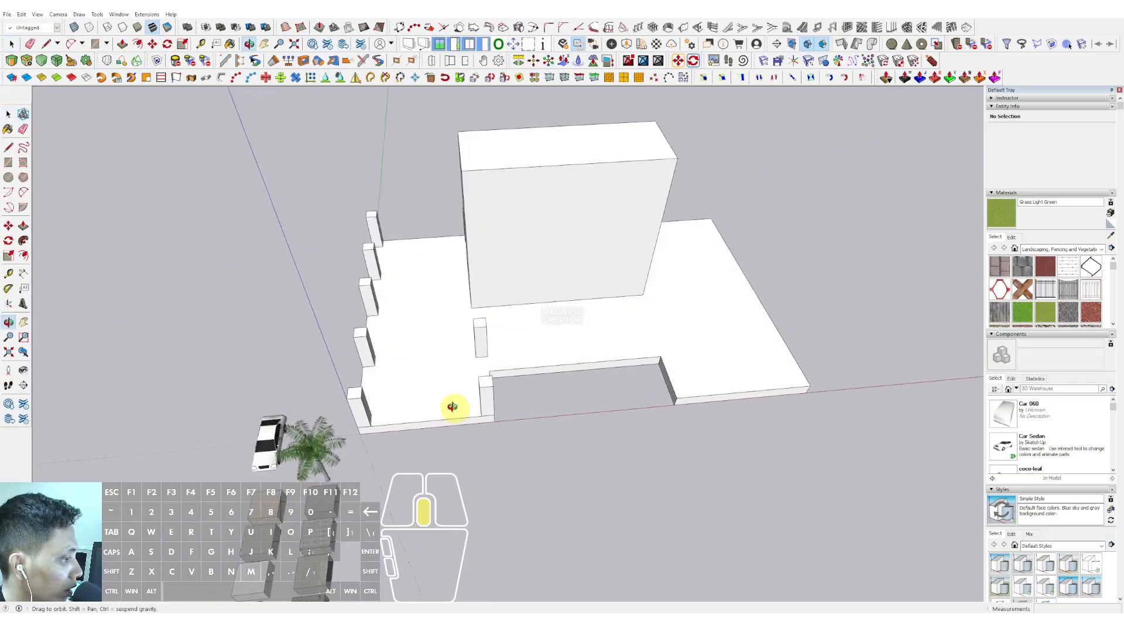
{"action": "left_click", "coordinate": [479, 325], "text": "shift"}
{"action": "middle_click_drag", "start_coordinate": [479, 325], "coordinate": [507, 246]}
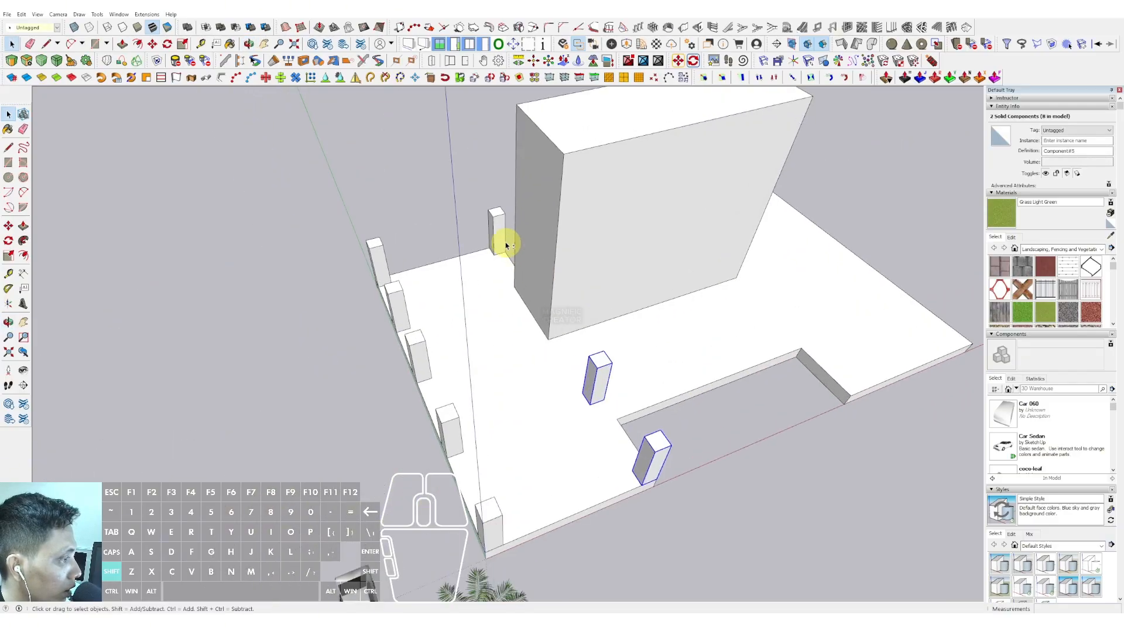
{"action": "middle_click_drag", "start_coordinate": [587, 328], "coordinate": [512, 322]}
{"action": "left_click", "coordinate": [498, 347]}
{"action": "key", "text": "shift"}
{"action": "left_click", "coordinate": [404, 178]}
{"action": "key", "text": "space"}
Select the five columns along the slab's left edge and copy them straight across to the slab's right outer edge.
{"action": "scroll", "coordinate": [437, 298], "scroll_direction": "down", "scroll_amount": 2}
{"action": "scroll", "coordinate": [444, 346], "scroll_direction": "up", "scroll_amount": 2}
{"action": "left_click", "coordinate": [440, 383]}
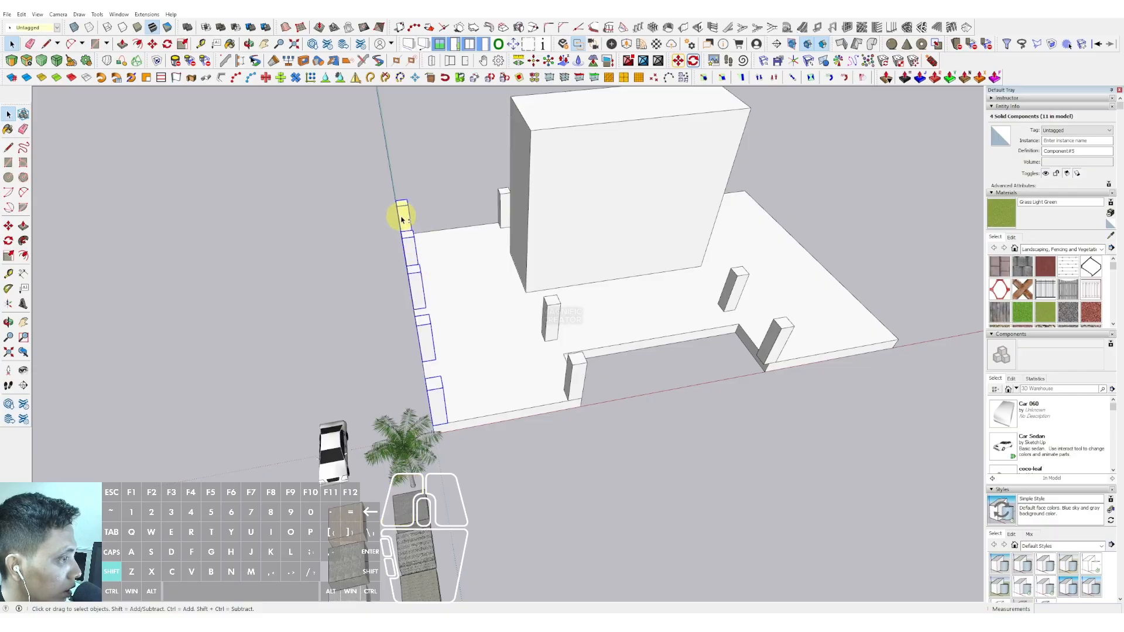
{"action": "mouse_move", "coordinate": [321, 316]}
{"action": "middle_mouse_down"}
{"action": "mouse_move", "coordinate": [306, 289]}
{"action": "mouse_move", "coordinate": [328, 338]}
{"action": "middle_mouse_up"}
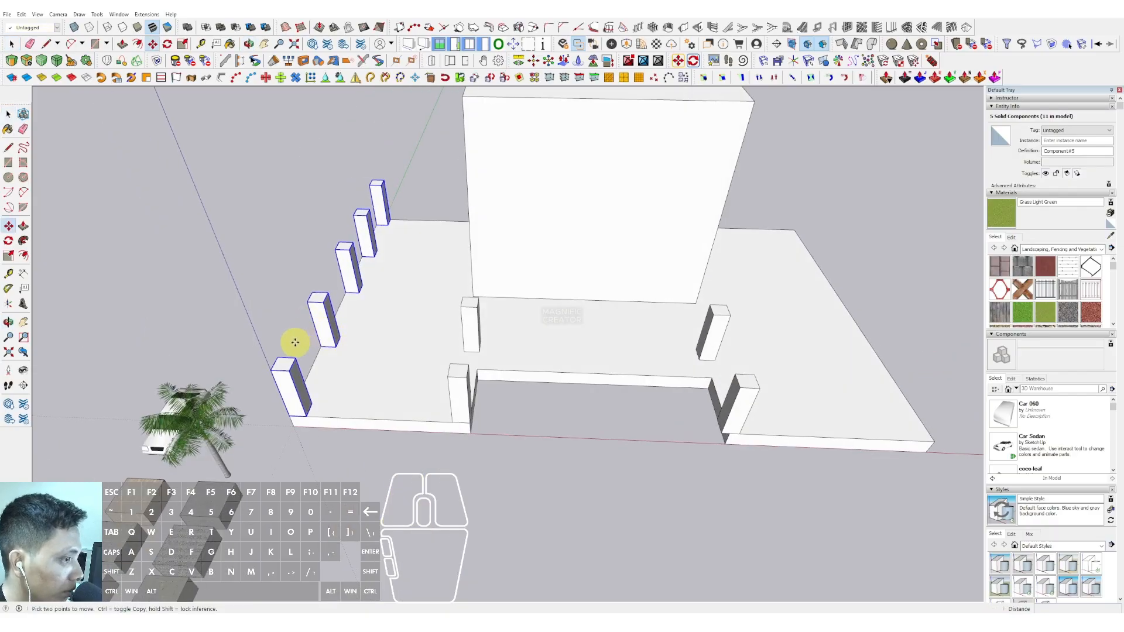
{"action": "left_click", "coordinate": [291, 371]}
{"action": "key", "text": "ctrl"}
{"action": "key", "text": "shift"}
{"action": "scroll", "coordinate": [384, 373], "scroll_direction": "down", "scroll_amount": 2, "text": "shift"}
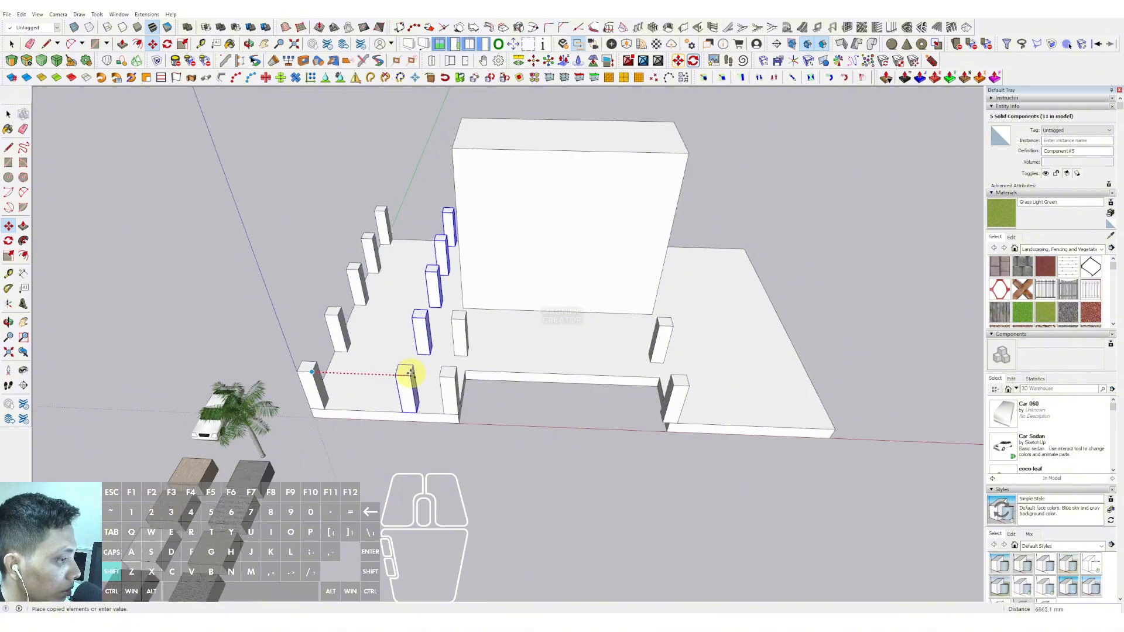
{"action": "scroll", "coordinate": [565, 357], "scroll_direction": "down", "scroll_amount": 1, "text": "shift"}
{"action": "middle_click_drag", "start_coordinate": [738, 404], "coordinate": [661, 342], "text": "shift"}
{"action": "left_click", "coordinate": [626, 376], "text": "shift"}
{"action": "key", "text": "space"}
Open the slab and extend the right wing's front notch face about 477 mm to the column's outer face.
{"action": "scroll", "coordinate": [515, 351], "scroll_direction": "up", "scroll_amount": 2}
{"action": "left_click", "coordinate": [518, 355]}
{"action": "double_click", "coordinate": [518, 356]}
{"action": "scroll", "coordinate": [512, 355], "scroll_direction": "up", "scroll_amount": 3}
{"action": "key", "text": "v"}
{"action": "left_click", "coordinate": [510, 336]}
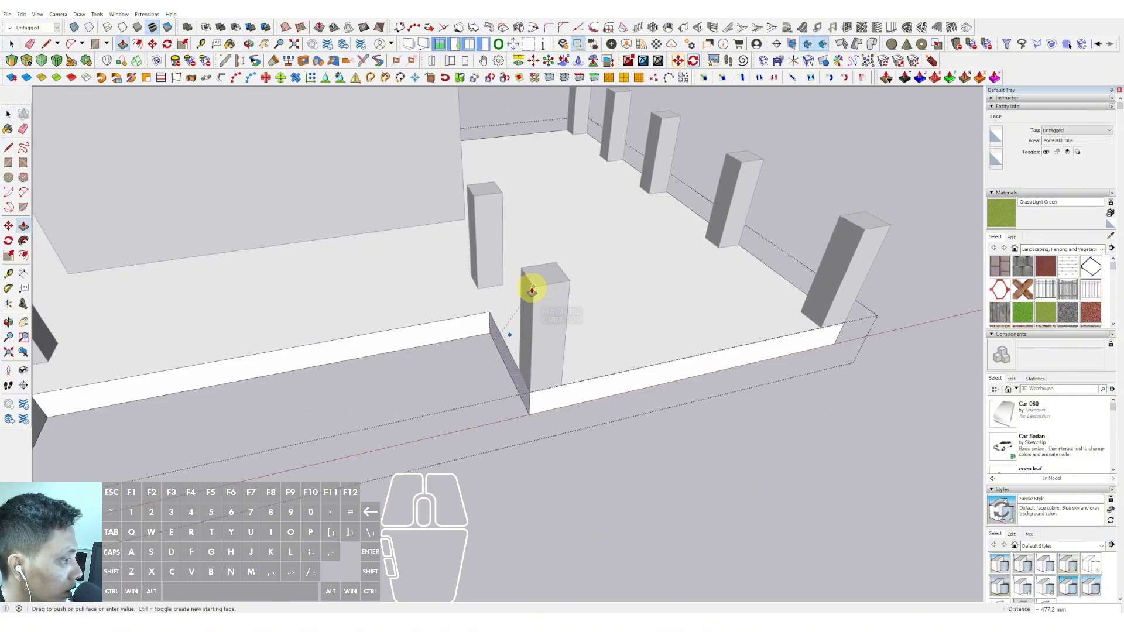
{"action": "key", "text": "space"}
Select the notch side face beside the column at the back of the slab and extend it with Push/Pull.
{"action": "scroll", "coordinate": [492, 341], "scroll_direction": "down", "scroll_amount": 2}
{"action": "middle_click_drag", "start_coordinate": [493, 342], "coordinate": [404, 345]}
{"action": "middle_click_drag", "start_coordinate": [522, 309], "coordinate": [402, 253]}
{"action": "scroll", "coordinate": [389, 319], "scroll_direction": "up", "scroll_amount": 3}
{"action": "left_click_drag", "start_coordinate": [371, 322], "coordinate": [528, 456]}
{"action": "key", "text": "p"}
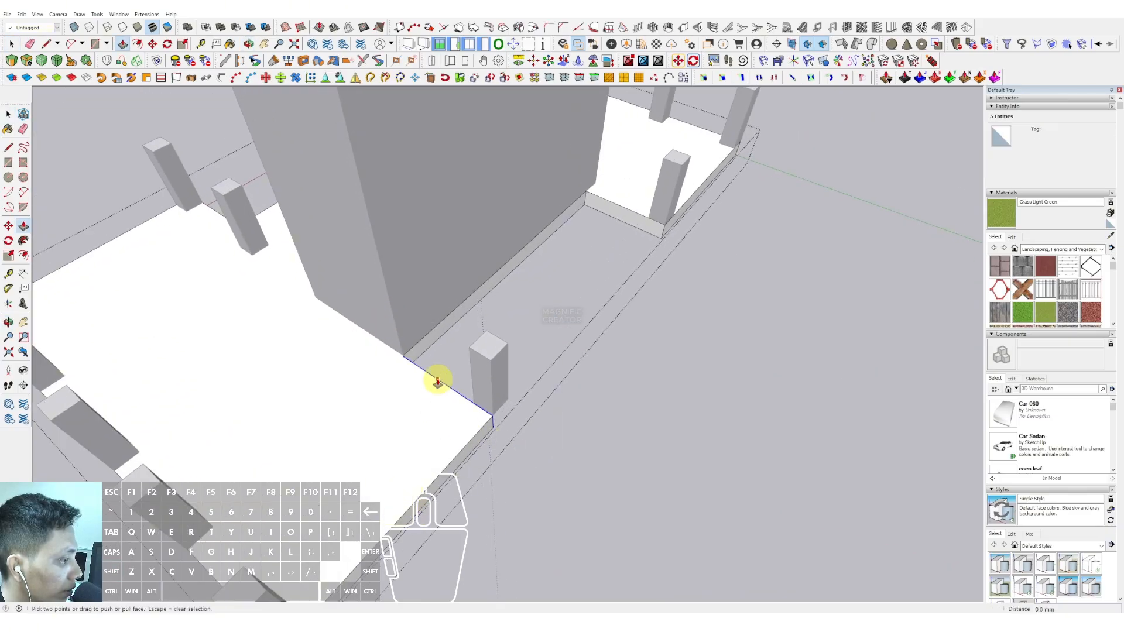
{"action": "key", "text": "space"}
Move the four columns in the row behind the front edge about 1666 mm to align with the front notch's inner corners.
{"action": "scroll", "coordinate": [432, 368], "scroll_direction": "down", "scroll_amount": 3}
{"action": "middle_click_drag", "start_coordinate": [432, 369], "coordinate": [529, 442]}
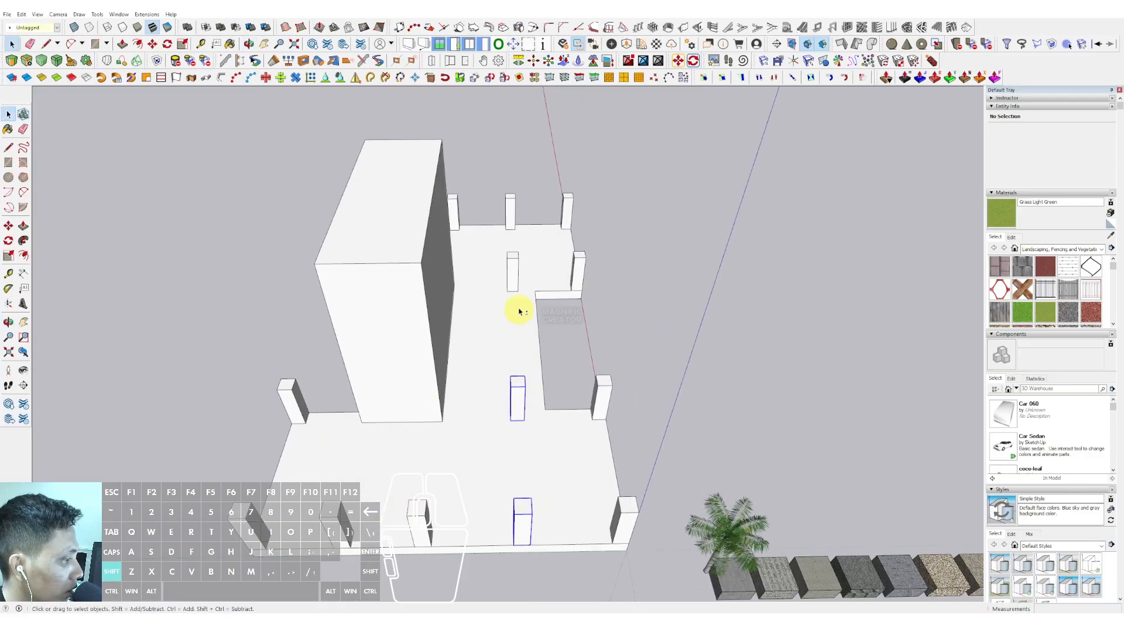
{"action": "left_click", "coordinate": [514, 263], "text": "shift"}
{"action": "scroll", "coordinate": [516, 419], "scroll_direction": "up", "scroll_amount": 4}
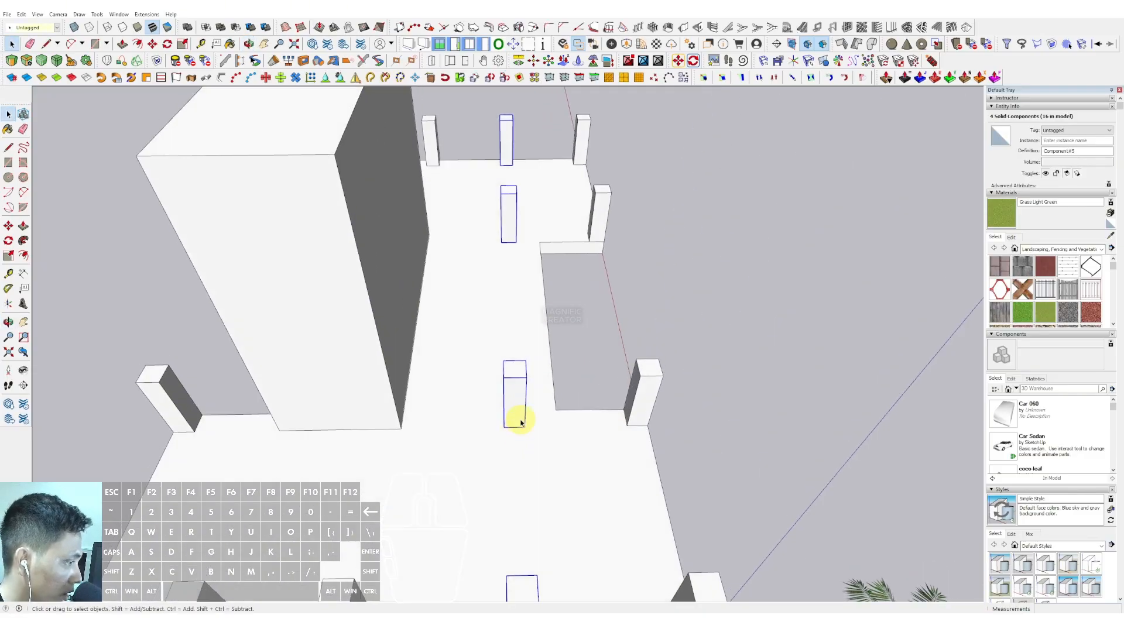
{"action": "middle_click_drag", "start_coordinate": [522, 422], "coordinate": [442, 407]}
{"action": "key", "text": "m"}
{"action": "scroll", "coordinate": [459, 413], "scroll_direction": "up", "scroll_amount": 1}
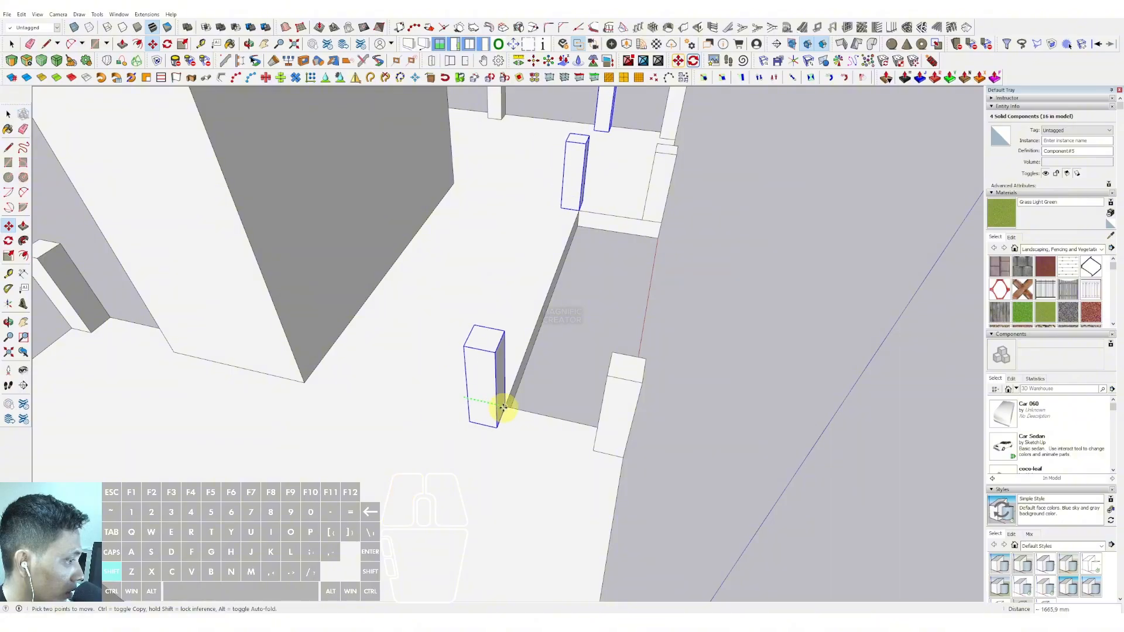
{"action": "key", "text": "space"}
{"action": "scroll", "coordinate": [500, 402], "scroll_direction": "down", "scroll_amount": 5}
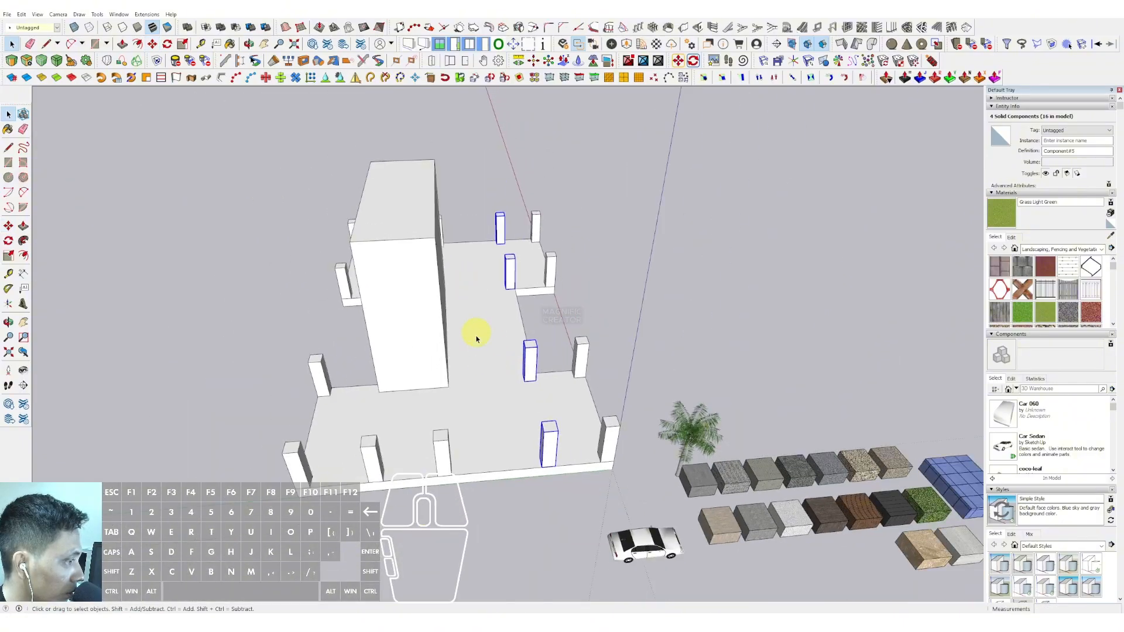
Copy the slab straight up along the blue axis to a level above the central block.
{"action": "middle_click_drag", "start_coordinate": [472, 420], "coordinate": [616, 400]}
{"action": "left_click", "coordinate": [543, 386]}
{"action": "left_click", "coordinate": [656, 408]}
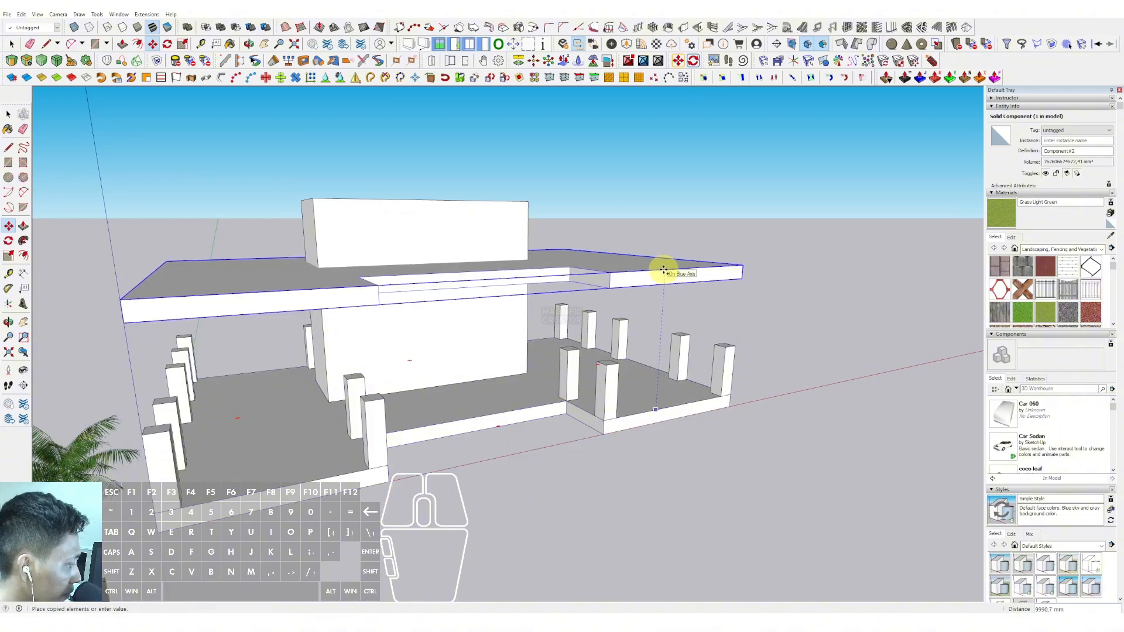
{"action": "key", "text": "Return"}
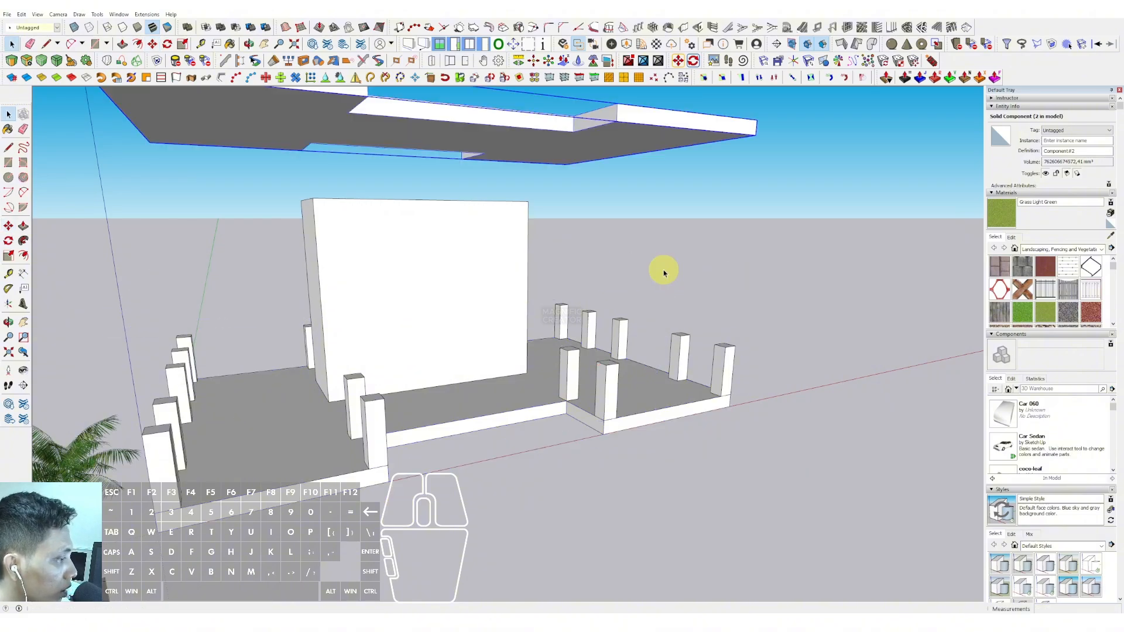
Try to stack another copy of the slab directly on top of the upper slab.
{"action": "middle_click_drag", "start_coordinate": [492, 348], "coordinate": [532, 271]}
{"action": "left_click", "coordinate": [440, 256]}
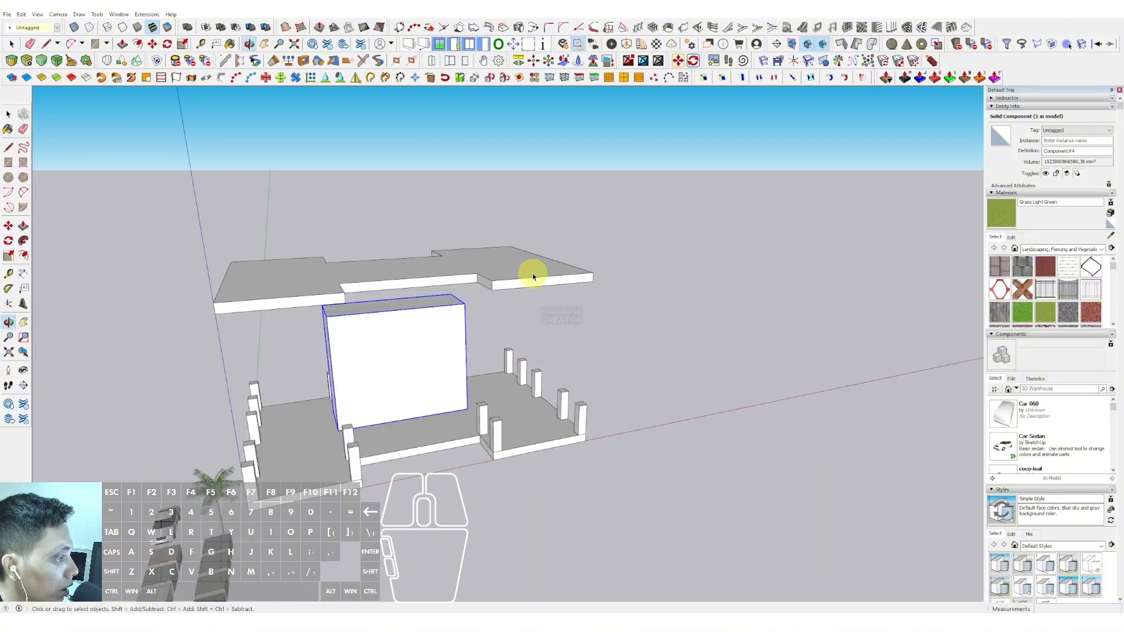
{"action": "left_click", "coordinate": [515, 276]}
{"action": "scroll", "coordinate": [518, 284], "scroll_direction": "up", "scroll_amount": 3}
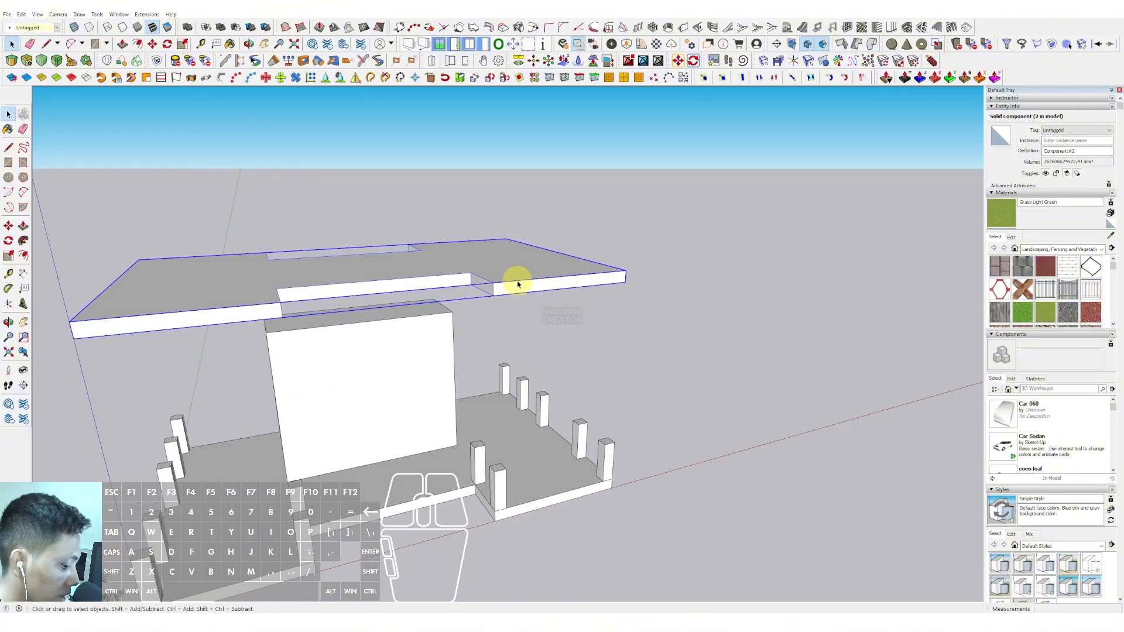
{"action": "left_click", "coordinate": [624, 273]}
{"action": "left_click", "coordinate": [625, 272]}
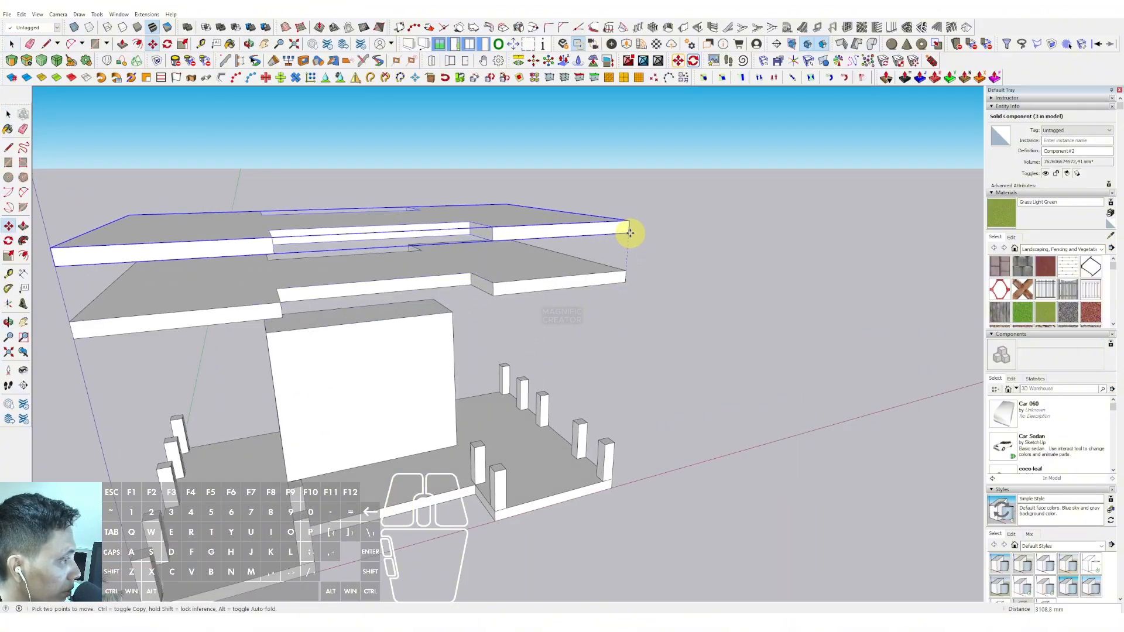
{"action": "key", "text": "space"}
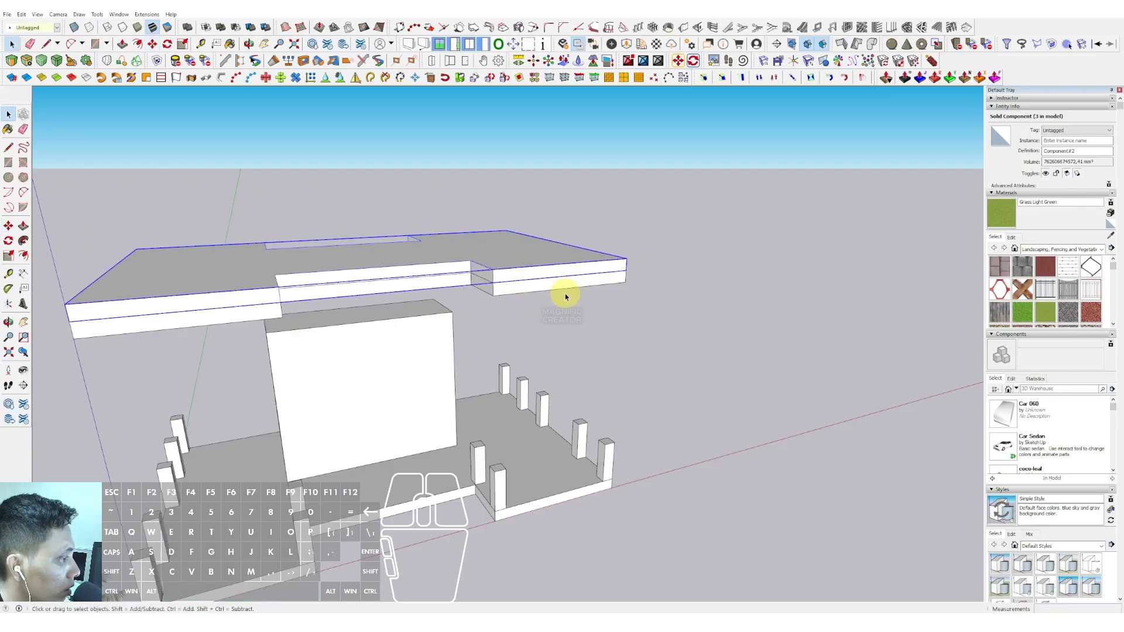
Open the upper slab component and push its underside down by 1000 mm.
{"action": "triple_click", "coordinate": [516, 290]}
{"action": "middle_click_drag", "start_coordinate": [514, 288], "coordinate": [513, 261]}
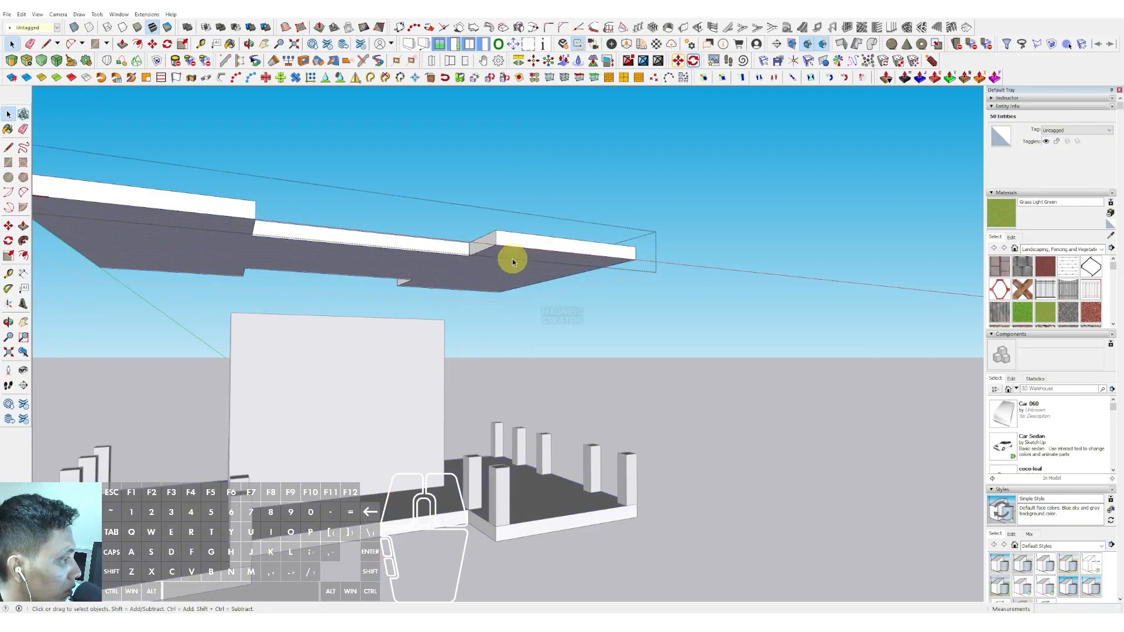
{"action": "key", "text": "p"}
{"action": "left_click", "coordinate": [512, 262]}
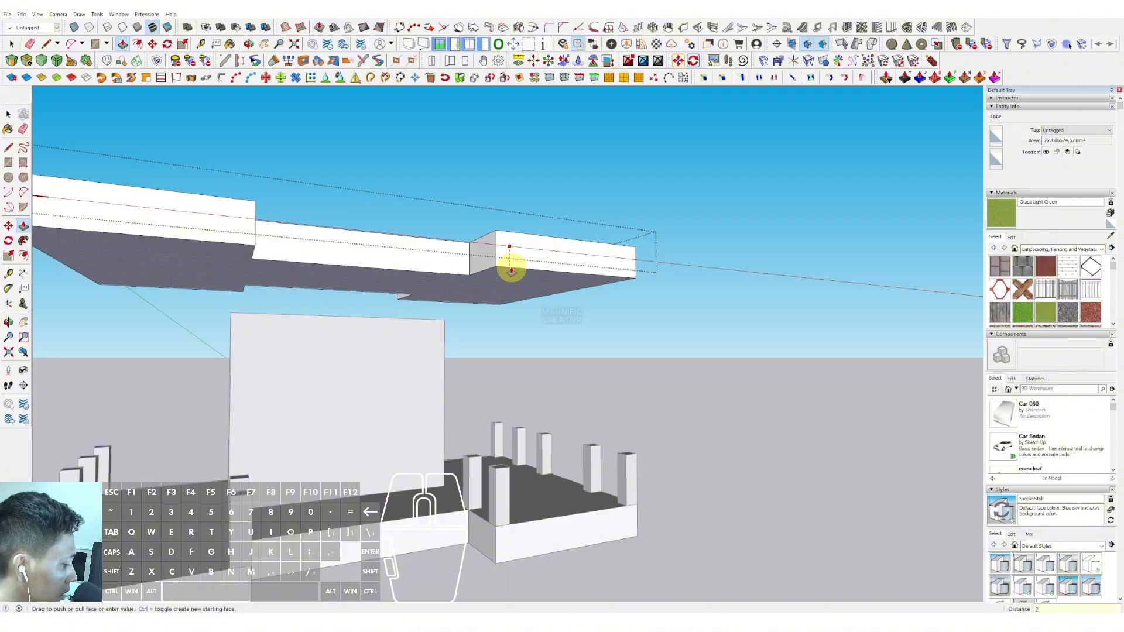
{"action": "type", "text": "1000"}
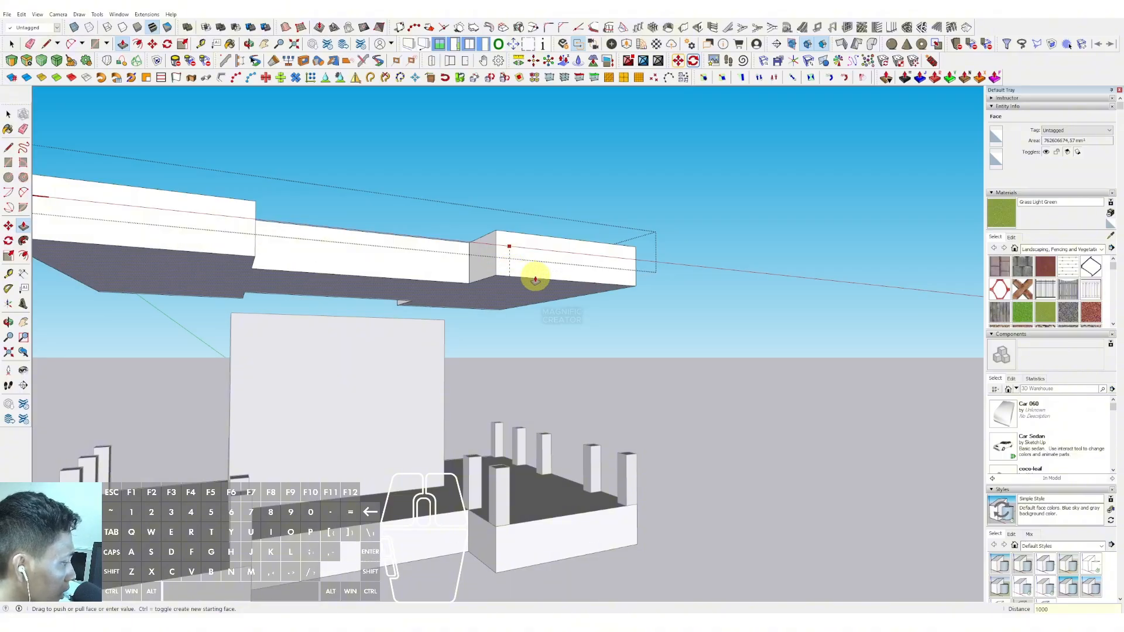
{"action": "key", "text": "Return"}
{"action": "left_click", "coordinate": [779, 353]}
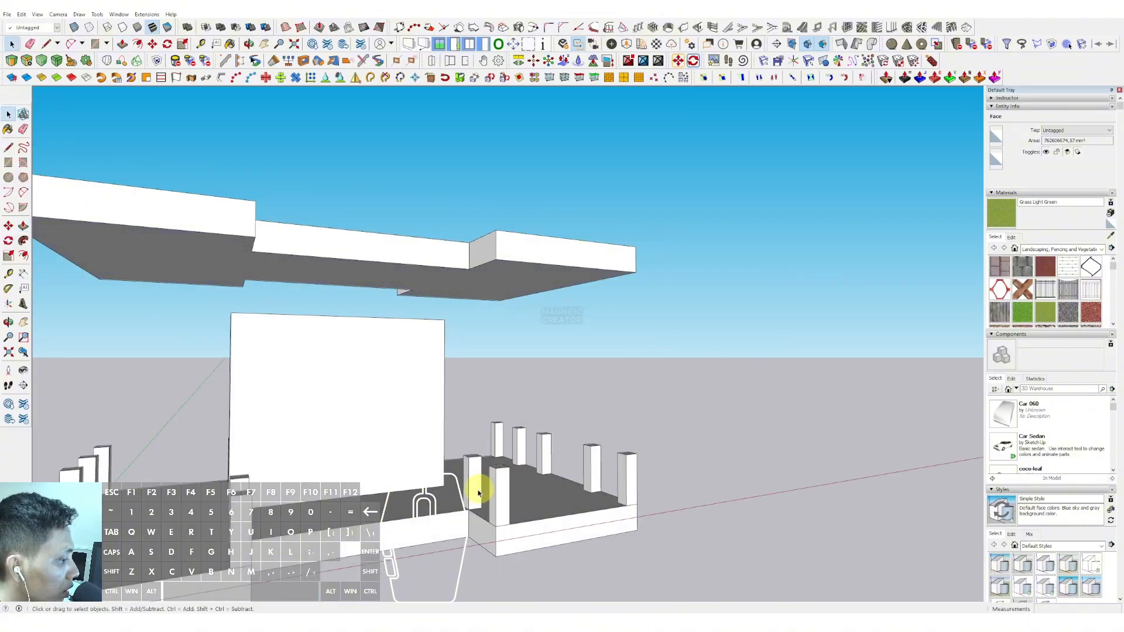
Check the vertical clearance from the lower slab's top to the upper slab's underside with a temporary line.
{"action": "middle_click_drag", "start_coordinate": [476, 485], "coordinate": [515, 450]}
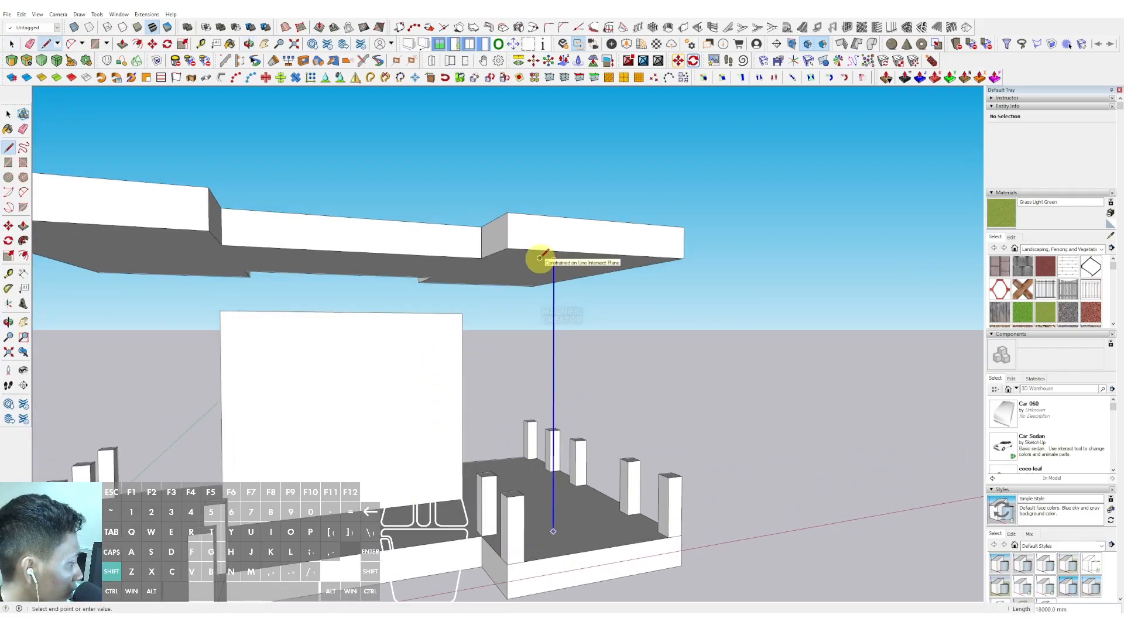
{"action": "key", "text": "space"}
{"action": "scroll", "coordinate": [550, 262], "scroll_direction": "down", "scroll_amount": 2}
Copy the upper slab straight up along the blue axis by 4000 mm and clear the selection.
{"action": "left_click", "coordinate": [580, 248]}
{"action": "middle_click_drag", "start_coordinate": [580, 248], "coordinate": [596, 288]}
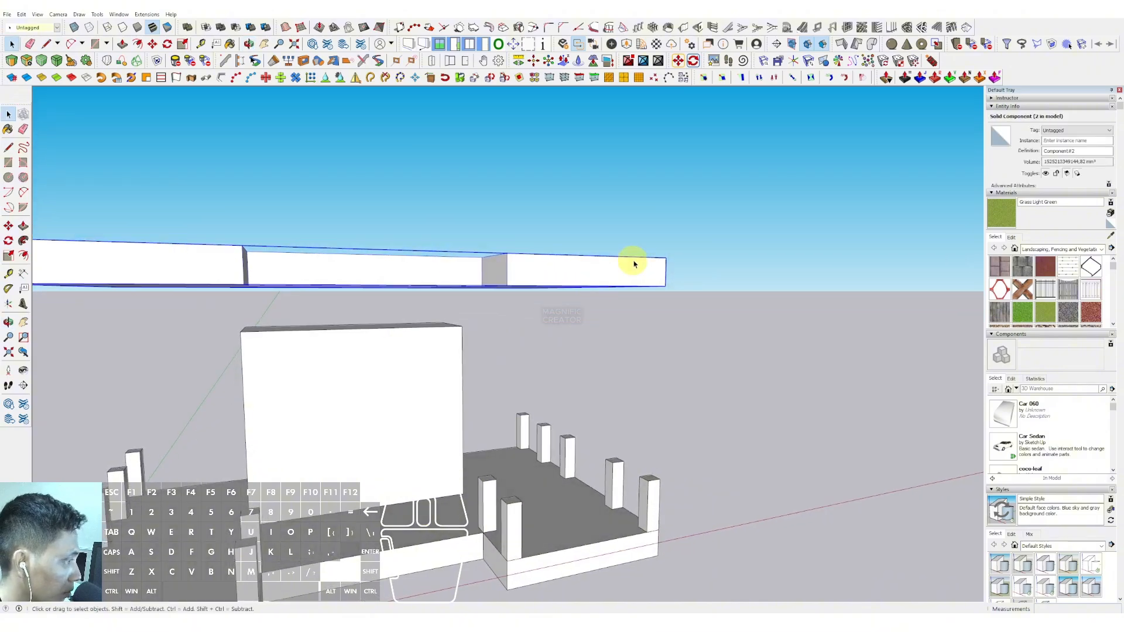
{"action": "left_click", "coordinate": [666, 286]}
{"action": "left_click", "coordinate": [667, 258]}
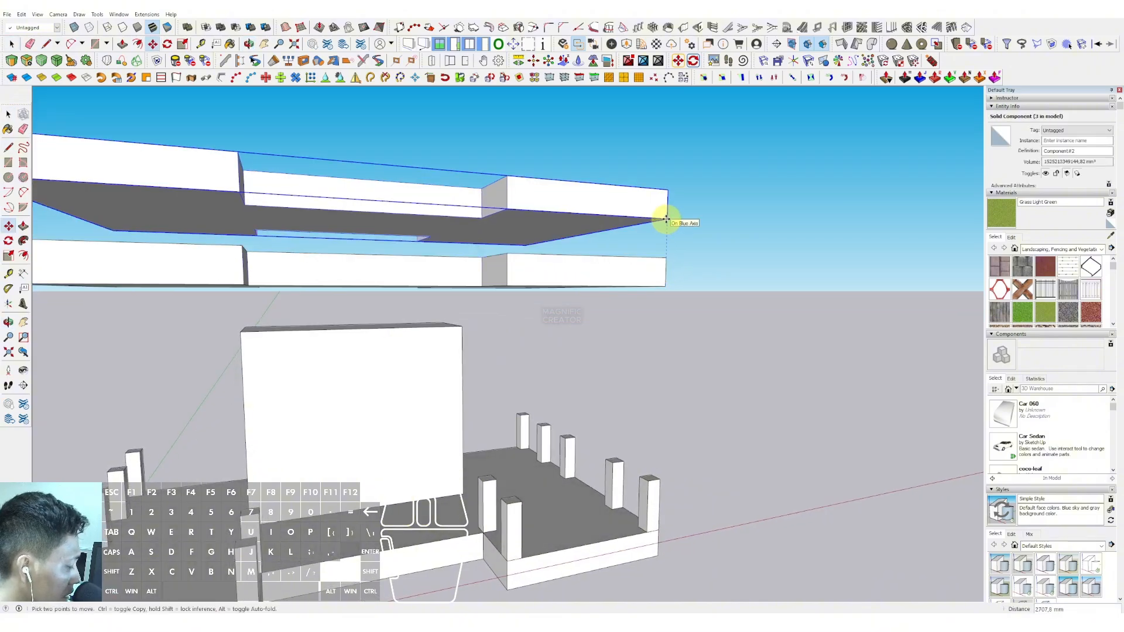
{"action": "type", "text": "4000"}
{"action": "key", "text": "Return"}
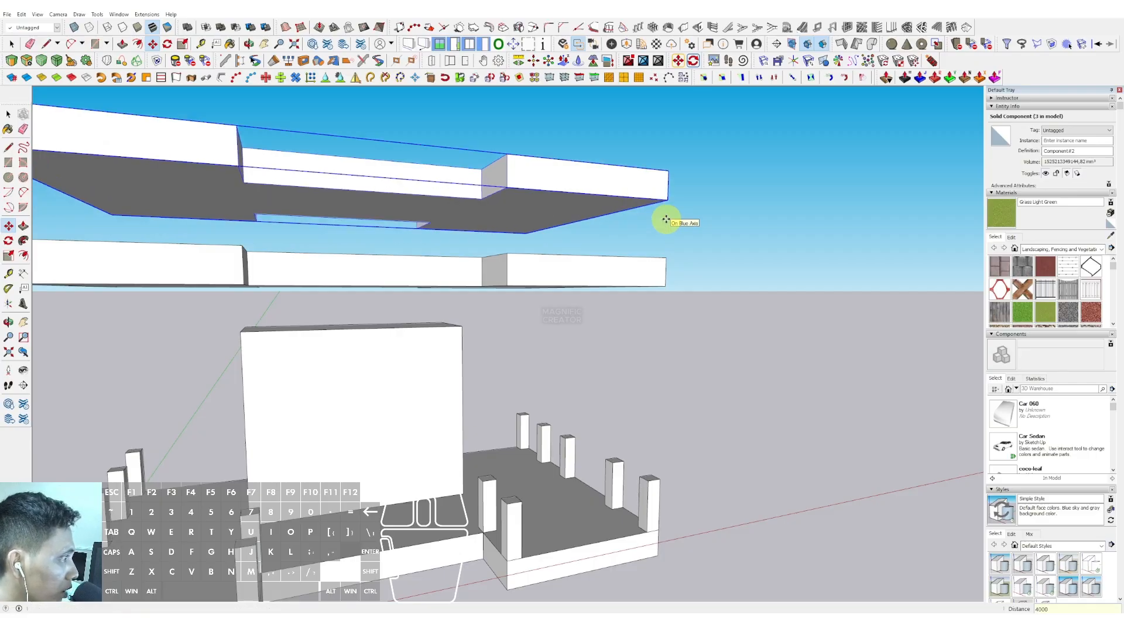
{"action": "scroll", "coordinate": [597, 272], "scroll_direction": "up", "scroll_amount": 4}
{"action": "middle_click_drag", "start_coordinate": [597, 272], "coordinate": [492, 314]}
{"action": "key", "text": "space"}
{"action": "scroll", "coordinate": [497, 328], "scroll_direction": "up", "scroll_amount": 1}
{"action": "left_click", "coordinate": [690, 243]}
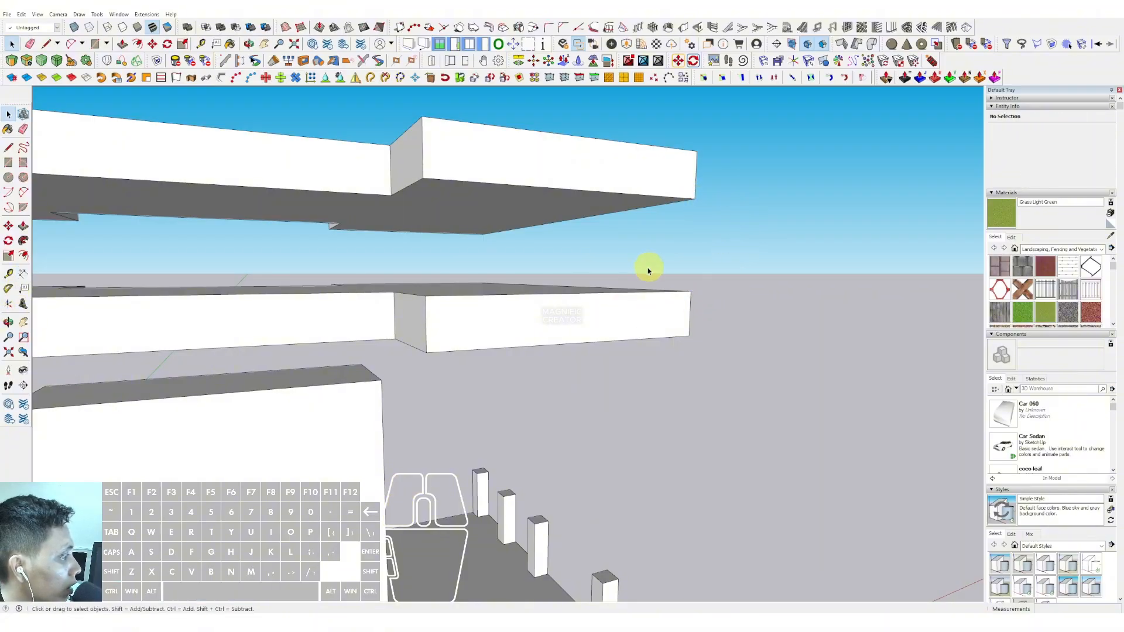
Copy the top slab up to the next floor level and multiply the copy by 35 along the blue axis.
{"action": "scroll", "coordinate": [600, 290], "scroll_direction": "down", "scroll_amount": 3}
{"action": "mouse_move", "coordinate": [592, 296]}
{"action": "middle_mouse_down"}
{"action": "mouse_move", "coordinate": [592, 266]}
{"action": "mouse_move", "coordinate": [579, 292]}
{"action": "middle_mouse_up"}
{"action": "scroll", "coordinate": [595, 237], "scroll_direction": "up", "scroll_amount": 2}
{"action": "left_click", "coordinate": [595, 239]}
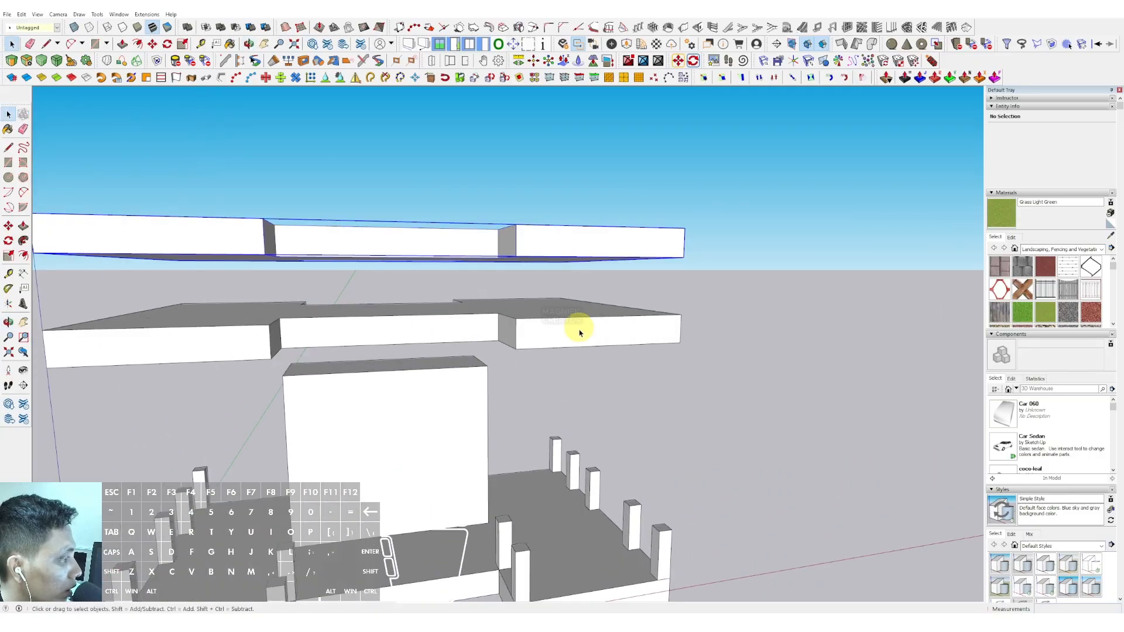
{"action": "scroll", "coordinate": [579, 333], "scroll_direction": "up", "scroll_amount": 1}
{"action": "middle_click_drag", "start_coordinate": [580, 333], "coordinate": [618, 335]}
{"action": "key", "text": "m"}
{"action": "key", "text": "ctrl"}
{"action": "left_click", "coordinate": [695, 316]}
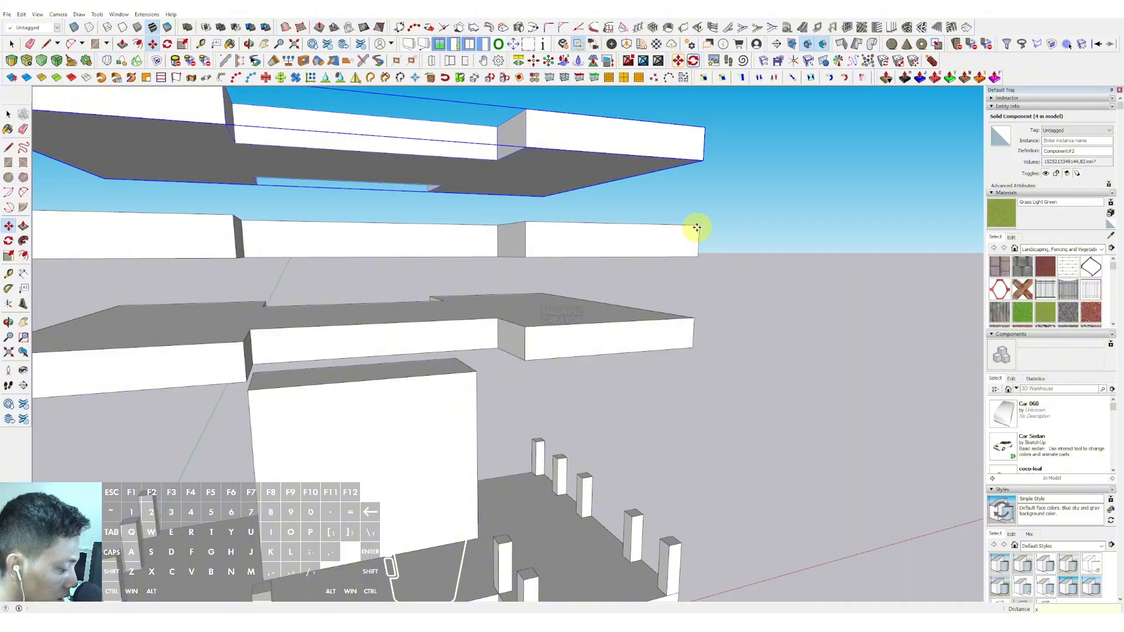
{"action": "key", "text": "Return"}
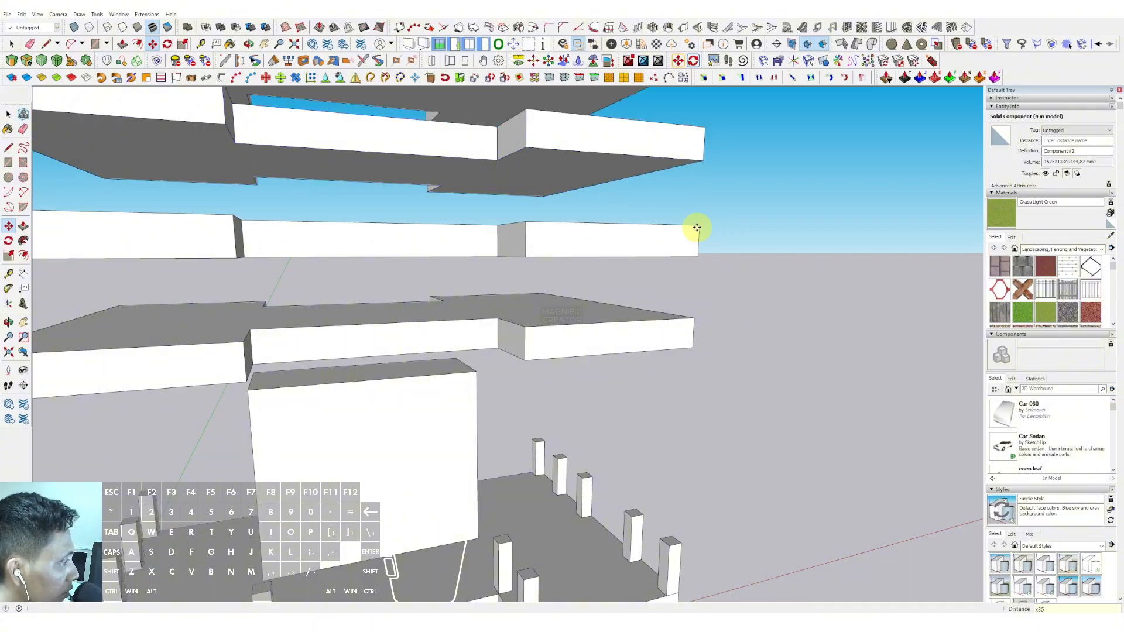
{"action": "key", "text": "space"}
{"action": "left_click", "coordinate": [637, 275]}
Open the central block and pull its top face up level with the top slab of the stack.
{"action": "scroll", "coordinate": [535, 321], "scroll_direction": "down", "scroll_amount": 8}
{"action": "middle_click_drag", "start_coordinate": [525, 294], "coordinate": [316, 378], "text": "shift"}
{"action": "scroll", "coordinate": [497, 404], "scroll_direction": "down", "scroll_amount": 4}
{"action": "scroll", "coordinate": [522, 399], "scroll_direction": "up", "scroll_amount": 3}
{"action": "middle_click_drag", "start_coordinate": [525, 401], "coordinate": [462, 255]}
{"action": "scroll", "coordinate": [462, 256], "scroll_direction": "down", "scroll_amount": 1}
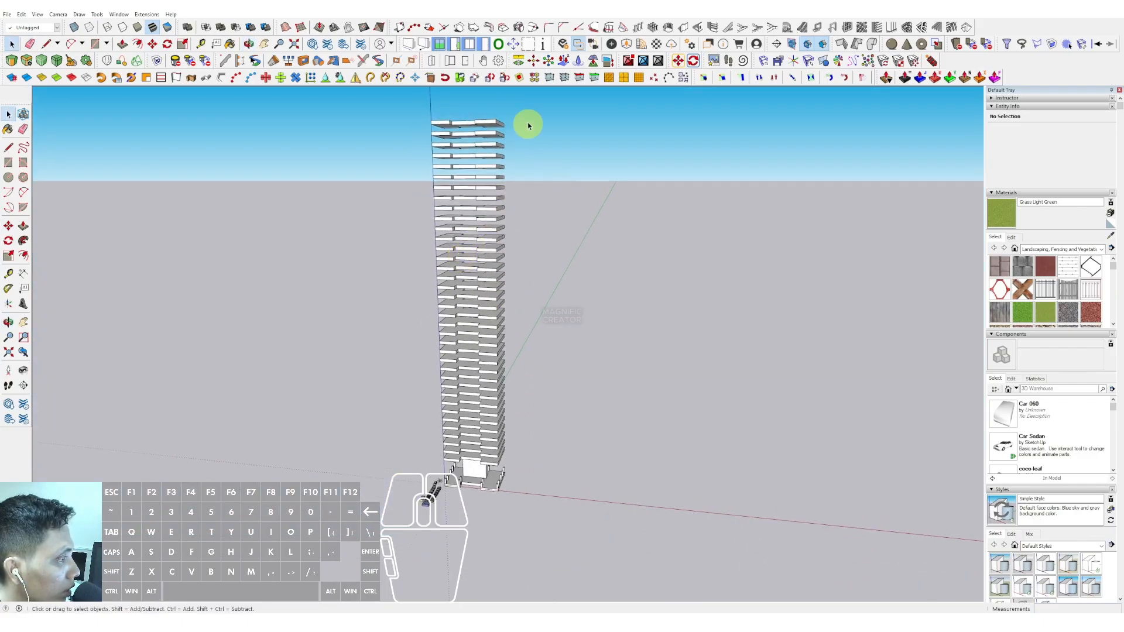
{"action": "middle_click_drag", "start_coordinate": [437, 217], "coordinate": [510, 306]}
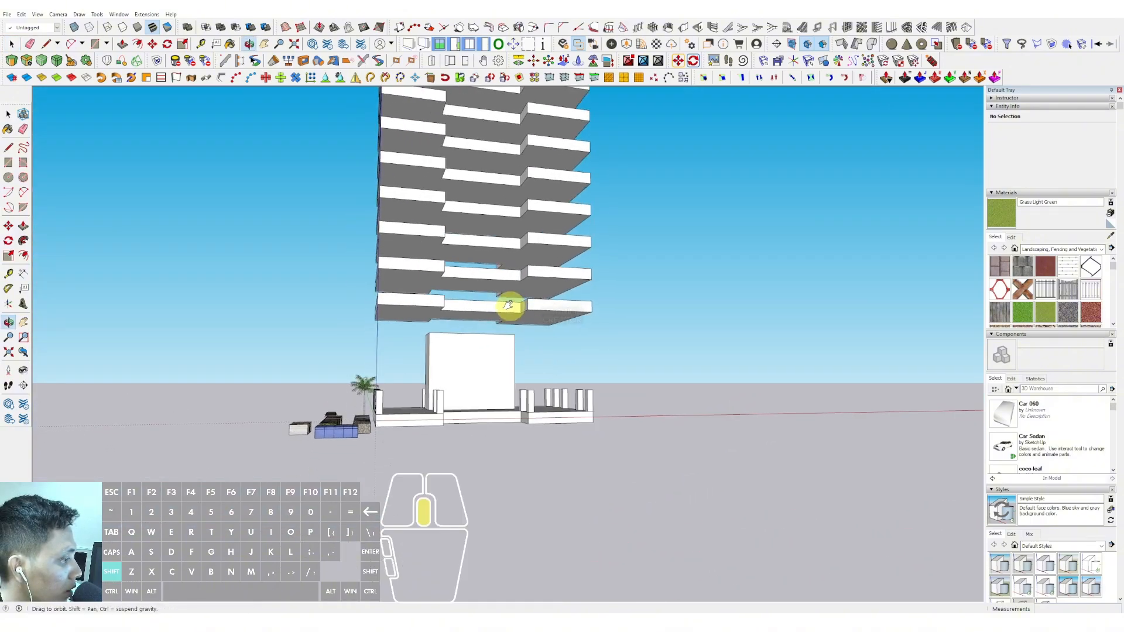
{"action": "scroll", "coordinate": [527, 328], "scroll_direction": "up", "scroll_amount": 5}
{"action": "middle_click_drag", "start_coordinate": [482, 351], "coordinate": [479, 381]}
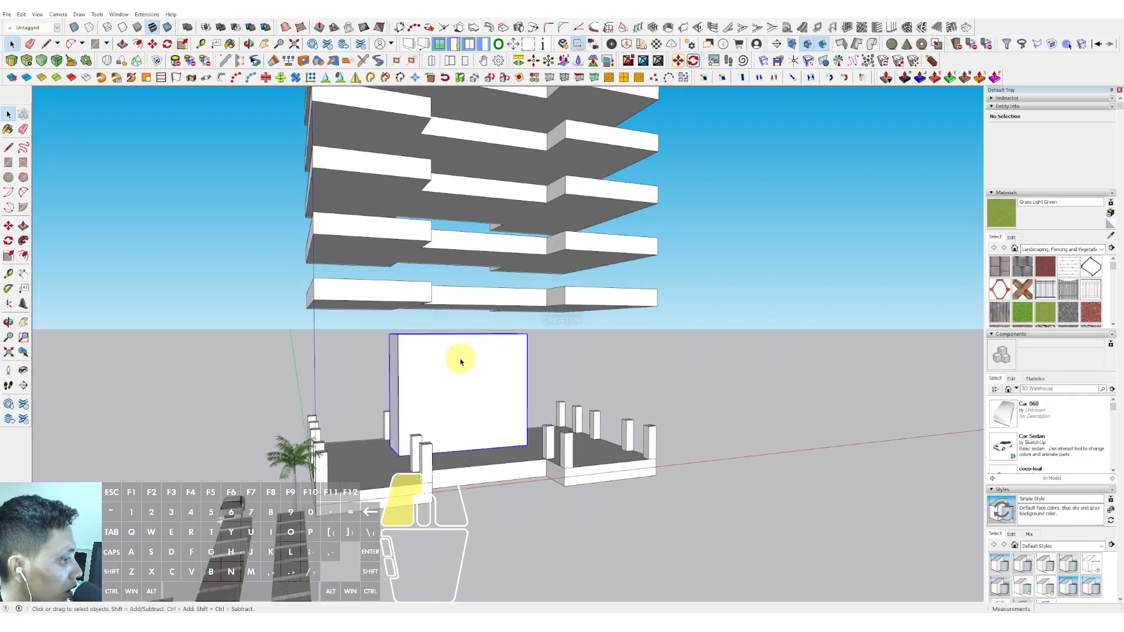
{"action": "triple_click", "coordinate": [461, 362]}
{"action": "key", "text": "p"}
{"action": "scroll", "coordinate": [542, 188], "scroll_direction": "down", "scroll_amount": 5}
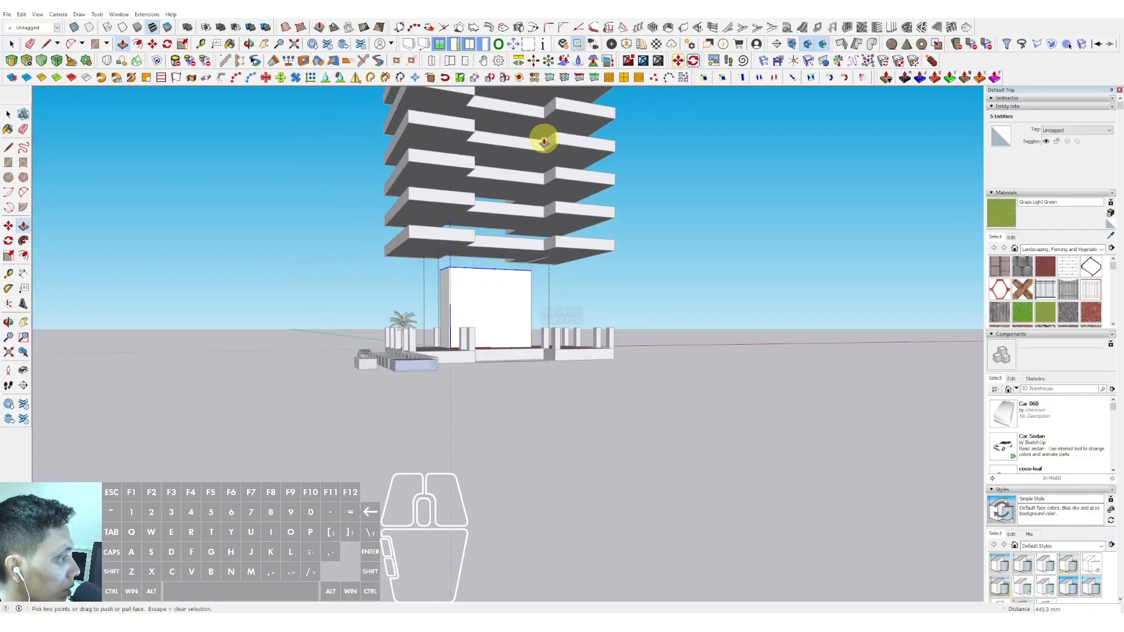
{"action": "middle_click_drag", "start_coordinate": [538, 161], "coordinate": [519, 331]}
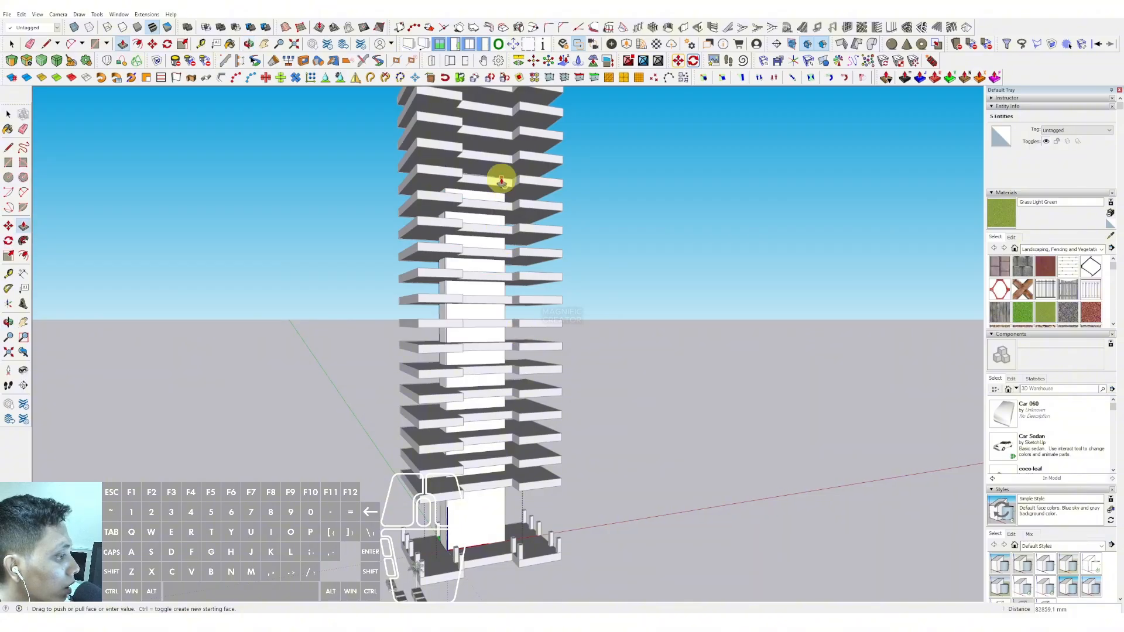
{"action": "middle_click_drag", "start_coordinate": [501, 176], "coordinate": [467, 296]}
{"action": "scroll", "coordinate": [462, 275], "scroll_direction": "up", "scroll_amount": 4}
{"action": "scroll", "coordinate": [466, 296], "scroll_direction": "up", "scroll_amount": 3}
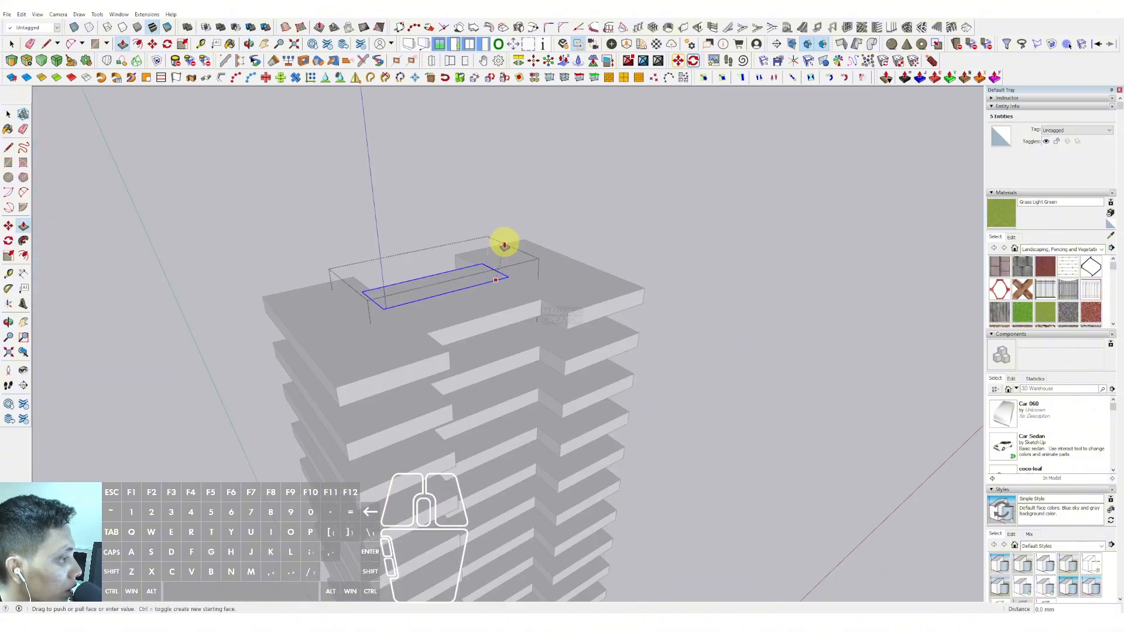
Raise the central block's top face 4000 mm above the top slab and close the block for editing.
{"action": "left_click_drag", "start_coordinate": [504, 245], "coordinate": [481, 212]}
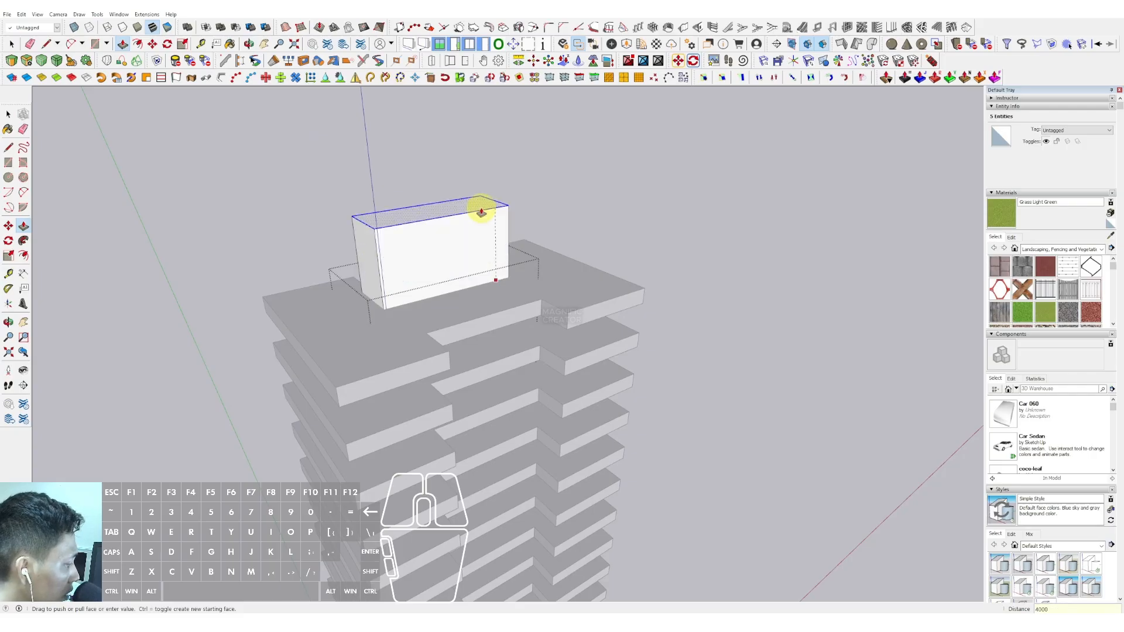
{"action": "key", "text": "Return"}
{"action": "key", "text": "space"}
{"action": "mouse_move", "coordinate": [477, 211]}
{"action": "middle_mouse_down"}
{"action": "mouse_move", "coordinate": [464, 326]}
{"action": "mouse_move", "coordinate": [489, 206]}
{"action": "middle_mouse_up"}
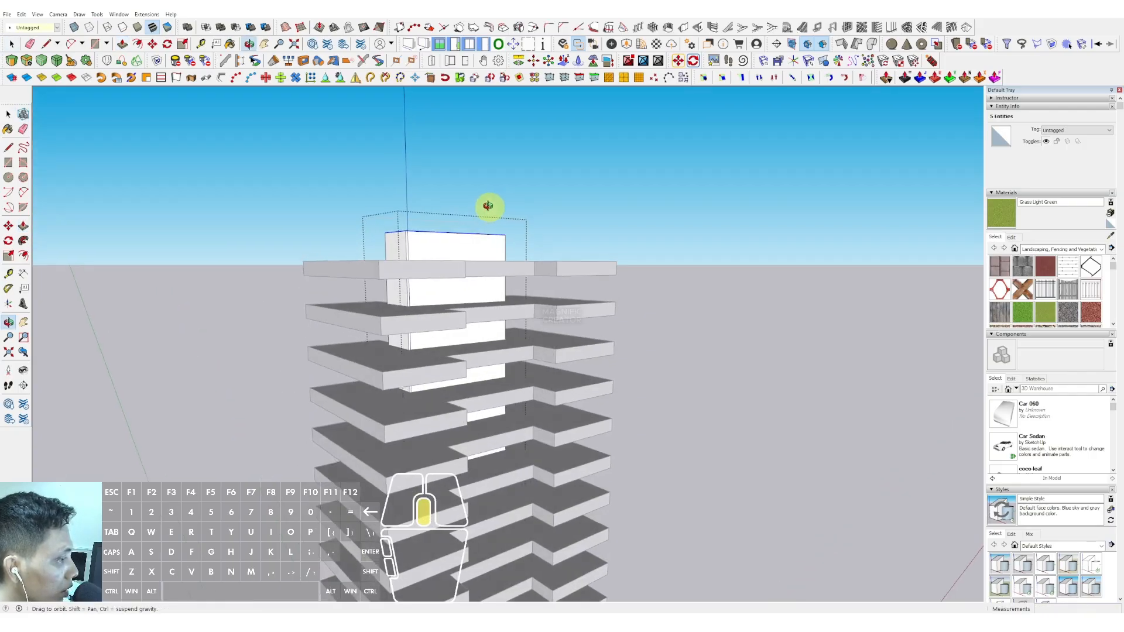
{"action": "left_click", "coordinate": [704, 243]}
Open a column component at the base slab's corner and pull its top face up to the top slab's upper corner.
{"action": "middle_click_drag", "start_coordinate": [704, 243], "coordinate": [484, 275]}
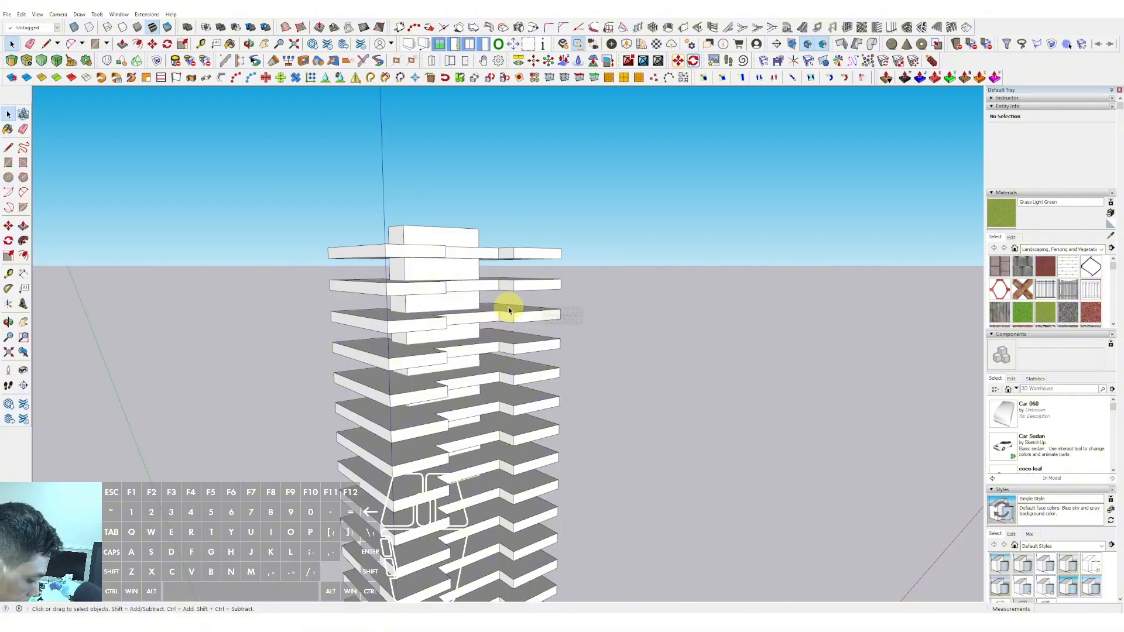
{"action": "mouse_move", "coordinate": [484, 304]}
{"action": "middle_mouse_down"}
{"action": "mouse_move", "coordinate": [462, 355]}
{"action": "mouse_move", "coordinate": [483, 504]}
{"action": "mouse_move", "coordinate": [482, 304]}
{"action": "middle_mouse_up"}
{"action": "scroll", "coordinate": [462, 355], "scroll_direction": "down", "scroll_amount": 2}
{"action": "middle_click_drag", "start_coordinate": [483, 305], "coordinate": [527, 188]}
{"action": "scroll", "coordinate": [505, 409], "scroll_direction": "up", "scroll_amount": 3}
{"action": "middle_click_drag", "start_coordinate": [504, 409], "coordinate": [504, 234], "text": "shift"}
{"action": "scroll", "coordinate": [526, 435], "scroll_direction": "up", "scroll_amount": 1}
{"action": "scroll", "coordinate": [526, 435], "scroll_direction": "up", "scroll_amount": 3}
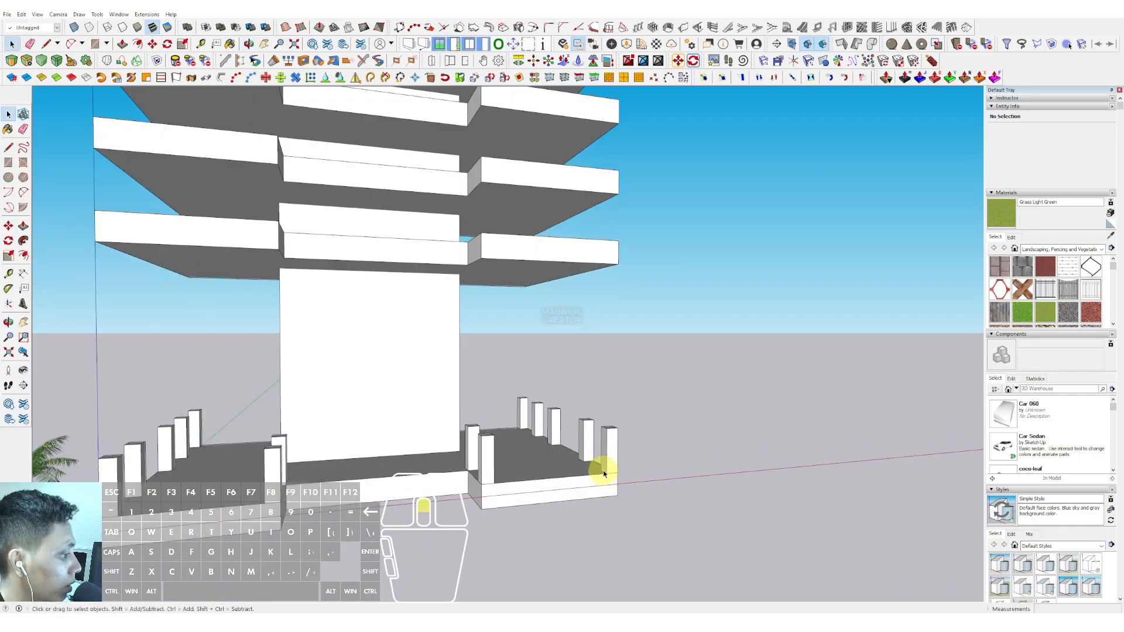
{"action": "left_click", "coordinate": [616, 433]}
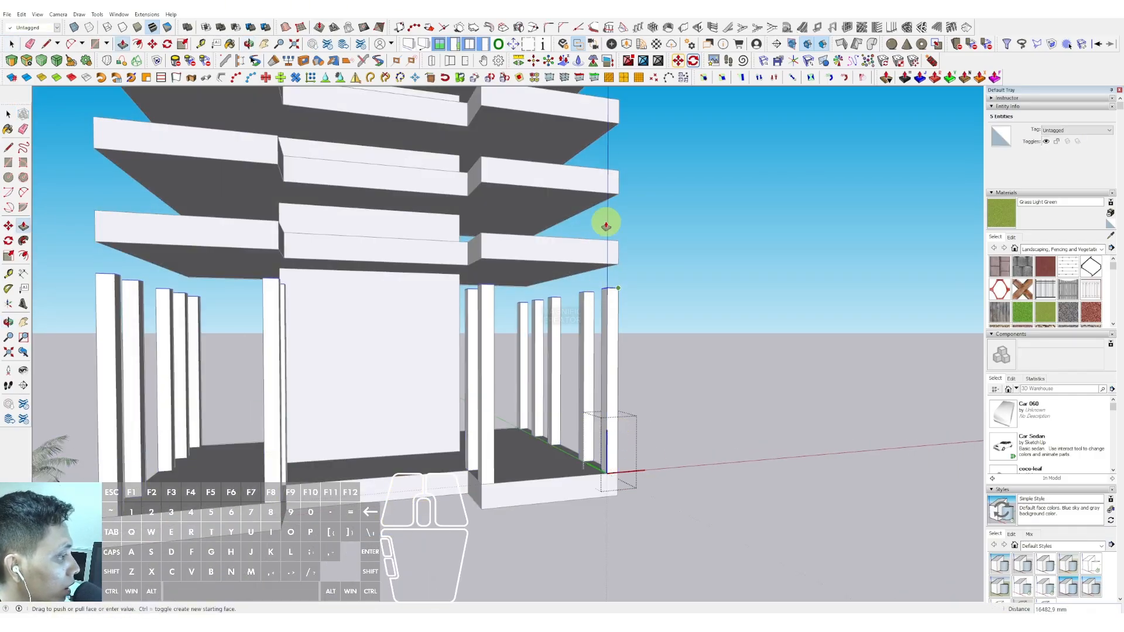
{"action": "scroll", "coordinate": [604, 223], "scroll_direction": "down", "scroll_amount": 2}
{"action": "middle_click_drag", "start_coordinate": [593, 351], "coordinate": [588, 527], "text": "shift"}
{"action": "scroll", "coordinate": [556, 211], "scroll_direction": "down", "scroll_amount": 3}
{"action": "middle_click_drag", "start_coordinate": [557, 211], "coordinate": [567, 487], "text": "shift"}
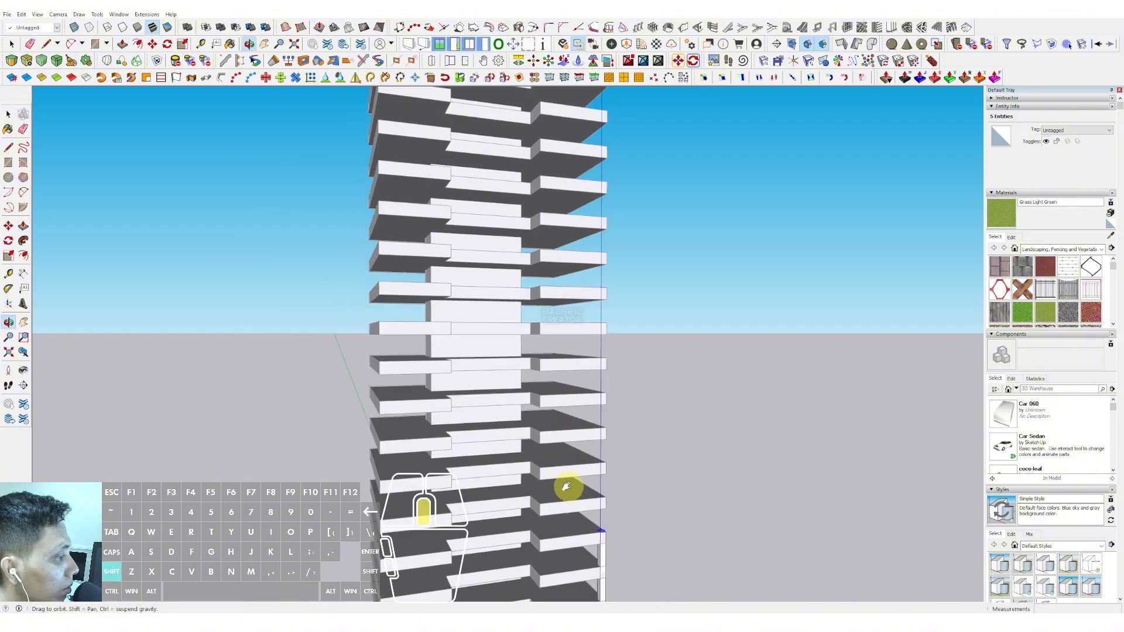
{"action": "key", "text": "space"}
{"action": "scroll", "coordinate": [566, 255], "scroll_direction": "down", "scroll_amount": 3}
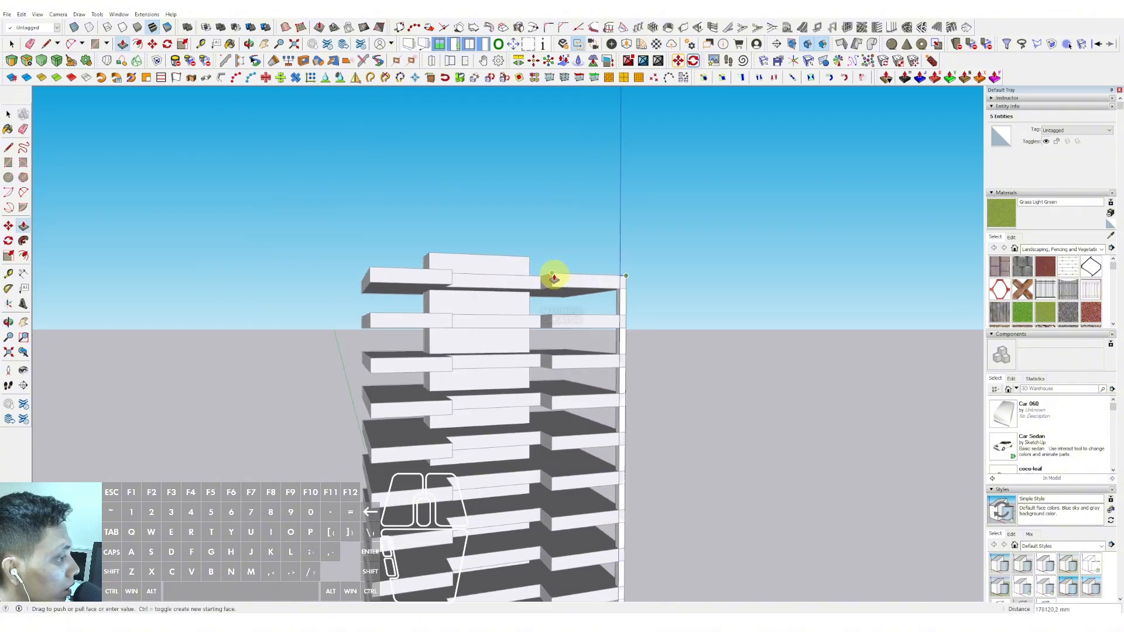
{"action": "left_click", "coordinate": [750, 351]}
Open the top slab component and offset its upper face's outline outward to form an overhanging rim.
{"action": "middle_click_drag", "start_coordinate": [750, 351], "coordinate": [723, 538]}
{"action": "scroll", "coordinate": [552, 555], "scroll_direction": "up", "scroll_amount": 2}
{"action": "middle_click_drag", "start_coordinate": [552, 556], "coordinate": [540, 420], "text": "shift"}
{"action": "scroll", "coordinate": [502, 444], "scroll_direction": "up", "scroll_amount": 4}
{"action": "middle_click_drag", "start_coordinate": [627, 423], "coordinate": [557, 580]}
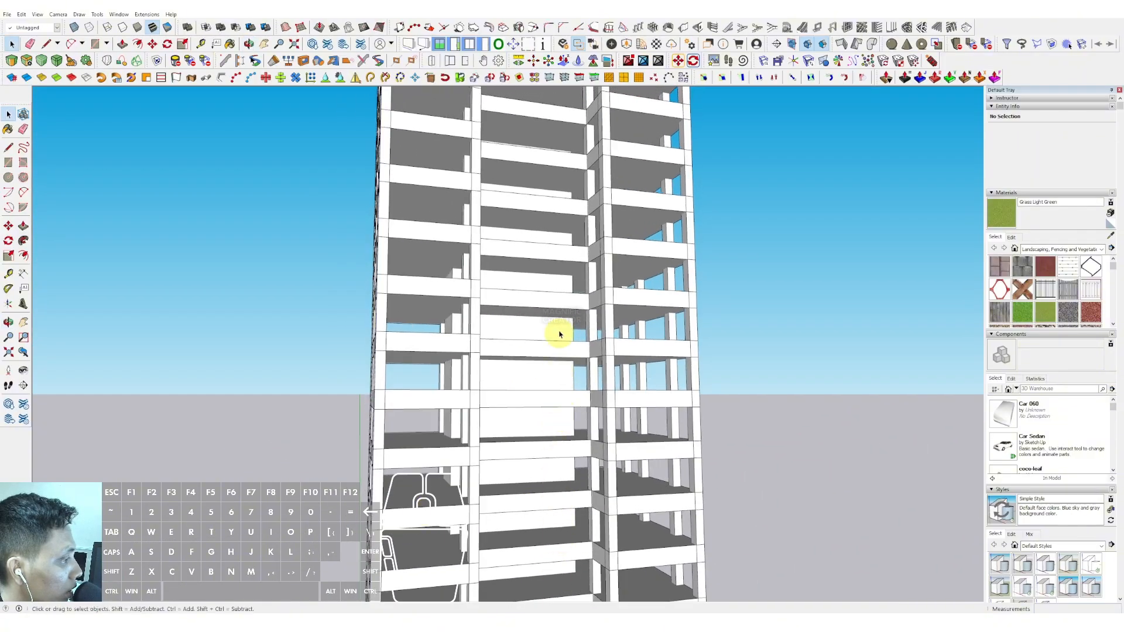
{"action": "middle_click_drag", "start_coordinate": [560, 334], "coordinate": [580, 363]}
{"action": "scroll", "coordinate": [640, 244], "scroll_direction": "up", "scroll_amount": 5}
{"action": "key", "text": "ctrl+a"}
{"action": "scroll", "coordinate": [640, 242], "scroll_direction": "up", "scroll_amount": 3}
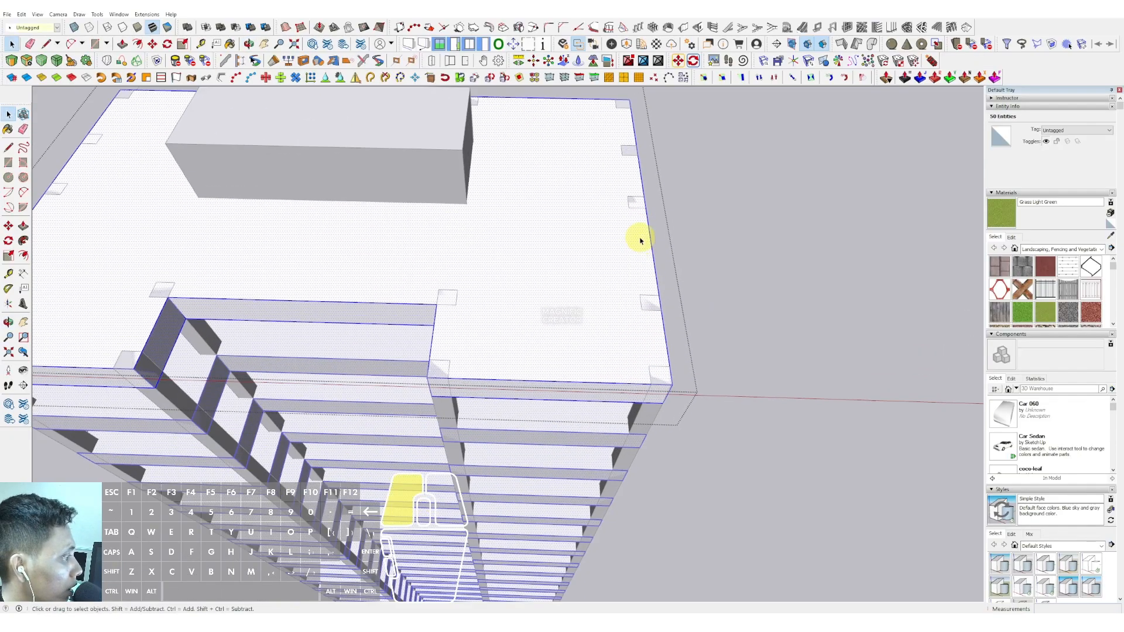
{"action": "key", "text": "f"}
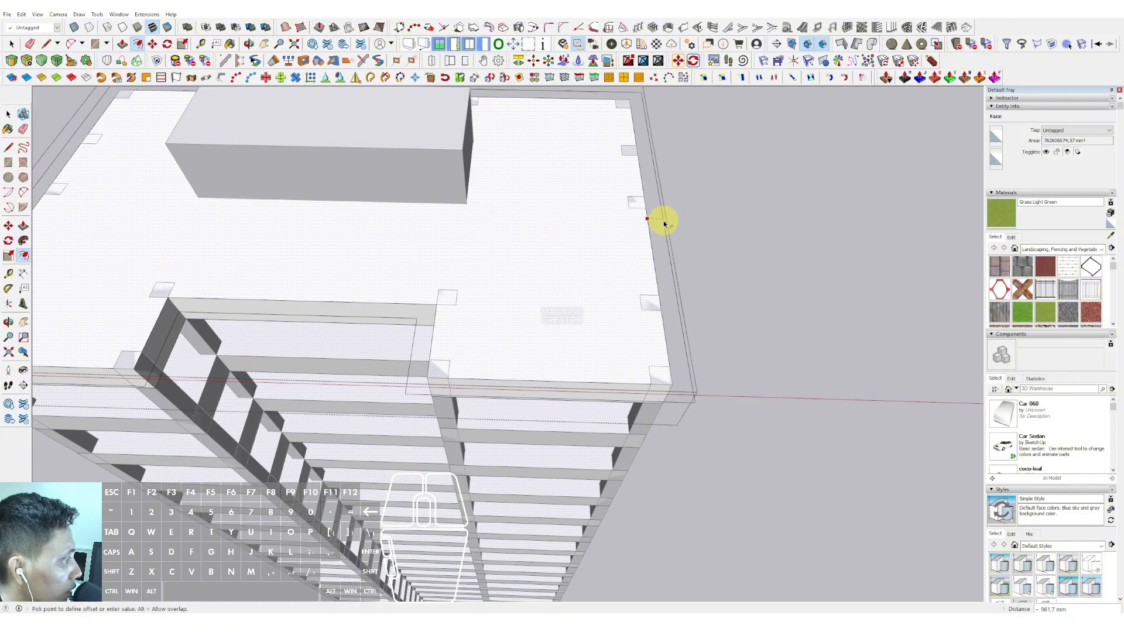
{"action": "key", "text": "Return"}
{"action": "key", "text": "space"}
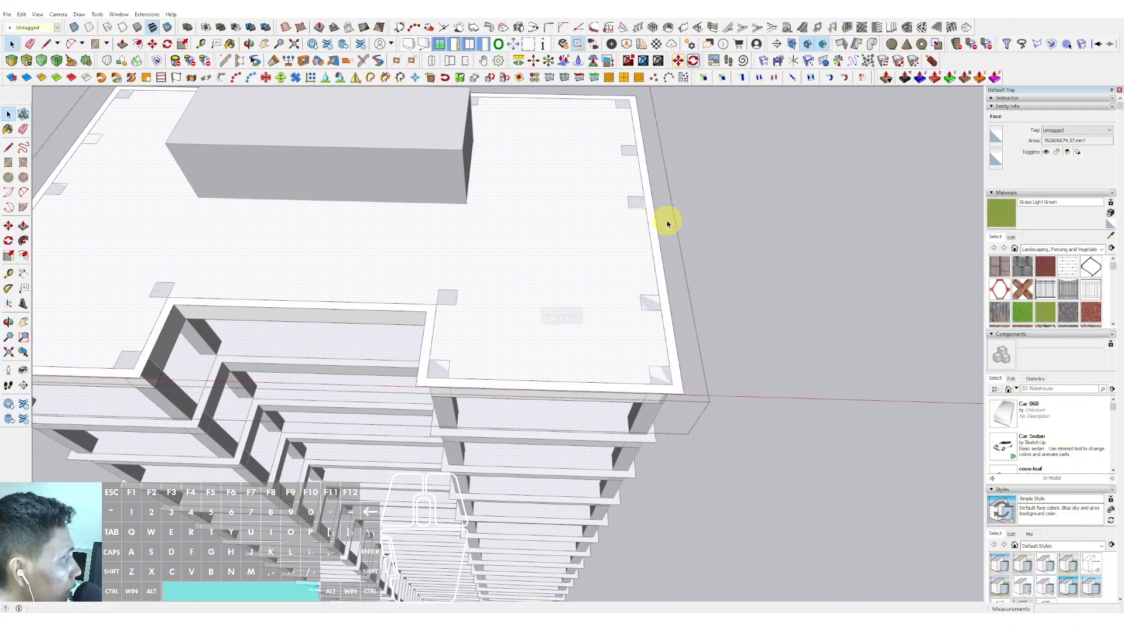
Push the overhanging rim's underside down by 200 mm and close the slab component.
{"action": "scroll", "coordinate": [637, 328], "scroll_direction": "up", "scroll_amount": 2}
{"action": "scroll", "coordinate": [679, 351], "scroll_direction": "up", "scroll_amount": 2}
{"action": "middle_click_drag", "start_coordinate": [638, 328], "coordinate": [538, 159]}
{"action": "middle_click_drag", "start_coordinate": [622, 278], "coordinate": [655, 186]}
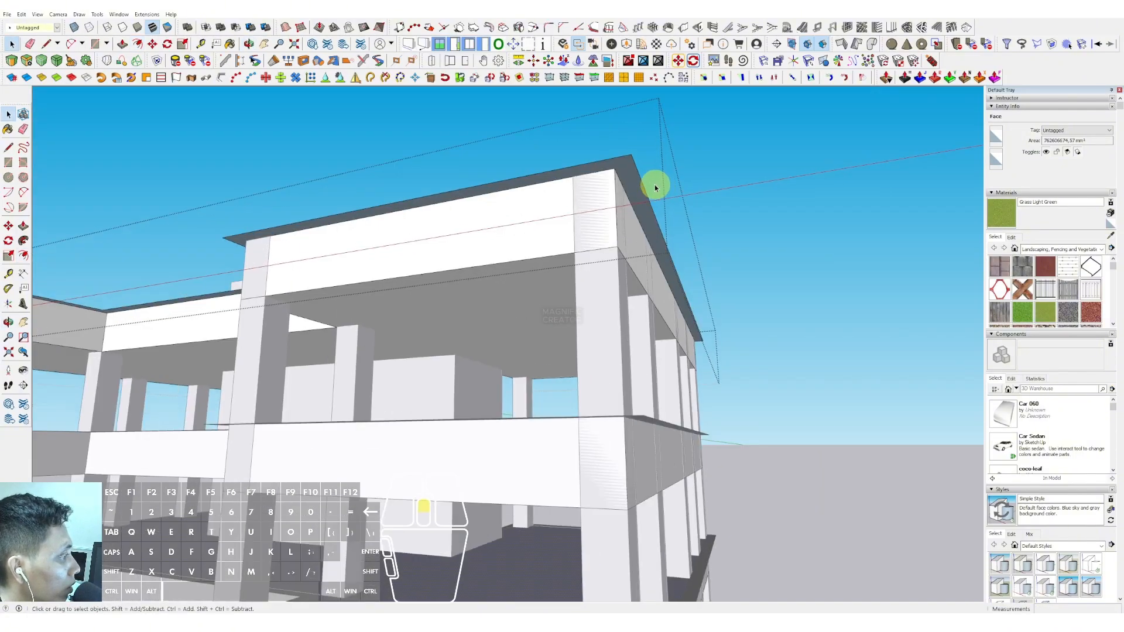
{"action": "scroll", "coordinate": [655, 185], "scroll_direction": "up", "scroll_amount": 2}
{"action": "left_click", "coordinate": [625, 171]}
{"action": "key", "text": "p"}
{"action": "left_click", "coordinate": [625, 171]}
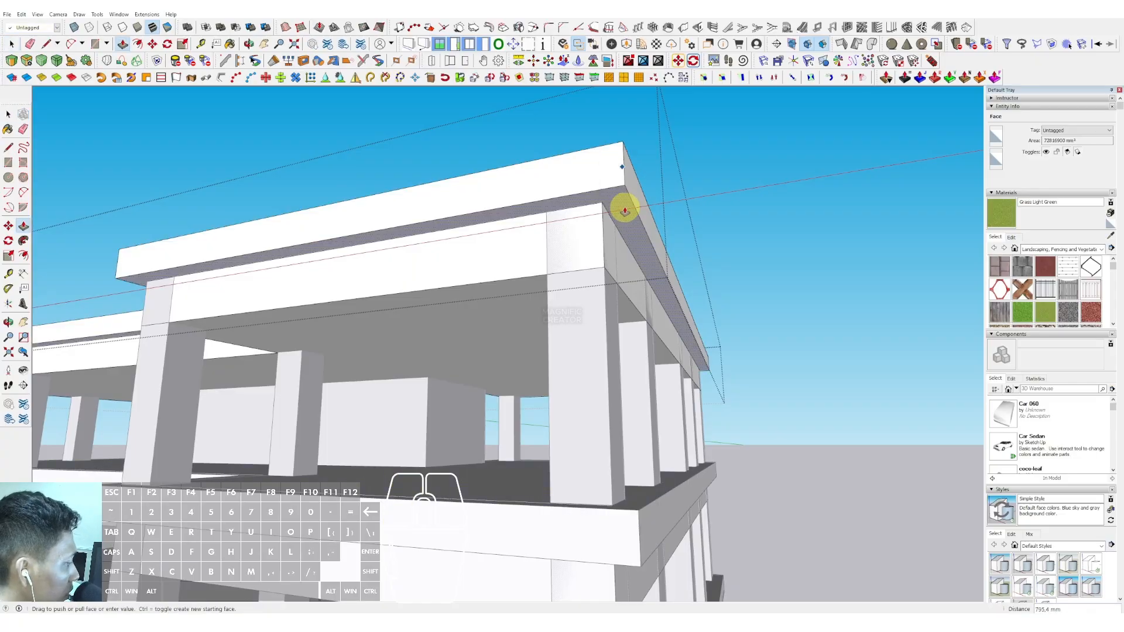
{"action": "type", "text": "200"}
{"action": "key", "text": "Return"}
{"action": "key", "text": "space"}
{"action": "left_click", "coordinate": [839, 237]}
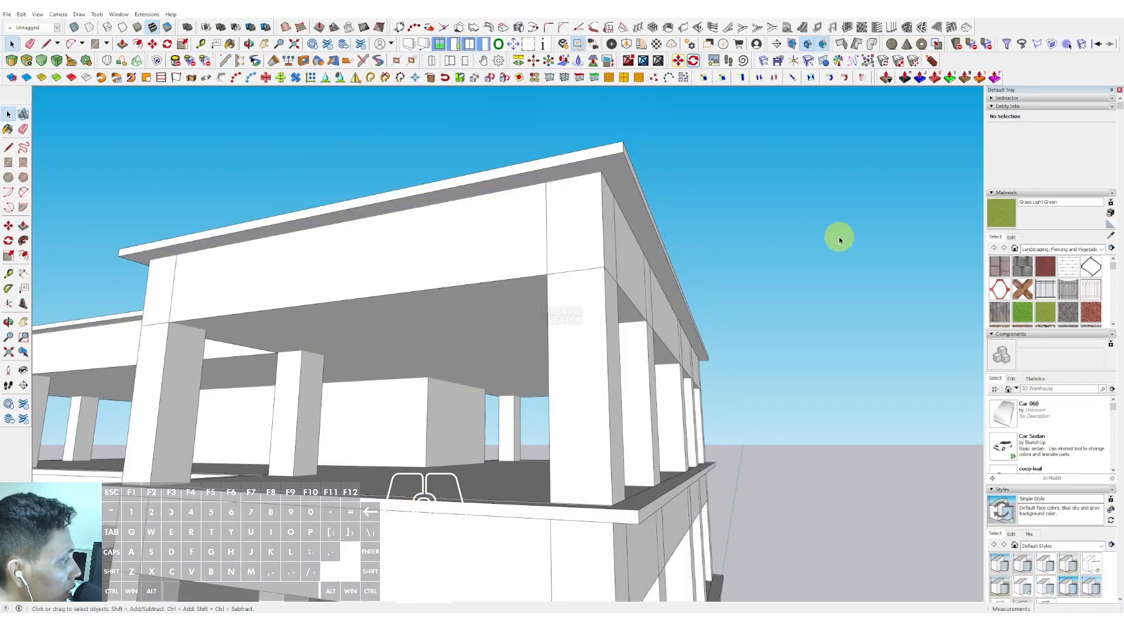
Examine the whole tower from base to roof, checking the columns and the slab overhangs.
{"action": "scroll", "coordinate": [687, 264], "scroll_direction": "down", "scroll_amount": 2}
{"action": "scroll", "coordinate": [573, 310], "scroll_direction": "down", "scroll_amount": 6}
{"action": "middle_click_drag", "start_coordinate": [560, 410], "coordinate": [577, 173], "text": "shift"}
{"action": "scroll", "coordinate": [567, 397], "scroll_direction": "down", "scroll_amount": 4}
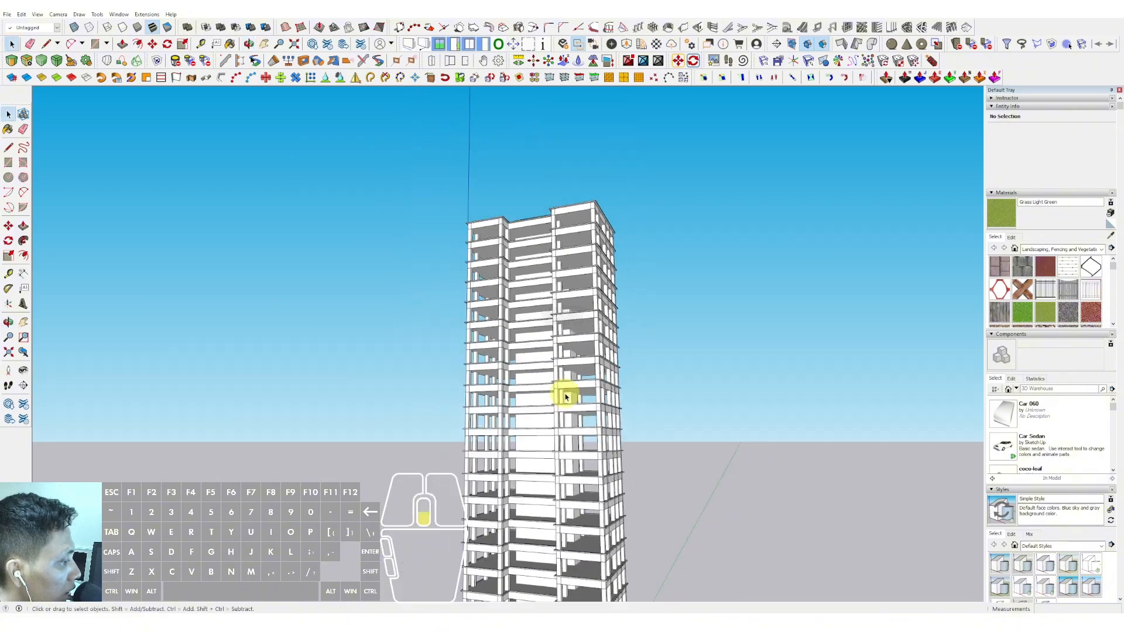
{"action": "middle_click_drag", "start_coordinate": [568, 422], "coordinate": [587, 295], "text": "shift"}
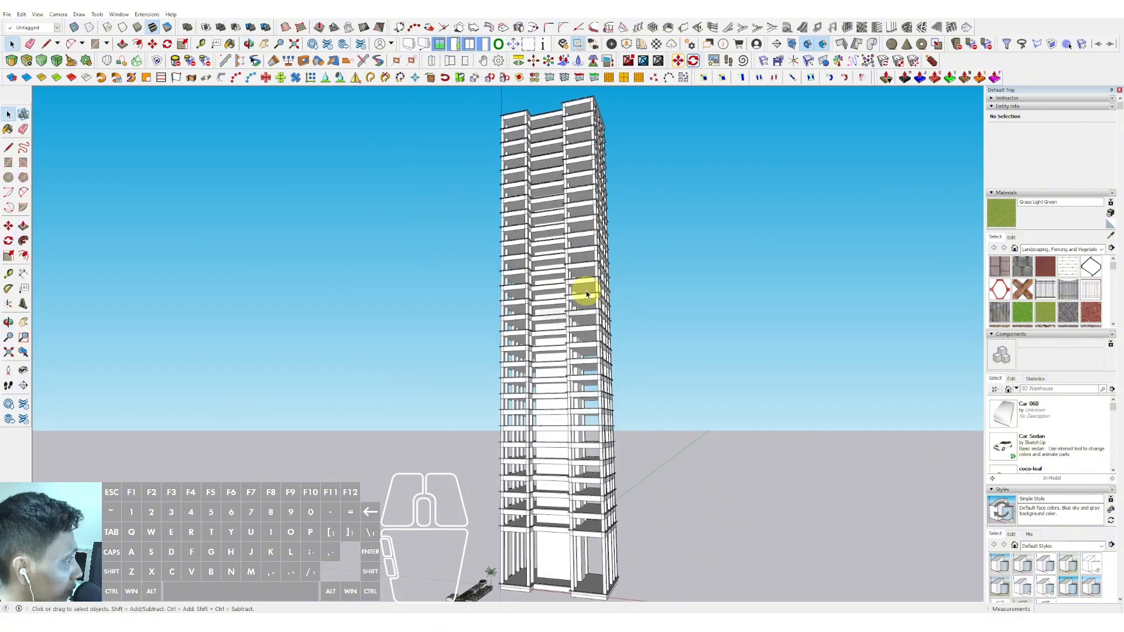
{"action": "scroll", "coordinate": [576, 410], "scroll_direction": "up", "scroll_amount": 1}
{"action": "middle_click_drag", "start_coordinate": [576, 410], "coordinate": [580, 287], "text": "shift"}
{"action": "middle_click_drag", "start_coordinate": [581, 287], "coordinate": [634, 459]}
{"action": "scroll", "coordinate": [576, 338], "scroll_direction": "down", "scroll_amount": 5}
{"action": "middle_click_drag", "start_coordinate": [576, 338], "coordinate": [585, 404], "text": "shift"}
{"action": "scroll", "coordinate": [532, 306], "scroll_direction": "up", "scroll_amount": 3}
{"action": "scroll", "coordinate": [583, 349], "scroll_direction": "up", "scroll_amount": 3}
{"action": "scroll", "coordinate": [568, 296], "scroll_direction": "up", "scroll_amount": 2}
{"action": "middle_click_drag", "start_coordinate": [568, 296], "coordinate": [577, 352], "text": "shift"}
{"action": "middle_click_drag", "start_coordinate": [577, 351], "coordinate": [597, 401]}
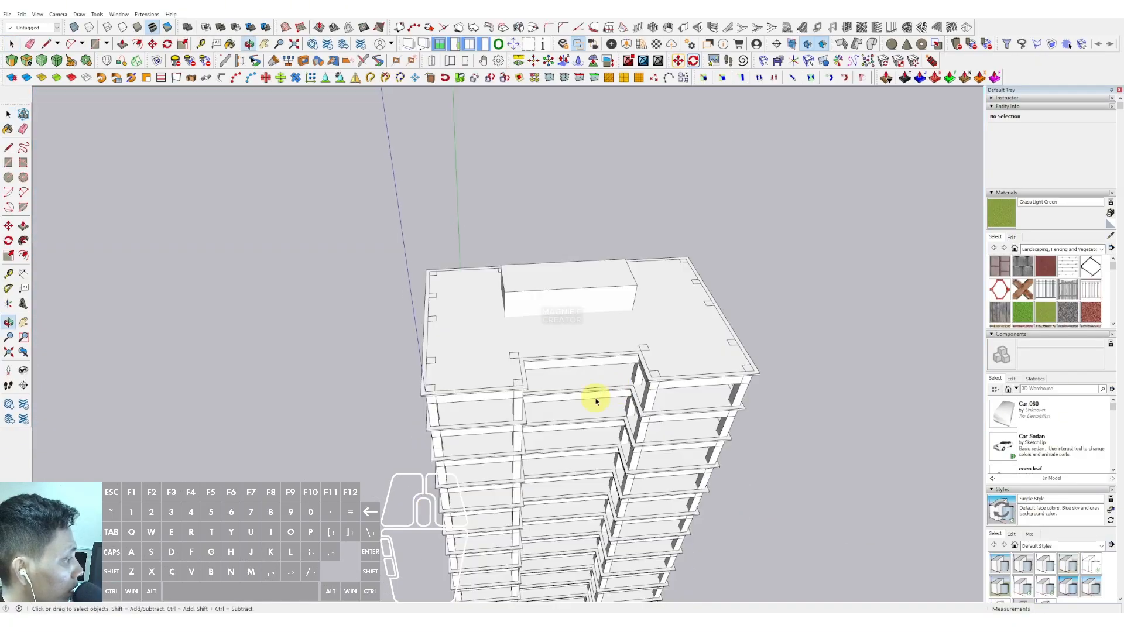
Trace the outer edge of the roof slab's H-shaped overhang with lines, corner to corner, to close a face.
{"action": "scroll", "coordinate": [717, 366], "scroll_direction": "up", "scroll_amount": 2}
{"action": "scroll", "coordinate": [734, 364], "scroll_direction": "up", "scroll_amount": 2}
{"action": "scroll", "coordinate": [649, 361], "scroll_direction": "down", "scroll_amount": 1}
{"action": "middle_click_drag", "start_coordinate": [651, 363], "coordinate": [673, 384]}
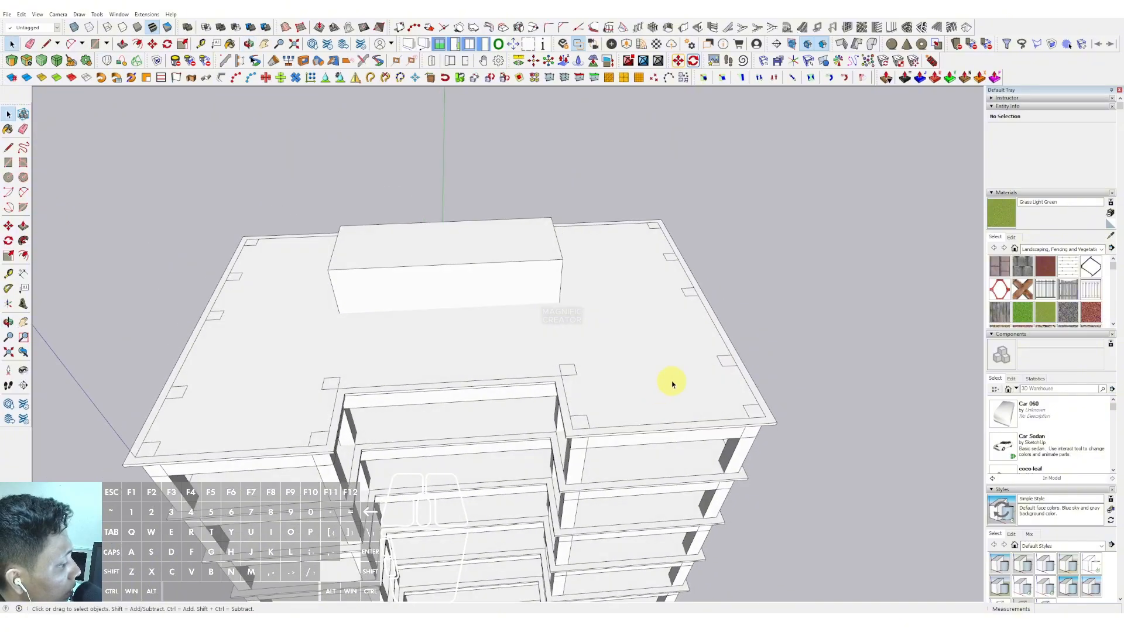
{"action": "scroll", "coordinate": [700, 378], "scroll_direction": "up", "scroll_amount": 1}
{"action": "scroll", "coordinate": [615, 357], "scroll_direction": "down", "scroll_amount": 2}
{"action": "middle_click_drag", "start_coordinate": [527, 336], "coordinate": [509, 326]}
{"action": "scroll", "coordinate": [509, 326], "scroll_direction": "up", "scroll_amount": 2}
{"action": "key", "text": "l"}
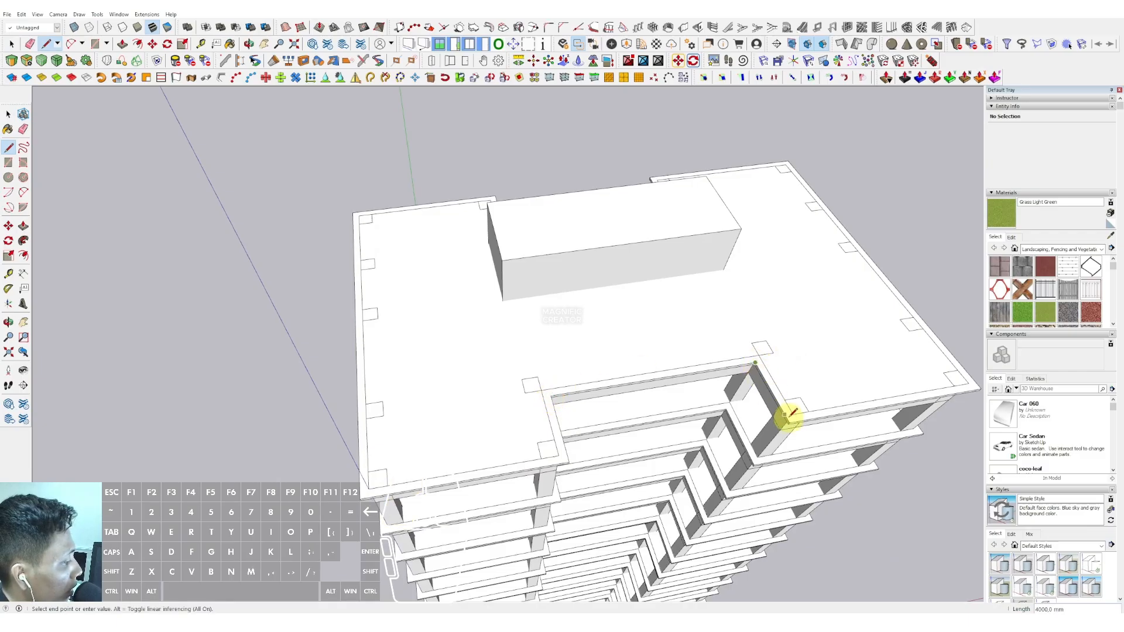
{"action": "scroll", "coordinate": [814, 211], "scroll_direction": "up", "scroll_amount": 3}
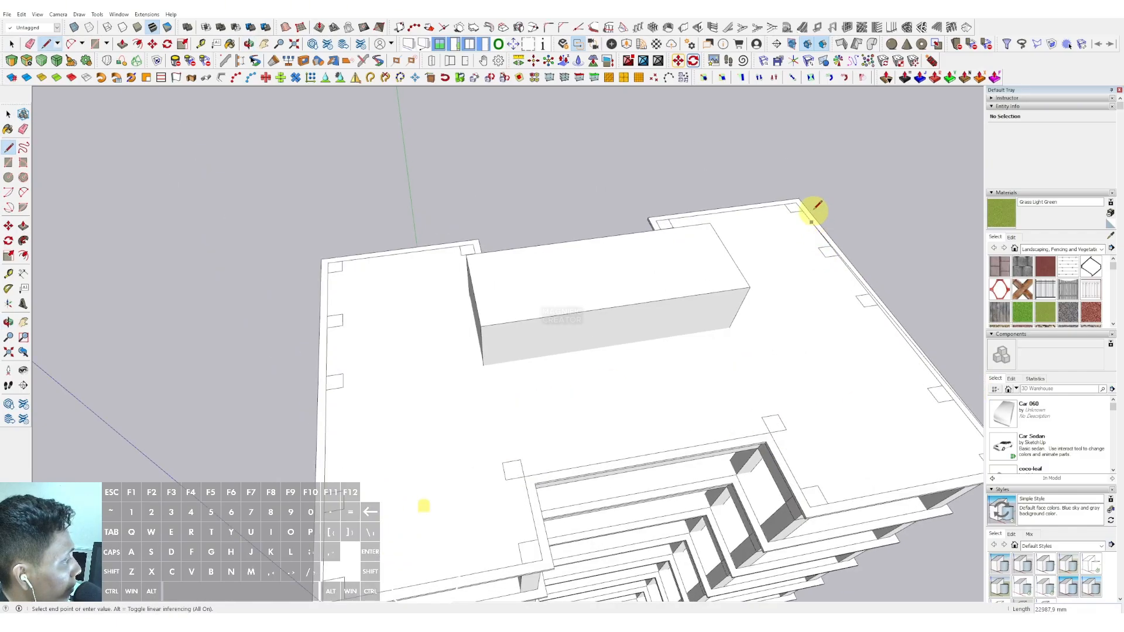
{"action": "scroll", "coordinate": [797, 194], "scroll_direction": "up", "scroll_amount": 7}
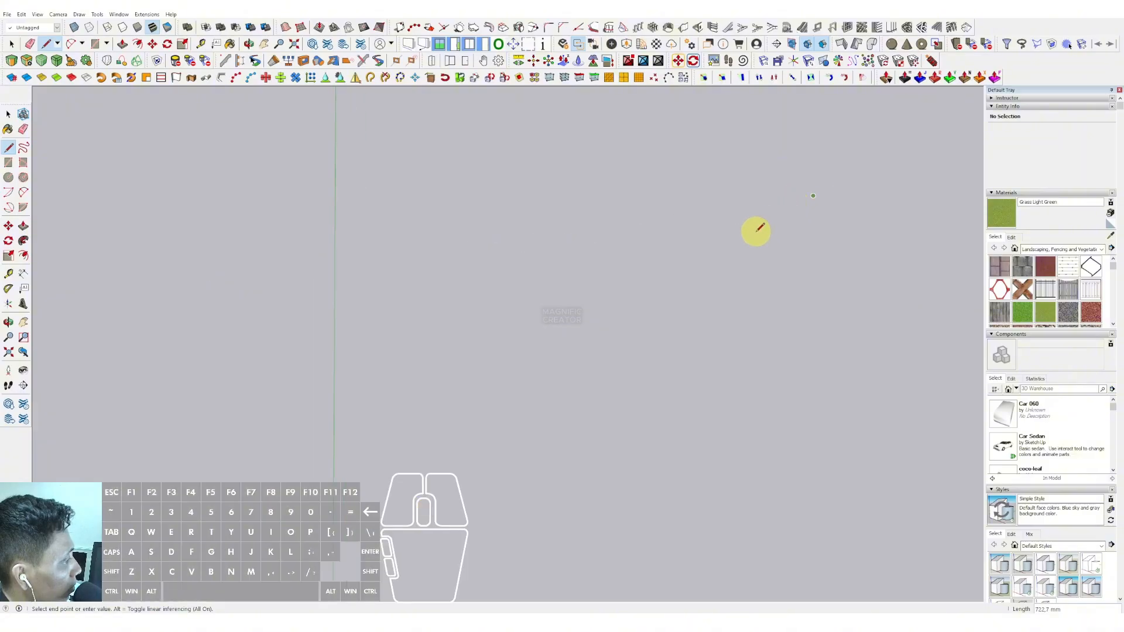
{"action": "scroll", "coordinate": [757, 231], "scroll_direction": "down", "scroll_amount": 4}
{"action": "key", "text": "space"}
{"action": "middle_click_drag", "start_coordinate": [710, 275], "coordinate": [588, 306]}
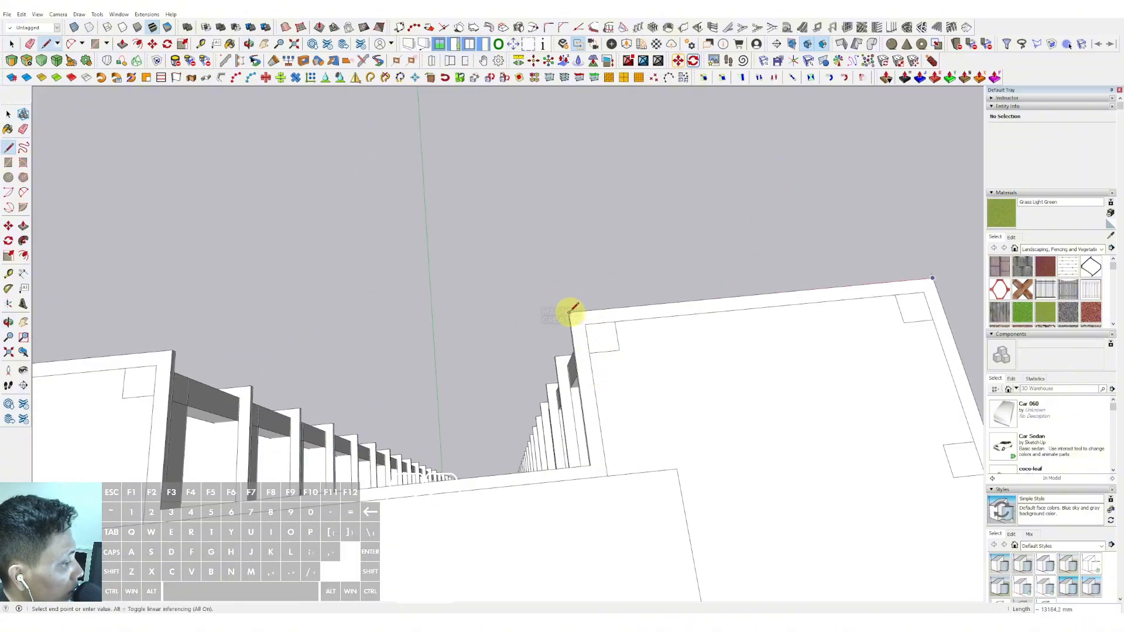
{"action": "middle_click_drag", "start_coordinate": [592, 461], "coordinate": [578, 414]}
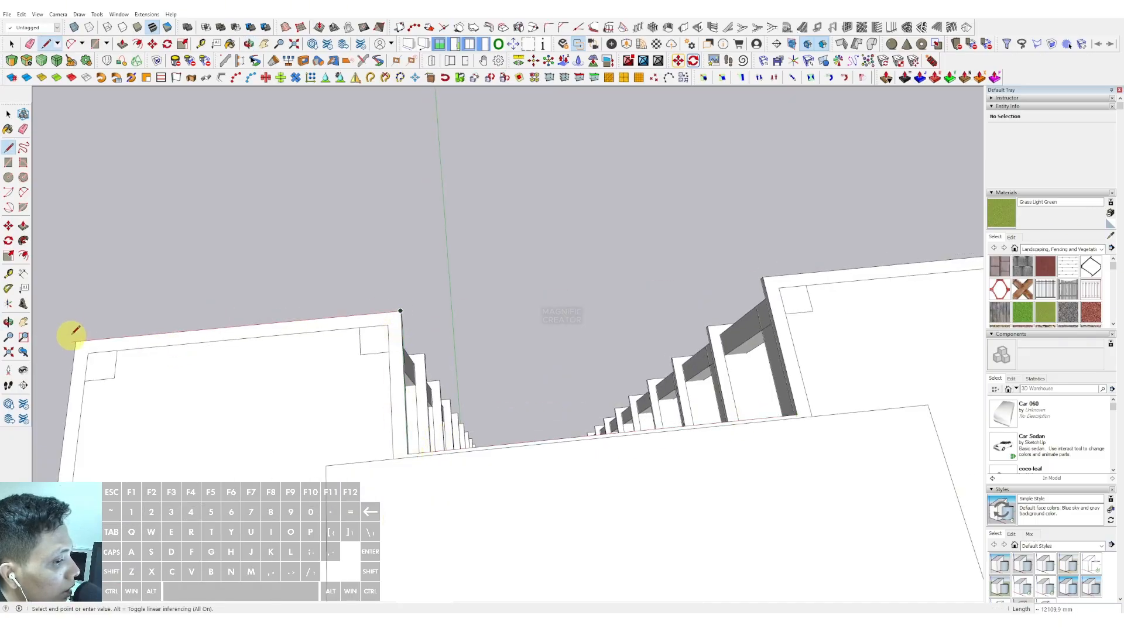
{"action": "key", "text": "space"}
Complete the outline around the roof slab and push its face down to the tower's base, enclosing all floors.
{"action": "scroll", "coordinate": [419, 263], "scroll_direction": "down", "scroll_amount": 5}
{"action": "scroll", "coordinate": [527, 293], "scroll_direction": "up", "scroll_amount": 5}
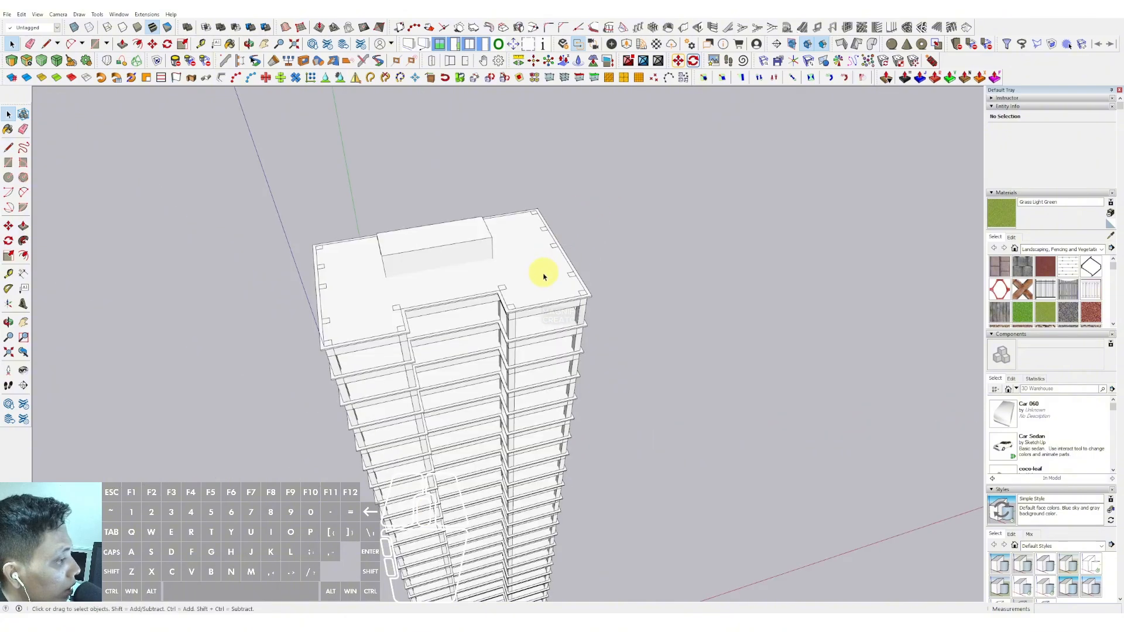
{"action": "scroll", "coordinate": [645, 238], "scroll_direction": "up", "scroll_amount": 1}
{"action": "scroll", "coordinate": [641, 230], "scroll_direction": "up", "scroll_amount": 8}
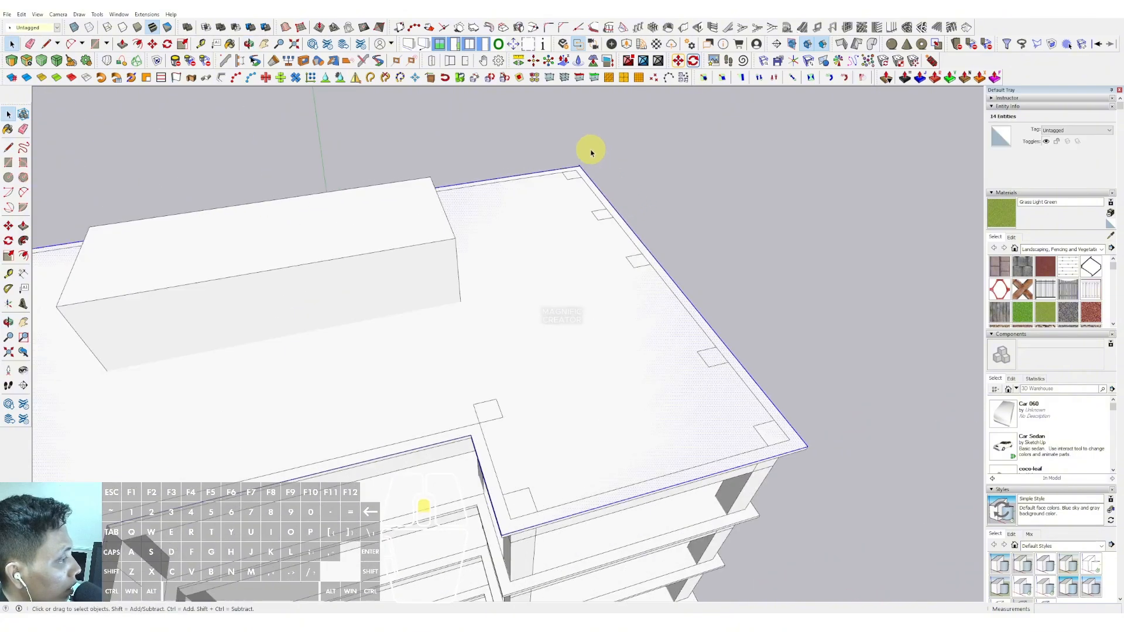
{"action": "key", "text": "e"}
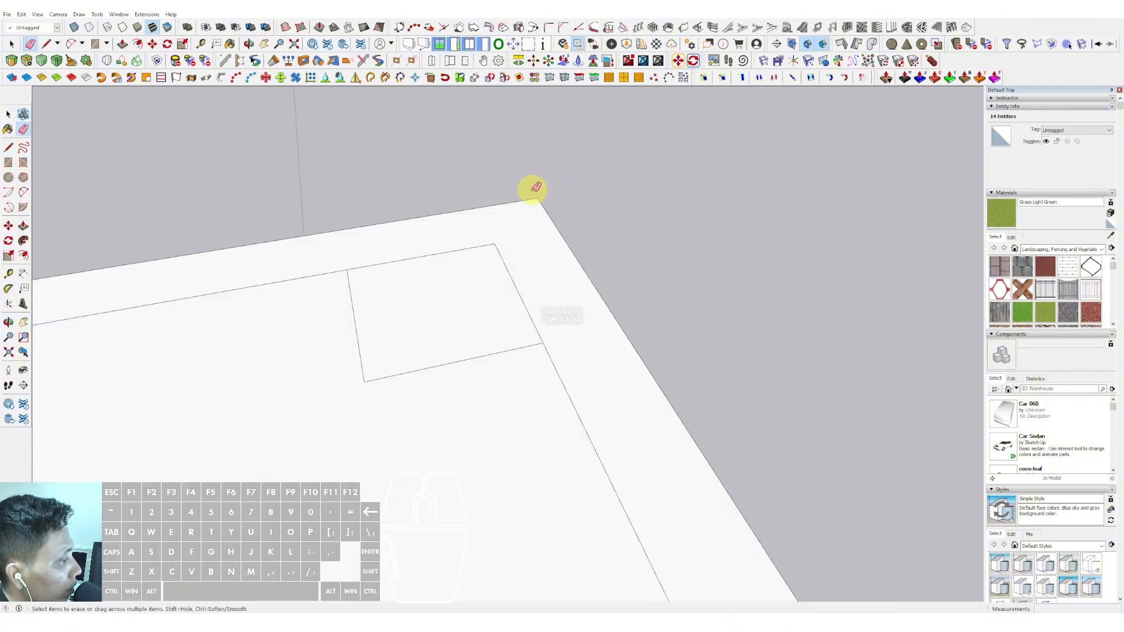
{"action": "scroll", "coordinate": [537, 158], "scroll_direction": "down", "scroll_amount": 10}
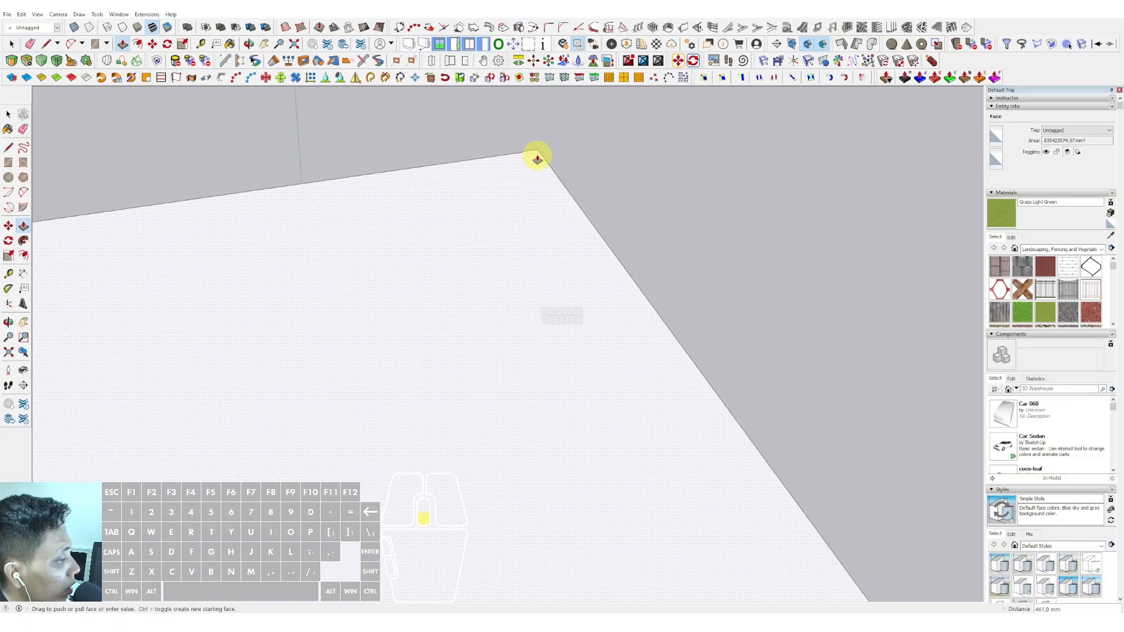
{"action": "scroll", "coordinate": [573, 446], "scroll_direction": "down", "scroll_amount": 10}
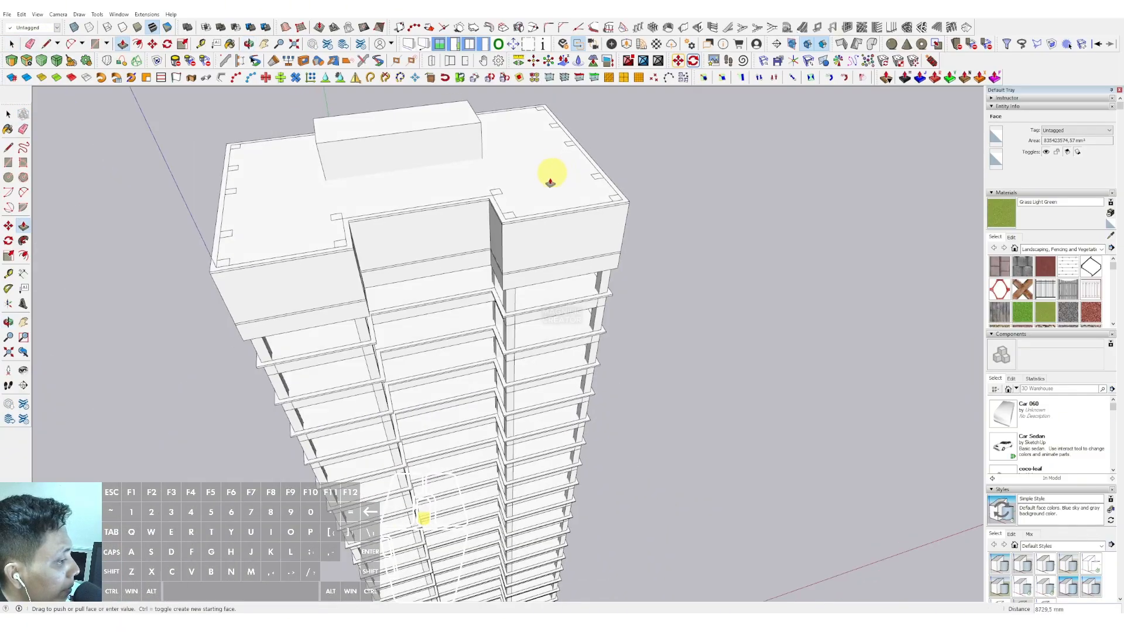
{"action": "middle_click_drag", "start_coordinate": [495, 348], "coordinate": [514, 326]}
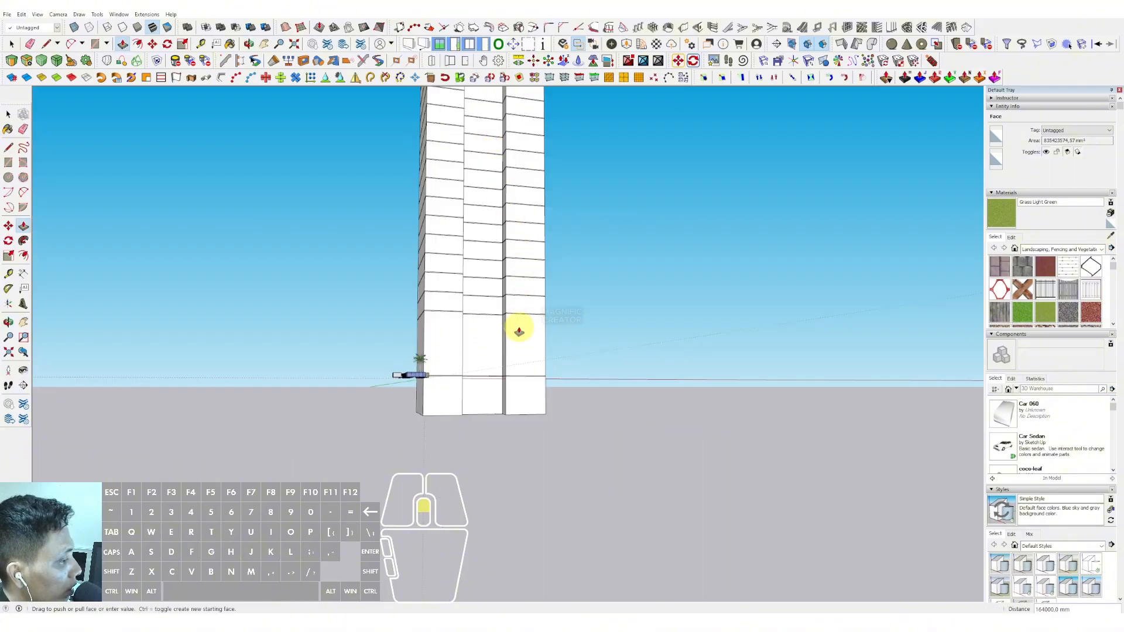
{"action": "scroll", "coordinate": [514, 403], "scroll_direction": "up", "scroll_amount": 3}
Select the whole extruded envelope around the tower and make it a group.
{"action": "key", "text": "space"}
{"action": "triple_click", "coordinate": [509, 314]}
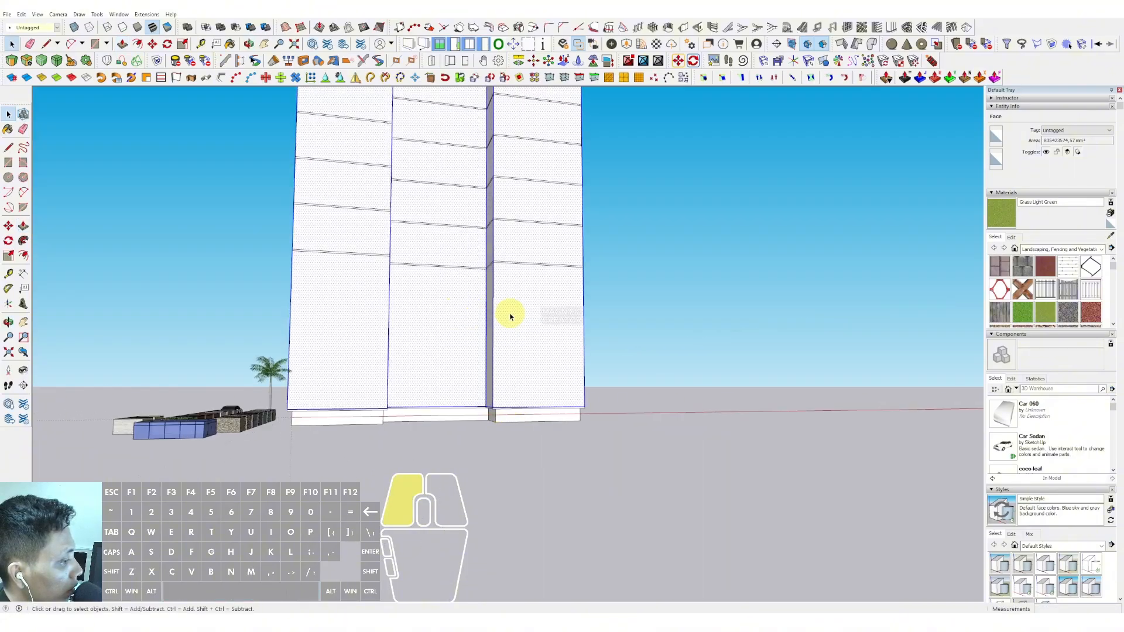
{"action": "right_click", "coordinate": [510, 313]}
{"action": "left_click", "coordinate": [542, 389]}
{"action": "scroll", "coordinate": [538, 340], "scroll_direction": "down", "scroll_amount": 3}
{"action": "middle_click_drag", "start_coordinate": [538, 332], "coordinate": [555, 419], "text": "shift"}
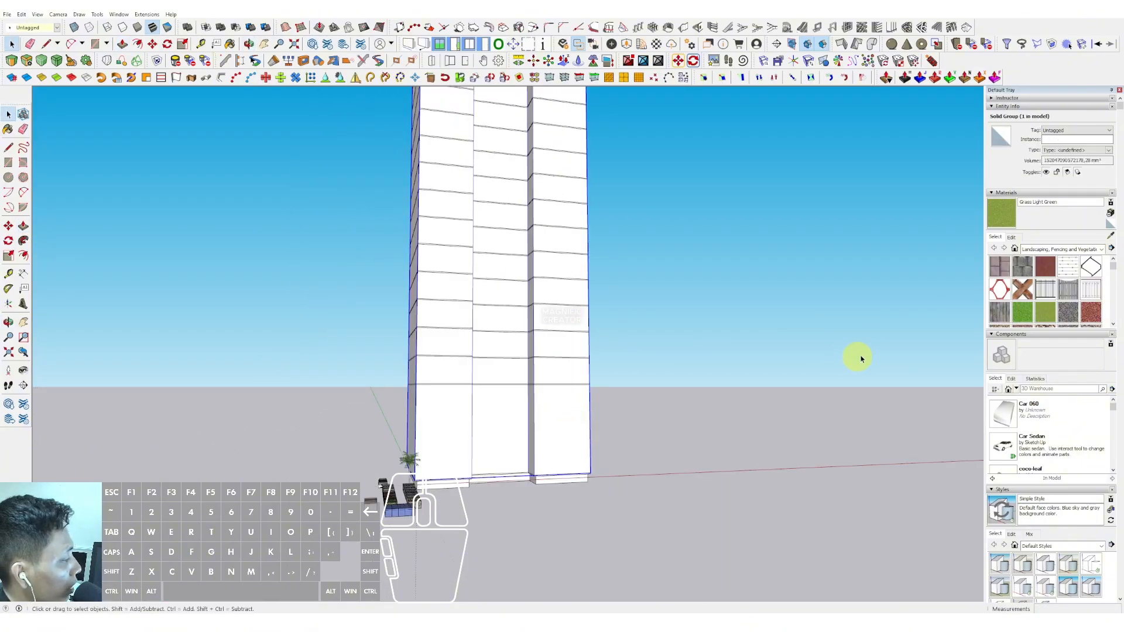
Open the envelope group with the rest of the model hidden and delete its top and bottom faces.
{"action": "triple_click", "coordinate": [542, 429]}
{"action": "scroll", "coordinate": [543, 380], "scroll_direction": "down", "scroll_amount": 2}
{"action": "middle_click_drag", "start_coordinate": [554, 299], "coordinate": [530, 413], "text": "shift"}
{"action": "scroll", "coordinate": [517, 281], "scroll_direction": "down", "scroll_amount": 2}
{"action": "scroll", "coordinate": [529, 413], "scroll_direction": "up", "scroll_amount": 2}
{"action": "middle_click_drag", "start_coordinate": [532, 357], "coordinate": [536, 375]}
{"action": "key", "text": "i"}
{"action": "scroll", "coordinate": [521, 291], "scroll_direction": "up", "scroll_amount": 2}
{"action": "middle_click_drag", "start_coordinate": [520, 276], "coordinate": [531, 312]}
{"action": "left_click", "coordinate": [573, 156]}
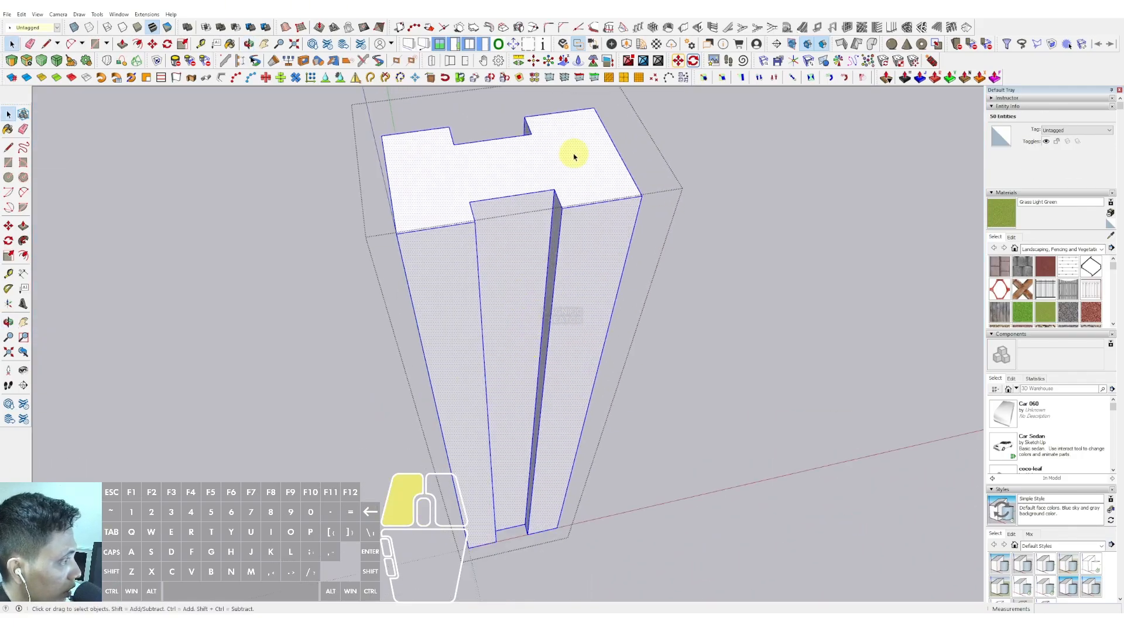
{"action": "key", "text": "Delete"}
{"action": "middle_click_drag", "start_coordinate": [573, 156], "coordinate": [539, 269]}
{"action": "scroll", "coordinate": [526, 246], "scroll_direction": "up", "scroll_amount": 4}
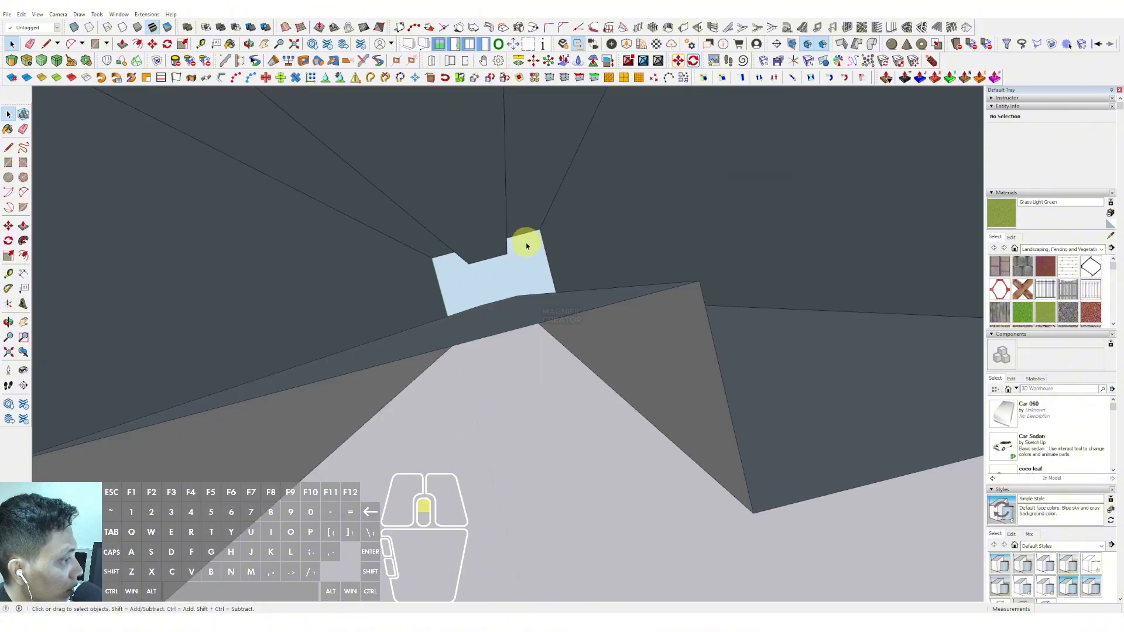
{"action": "scroll", "coordinate": [730, 158], "scroll_direction": "down", "scroll_amount": 5}
Select the envelope's upper edges, raise them 3000 mm to form a parapet, and close the group.
{"action": "middle_click_drag", "start_coordinate": [730, 158], "coordinate": [583, 259]}
{"action": "scroll", "coordinate": [585, 201], "scroll_direction": "up", "scroll_amount": 2}
{"action": "triple_click", "coordinate": [585, 198]}
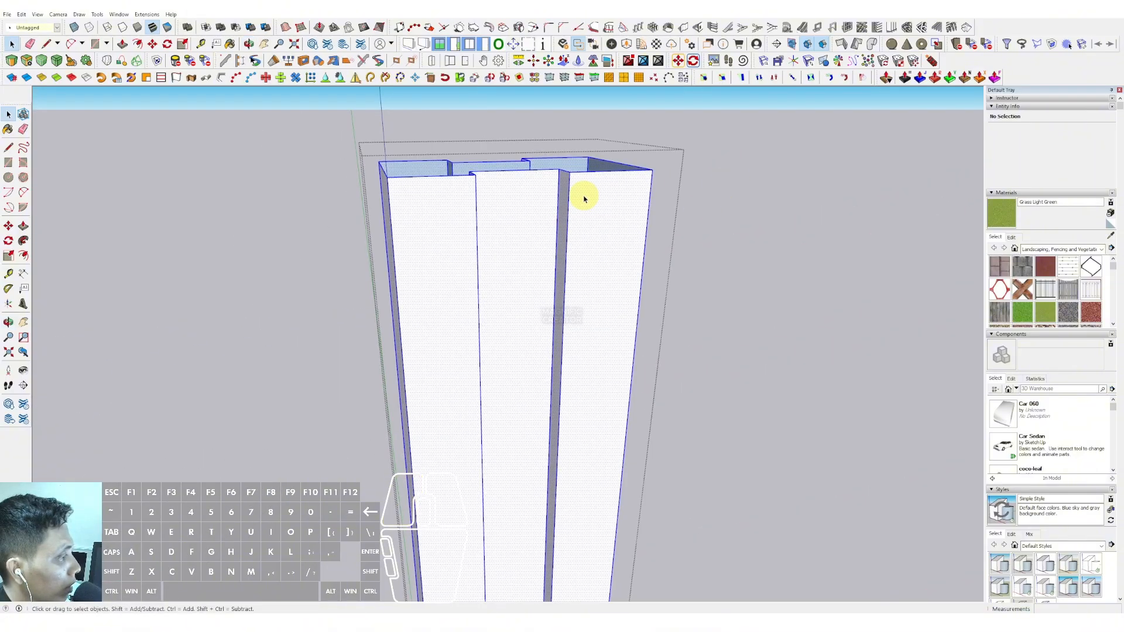
{"action": "middle_click_drag", "start_coordinate": [585, 198], "coordinate": [564, 205]}
{"action": "left_click_drag", "start_coordinate": [271, 184], "coordinate": [779, 295]}
{"action": "scroll", "coordinate": [580, 229], "scroll_direction": "up", "scroll_amount": 2}
{"action": "middle_click_drag", "start_coordinate": [570, 225], "coordinate": [538, 220], "text": "shift"}
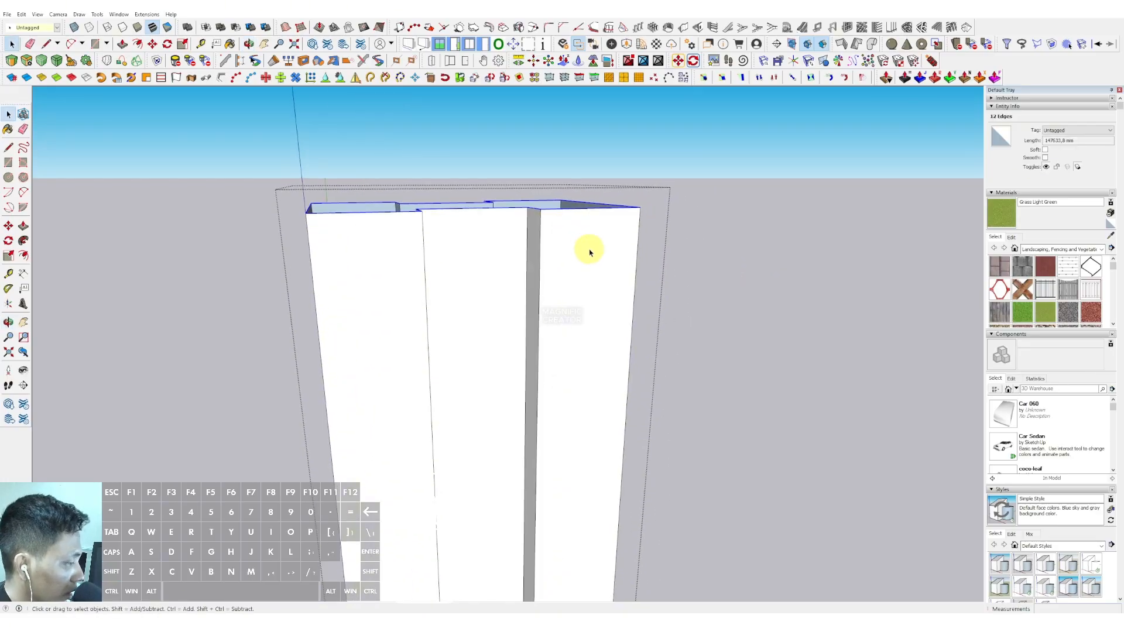
{"action": "key", "text": "m"}
{"action": "left_click", "coordinate": [593, 232]}
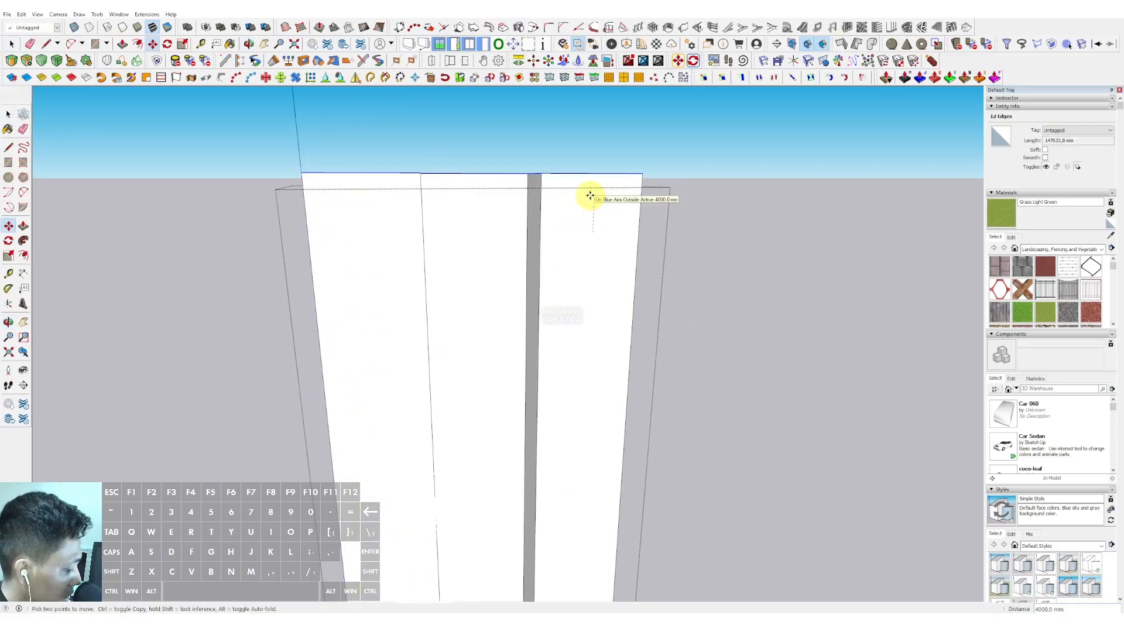
{"action": "type", "text": "3000"}
{"action": "key", "text": "Return"}
{"action": "left_click", "coordinate": [851, 254]}
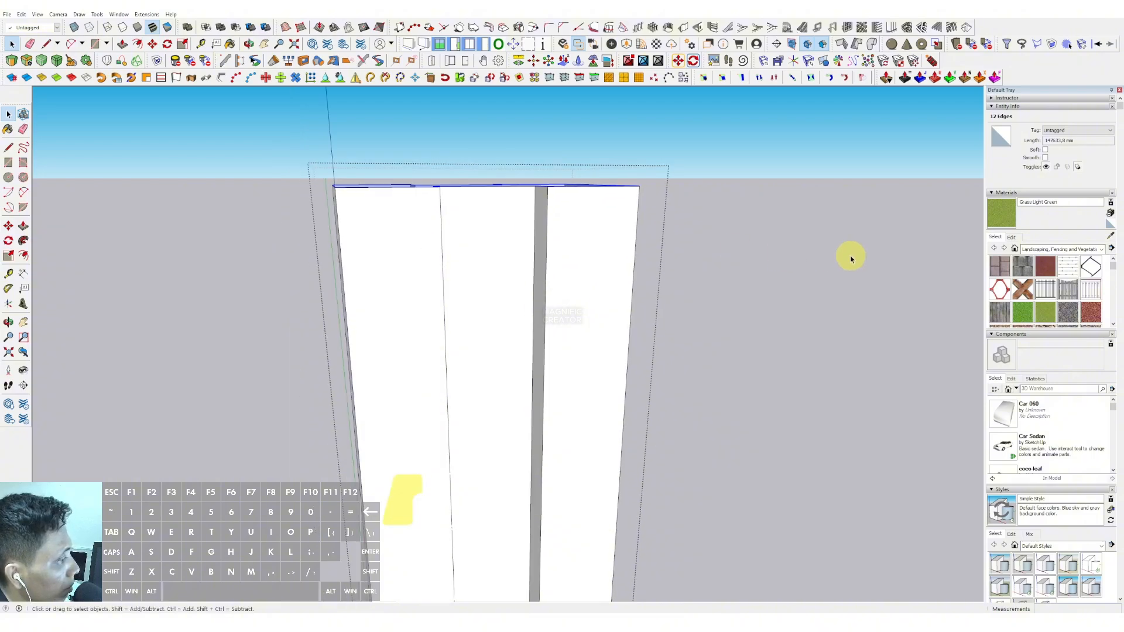
Open the core box on the roof, draw a rectangle on its long side and push it inward as an opening.
{"action": "middle_click_drag", "start_coordinate": [850, 254], "coordinate": [481, 292]}
{"action": "key", "text": "space"}
{"action": "scroll", "coordinate": [564, 222], "scroll_direction": "up", "scroll_amount": 1}
{"action": "middle_click_drag", "start_coordinate": [564, 222], "coordinate": [439, 161]}
{"action": "triple_click", "coordinate": [529, 193]}
{"action": "key", "text": "r"}
{"action": "key", "text": "r"}
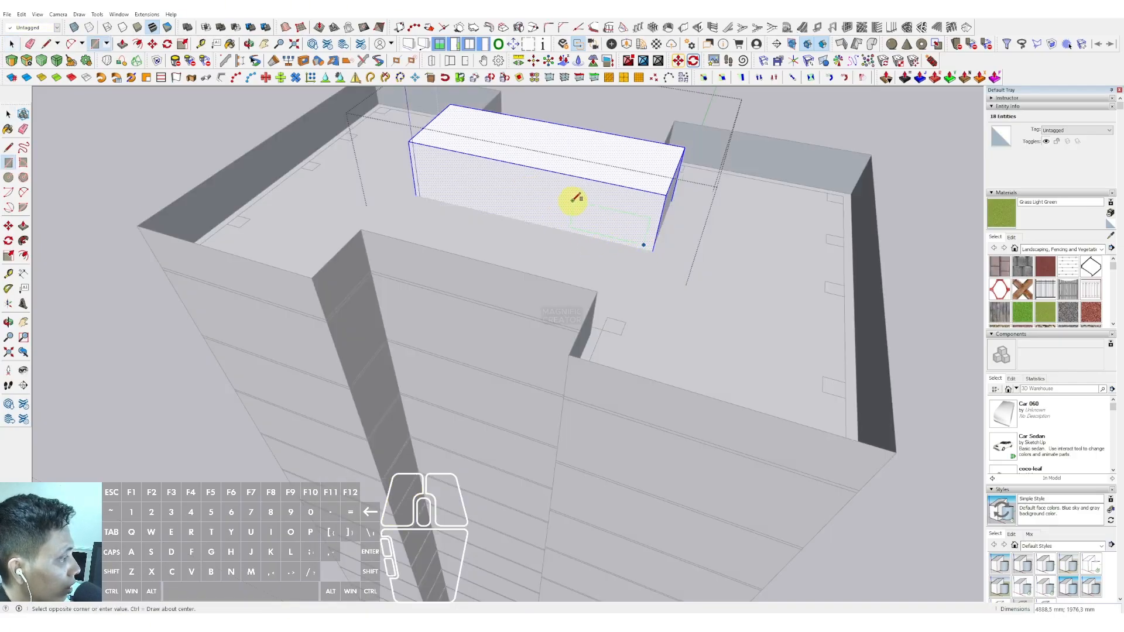
{"action": "left_click", "coordinate": [550, 189]}
{"action": "key", "text": "space"}
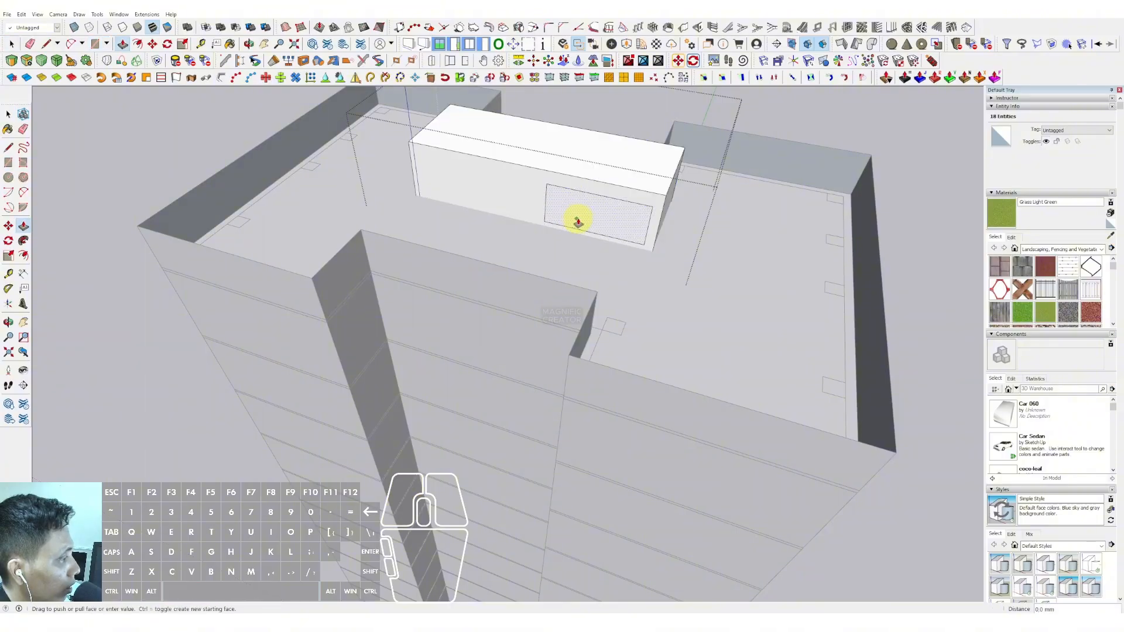
{"action": "left_click", "coordinate": [590, 218]}
{"action": "middle_click_drag", "start_coordinate": [590, 218], "coordinate": [431, 530]}
Build a low rectangular platform along the outer parapet of the roof wing and group it.
{"action": "key", "text": "r"}
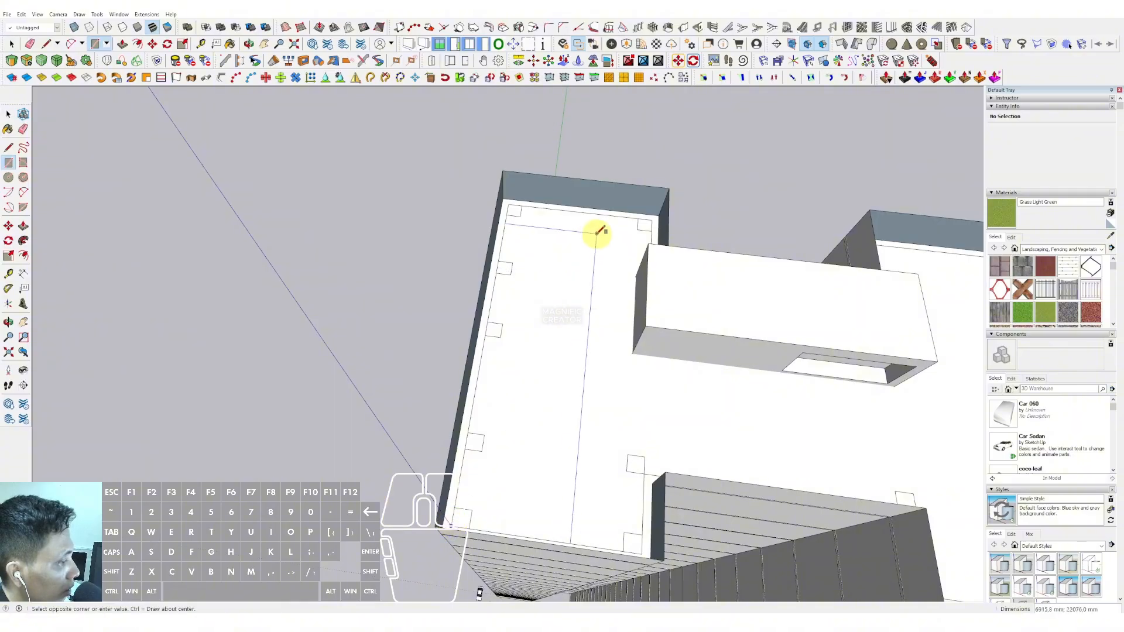
{"action": "left_click", "coordinate": [580, 212]}
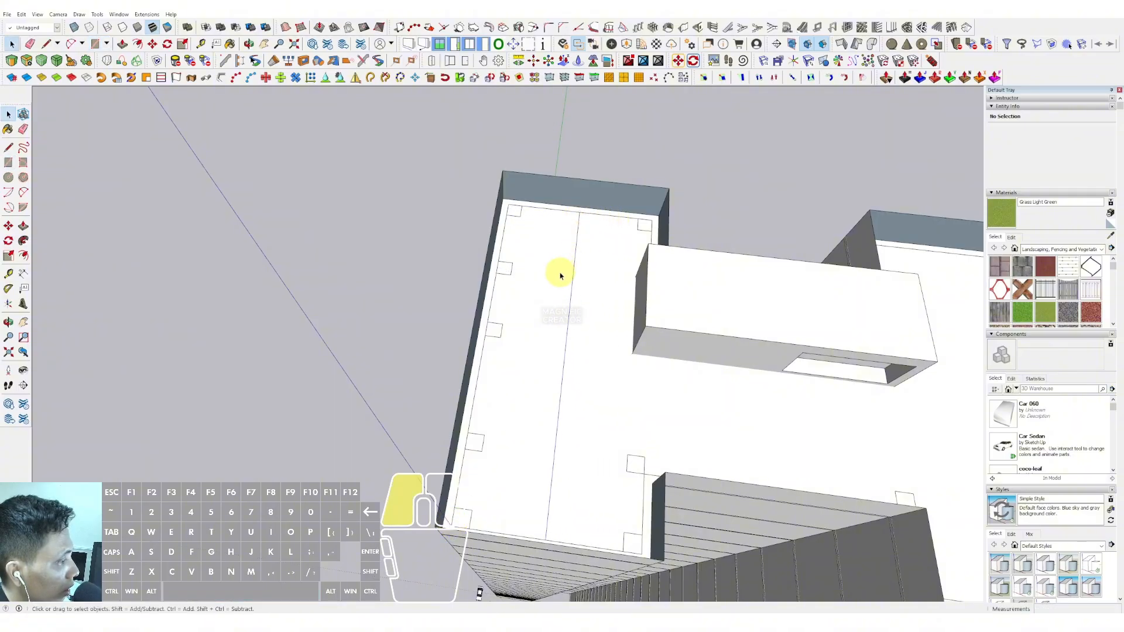
{"action": "middle_click_drag", "start_coordinate": [560, 274], "coordinate": [532, 183]}
{"action": "scroll", "coordinate": [574, 237], "scroll_direction": "up", "scroll_amount": 1}
{"action": "key", "text": "p"}
{"action": "left_click", "coordinate": [573, 251]}
{"action": "left_click", "coordinate": [575, 240]}
{"action": "key", "text": "space"}
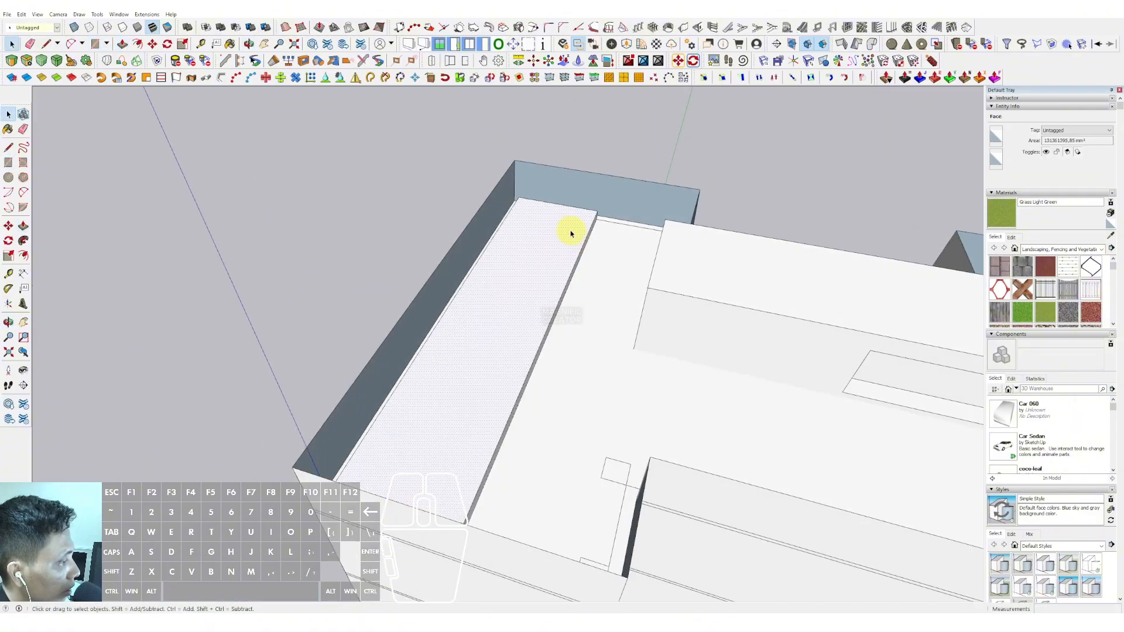
{"action": "key", "text": "shift+g"}
Model a cylindrical tank with a radius of about 1160 mm at the platform's far end and group it.
{"action": "middle_click_drag", "start_coordinate": [571, 232], "coordinate": [539, 236]}
{"action": "scroll", "coordinate": [540, 236], "scroll_direction": "up", "scroll_amount": 1}
{"action": "key", "text": "c"}
{"action": "left_click", "coordinate": [537, 222]}
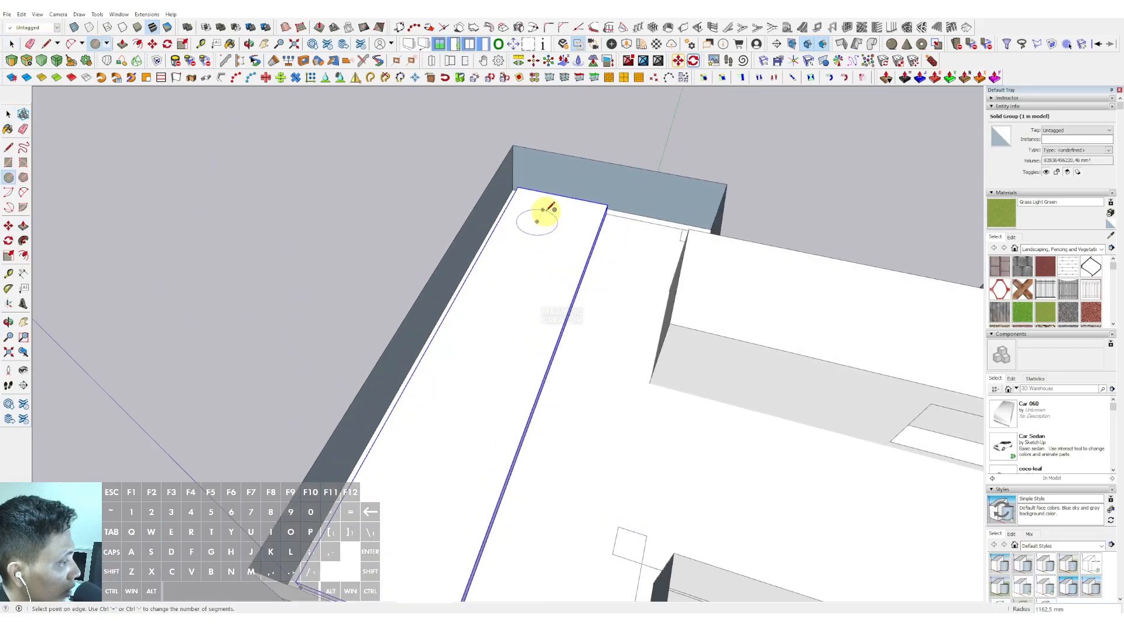
{"action": "left_click", "coordinate": [545, 209]}
{"action": "key", "text": "p"}
{"action": "left_click", "coordinate": [542, 228]}
{"action": "left_click", "coordinate": [544, 200]}
{"action": "key", "text": "space"}
{"action": "triple_click", "coordinate": [544, 219]}
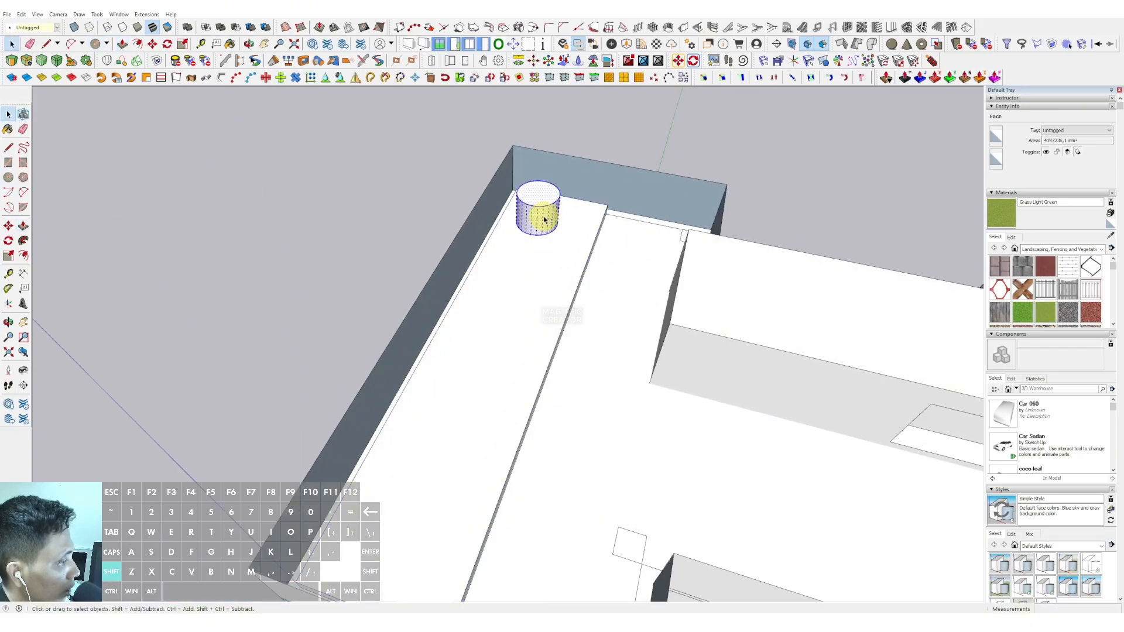
{"action": "key", "text": "shift+g"}
Copy the tank four times along the platform to make a row of five.
{"action": "scroll", "coordinate": [696, 132], "scroll_direction": "down", "scroll_amount": 2}
{"action": "middle_click_drag", "start_coordinate": [497, 211], "coordinate": [292, 232]}
{"action": "scroll", "coordinate": [598, 261], "scroll_direction": "up", "scroll_amount": 1}
{"action": "middle_click_drag", "start_coordinate": [597, 261], "coordinate": [618, 286]}
{"action": "key", "text": "m"}
{"action": "key", "text": "ctrl"}
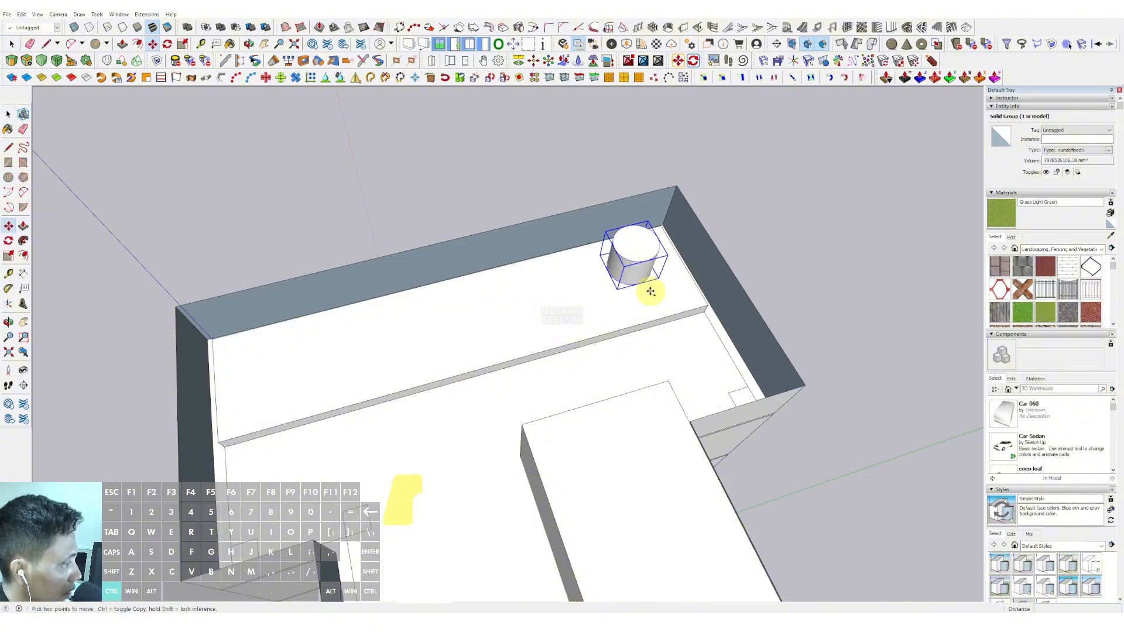
{"action": "left_click", "coordinate": [648, 290]}
{"action": "key", "text": "shift"}
{"action": "left_click", "coordinate": [590, 301]}
{"action": "key", "text": "ctrl"}
{"action": "left_click", "coordinate": [590, 302]}
{"action": "key", "text": "shift"}
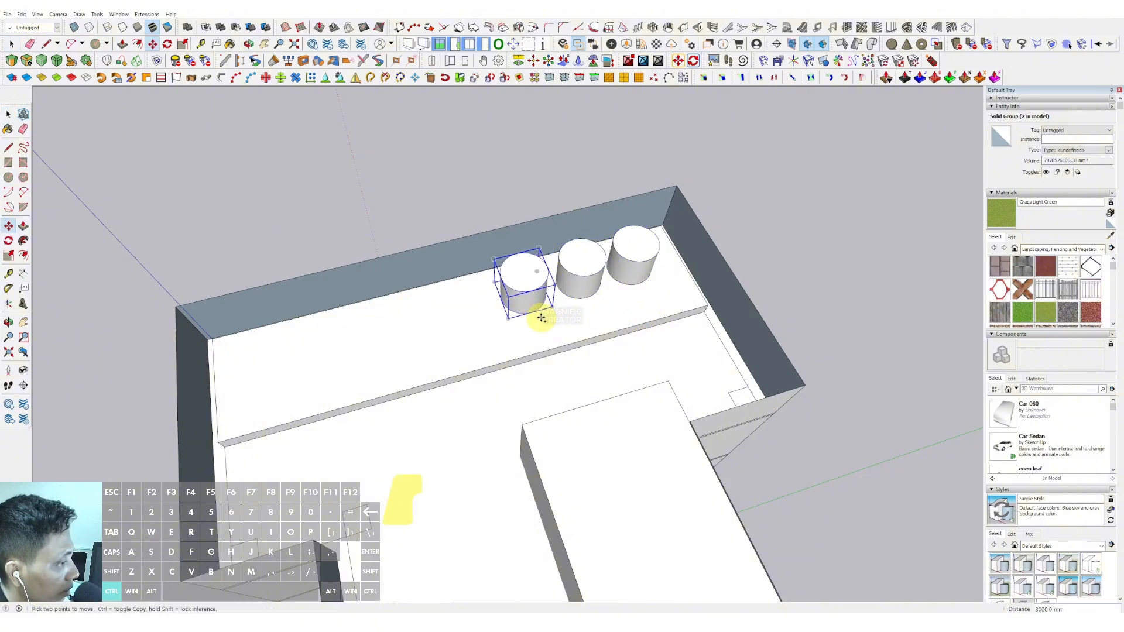
{"action": "left_click", "coordinate": [541, 318]}
{"action": "key", "text": "shift"}
{"action": "left_click", "coordinate": [422, 347]}
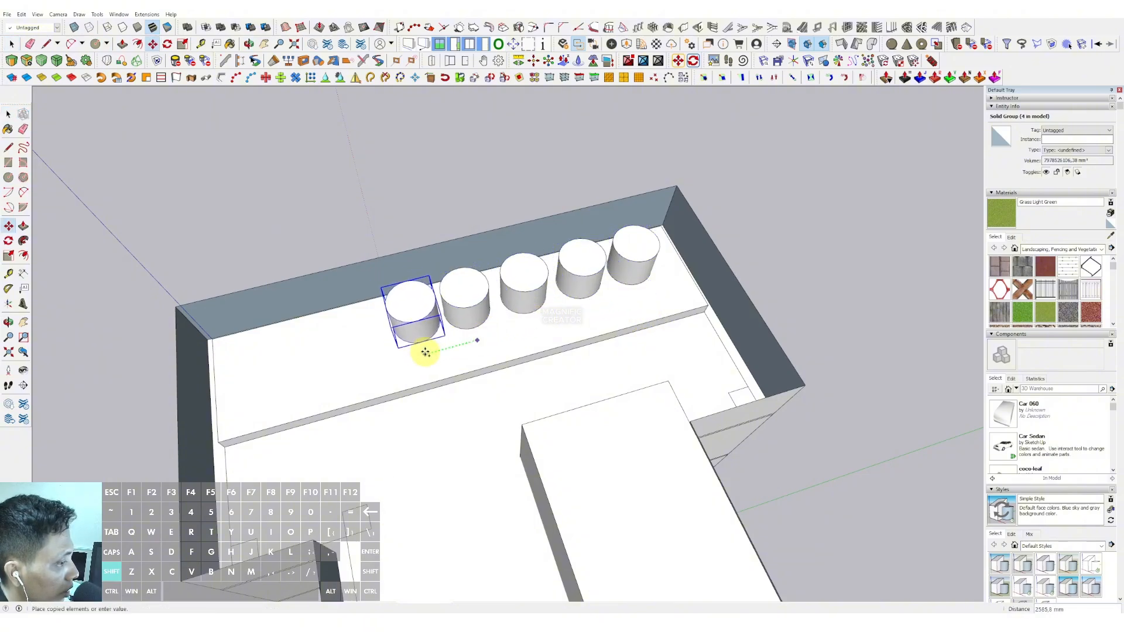
{"action": "key", "text": "space"}
Select the five tanks and copy them sideways to form a second parallel row on the platform.
{"action": "middle_click_drag", "start_coordinate": [539, 269], "coordinate": [497, 271]}
{"action": "scroll", "coordinate": [497, 271], "scroll_direction": "up", "scroll_amount": 5}
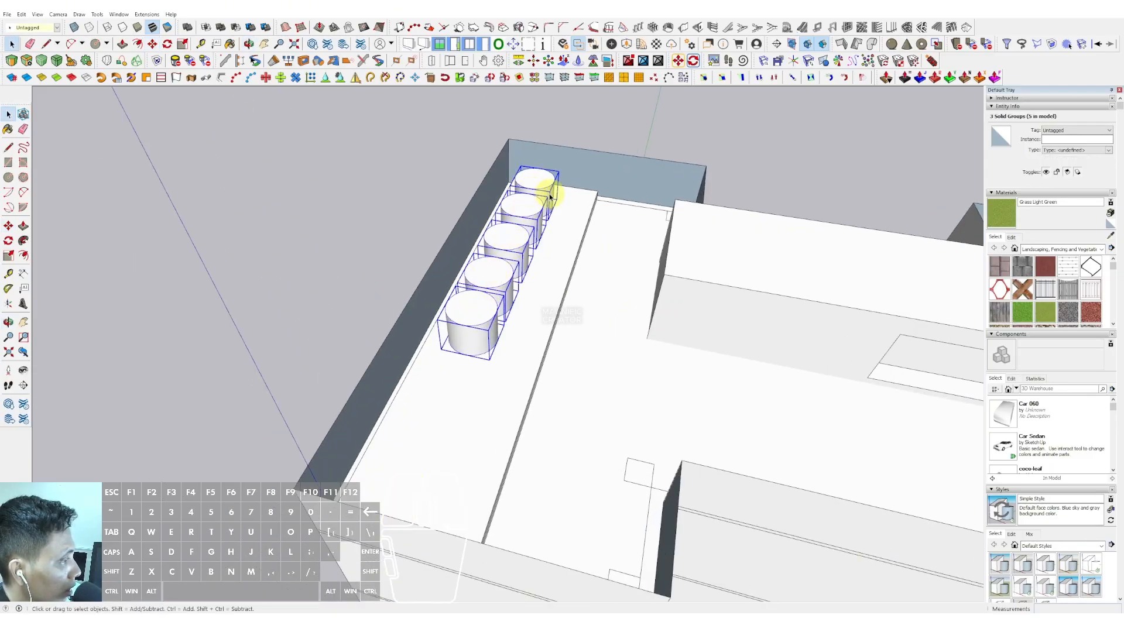
{"action": "key", "text": "space"}
{"action": "middle_click_drag", "start_coordinate": [475, 333], "coordinate": [551, 279]}
{"action": "left_click", "coordinate": [490, 392]}
{"action": "left_click", "coordinate": [546, 388]}
{"action": "key", "text": "space"}
{"action": "scroll", "coordinate": [551, 279], "scroll_direction": "down", "scroll_amount": 2}
{"action": "left_click", "coordinate": [529, 228]}
Examine the tower's roof, parapet and facade from several viewpoints.
{"action": "scroll", "coordinate": [529, 228], "scroll_direction": "down", "scroll_amount": 3}
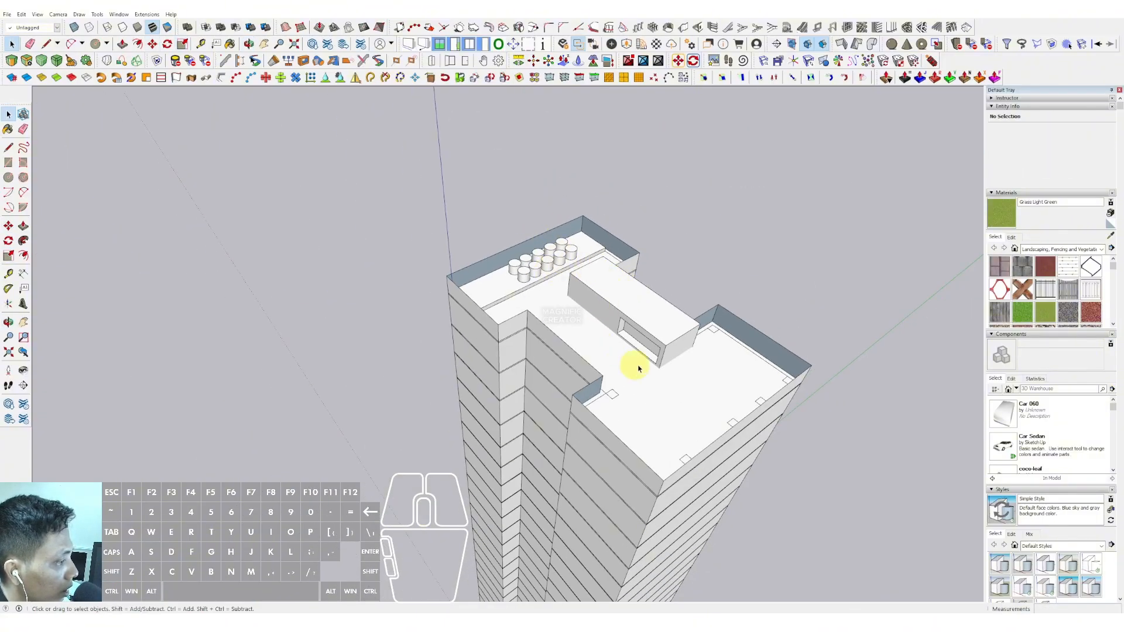
{"action": "middle_click_drag", "start_coordinate": [639, 368], "coordinate": [557, 283]}
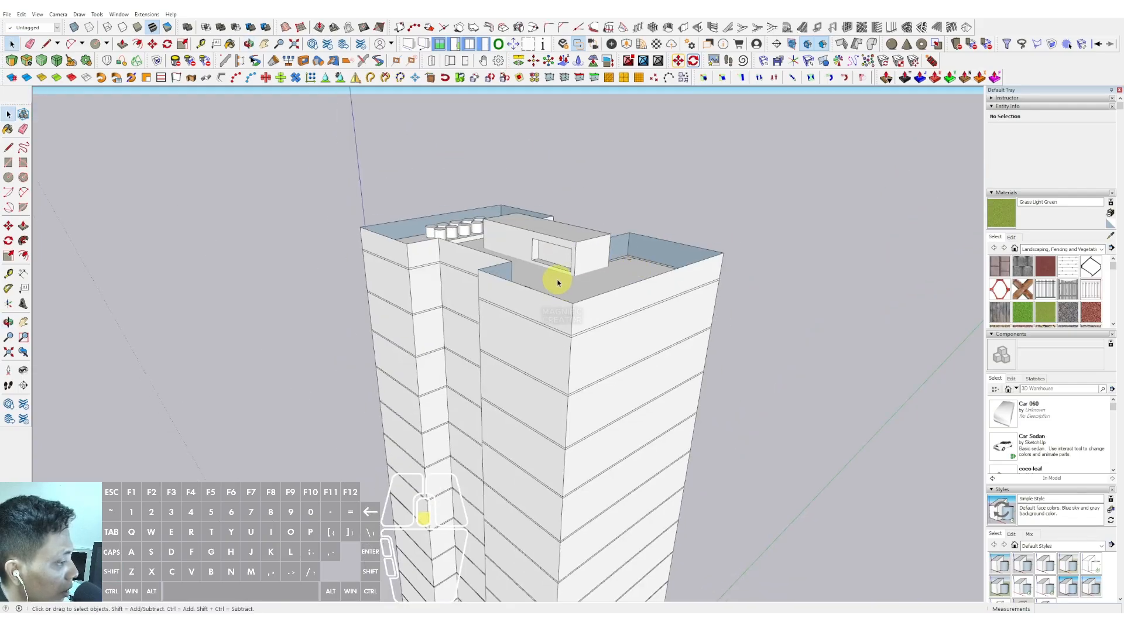
{"action": "scroll", "coordinate": [558, 283], "scroll_direction": "down", "scroll_amount": 4}
{"action": "middle_click_drag", "start_coordinate": [544, 419], "coordinate": [585, 351], "text": "shift"}
{"action": "scroll", "coordinate": [584, 351], "scroll_direction": "down", "scroll_amount": 1}
{"action": "middle_click_drag", "start_coordinate": [581, 161], "coordinate": [577, 126]}
{"action": "scroll", "coordinate": [571, 327], "scroll_direction": "down", "scroll_amount": 2}
{"action": "mouse_move", "coordinate": [558, 340]}
{"action": "middle_mouse_down", "text": "shift"}
{"action": "mouse_move", "coordinate": [562, 459]}
{"action": "mouse_move", "coordinate": [530, 329]}
{"action": "mouse_move", "coordinate": [537, 340]}
{"action": "middle_mouse_up", "text": "shift"}
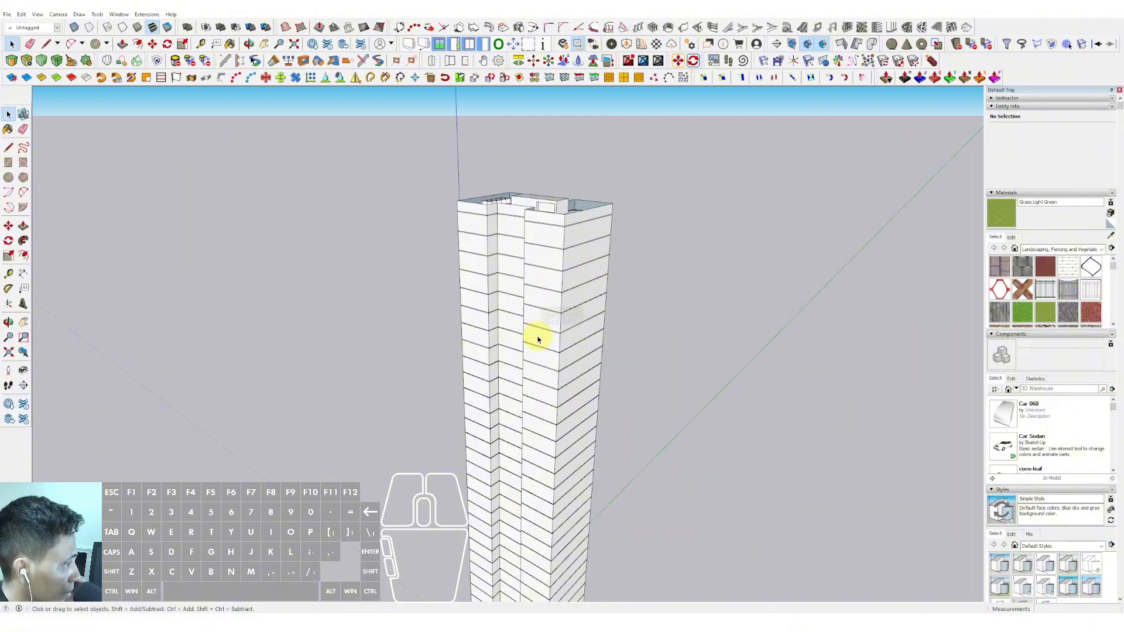
{"action": "scroll", "coordinate": [537, 339], "scroll_direction": "up", "scroll_amount": 2}
{"action": "middle_click_drag", "start_coordinate": [567, 226], "coordinate": [540, 328]}
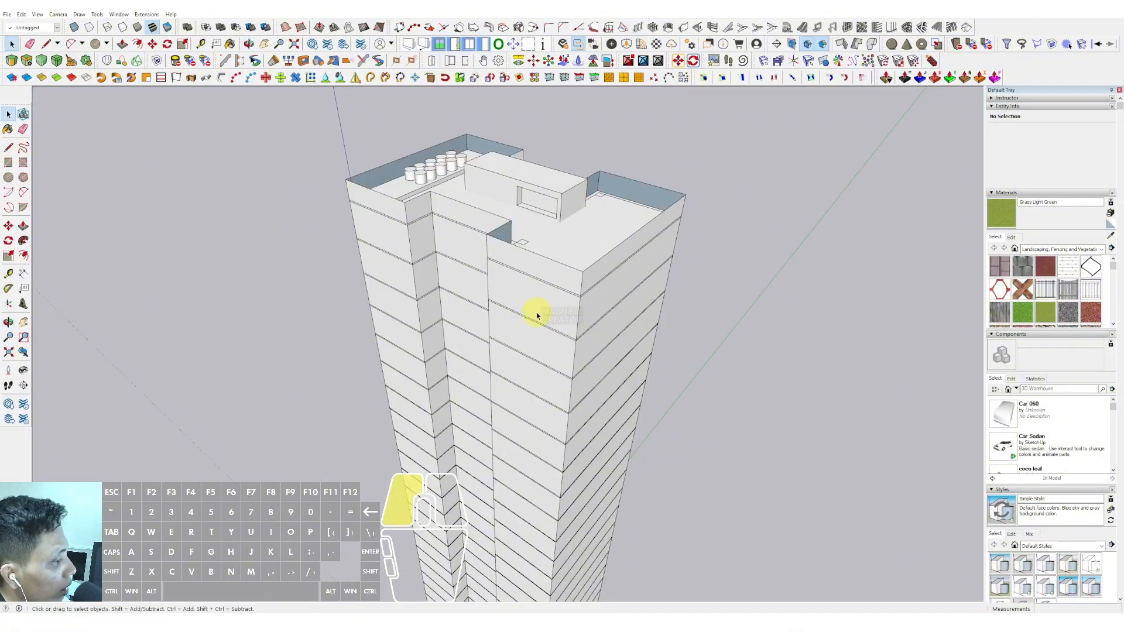
Open the envelope group and copy one wing's outer vertical edge to its inner corner, dividing the facade with evenly spaced copies.
{"action": "triple_click", "coordinate": [537, 316]}
{"action": "scroll", "coordinate": [538, 322], "scroll_direction": "up", "scroll_amount": 5}
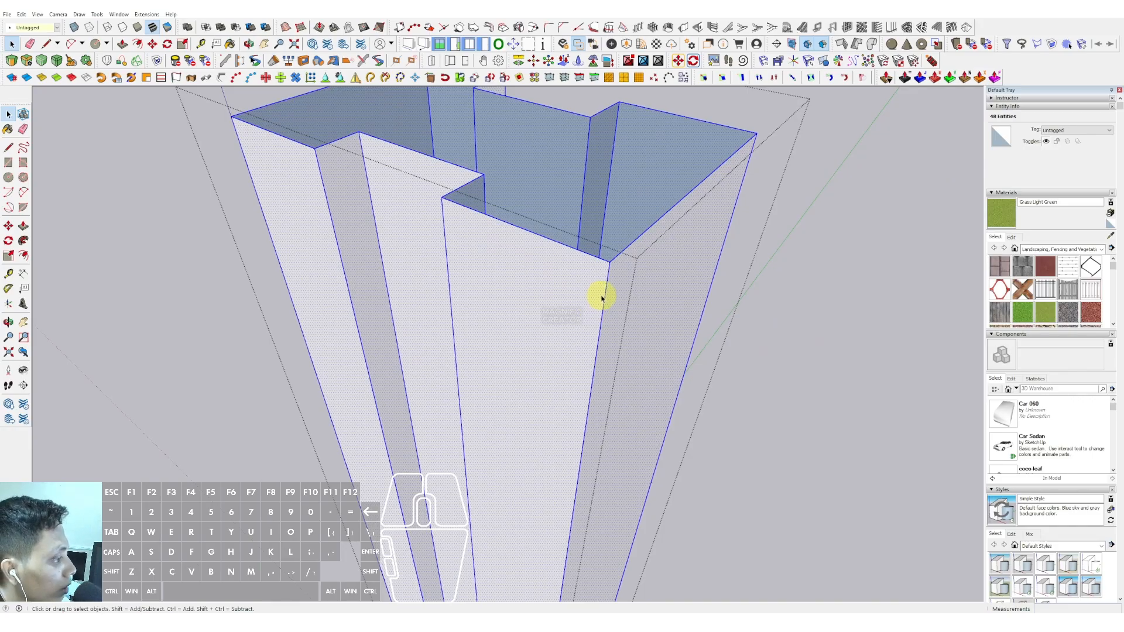
{"action": "left_click", "coordinate": [606, 294]}
{"action": "middle_click_drag", "start_coordinate": [606, 295], "coordinate": [608, 344]}
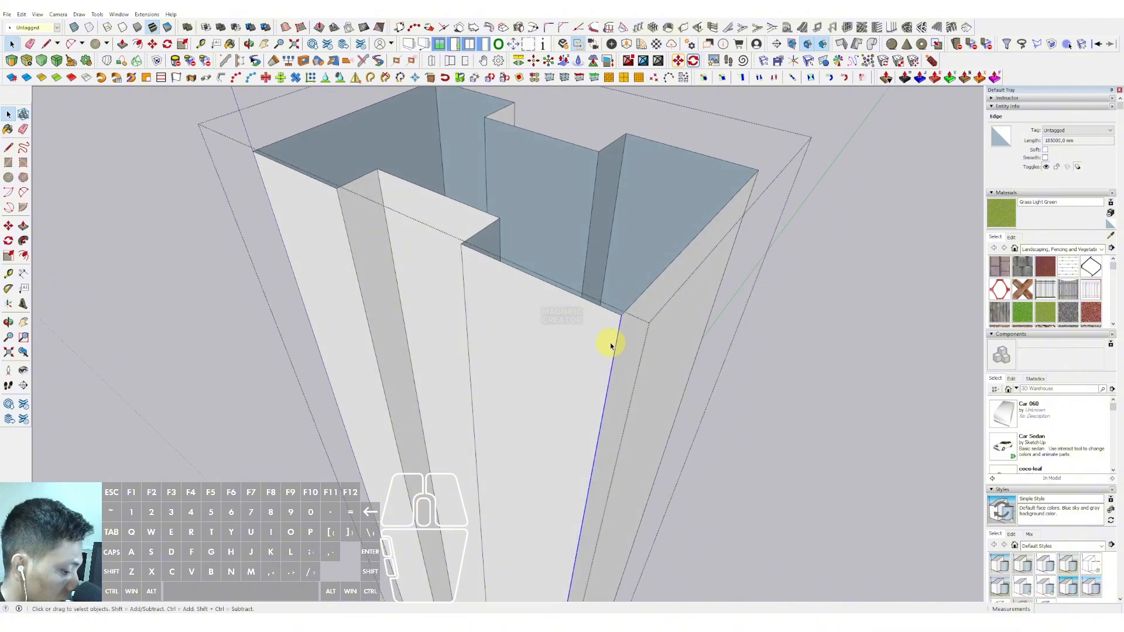
{"action": "key", "text": "m"}
{"action": "left_click", "coordinate": [616, 347]}
{"action": "key", "text": "ctrl"}
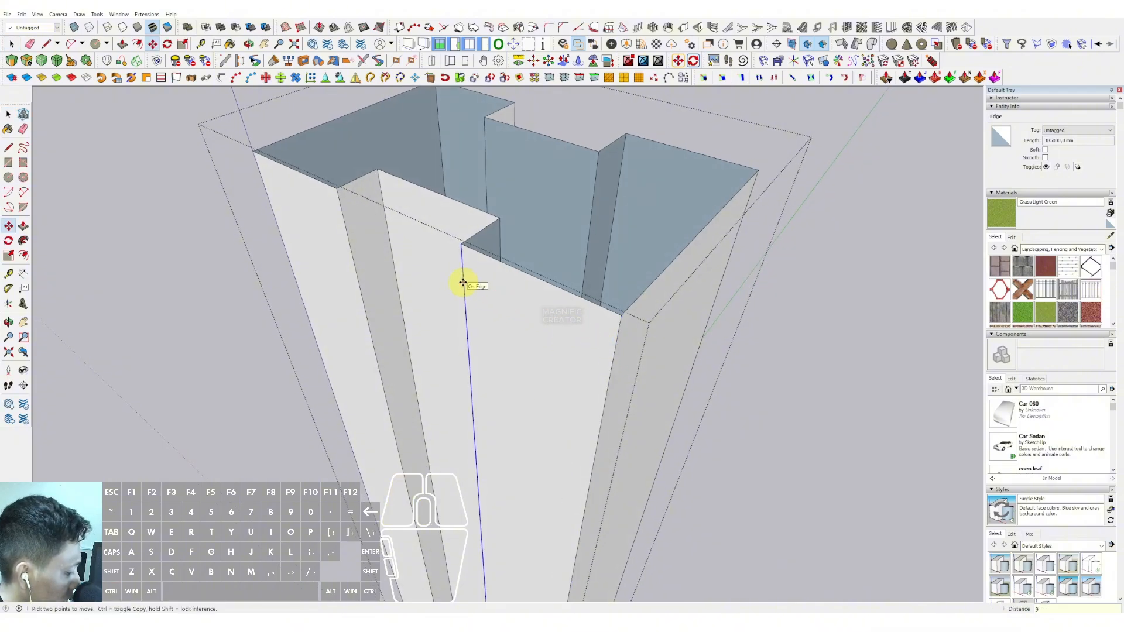
{"action": "key", "text": "Return"}
{"action": "key", "text": "space"}
Copy the other front wing's inner vertical edge to its outer corner, dividing that facade into nine equal strips.
{"action": "middle_click_drag", "start_coordinate": [461, 283], "coordinate": [652, 367]}
{"action": "scroll", "coordinate": [576, 316], "scroll_direction": "up", "scroll_amount": 3}
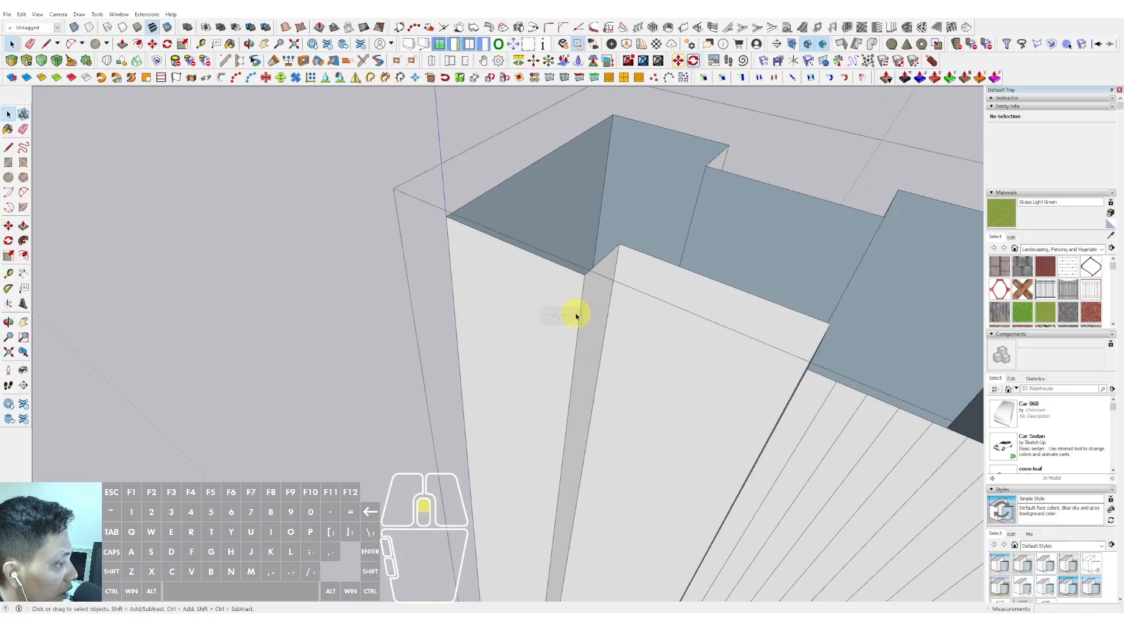
{"action": "left_click", "coordinate": [580, 310]}
{"action": "scroll", "coordinate": [579, 314], "scroll_direction": "up", "scroll_amount": 1}
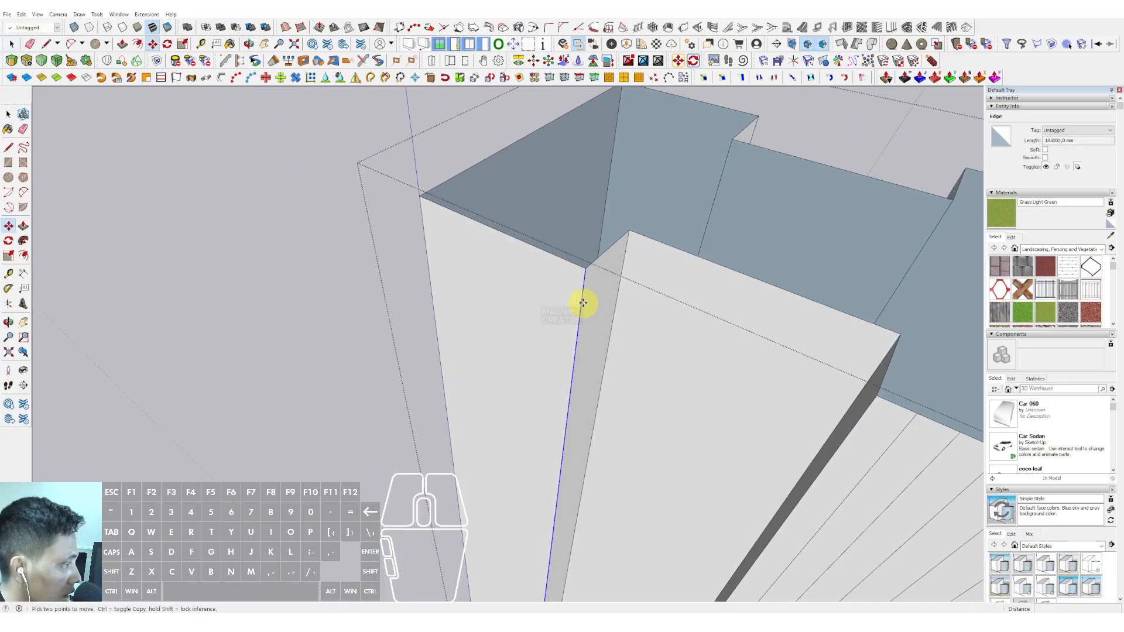
{"action": "left_click", "coordinate": [582, 301]}
{"action": "key", "text": "ctrl"}
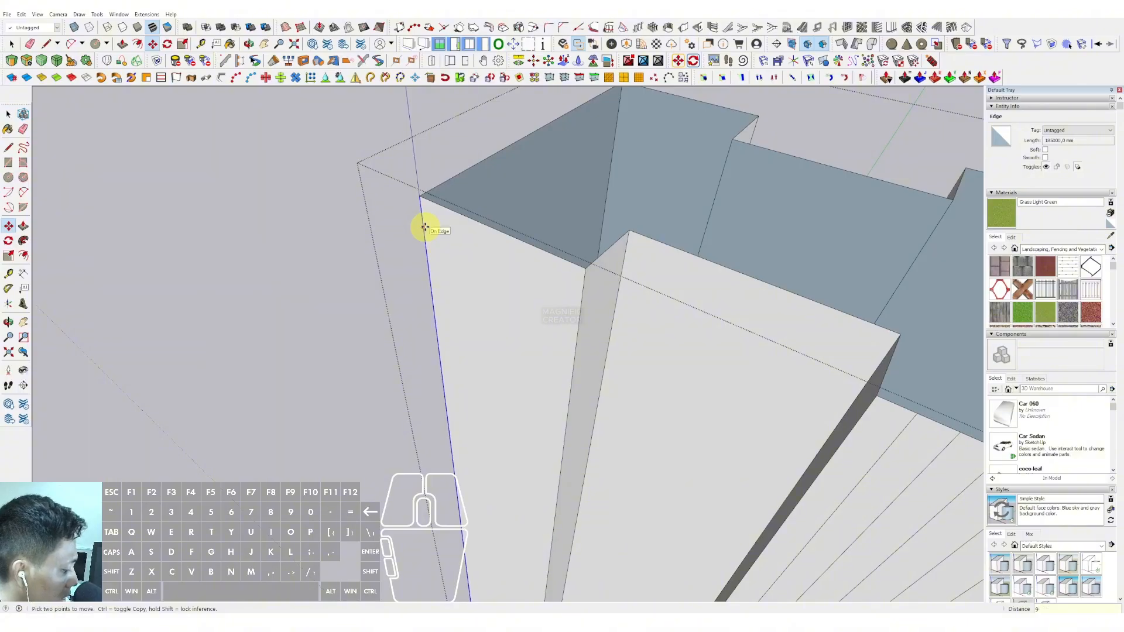
{"action": "key", "text": "Return"}
{"action": "key", "text": "space"}
Copy one vertical edge of the front's middle facade to its opposite edge, dividing the face into nine equal strips.
{"action": "middle_click_drag", "start_coordinate": [652, 351], "coordinate": [791, 319]}
{"action": "scroll", "coordinate": [761, 293], "scroll_direction": "up", "scroll_amount": 2}
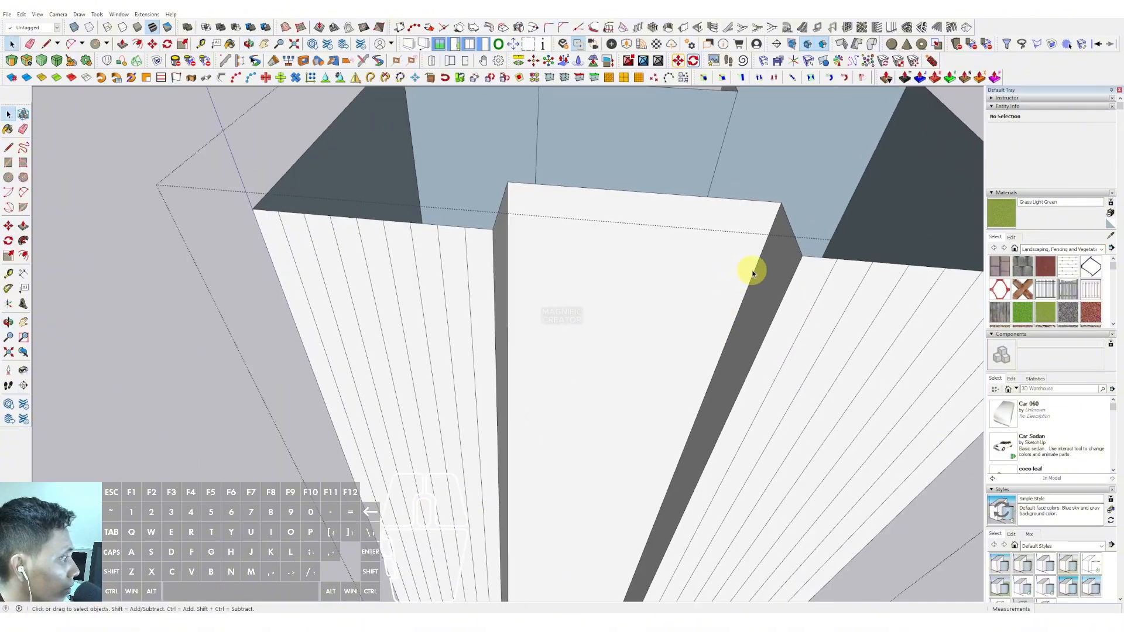
{"action": "scroll", "coordinate": [755, 271], "scroll_direction": "up", "scroll_amount": 1}
{"action": "middle_click_drag", "start_coordinate": [725, 281], "coordinate": [737, 268]}
{"action": "key", "text": "m"}
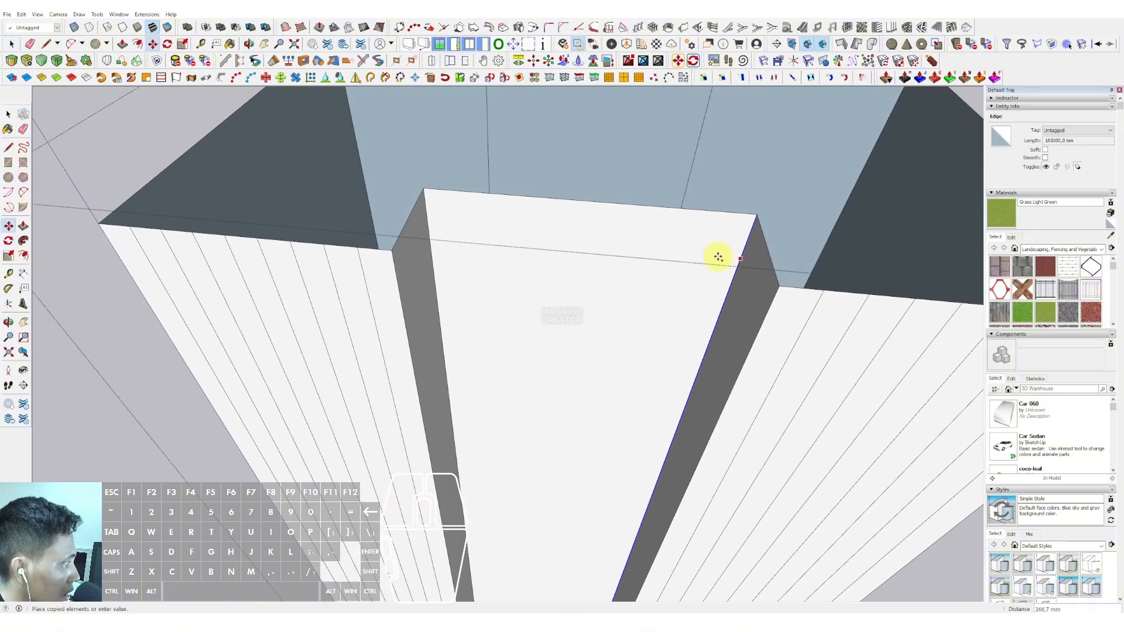
{"action": "left_click", "coordinate": [429, 235]}
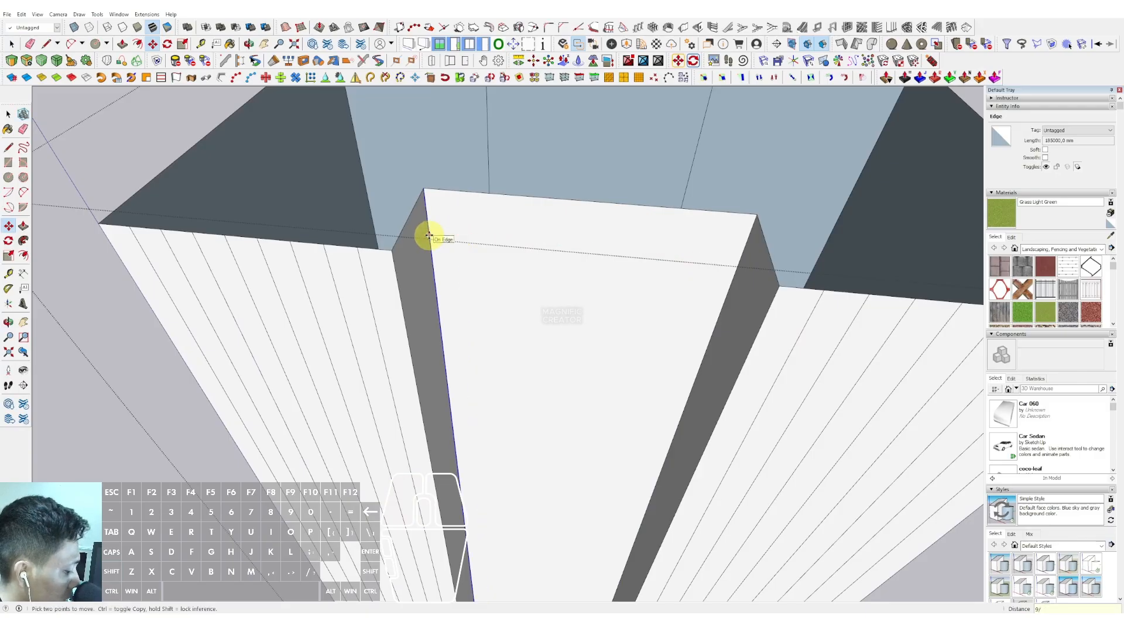
{"action": "key", "text": "Return"}
{"action": "key", "text": "space"}
Divide the rear middle facade into nine equal strips by copying one vertical edge across to the other.
{"action": "scroll", "coordinate": [535, 336], "scroll_direction": "down", "scroll_amount": 4}
{"action": "middle_click_drag", "start_coordinate": [635, 287], "coordinate": [635, 309]}
{"action": "scroll", "coordinate": [603, 262], "scroll_direction": "up", "scroll_amount": 3}
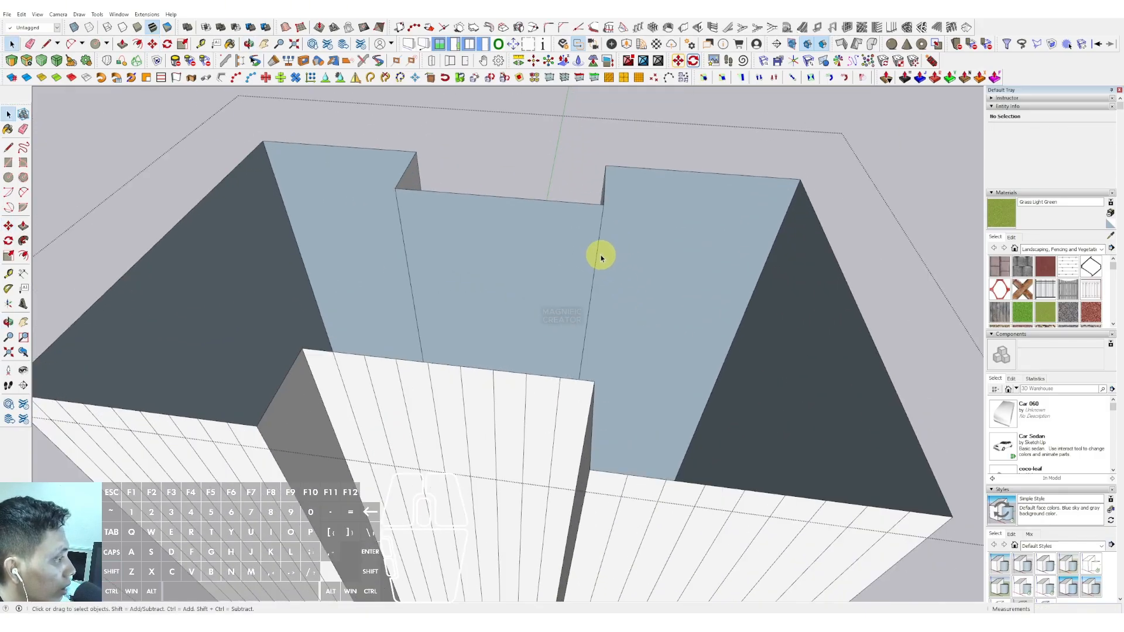
{"action": "left_click", "coordinate": [598, 252]}
{"action": "key", "text": "m"}
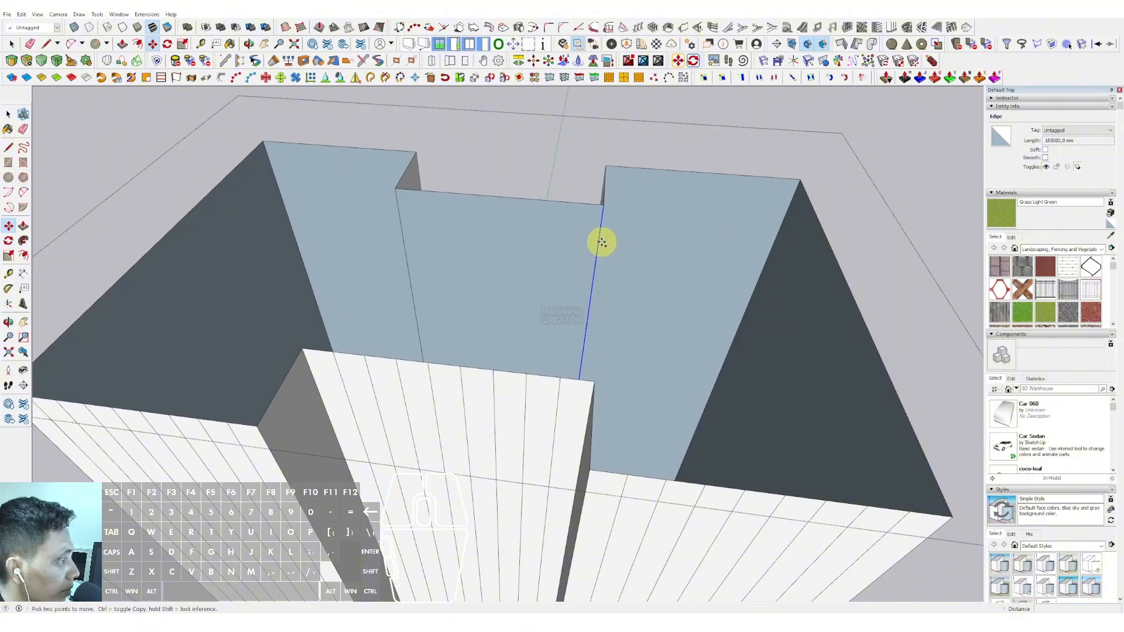
{"action": "key", "text": "ctrl"}
{"action": "left_click", "coordinate": [599, 240]}
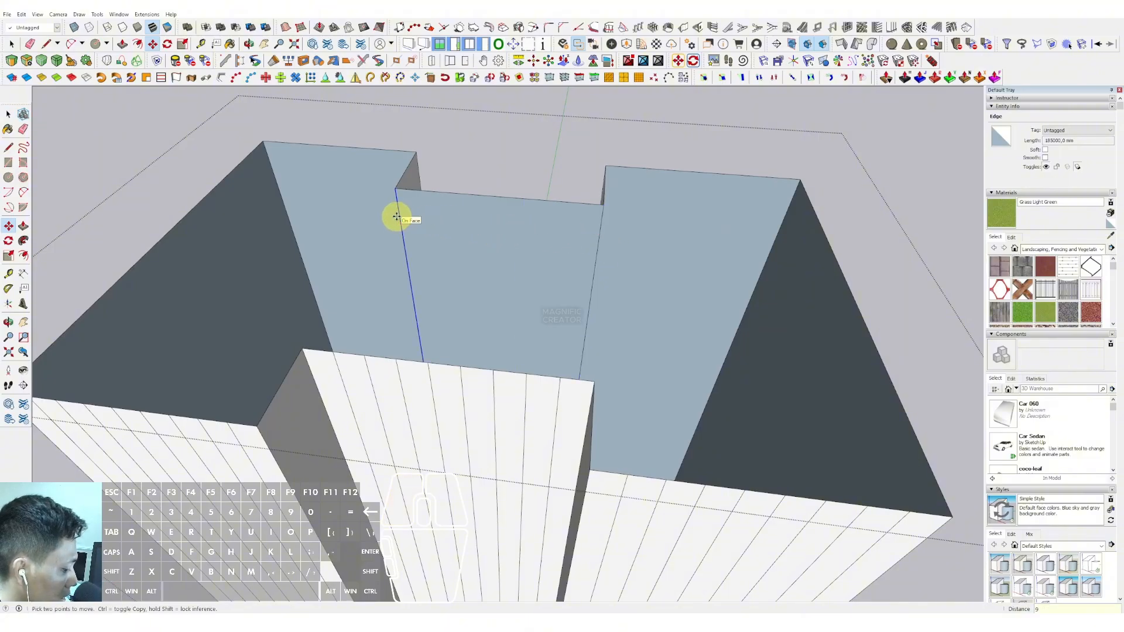
{"action": "type", "text": "9/"}
{"action": "key", "text": "Return"}
{"action": "key", "text": "space"}
Copy the outer vertical edge of one rear wing to its inner corner, dividing the facade into nine equal strips.
{"action": "scroll", "coordinate": [492, 237], "scroll_direction": "down", "scroll_amount": 2}
{"action": "middle_click_drag", "start_coordinate": [538, 239], "coordinate": [514, 258], "text": "shift"}
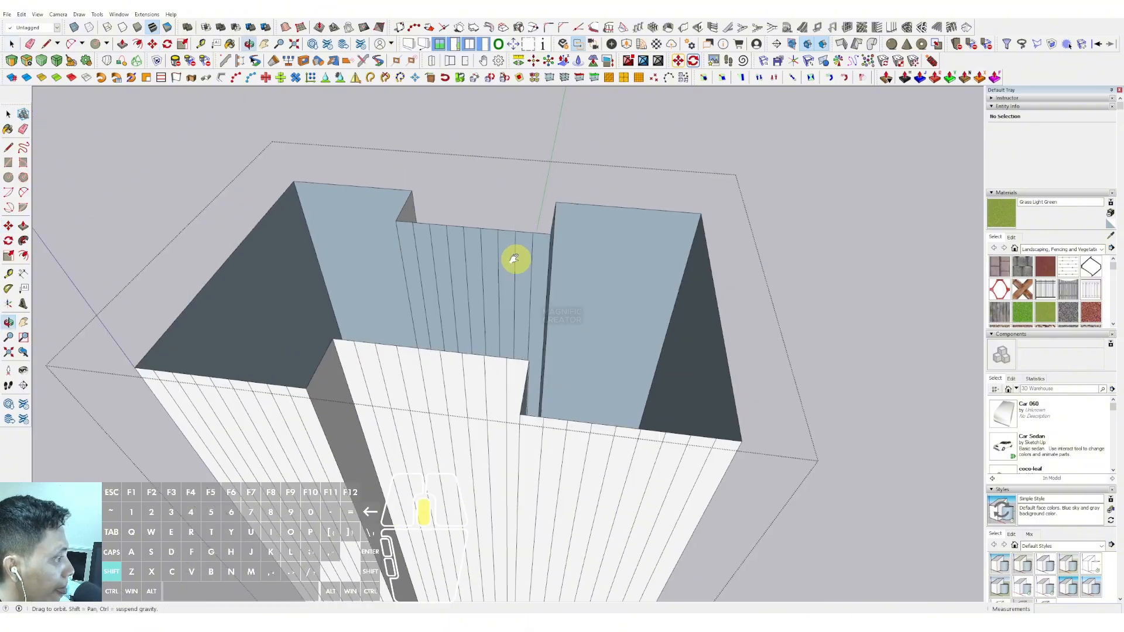
{"action": "scroll", "coordinate": [687, 234], "scroll_direction": "up", "scroll_amount": 3}
{"action": "scroll", "coordinate": [687, 236], "scroll_direction": "up", "scroll_amount": 1}
{"action": "left_click", "coordinate": [683, 232]}
{"action": "key", "text": "m"}
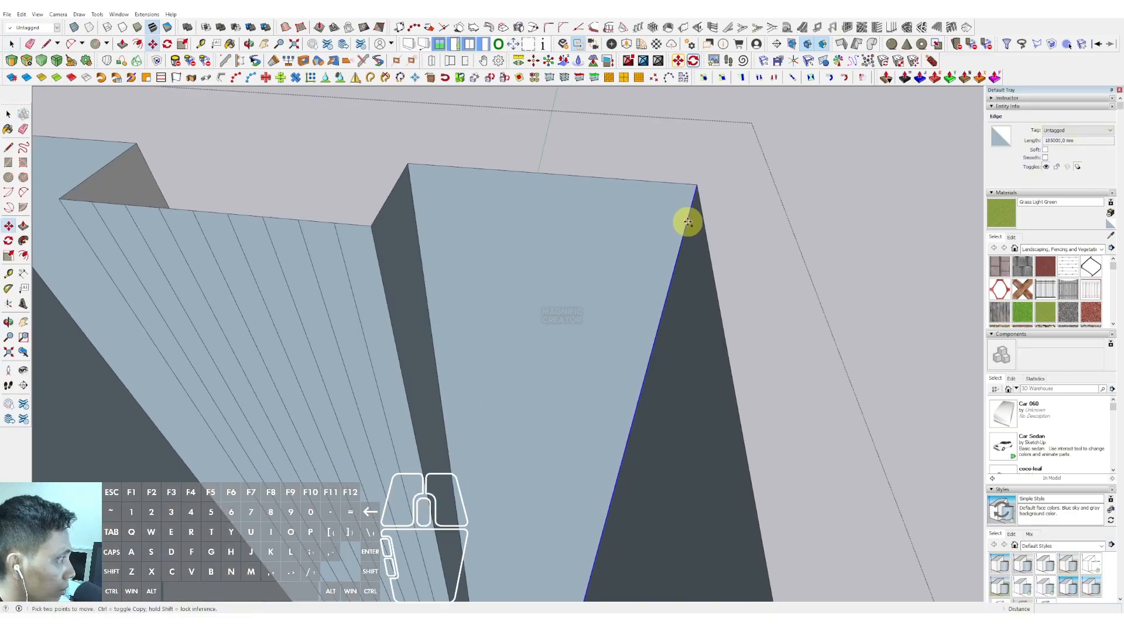
{"action": "left_click", "coordinate": [688, 222]}
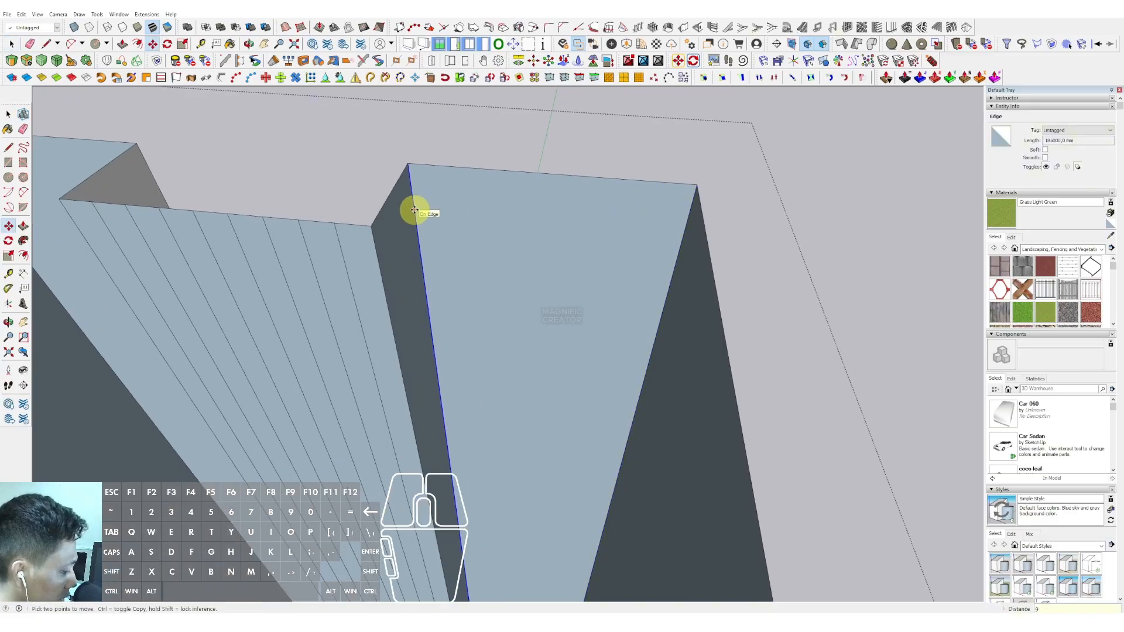
{"action": "key", "text": "Return"}
{"action": "key", "text": "space"}
Divide the remaining rear wing's facade into nine equal strips by copying its inner vertical edge to the outer corner.
{"action": "scroll", "coordinate": [431, 207], "scroll_direction": "down", "scroll_amount": 2}
{"action": "middle_click_drag", "start_coordinate": [246, 271], "coordinate": [690, 328], "text": "shift"}
{"action": "scroll", "coordinate": [526, 275], "scroll_direction": "up", "scroll_amount": 3}
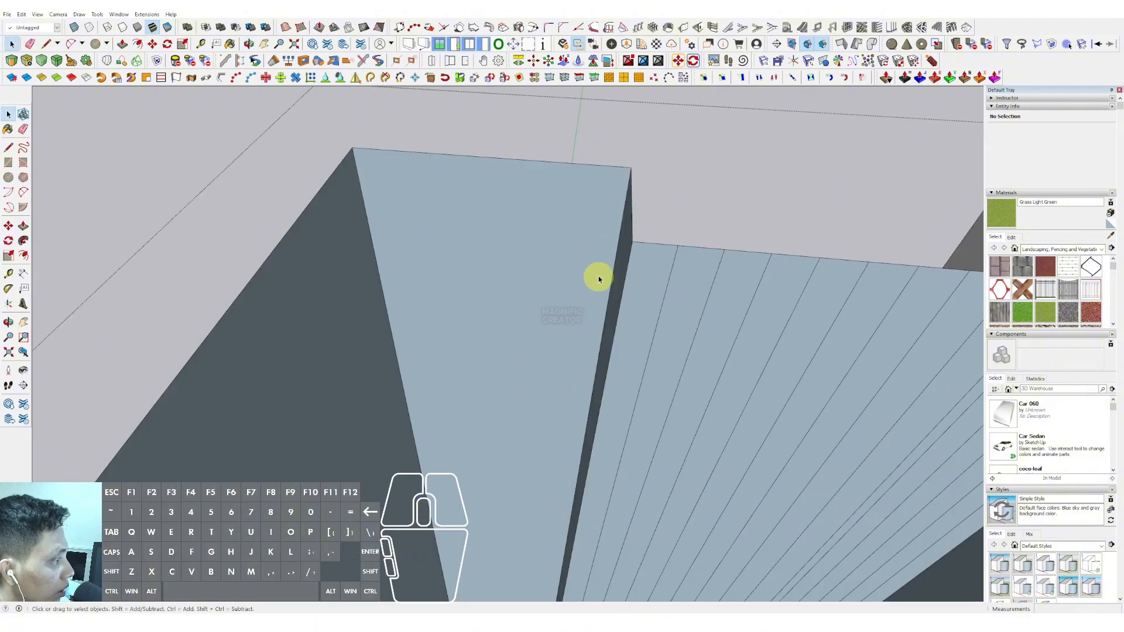
{"action": "scroll", "coordinate": [619, 239], "scroll_direction": "up", "scroll_amount": 1}
{"action": "left_click", "coordinate": [619, 237]}
{"action": "key", "text": "m"}
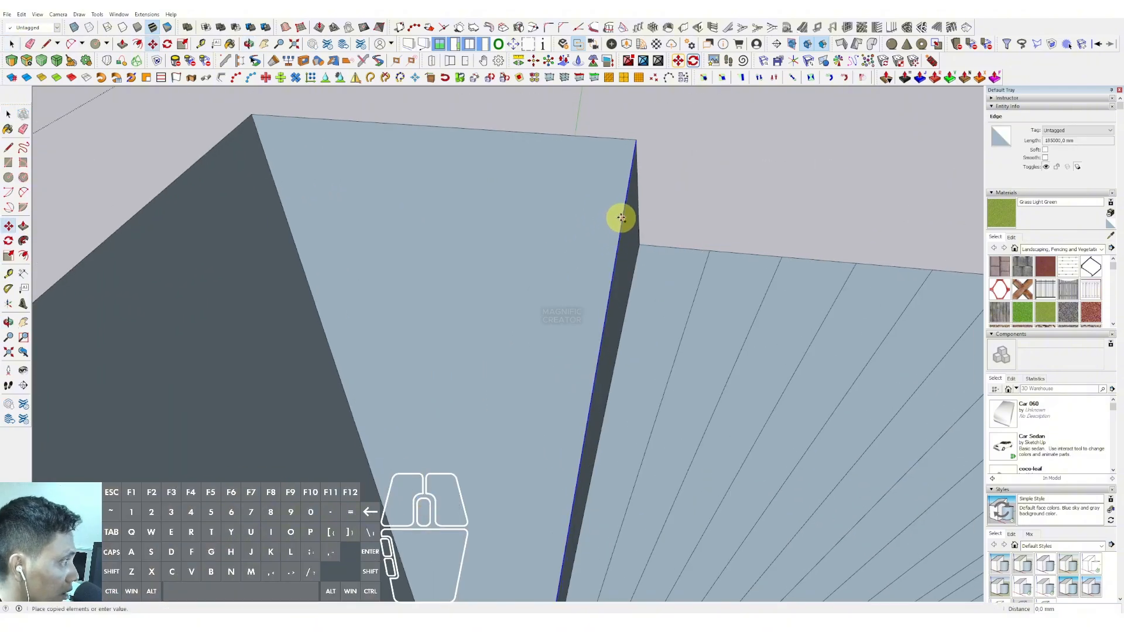
{"action": "type", "text": "9"}
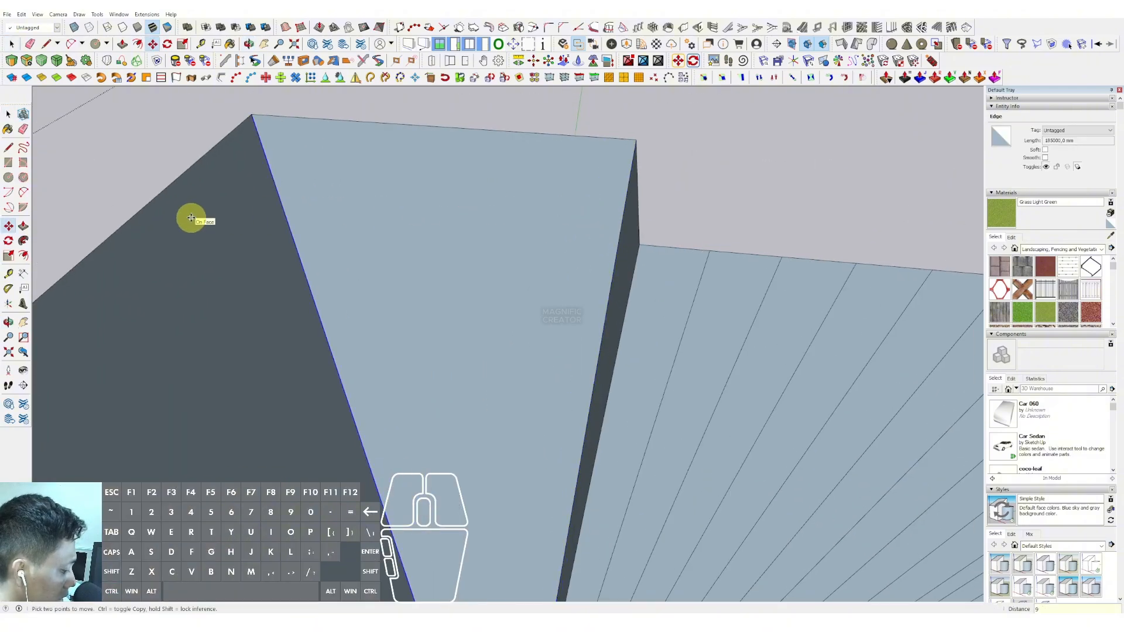
{"action": "type", "text": "/"}
{"action": "key", "text": "Return"}
{"action": "key", "text": "space"}
Copy both outer front corner edges to the rear corners, dividing the two side facades with evenly spaced copies, and close the envelope group.
{"action": "scroll", "coordinate": [542, 359], "scroll_direction": "down", "scroll_amount": 5}
{"action": "middle_click_drag", "start_coordinate": [615, 373], "coordinate": [502, 251], "text": "shift"}
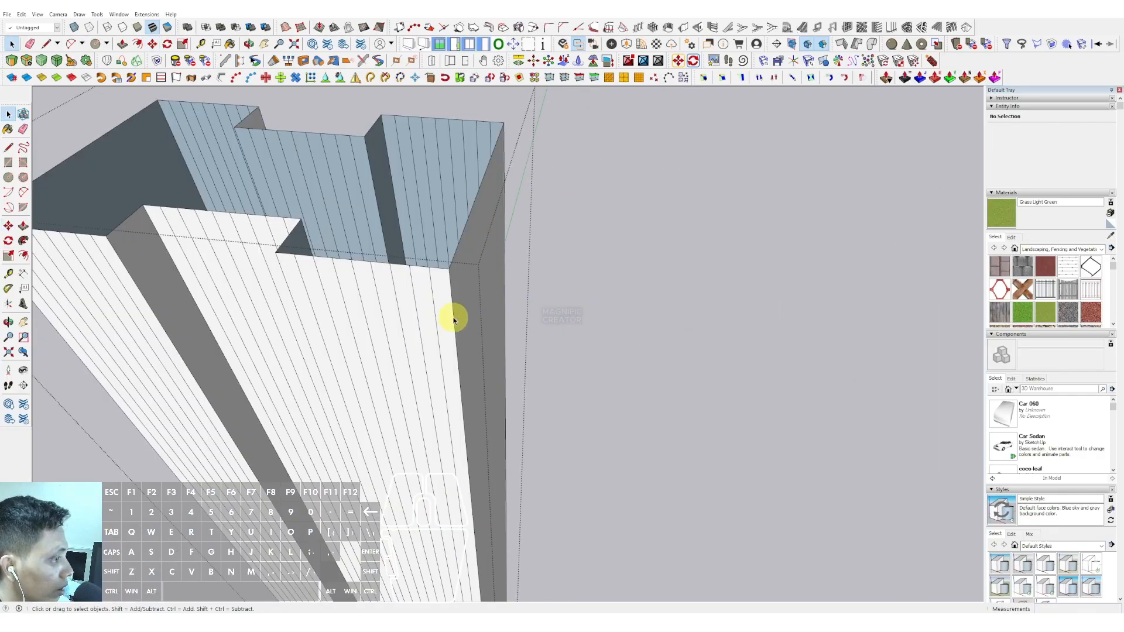
{"action": "left_click", "coordinate": [451, 304]}
{"action": "scroll", "coordinate": [445, 318], "scroll_direction": "down", "scroll_amount": 3}
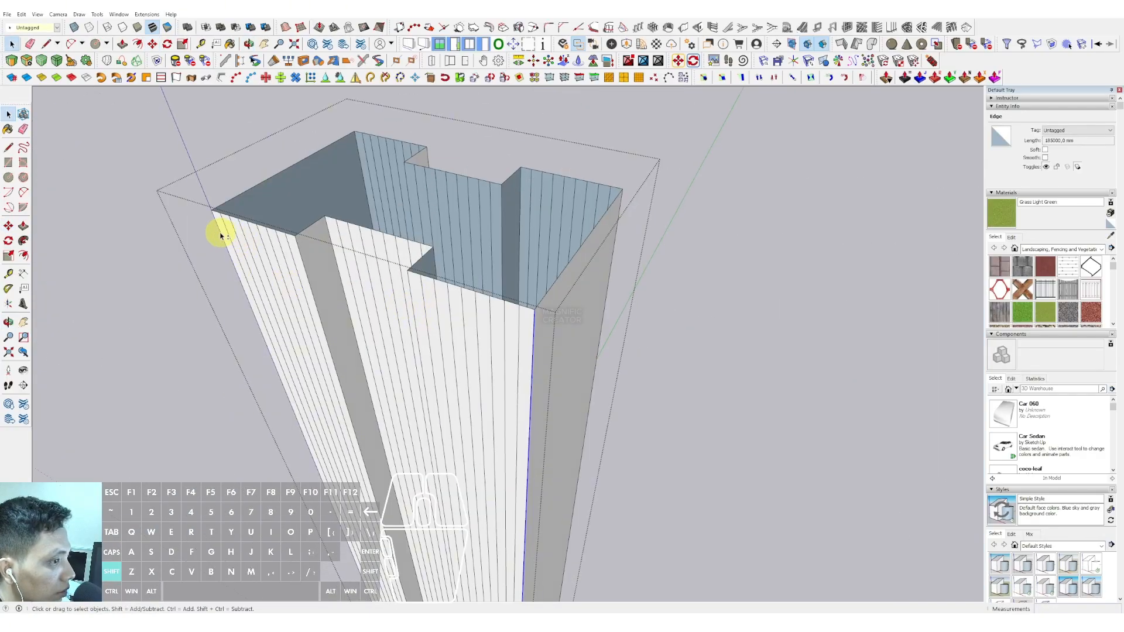
{"action": "scroll", "coordinate": [521, 356], "scroll_direction": "up", "scroll_amount": 1}
{"action": "middle_click_drag", "start_coordinate": [521, 319], "coordinate": [514, 329]}
{"action": "key", "text": "m"}
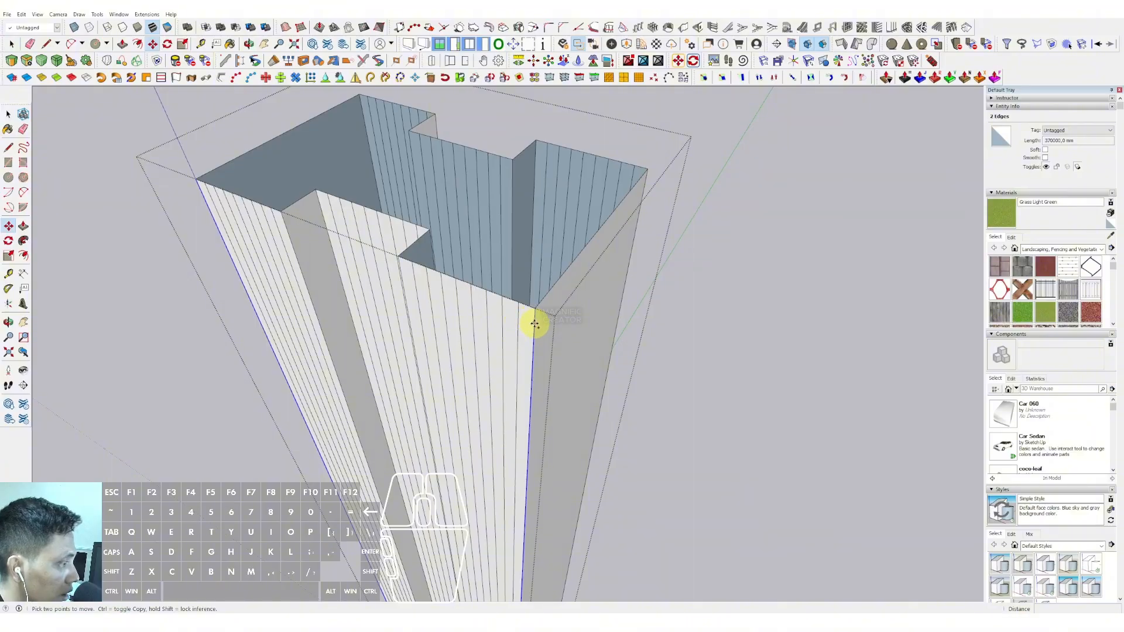
{"action": "left_click", "coordinate": [534, 324]}
{"action": "key", "text": "ctrl"}
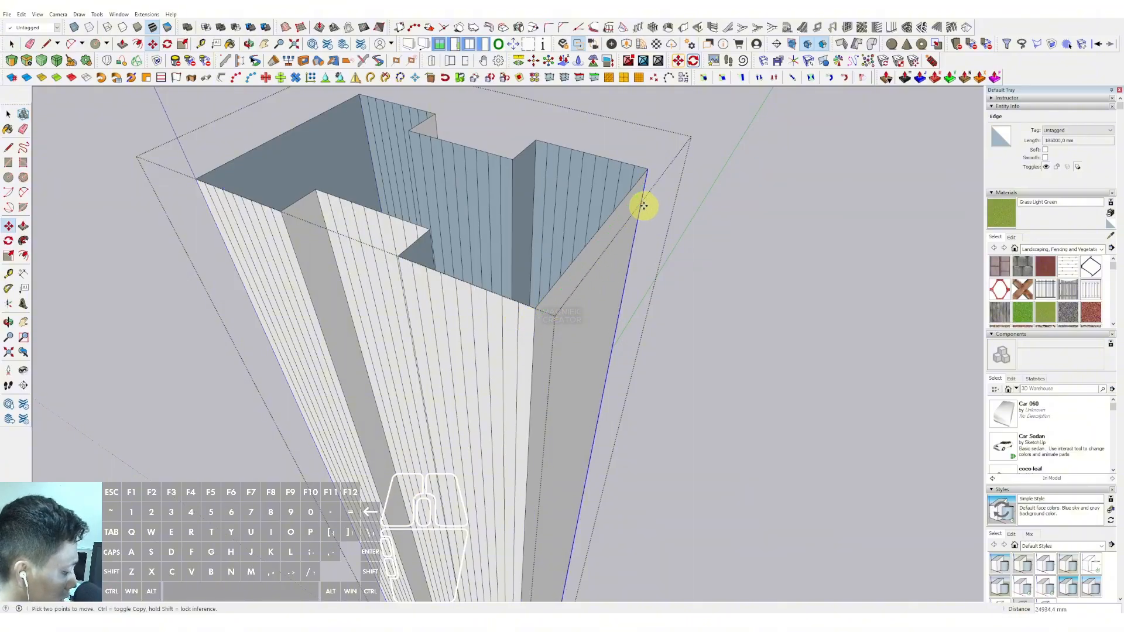
{"action": "key", "text": "Return"}
{"action": "key", "text": "space"}
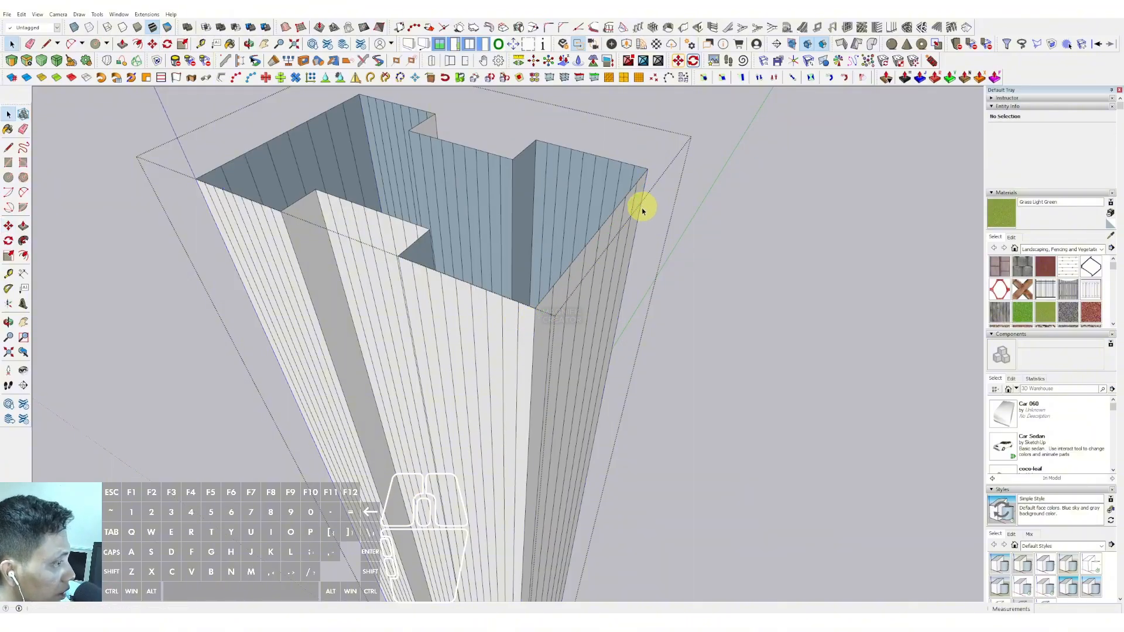
{"action": "scroll", "coordinate": [548, 325], "scroll_direction": "down", "scroll_amount": 3}
{"action": "left_click", "coordinate": [765, 204]}
Paint the tower's envelope with Translucent Glass Blue from the Glass and Mirrors materials.
{"action": "scroll", "coordinate": [544, 325], "scroll_direction": "down", "scroll_amount": 2}
{"action": "middle_click_drag", "start_coordinate": [539, 330], "coordinate": [574, 213]}
{"action": "middle_click_drag", "start_coordinate": [521, 410], "coordinate": [1119, 335]}
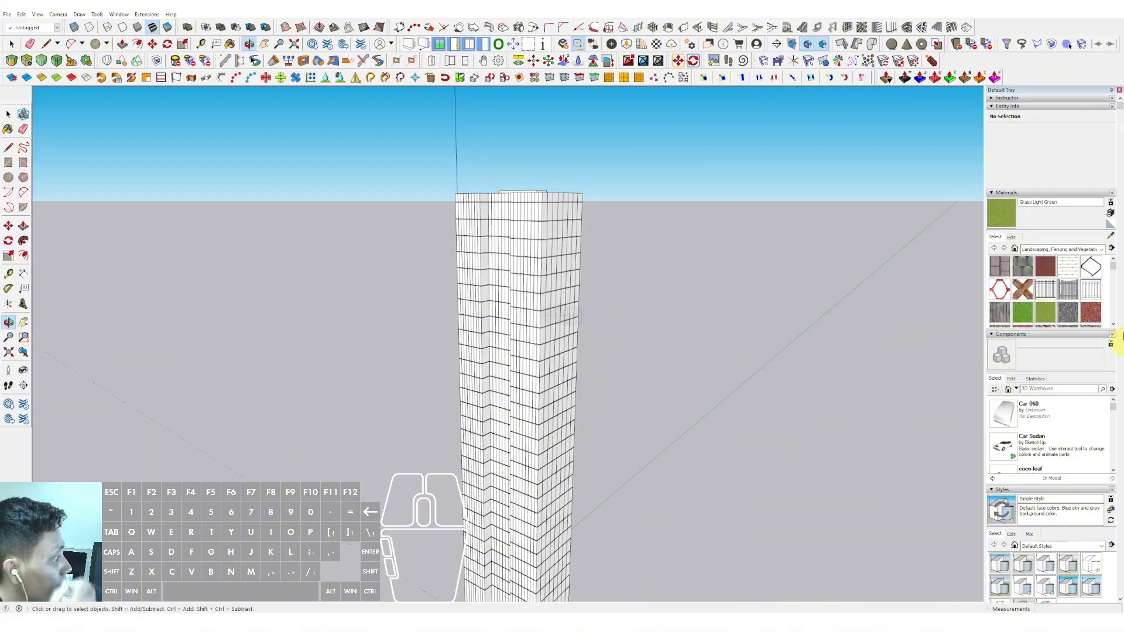
{"action": "left_click", "coordinate": [1103, 249]}
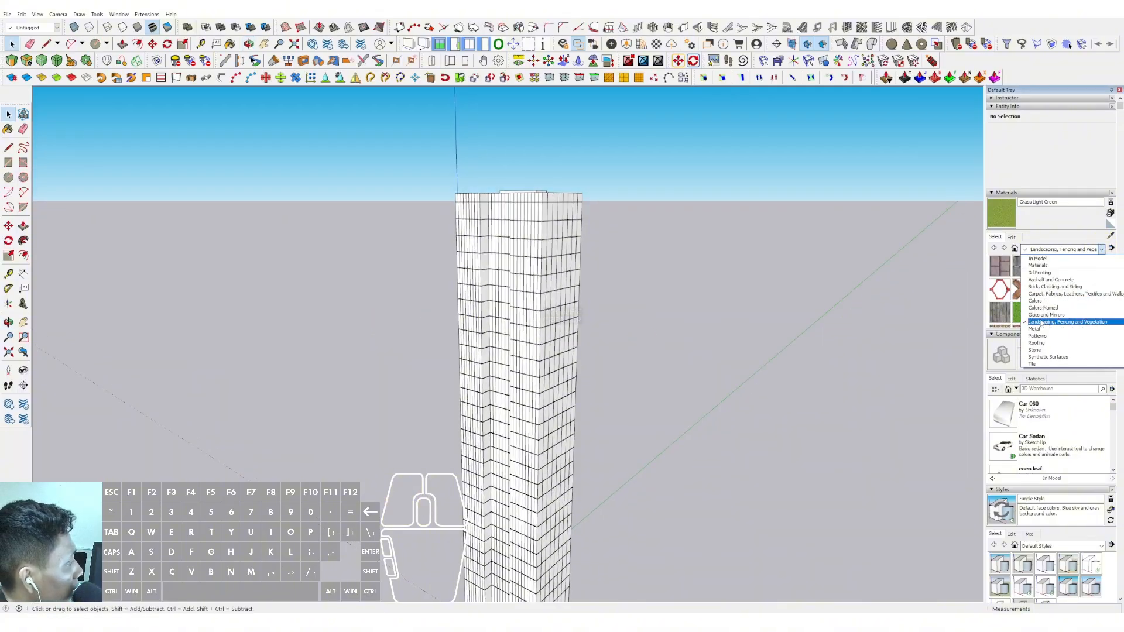
{"action": "left_click", "coordinate": [1047, 315]}
{"action": "middle_click_drag", "start_coordinate": [672, 236], "coordinate": [558, 246]}
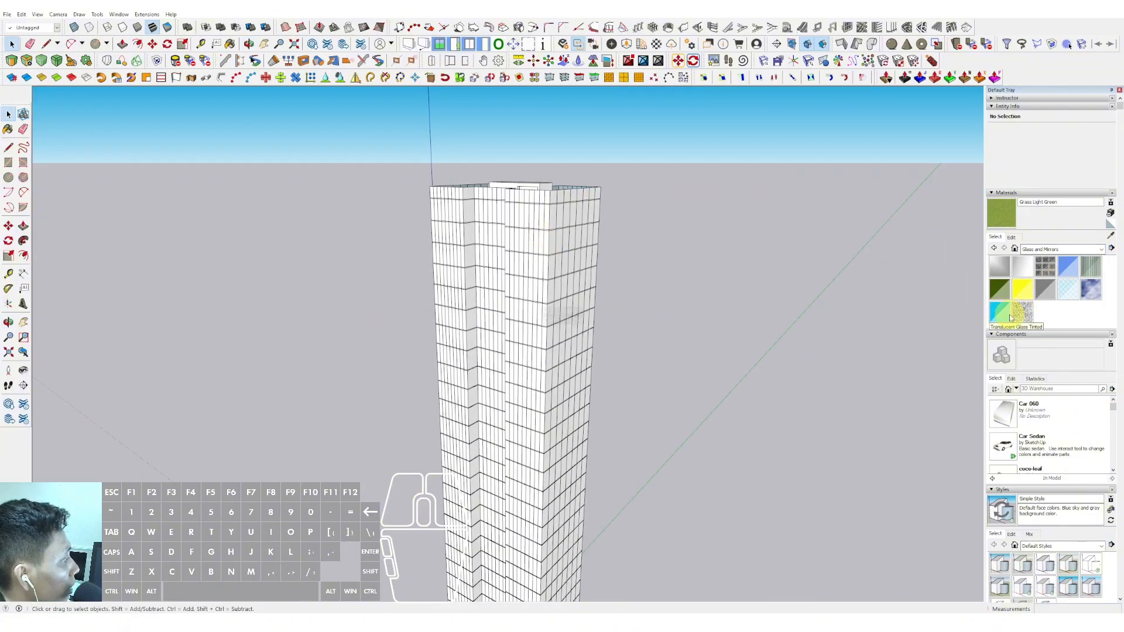
{"action": "left_click", "coordinate": [1068, 266]}
{"action": "left_click", "coordinate": [564, 221]}
Open the top slab for editing and offset its perimeter face by 100 mm.
{"action": "mouse_move", "coordinate": [521, 200]}
{"action": "middle_mouse_down"}
{"action": "mouse_move", "coordinate": [515, 261]}
{"action": "mouse_move", "coordinate": [525, 190]}
{"action": "mouse_move", "coordinate": [530, 266]}
{"action": "mouse_move", "coordinate": [835, 281]}
{"action": "mouse_move", "coordinate": [670, 375]}
{"action": "mouse_move", "coordinate": [574, 175]}
{"action": "mouse_move", "coordinate": [597, 186]}
{"action": "middle_mouse_up"}
{"action": "scroll", "coordinate": [545, 254], "scroll_direction": "up", "scroll_amount": 5}
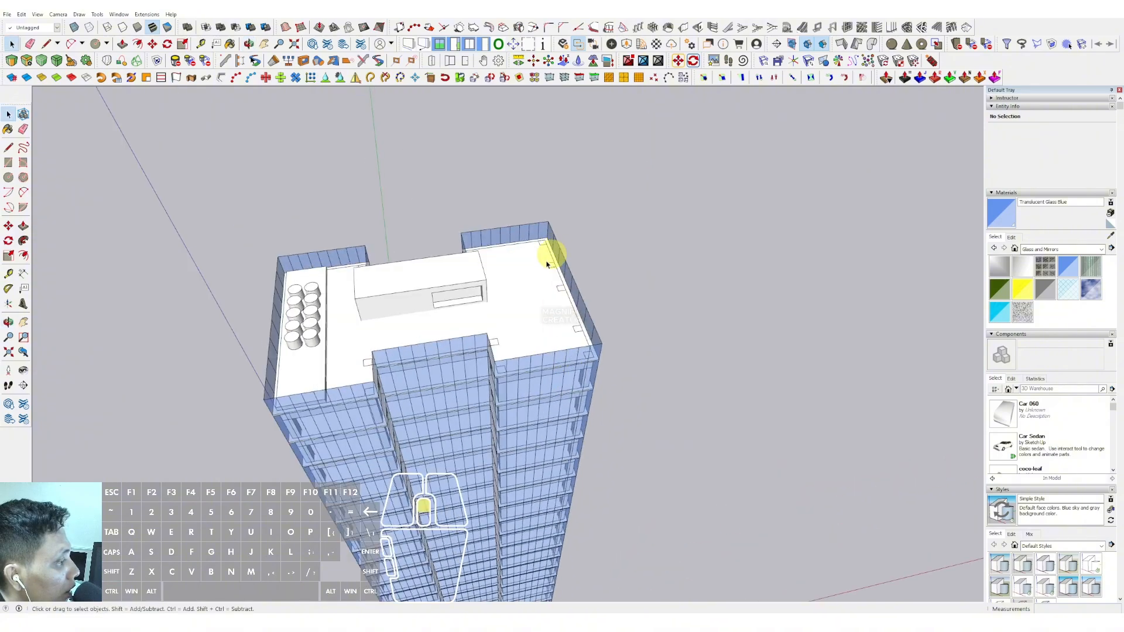
{"action": "left_click", "coordinate": [556, 300]}
{"action": "key", "text": "f"}
{"action": "scroll", "coordinate": [597, 316], "scroll_direction": "up", "scroll_amount": 5}
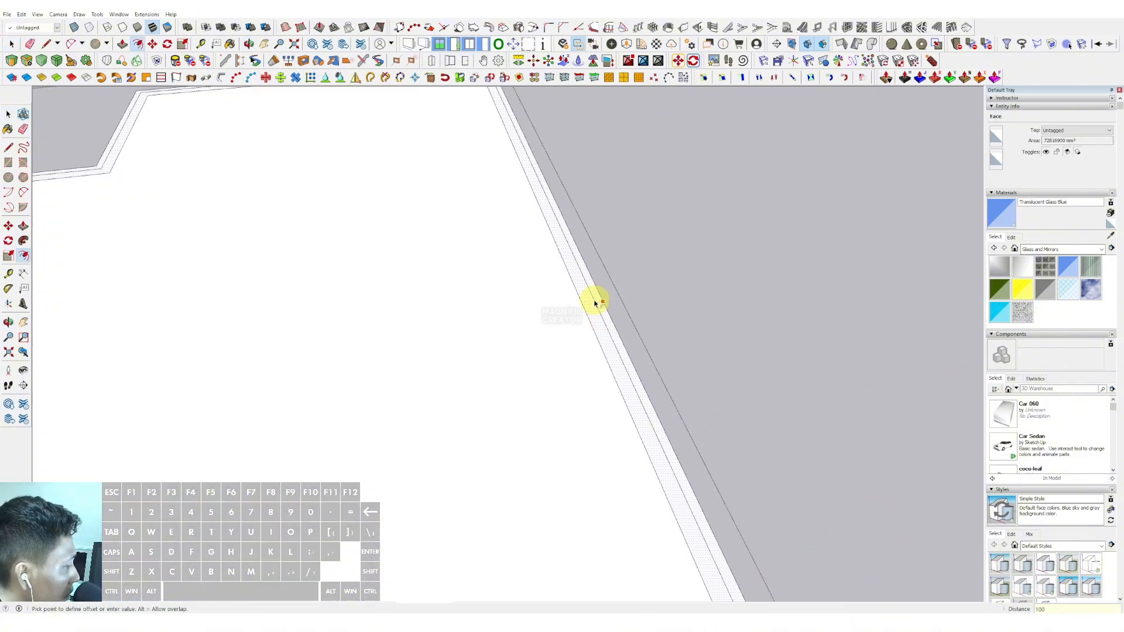
{"action": "key", "text": "Return"}
{"action": "key", "text": "space"}
Push the narrow outer strip down along the slab's perimeter to recess its edge behind the glass, and close the group.
{"action": "middle_click_drag", "start_coordinate": [592, 323], "coordinate": [478, 274]}
{"action": "key", "text": "p"}
{"action": "left_click", "coordinate": [476, 276]}
{"action": "left_click", "coordinate": [456, 321]}
{"action": "scroll", "coordinate": [484, 288], "scroll_direction": "down", "scroll_amount": 3}
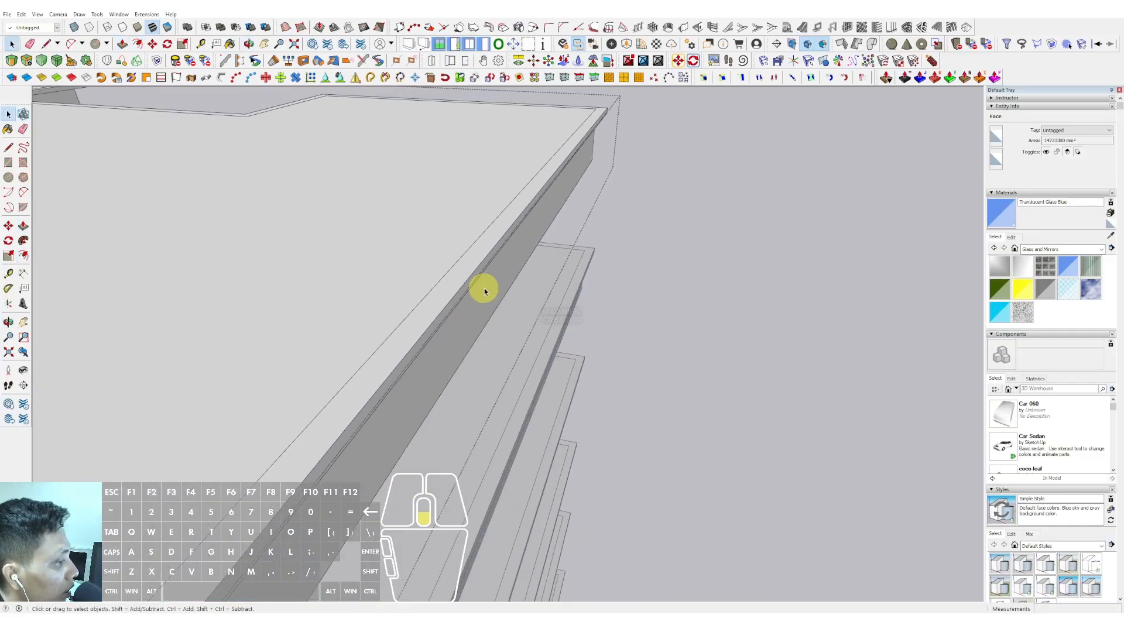
{"action": "key", "text": "space"}
{"action": "left_click", "coordinate": [763, 165]}
Edit the Translucent Glass Blue material and set its opacity to 67.
{"action": "scroll", "coordinate": [702, 188], "scroll_direction": "down", "scroll_amount": 5}
{"action": "middle_click_drag", "start_coordinate": [642, 211], "coordinate": [545, 192]}
{"action": "scroll", "coordinate": [552, 326], "scroll_direction": "down", "scroll_amount": 2}
{"action": "middle_click_drag", "start_coordinate": [551, 322], "coordinate": [541, 135], "text": "shift"}
{"action": "scroll", "coordinate": [537, 276], "scroll_direction": "down", "scroll_amount": 2}
{"action": "middle_click_drag", "start_coordinate": [537, 275], "coordinate": [548, 231]}
{"action": "scroll", "coordinate": [556, 316], "scroll_direction": "up", "scroll_amount": 1}
{"action": "left_click", "coordinate": [1011, 237]}
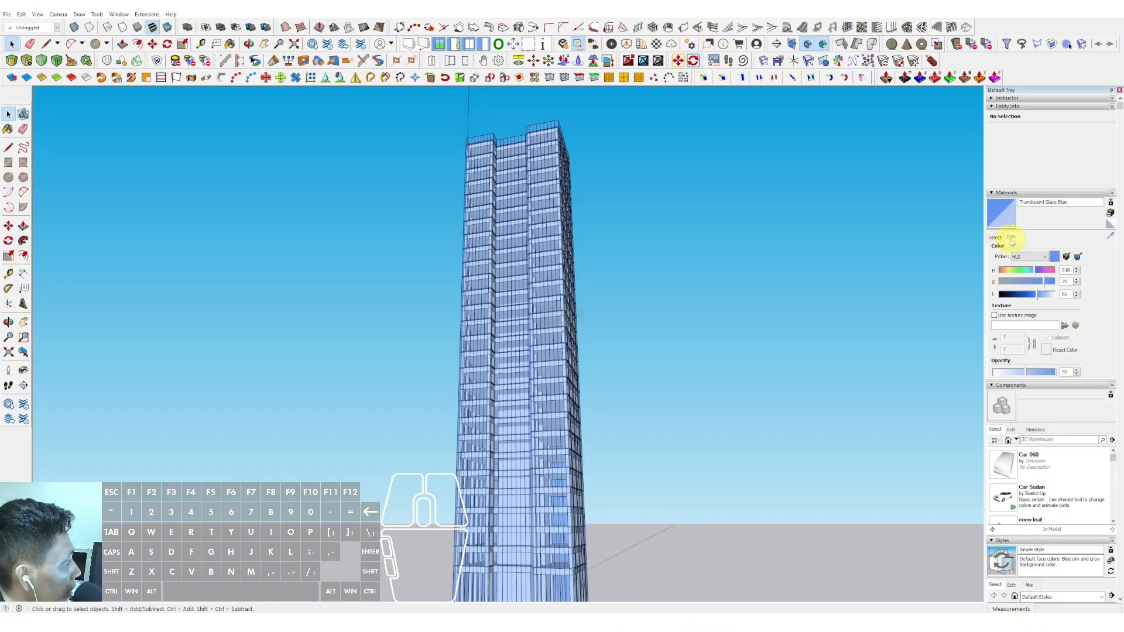
{"action": "left_click", "coordinate": [1035, 373]}
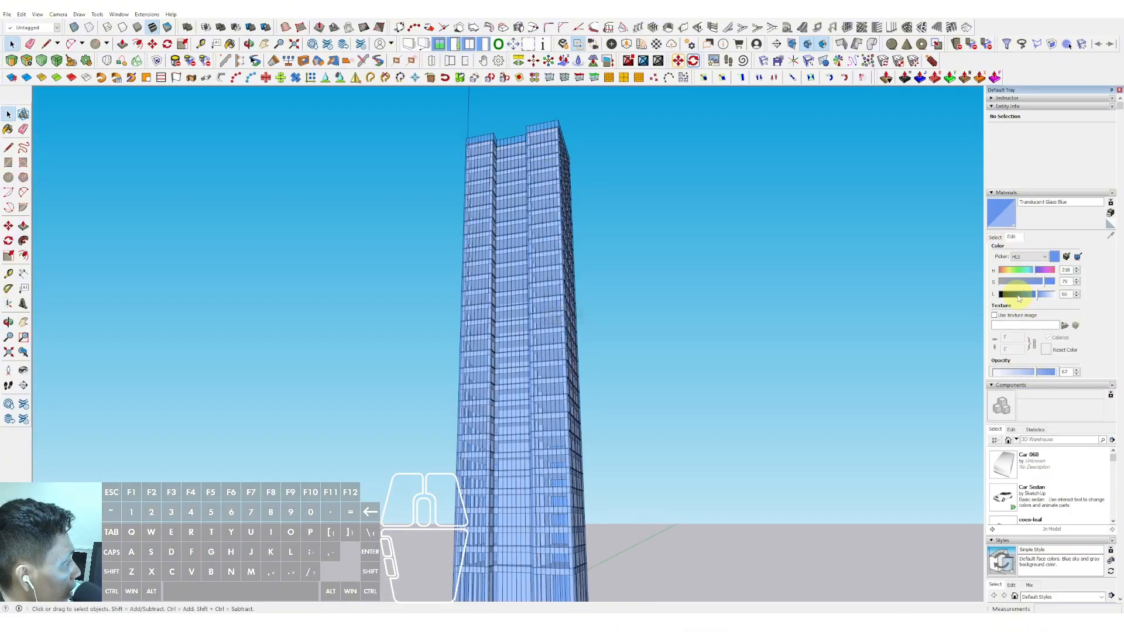
Try a pale grey tint for the glass with saturation 22 and a high lightness, checking it on the tower.
{"action": "left_click", "coordinate": [1018, 296]}
{"action": "left_click", "coordinate": [1014, 284]}
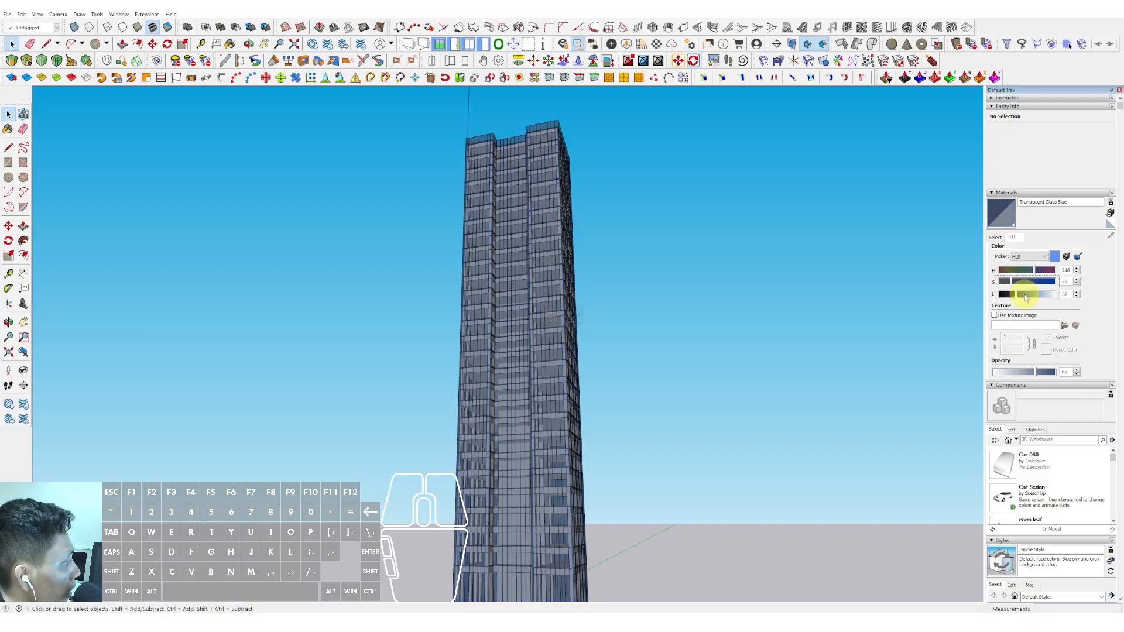
{"action": "left_click", "coordinate": [1025, 296]}
{"action": "left_click_drag", "start_coordinate": [1036, 298], "coordinate": [1042, 296]}
{"action": "scroll", "coordinate": [583, 271], "scroll_direction": "down", "scroll_amount": 2}
{"action": "scroll", "coordinate": [583, 271], "scroll_direction": "up", "scroll_amount": 3}
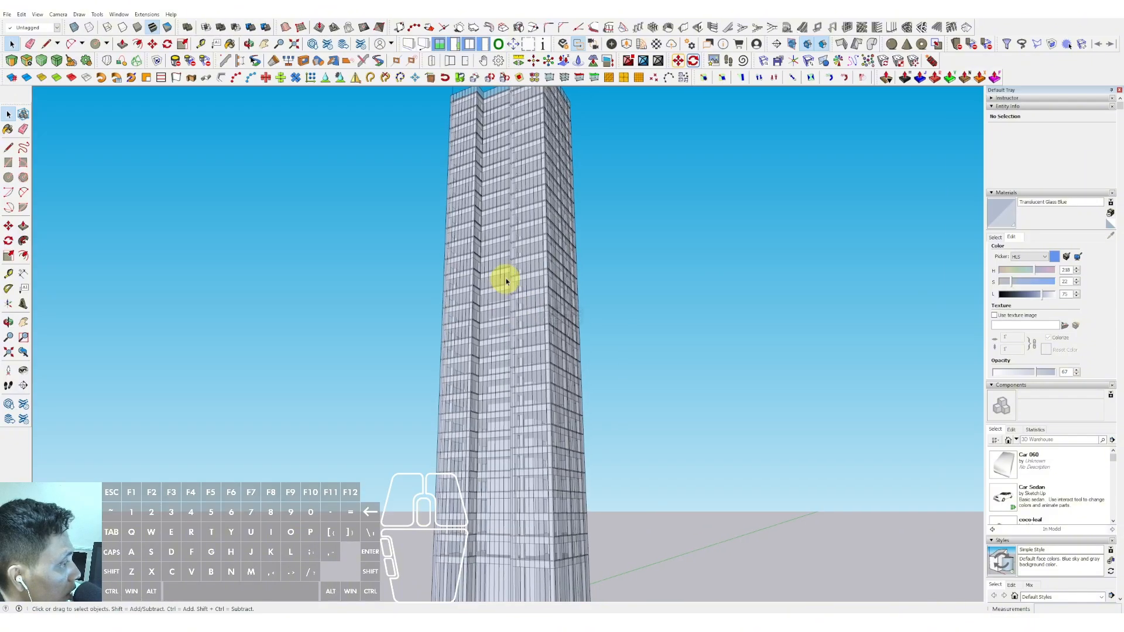
{"action": "scroll", "coordinate": [504, 278], "scroll_direction": "down", "scroll_amount": 2}
Darken the glass by setting its lightness to 25 and check the tower from another side.
{"action": "left_click", "coordinate": [1017, 296]}
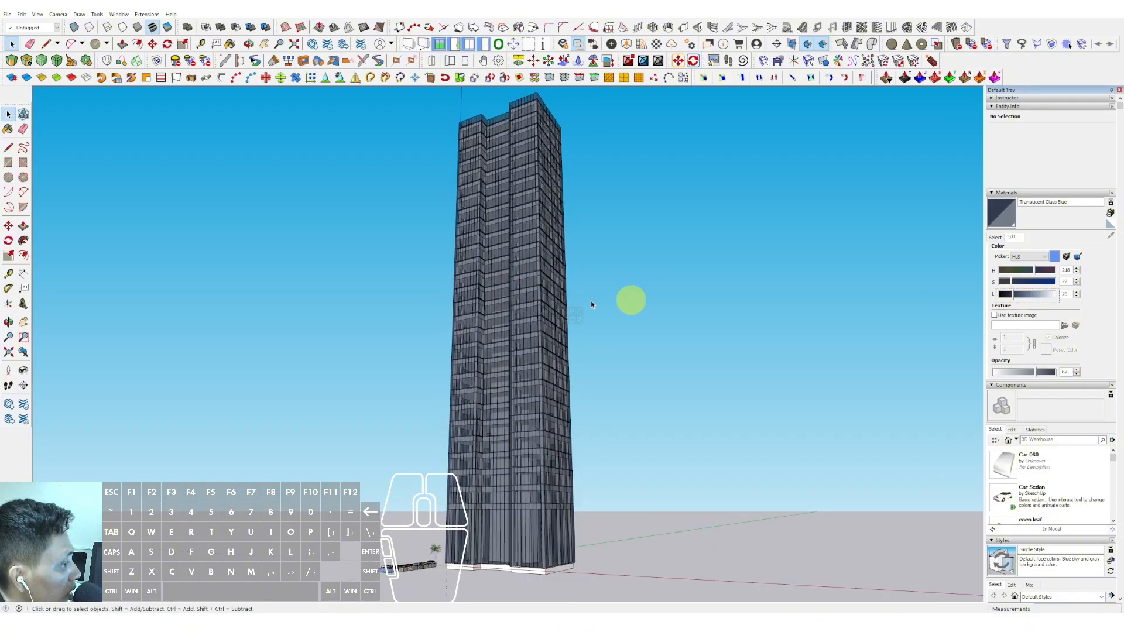
{"action": "scroll", "coordinate": [489, 306], "scroll_direction": "down", "scroll_amount": 1}
{"action": "middle_click_drag", "start_coordinate": [700, 281], "coordinate": [780, 289]}
{"action": "scroll", "coordinate": [520, 299], "scroll_direction": "up", "scroll_amount": 3}
{"action": "middle_click_drag", "start_coordinate": [519, 299], "coordinate": [522, 371]}
{"action": "scroll", "coordinate": [525, 379], "scroll_direction": "down", "scroll_amount": 2}
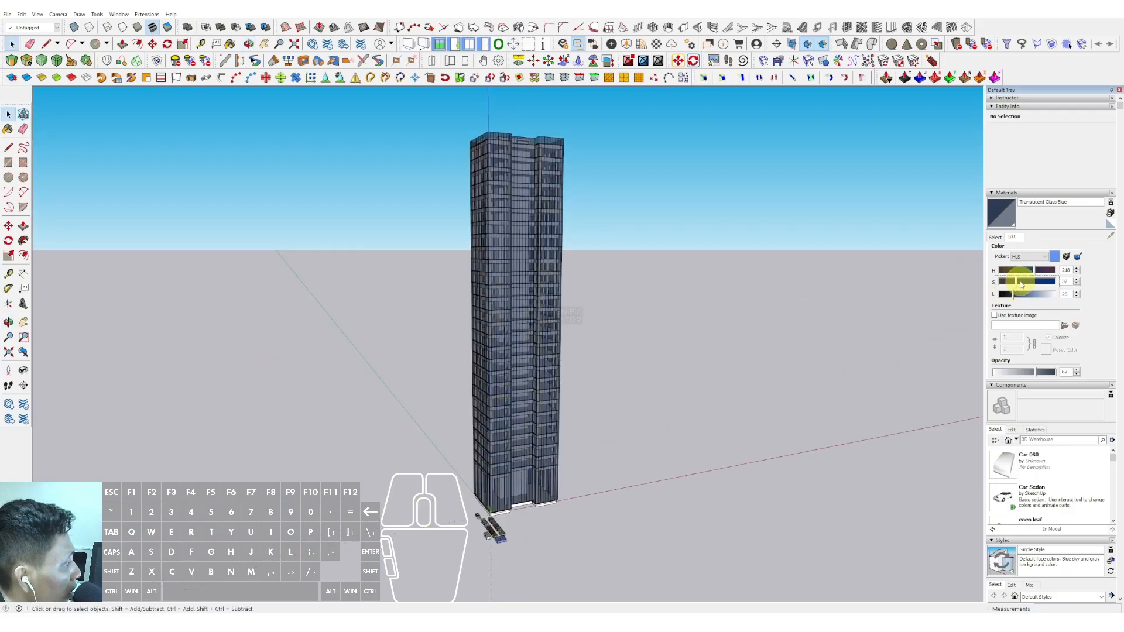
Set the glass material's saturation to 45 and lightness to 41, reviewing the tower's blue tint.
{"action": "left_click", "coordinate": [1032, 294]}
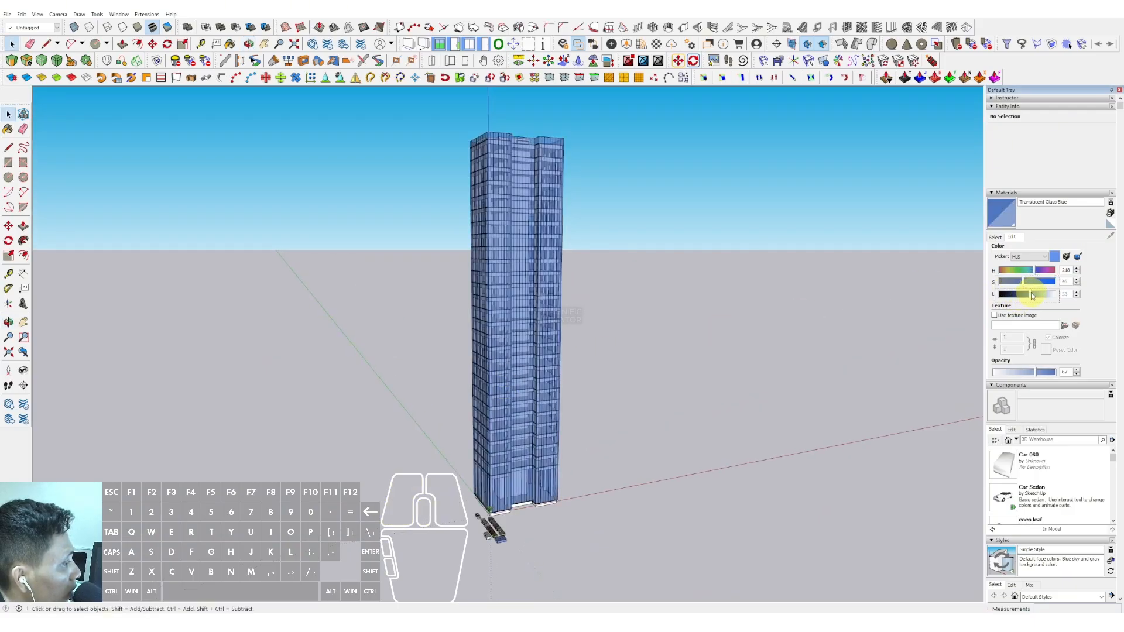
{"action": "middle_click_drag", "start_coordinate": [588, 277], "coordinate": [316, 206]}
{"action": "scroll", "coordinate": [592, 300], "scroll_direction": "up", "scroll_amount": 2}
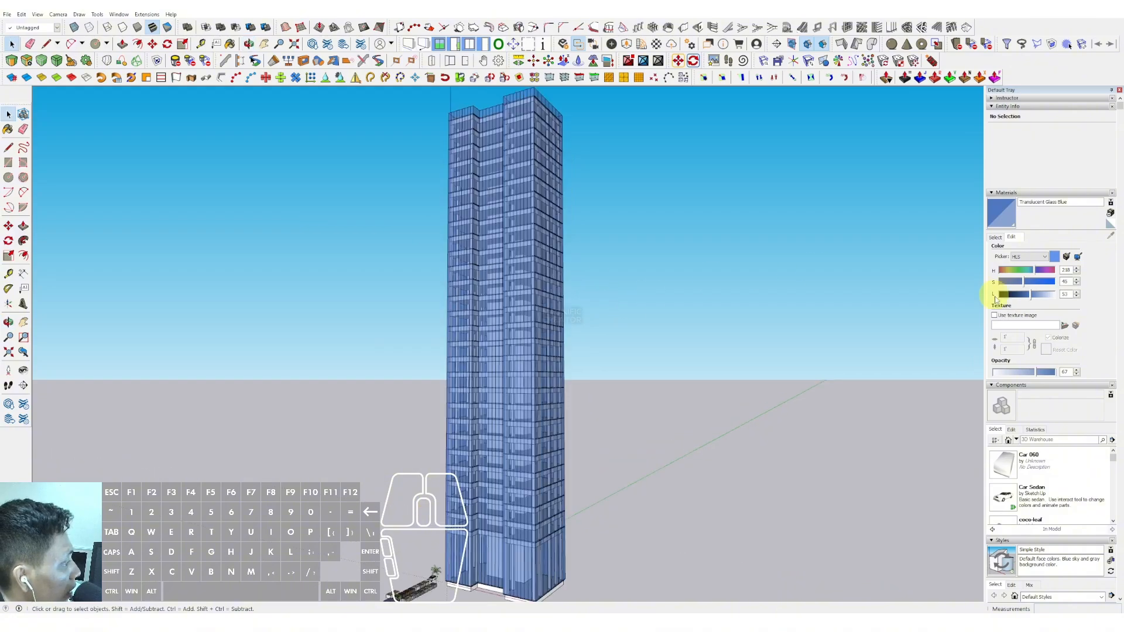
{"action": "left_click", "coordinate": [1022, 295]}
{"action": "scroll", "coordinate": [532, 263], "scroll_direction": "down", "scroll_amount": 2}
{"action": "middle_click_drag", "start_coordinate": [531, 264], "coordinate": [469, 193]}
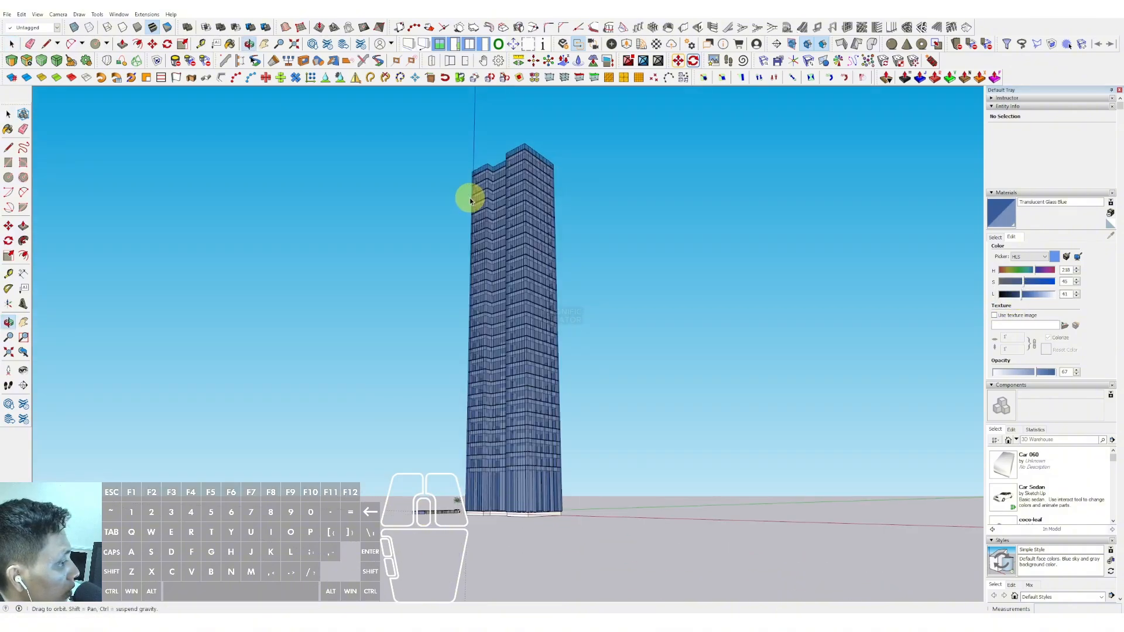
Tone down the glass material with saturation 21 and a darker lightness, and set its opacity to 83.
{"action": "left_click", "coordinate": [1018, 295]}
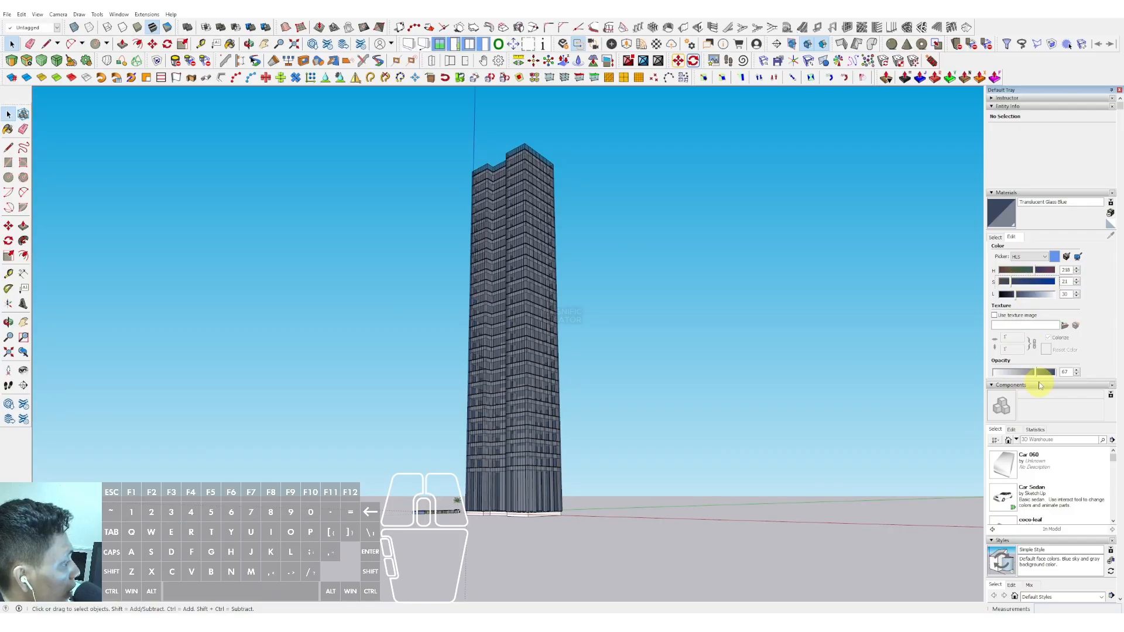
{"action": "left_click_drag", "start_coordinate": [1046, 376], "coordinate": [1048, 375]}
{"action": "middle_click_drag", "start_coordinate": [526, 305], "coordinate": [480, 186]}
Draw a narrow rectangle about 13830 mm long across the recessed facade at roof slab level and extrude it outward into a ledge.
{"action": "scroll", "coordinate": [552, 195], "scroll_direction": "up", "scroll_amount": 1}
{"action": "middle_click_drag", "start_coordinate": [552, 195], "coordinate": [497, 387]}
{"action": "scroll", "coordinate": [572, 284], "scroll_direction": "up", "scroll_amount": 5}
{"action": "scroll", "coordinate": [542, 266], "scroll_direction": "up", "scroll_amount": 5}
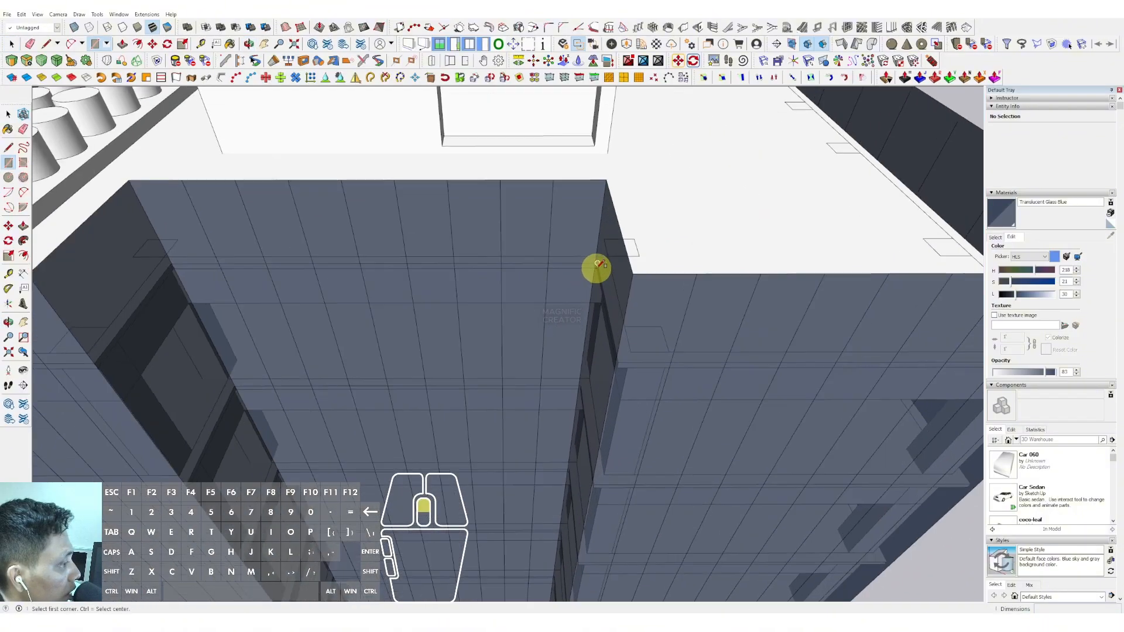
{"action": "key", "text": "r"}
{"action": "left_click", "coordinate": [595, 258]}
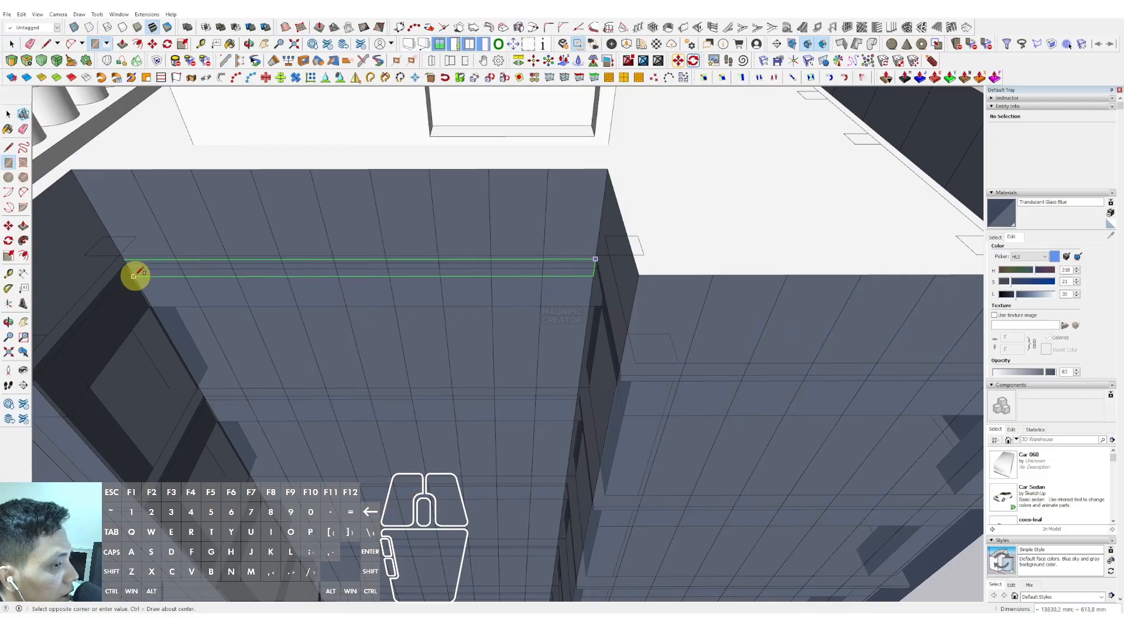
{"action": "left_click", "coordinate": [151, 273]}
{"action": "scroll", "coordinate": [539, 259], "scroll_direction": "up", "scroll_amount": 1}
{"action": "key", "text": "p"}
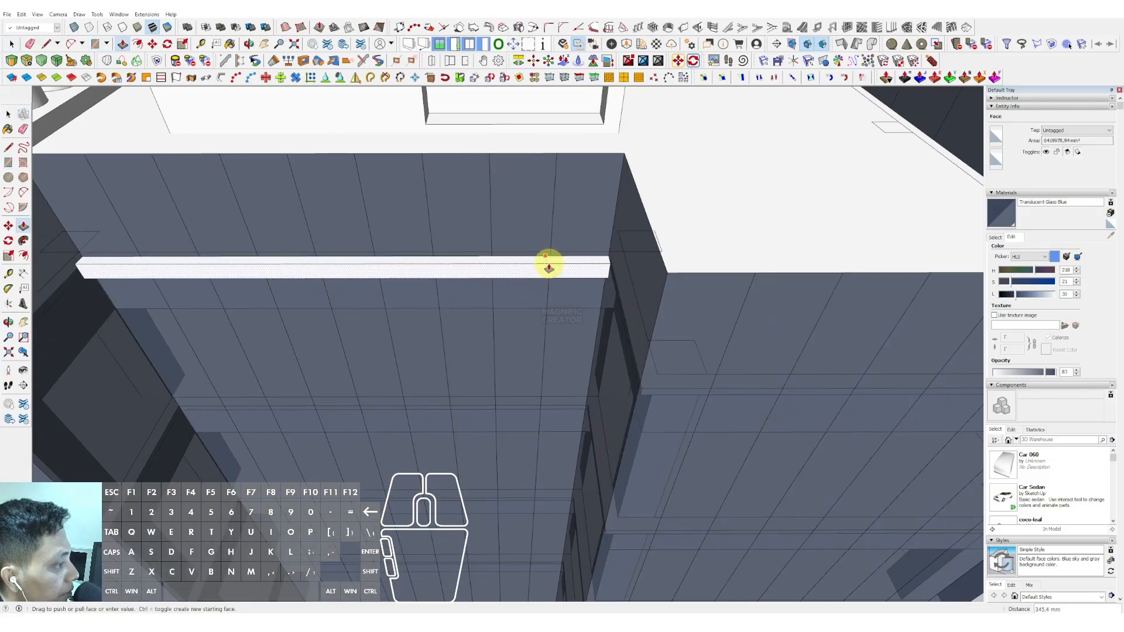
{"action": "left_click", "coordinate": [552, 283]}
{"action": "key", "text": "space"}
Group the whole ledge and open the group for editing.
{"action": "scroll", "coordinate": [479, 281], "scroll_direction": "down", "scroll_amount": 1}
{"action": "middle_click_drag", "start_coordinate": [479, 281], "coordinate": [490, 229]}
{"action": "triple_click", "coordinate": [500, 261]}
{"action": "key", "text": "shift+w"}
{"action": "scroll", "coordinate": [500, 262], "scroll_direction": "down", "scroll_amount": 1}
{"action": "double_click", "coordinate": [466, 257]}
Draw a sloping line across the lower part of the ledge's end face and a small notch outline above it.
{"action": "scroll", "coordinate": [592, 222], "scroll_direction": "up", "scroll_amount": 8}
{"action": "scroll", "coordinate": [551, 205], "scroll_direction": "down", "scroll_amount": 3}
{"action": "key", "text": "l"}
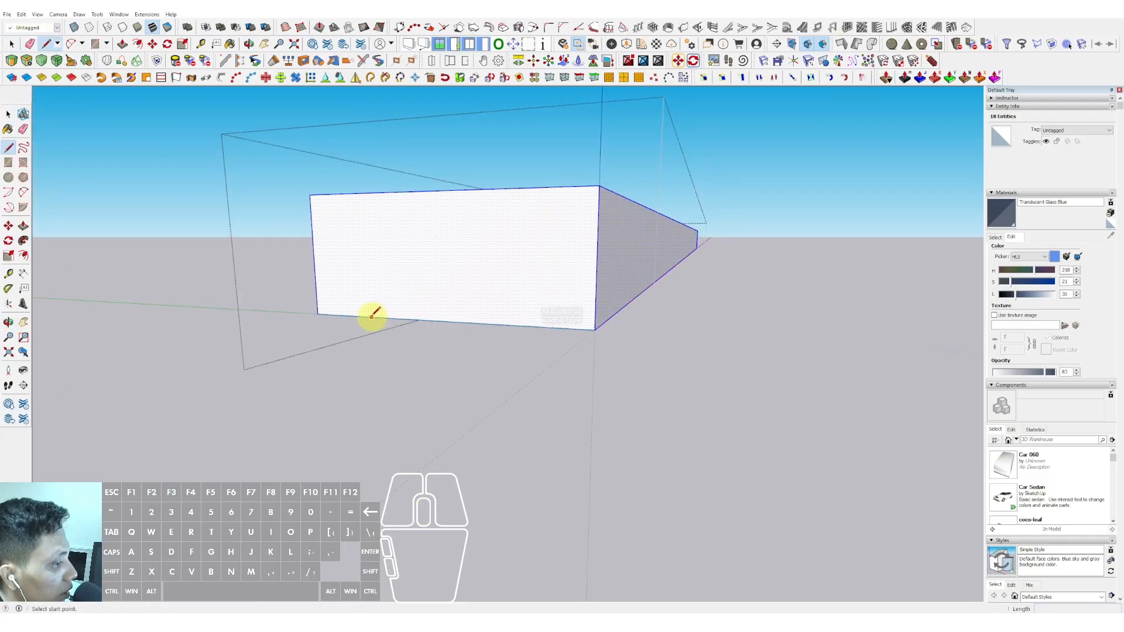
{"action": "left_click", "coordinate": [371, 317]}
{"action": "left_click", "coordinate": [596, 280]}
{"action": "key", "text": "space"}
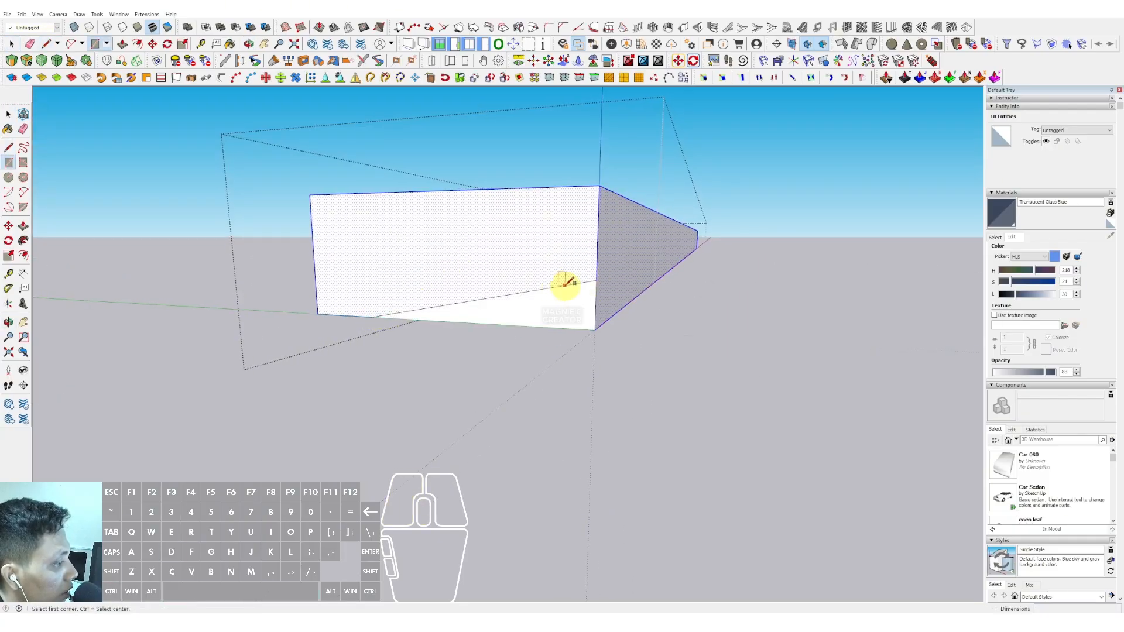
{"action": "key", "text": "d"}
{"action": "left_click", "coordinate": [578, 283]}
{"action": "left_click", "coordinate": [578, 253]}
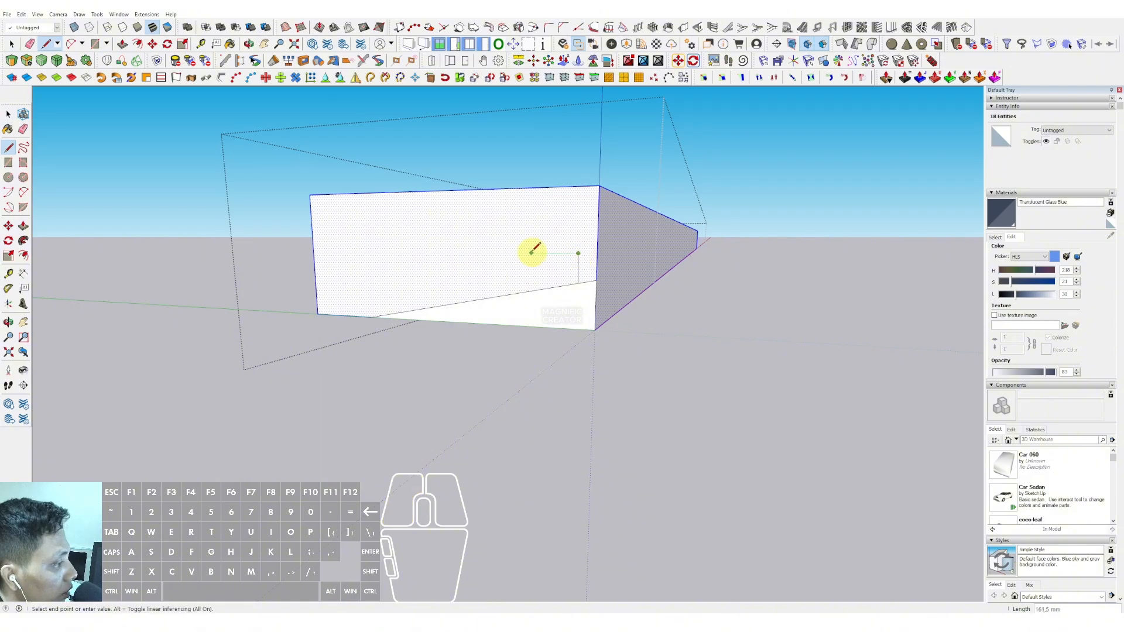
{"action": "left_click", "coordinate": [525, 291]}
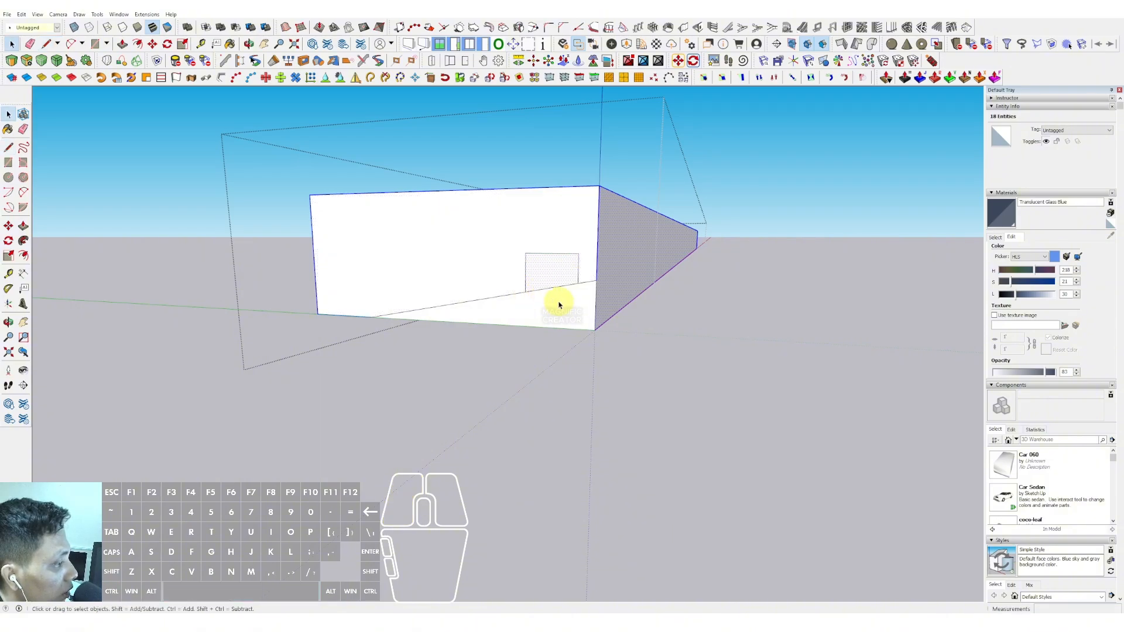
Push the lower wedge and the notch through the ledge's full length to cut them away.
{"action": "key", "text": "v"}
{"action": "left_click", "coordinate": [580, 304]}
{"action": "key", "text": "Escape"}
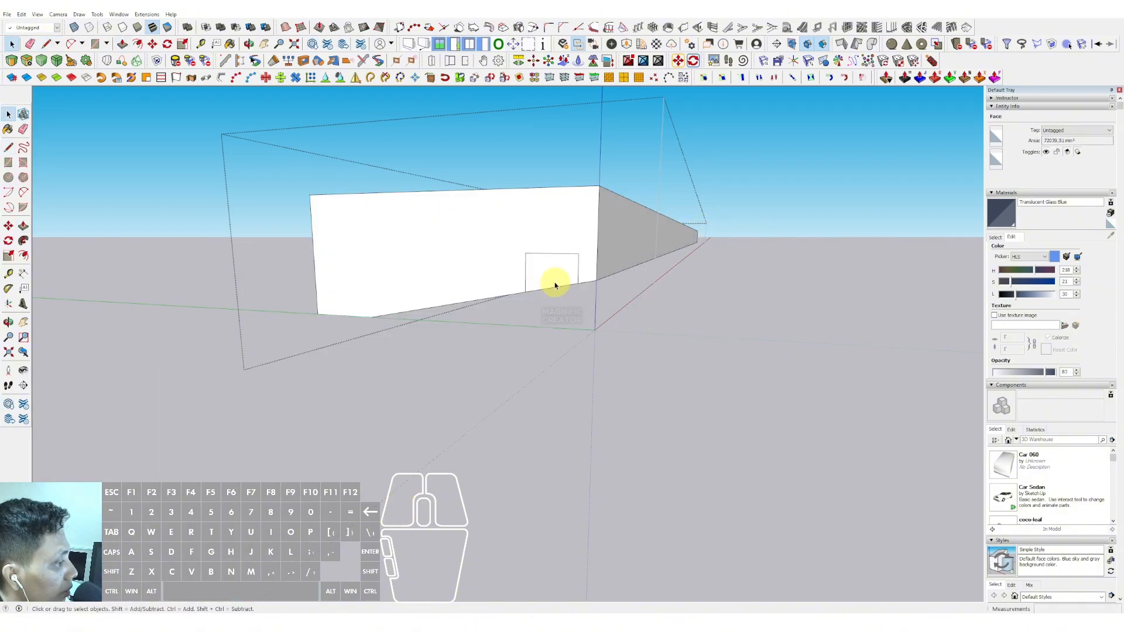
{"action": "left_click", "coordinate": [552, 284]}
{"action": "left_click", "coordinate": [698, 236]}
Draw a second notch of about 135 by 73 mm on the sloping underside and cut it along the full ledge.
{"action": "mouse_move", "coordinate": [592, 252]}
{"action": "middle_mouse_down"}
{"action": "mouse_move", "coordinate": [502, 188]}
{"action": "mouse_move", "coordinate": [635, 143]}
{"action": "mouse_move", "coordinate": [631, 181]}
{"action": "mouse_move", "coordinate": [534, 283]}
{"action": "mouse_move", "coordinate": [614, 276]}
{"action": "mouse_move", "coordinate": [584, 269]}
{"action": "middle_mouse_up"}
{"action": "key", "text": "r"}
{"action": "left_click", "coordinate": [571, 271]}
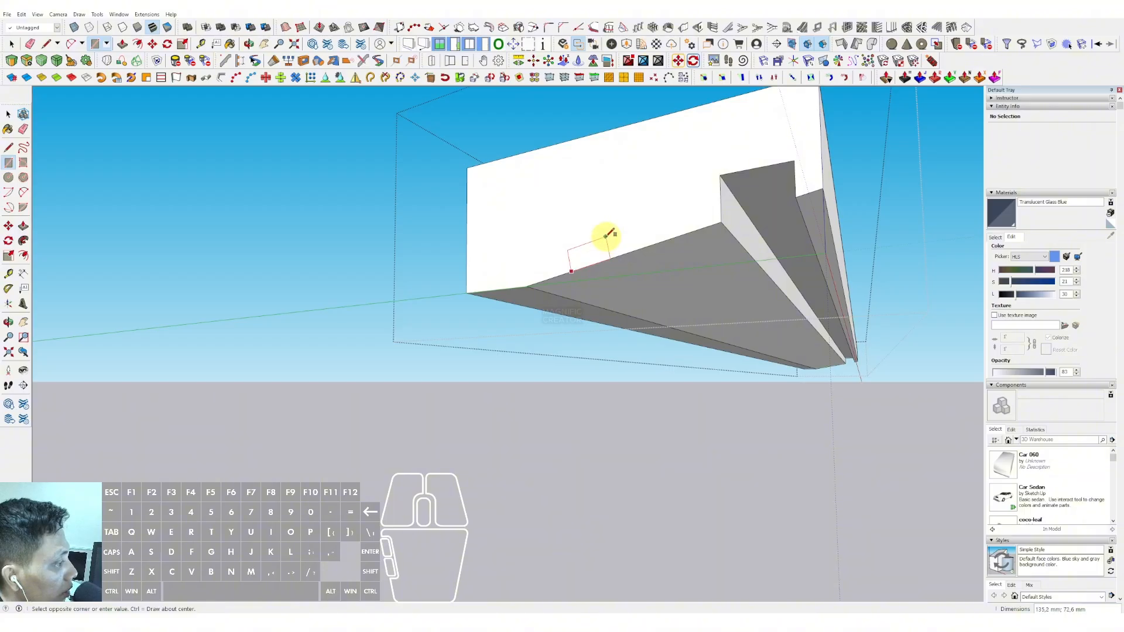
{"action": "left_click", "coordinate": [605, 236]}
{"action": "key", "text": "space"}
{"action": "key", "text": "v"}
{"action": "left_click", "coordinate": [592, 254]}
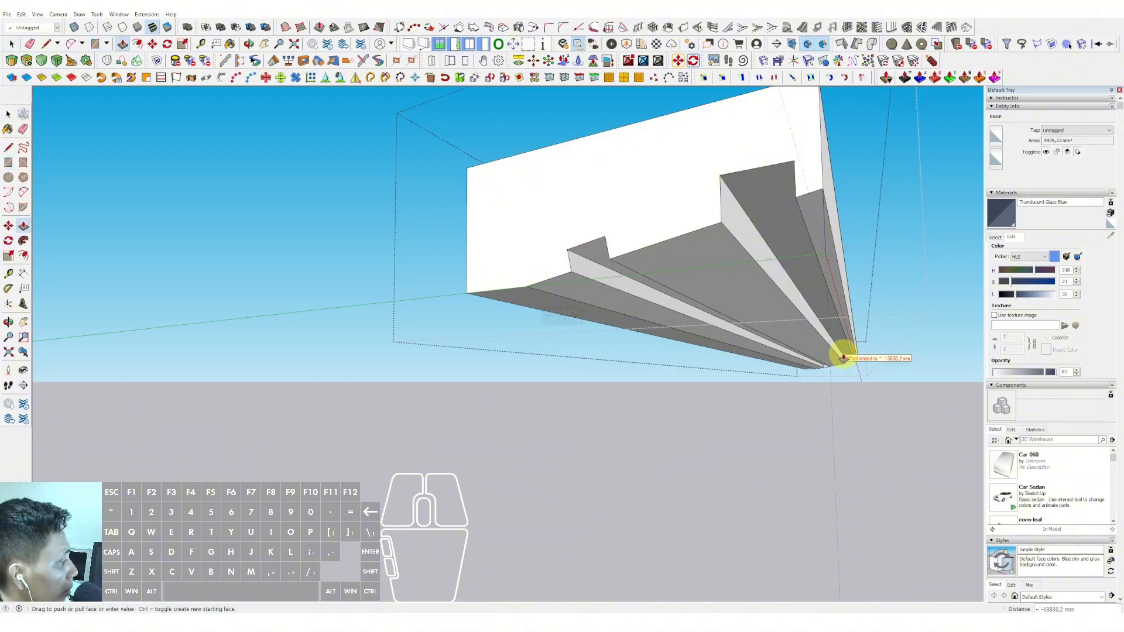
{"action": "key", "text": "space"}
Add a third notch about 50 mm square near the back of the underside and cut it along the full ledge.
{"action": "middle_click_drag", "start_coordinate": [855, 366], "coordinate": [540, 283]}
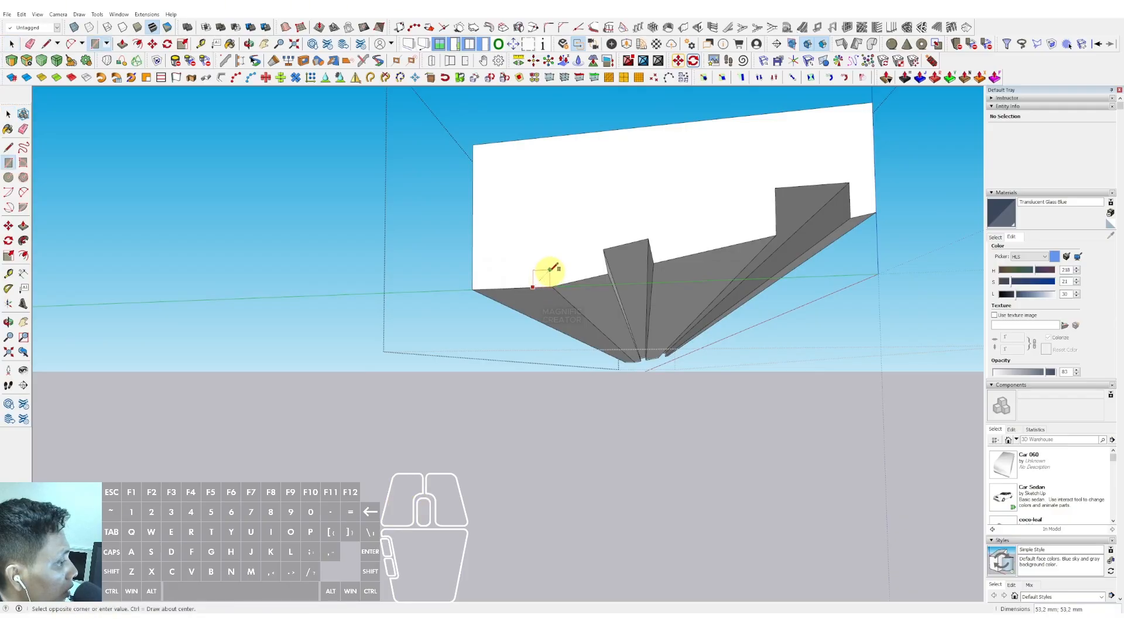
{"action": "key", "text": "v"}
{"action": "left_click", "coordinate": [541, 274]}
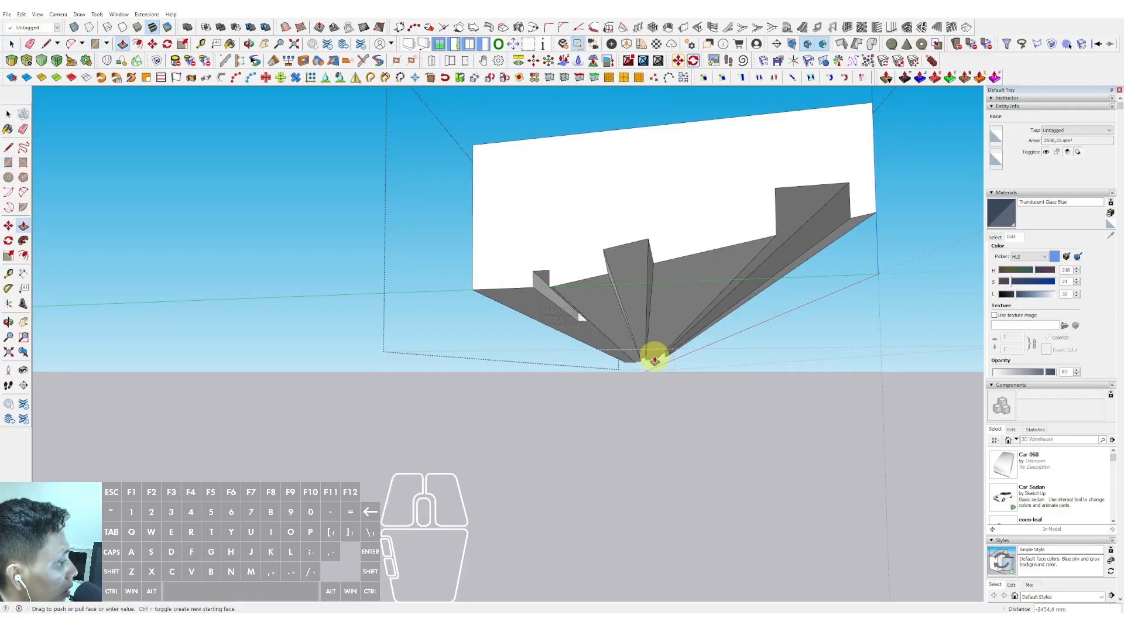
{"action": "left_click", "coordinate": [645, 363]}
{"action": "key", "text": "space"}
Draw a sloping line across the top of the end face from the front edge to the back corner.
{"action": "middle_click_drag", "start_coordinate": [572, 316], "coordinate": [372, 290]}
{"action": "middle_click_drag", "start_coordinate": [514, 247], "coordinate": [575, 280]}
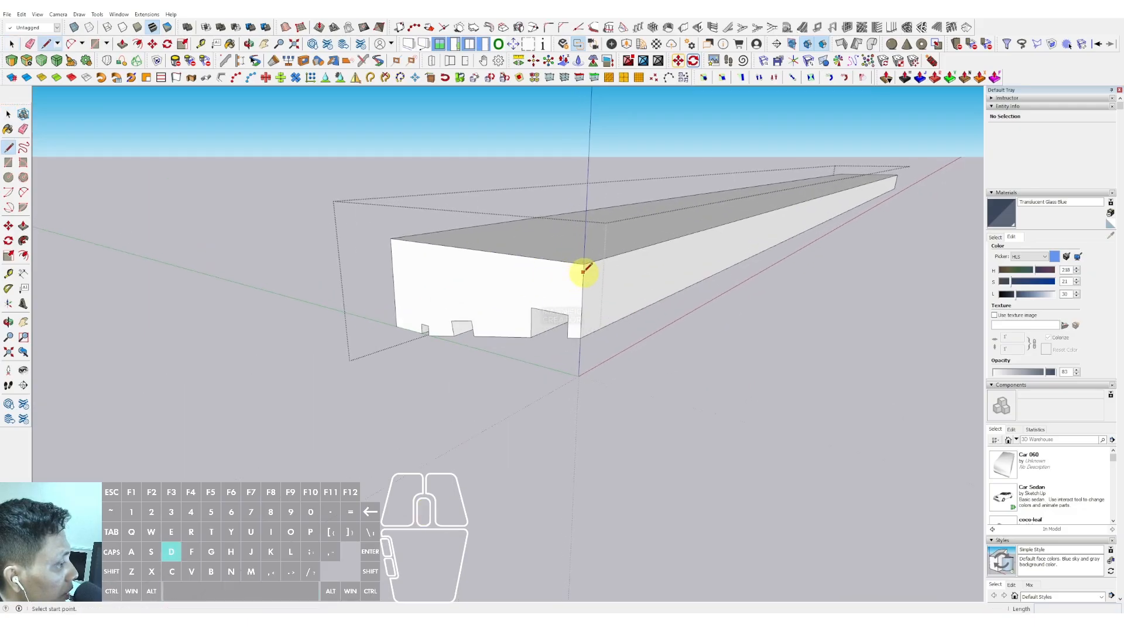
{"action": "left_click", "coordinate": [583, 275]}
{"action": "left_click", "coordinate": [391, 239]}
{"action": "key", "text": "space"}
{"action": "scroll", "coordinate": [550, 267], "scroll_direction": "up", "scroll_amount": 1}
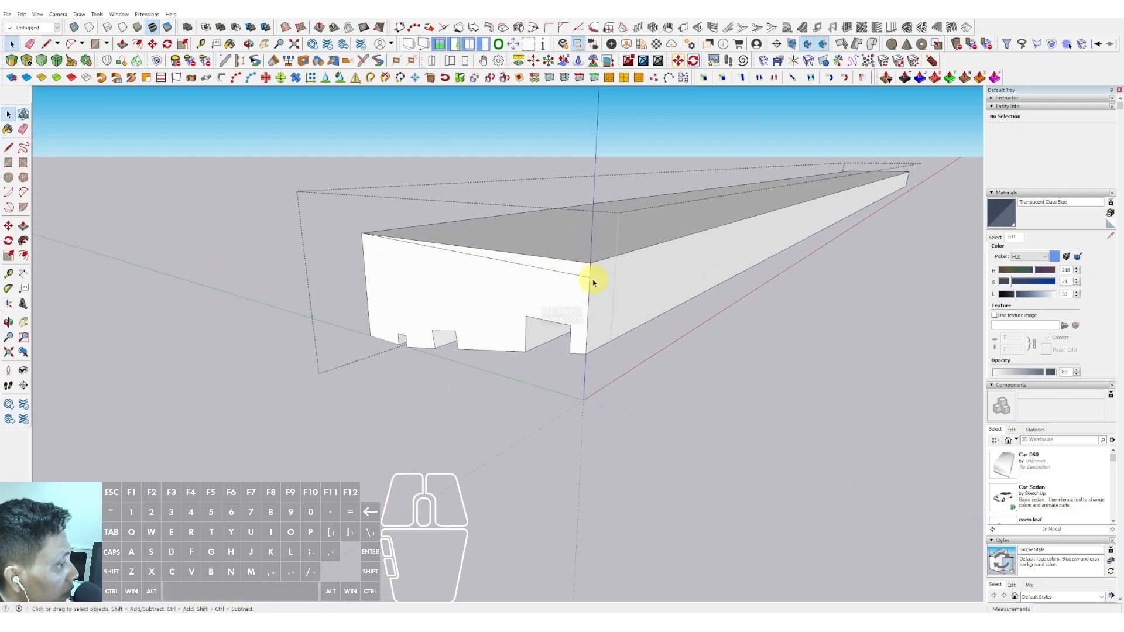
Round the upper front corner with an arc and push the leftover strip above it away along the full length.
{"action": "key", "text": "a"}
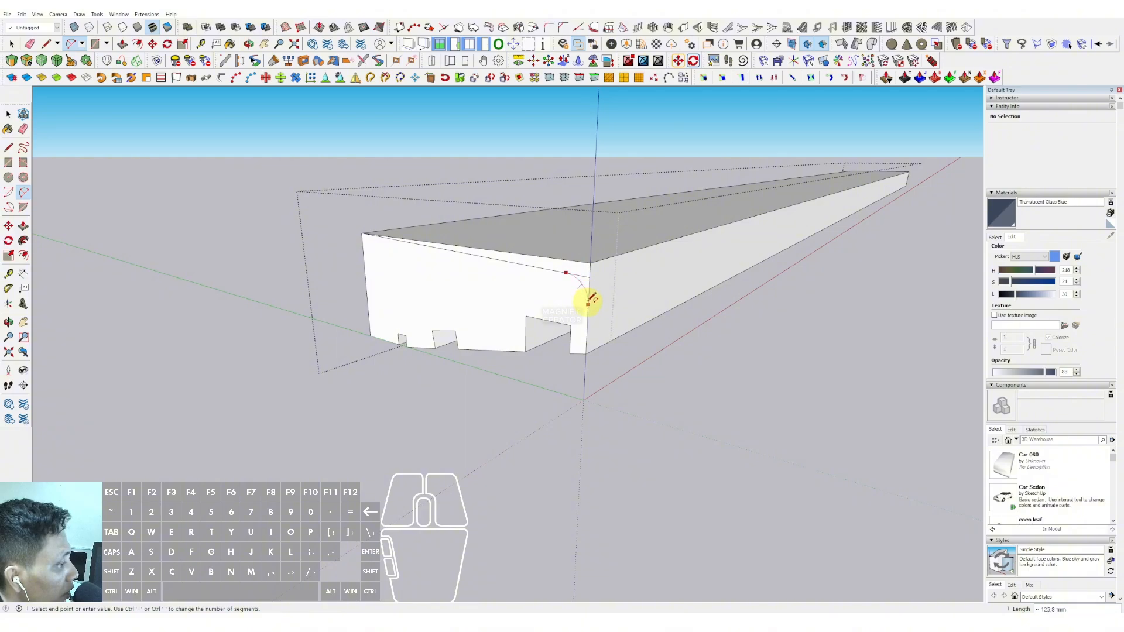
{"action": "left_click", "coordinate": [589, 301]}
{"action": "scroll", "coordinate": [587, 287], "scroll_direction": "up", "scroll_amount": 1}
{"action": "key", "text": "e"}
{"action": "key", "text": "v"}
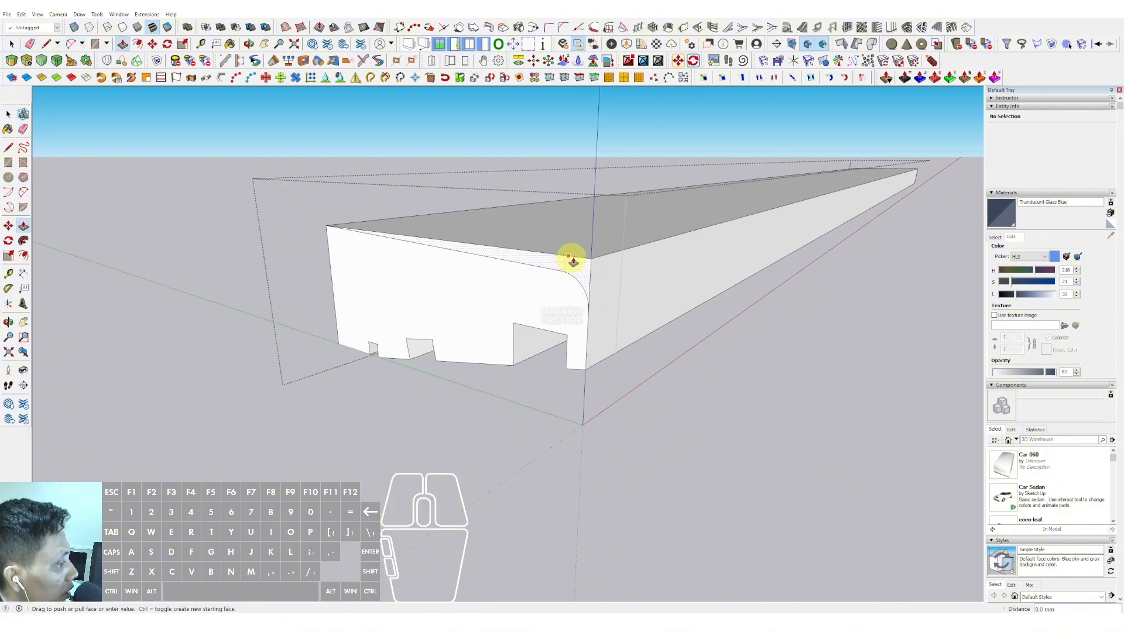
{"action": "left_click_drag", "start_coordinate": [572, 258], "coordinate": [732, 228]}
{"action": "left_click_drag", "start_coordinate": [905, 191], "coordinate": [916, 175]}
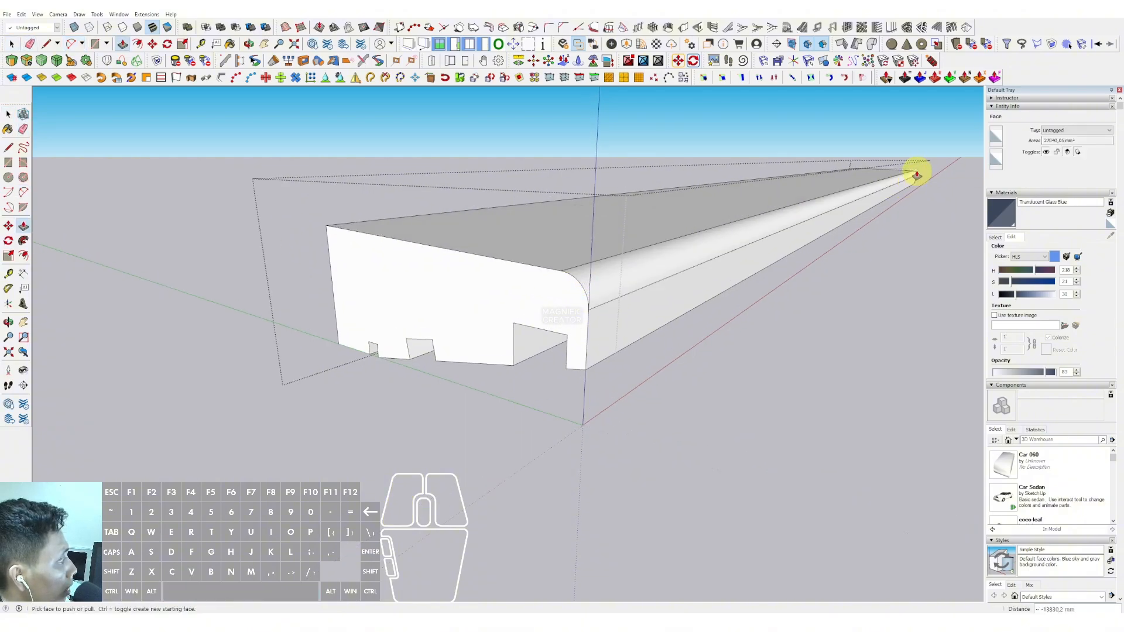
{"action": "key", "text": "space"}
Examine the shaped ledge profile from below and along its length.
{"action": "scroll", "coordinate": [582, 306], "scroll_direction": "down", "scroll_amount": 3}
{"action": "middle_click_drag", "start_coordinate": [730, 271], "coordinate": [640, 246]}
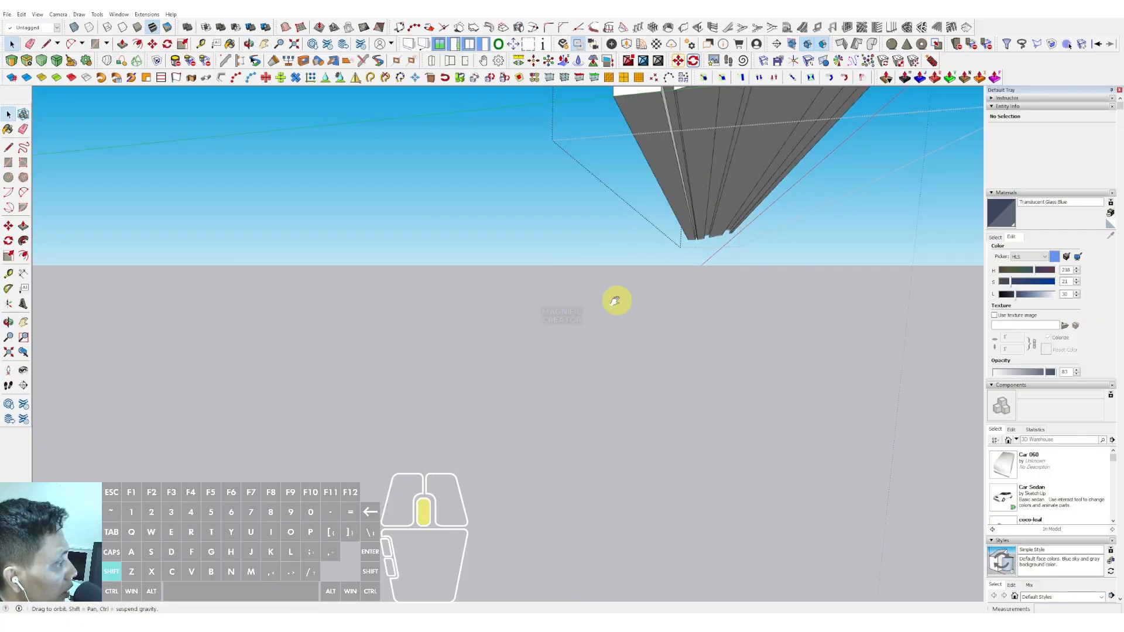
{"action": "middle_click_drag", "start_coordinate": [615, 301], "coordinate": [525, 169]}
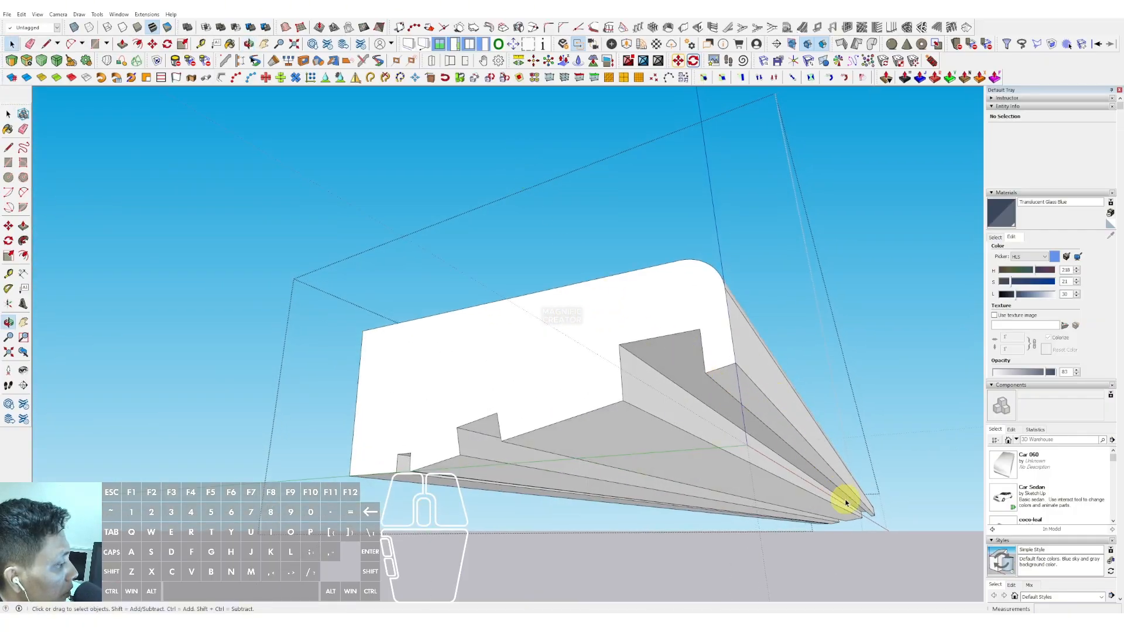
{"action": "middle_click_drag", "start_coordinate": [505, 438], "coordinate": [635, 301]}
{"action": "middle_click_drag", "start_coordinate": [540, 367], "coordinate": [515, 379]}
{"action": "middle_click_drag", "start_coordinate": [669, 338], "coordinate": [413, 375], "text": "shift"}
{"action": "middle_click_drag", "start_coordinate": [732, 311], "coordinate": [302, 264]}
{"action": "middle_click_drag", "start_coordinate": [482, 281], "coordinate": [398, 200]}
Turn the ledge group into a component.
{"action": "middle_click_drag", "start_coordinate": [625, 285], "coordinate": [525, 332]}
{"action": "right_click", "coordinate": [525, 331]}
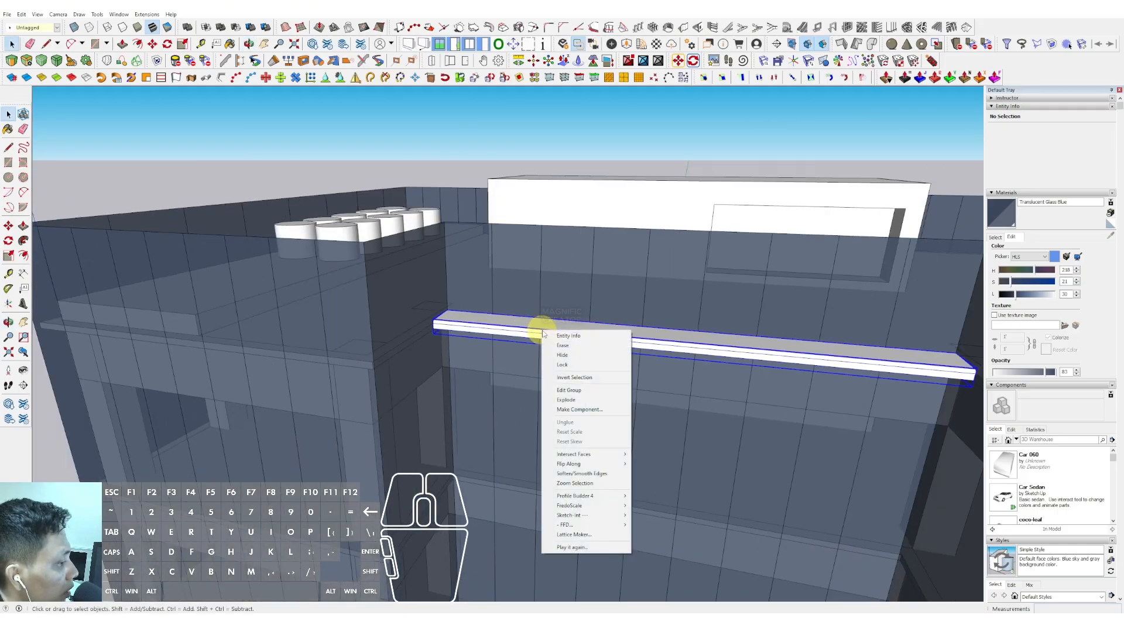
{"action": "left_click", "coordinate": [571, 406]}
{"action": "left_click", "coordinate": [392, 332]}
Copy the ledge component straight up to the top edge of the recessed glass facade.
{"action": "middle_click_drag", "start_coordinate": [444, 331], "coordinate": [645, 258]}
{"action": "scroll", "coordinate": [646, 258], "scroll_direction": "up", "scroll_amount": 5}
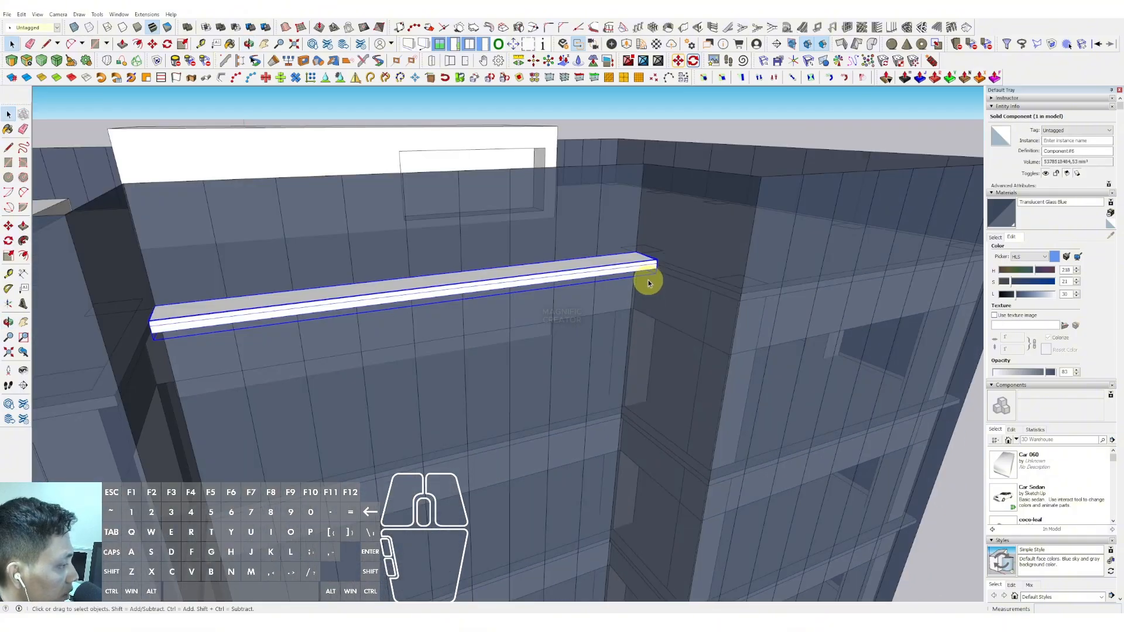
{"action": "key", "text": "m"}
{"action": "left_click", "coordinate": [646, 255]}
{"action": "key", "text": "ctrl"}
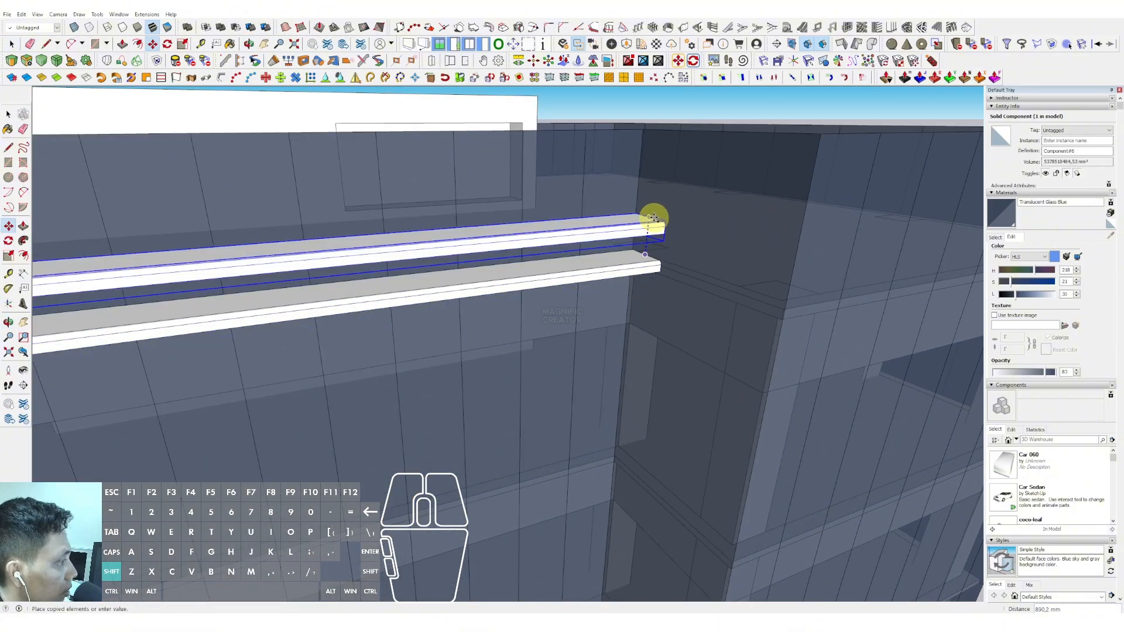
{"action": "scroll", "coordinate": [648, 221], "scroll_direction": "down", "scroll_amount": 3}
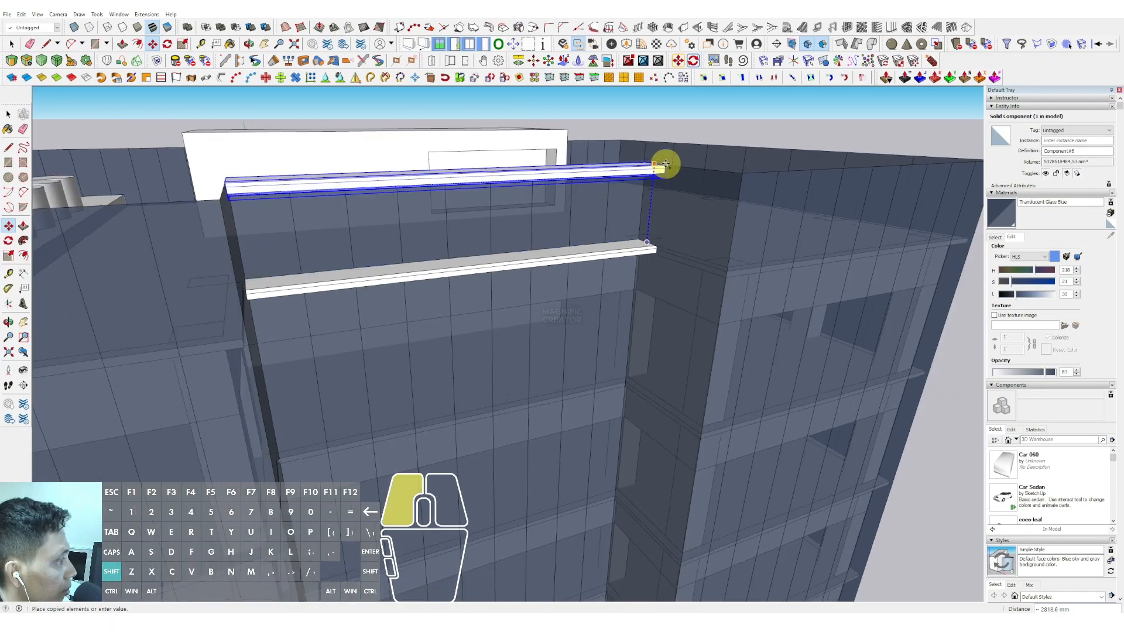
{"action": "scroll", "coordinate": [647, 232], "scroll_direction": "up", "scroll_amount": 1}
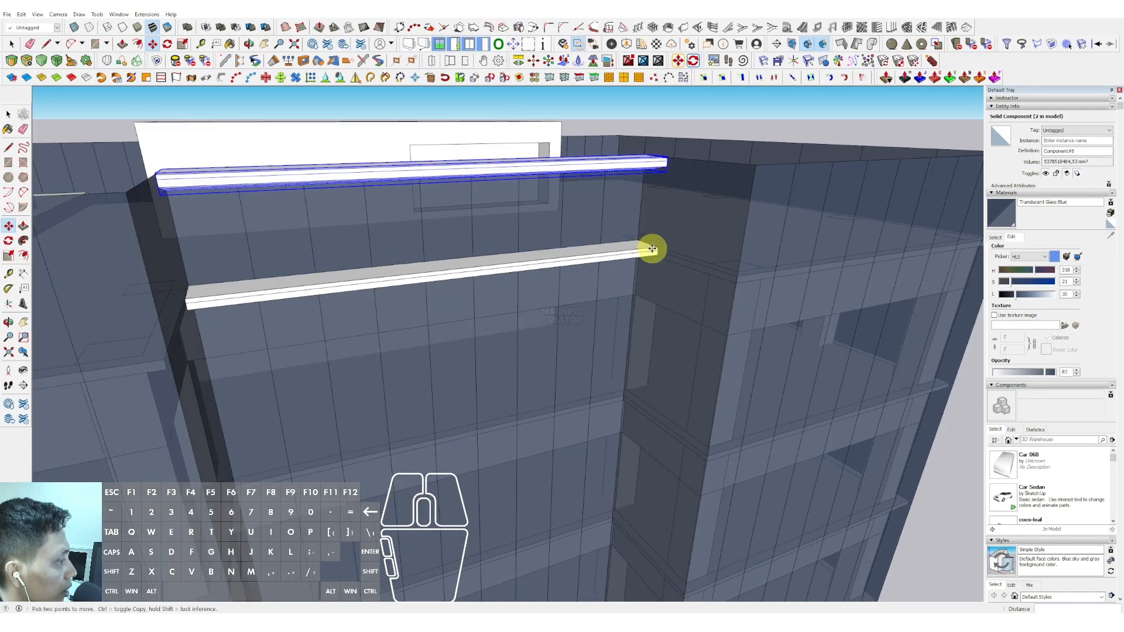
{"action": "scroll", "coordinate": [652, 248], "scroll_direction": "up", "scroll_amount": 2}
Move the lower ledge vertically to line it up with the roof slab.
{"action": "key", "text": "space"}
{"action": "left_click", "coordinate": [643, 248]}
{"action": "scroll", "coordinate": [642, 246], "scroll_direction": "up", "scroll_amount": 2}
{"action": "key", "text": "m"}
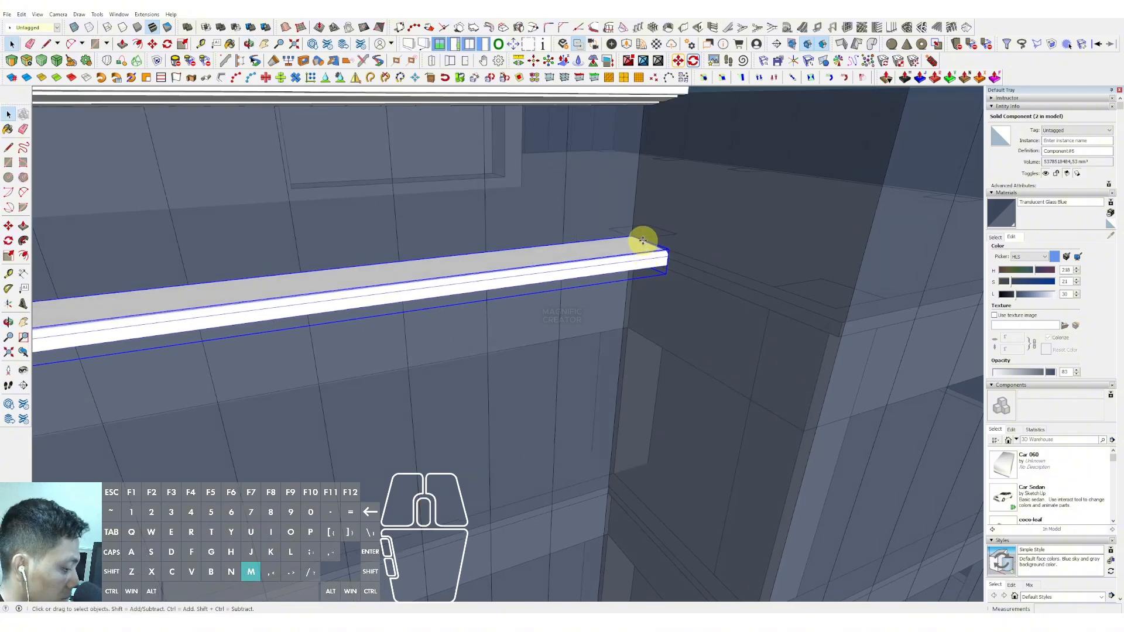
{"action": "left_click", "coordinate": [632, 235]}
{"action": "scroll", "coordinate": [639, 222], "scroll_direction": "down", "scroll_amount": 4}
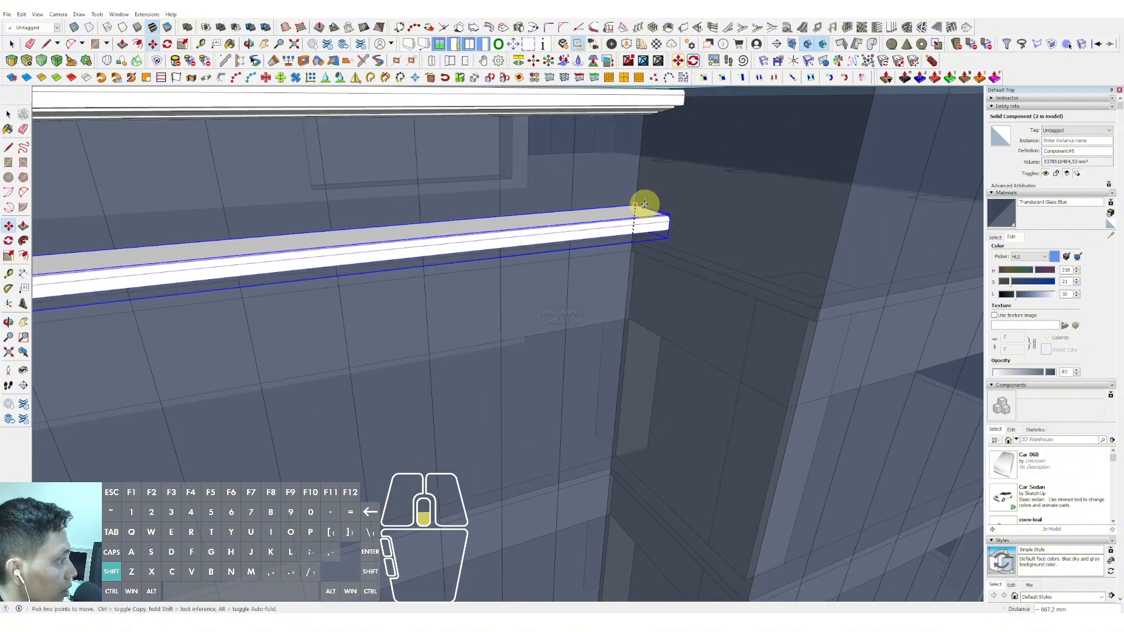
{"action": "middle_click_drag", "start_coordinate": [505, 409], "coordinate": [525, 309]}
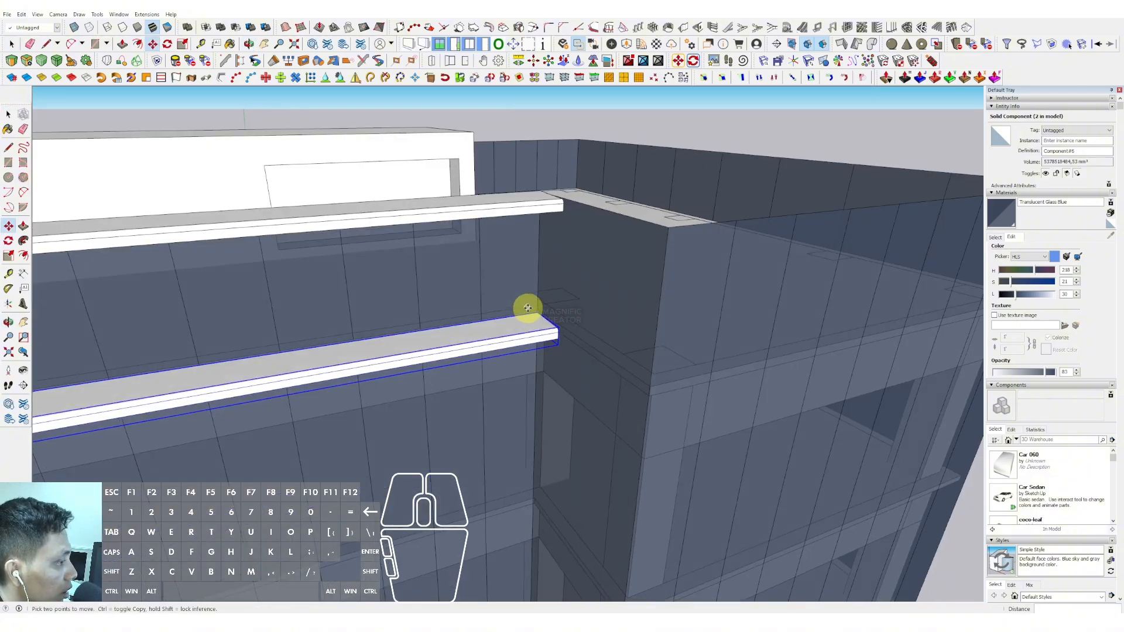
Copy the lower ledge one storey down and multiply the copy down the full height of the tower.
{"action": "key", "text": "ctrl"}
{"action": "left_click", "coordinate": [538, 313]}
{"action": "middle_click_drag", "start_coordinate": [536, 394], "coordinate": [557, 209], "text": "shift"}
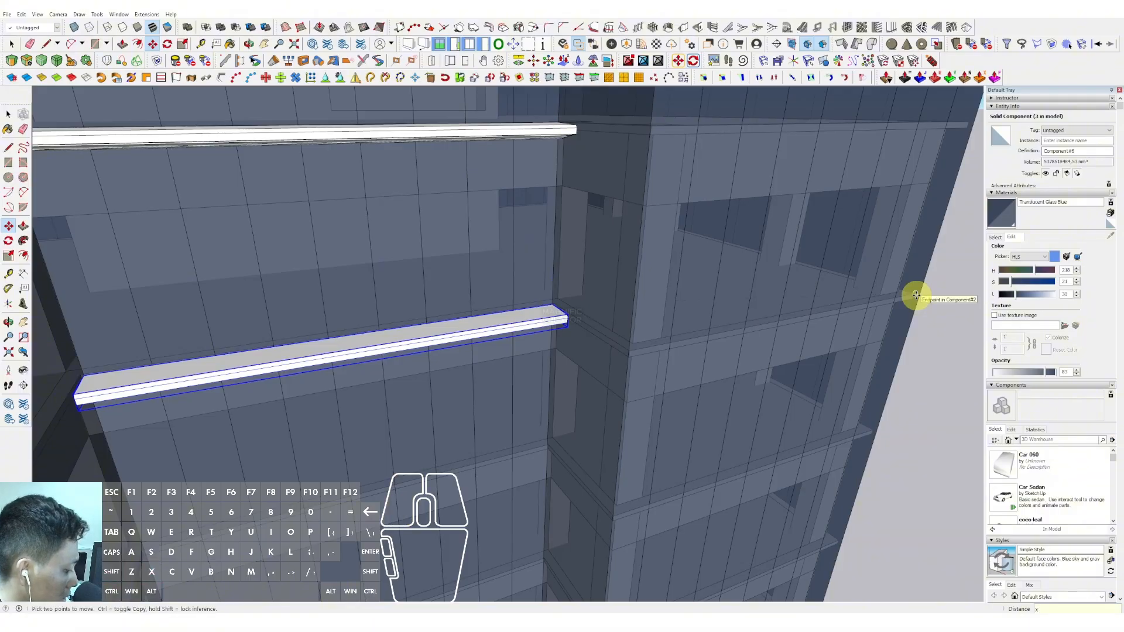
{"action": "key", "text": "Return"}
{"action": "key", "text": "space"}
Delete the surplus ledge copies below the tower's base and the lowest one just above the plinth.
{"action": "scroll", "coordinate": [691, 310], "scroll_direction": "down", "scroll_amount": 4}
{"action": "middle_click_drag", "start_coordinate": [524, 386], "coordinate": [515, 298]}
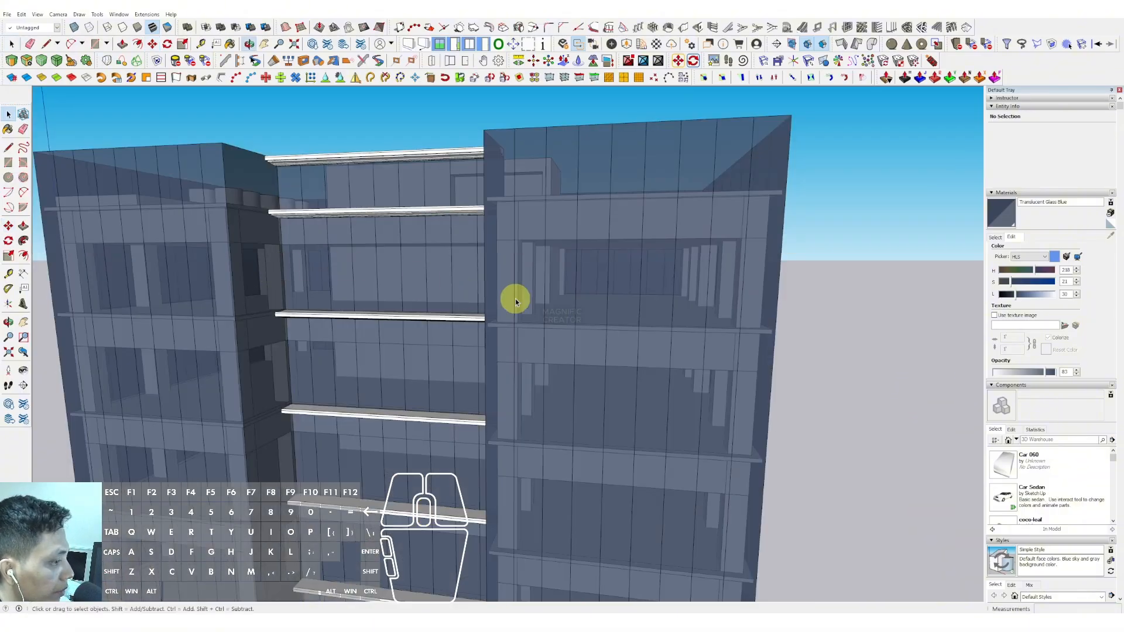
{"action": "scroll", "coordinate": [488, 293], "scroll_direction": "down", "scroll_amount": 6}
{"action": "mouse_move", "coordinate": [477, 163]}
{"action": "middle_mouse_down", "text": "shift"}
{"action": "mouse_move", "coordinate": [475, 193]}
{"action": "mouse_move", "coordinate": [471, 149]}
{"action": "middle_mouse_up", "text": "shift"}
{"action": "middle_click_drag", "start_coordinate": [451, 427], "coordinate": [468, 363]}
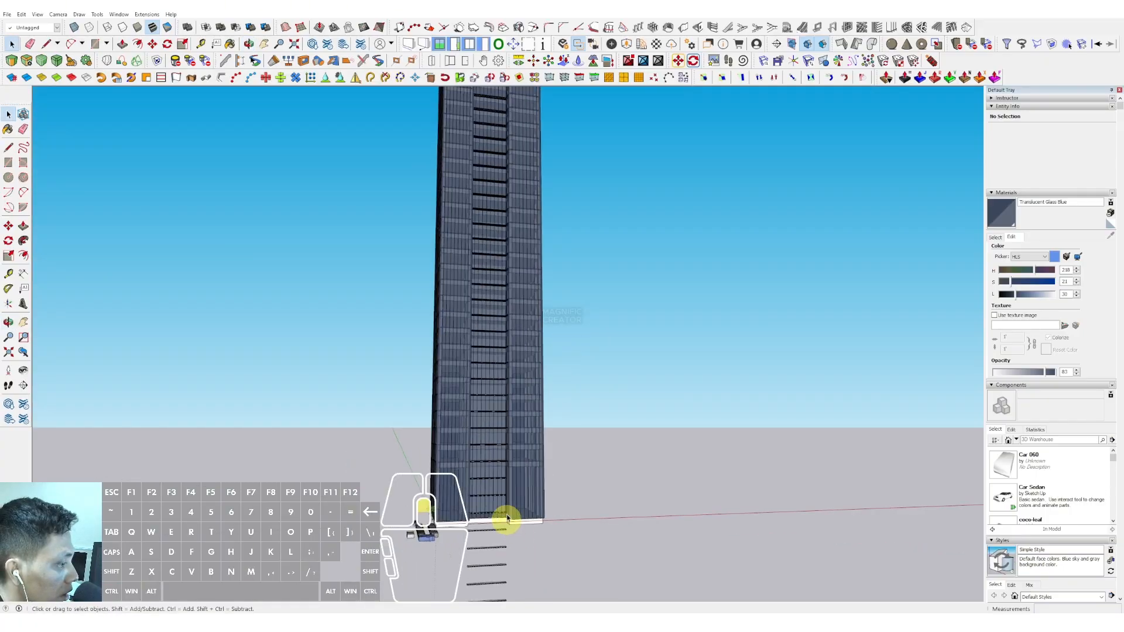
{"action": "middle_click_drag", "start_coordinate": [504, 519], "coordinate": [572, 389]}
{"action": "scroll", "coordinate": [525, 410], "scroll_direction": "up", "scroll_amount": 1}
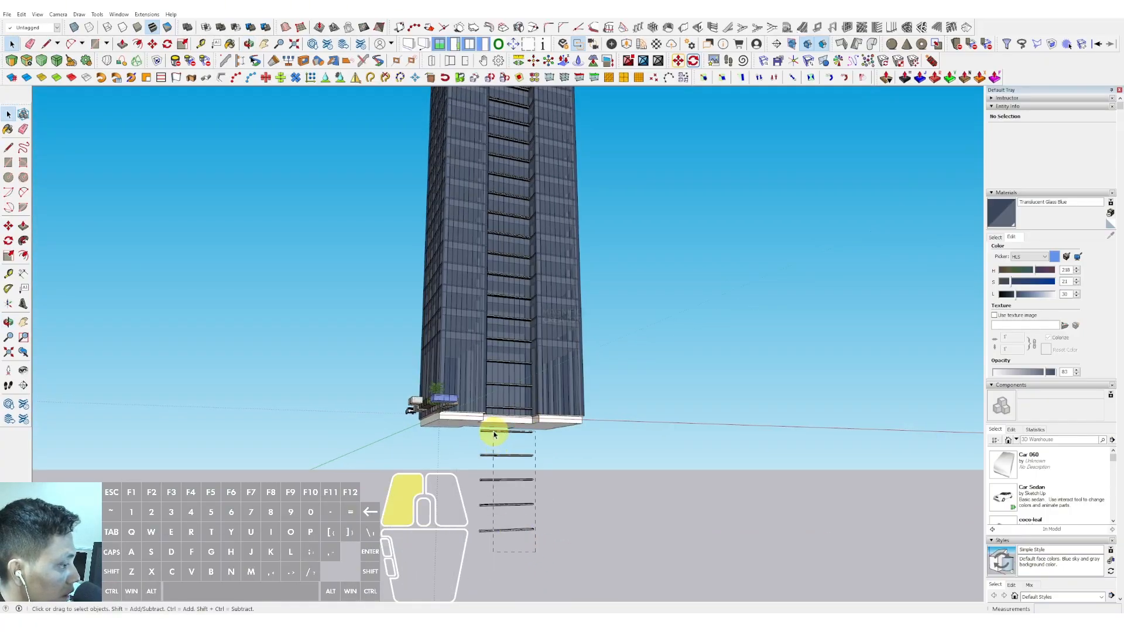
{"action": "middle_click_drag", "start_coordinate": [535, 347], "coordinate": [472, 466]}
{"action": "scroll", "coordinate": [501, 427], "scroll_direction": "up", "scroll_amount": 5}
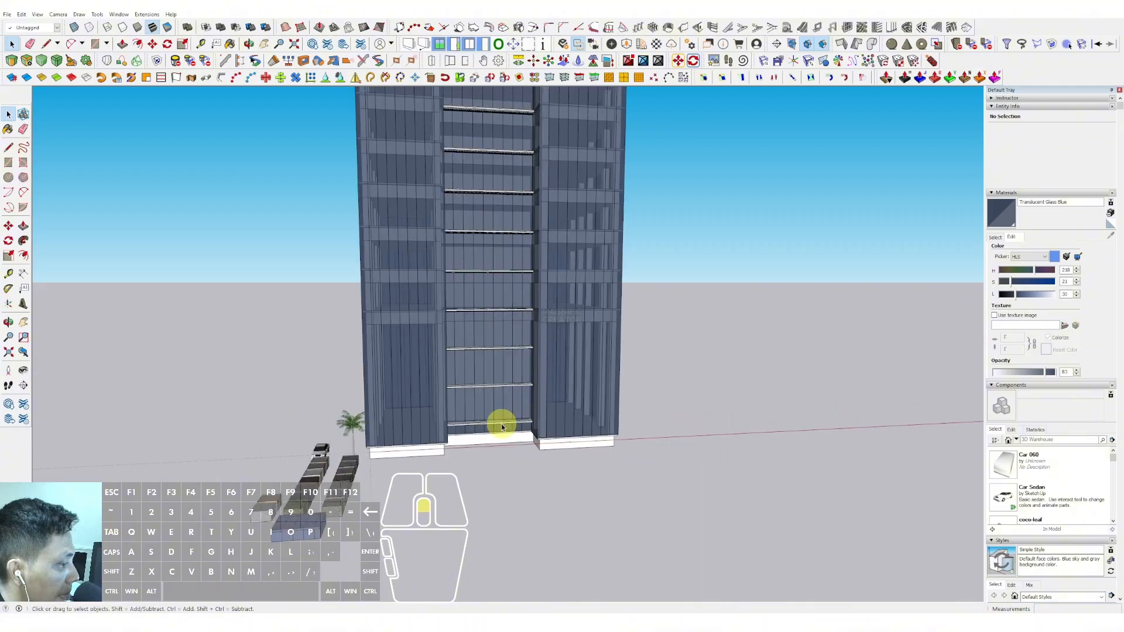
{"action": "scroll", "coordinate": [508, 421], "scroll_direction": "down", "scroll_amount": 2}
{"action": "middle_click_drag", "start_coordinate": [507, 422], "coordinate": [417, 366]}
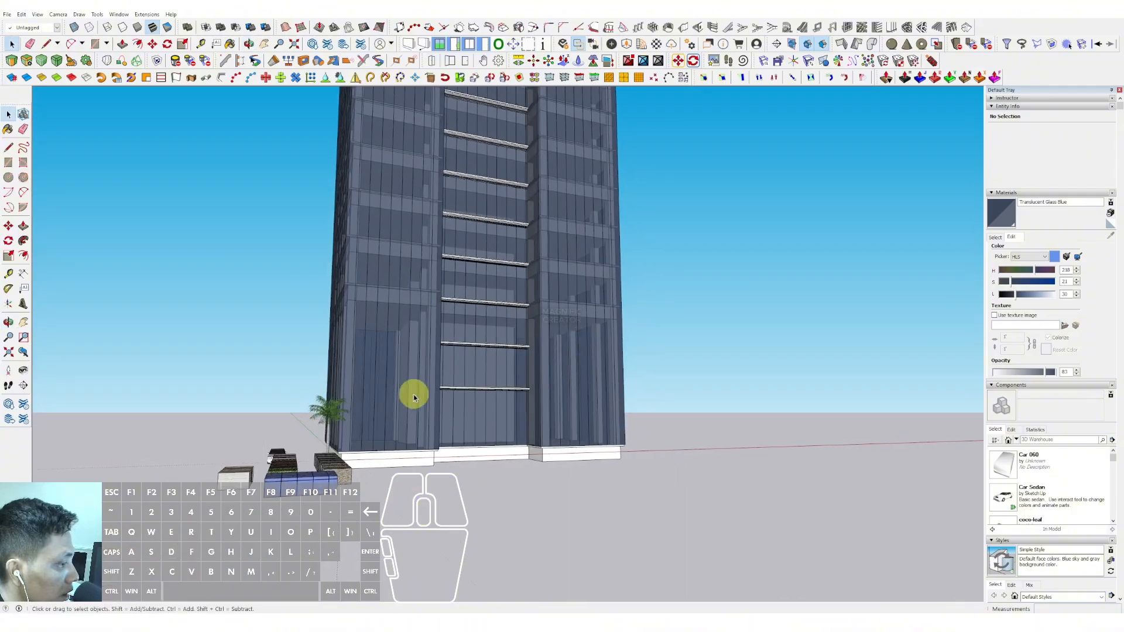
Select all the ledges on the recessed facade, excluding the plinth, and combine them into one group.
{"action": "scroll", "coordinate": [630, 410], "scroll_direction": "down", "scroll_amount": 2}
{"action": "middle_click_drag", "start_coordinate": [444, 409], "coordinate": [496, 372]}
{"action": "middle_click_drag", "start_coordinate": [572, 379], "coordinate": [515, 383]}
{"action": "middle_click_drag", "start_coordinate": [515, 383], "coordinate": [556, 284], "text": "shift"}
{"action": "middle_click_drag", "start_coordinate": [531, 324], "coordinate": [478, 304]}
{"action": "left_click", "coordinate": [478, 303]}
{"action": "middle_click_drag", "start_coordinate": [561, 414], "coordinate": [548, 441]}
{"action": "scroll", "coordinate": [549, 441], "scroll_direction": "up", "scroll_amount": 2}
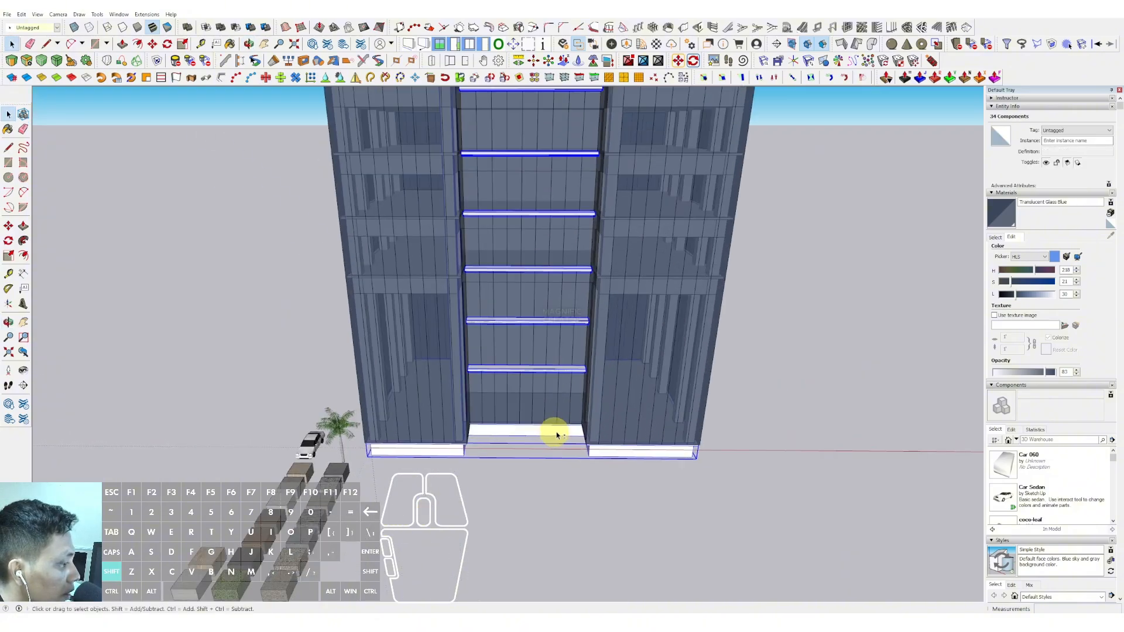
{"action": "scroll", "coordinate": [553, 435], "scroll_direction": "down", "scroll_amount": 2}
{"action": "middle_click_drag", "start_coordinate": [562, 389], "coordinate": [629, 255]}
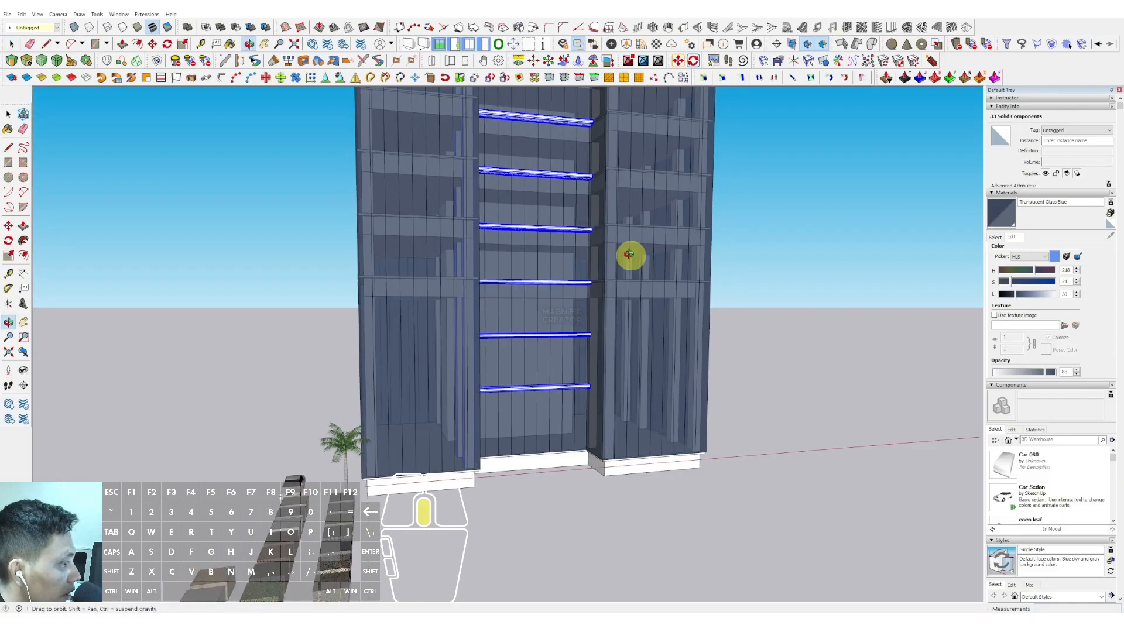
{"action": "scroll", "coordinate": [509, 414], "scroll_direction": "up", "scroll_amount": 4}
{"action": "middle_click_drag", "start_coordinate": [530, 416], "coordinate": [853, 397]}
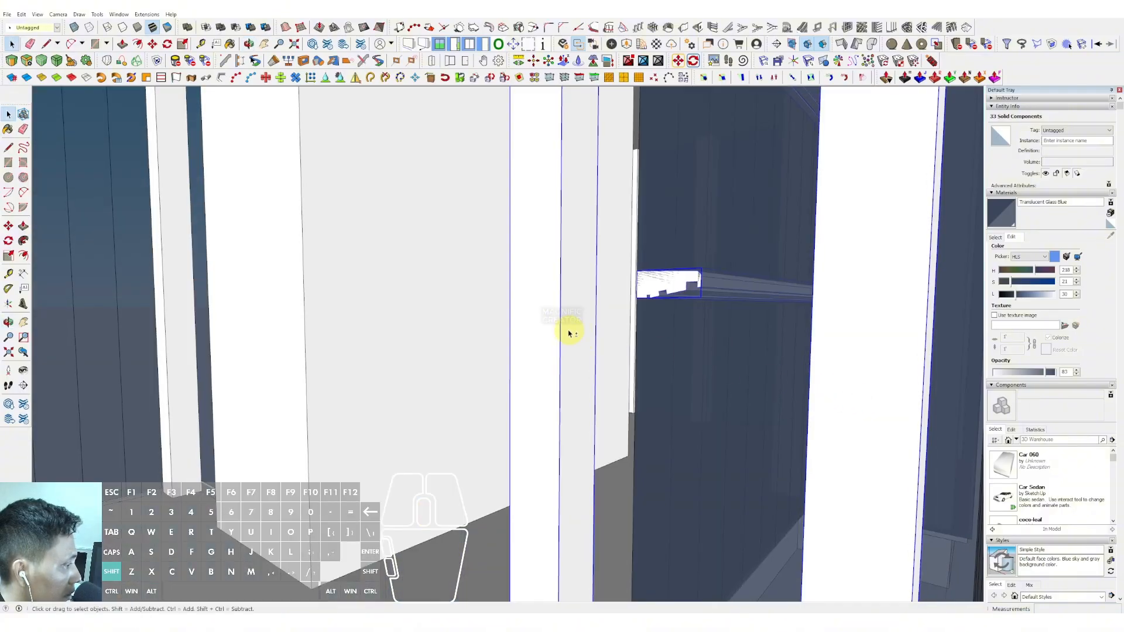
{"action": "middle_click_drag", "start_coordinate": [696, 351], "coordinate": [621, 374]}
{"action": "right_click", "coordinate": [607, 359]}
{"action": "left_click", "coordinate": [640, 447]}
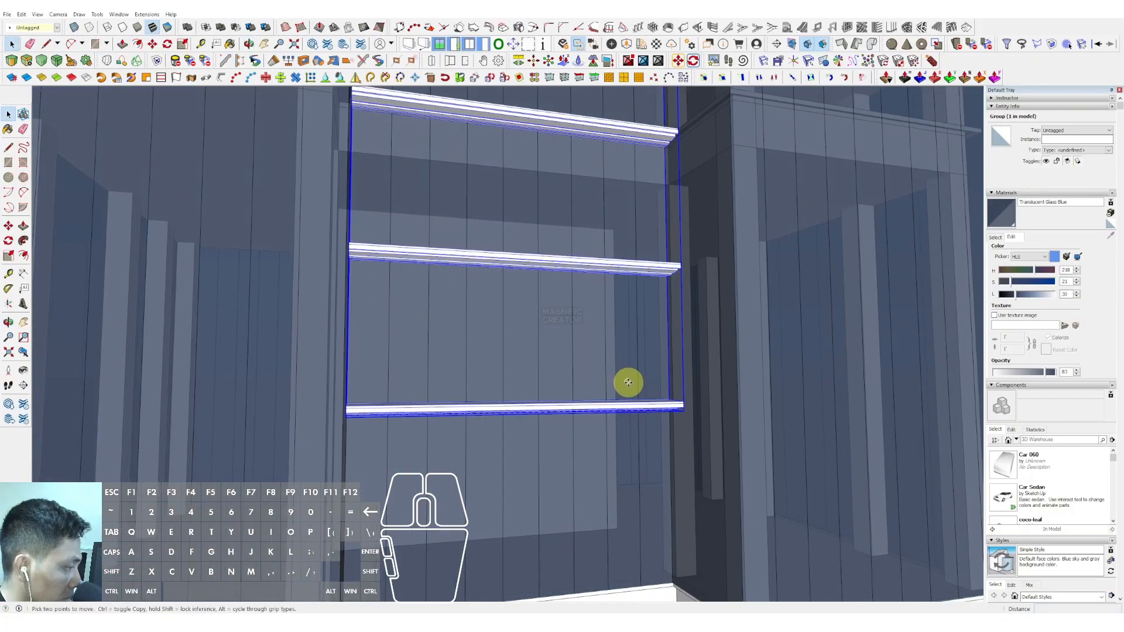
Copy the ledge group vertically upward by half a ledge spacing to double the ledge density.
{"action": "left_click", "coordinate": [632, 322]}
{"action": "scroll", "coordinate": [585, 354], "scroll_direction": "down", "scroll_amount": 6}
{"action": "middle_click_drag", "start_coordinate": [625, 337], "coordinate": [469, 398], "text": "shift"}
{"action": "key", "text": "space"}
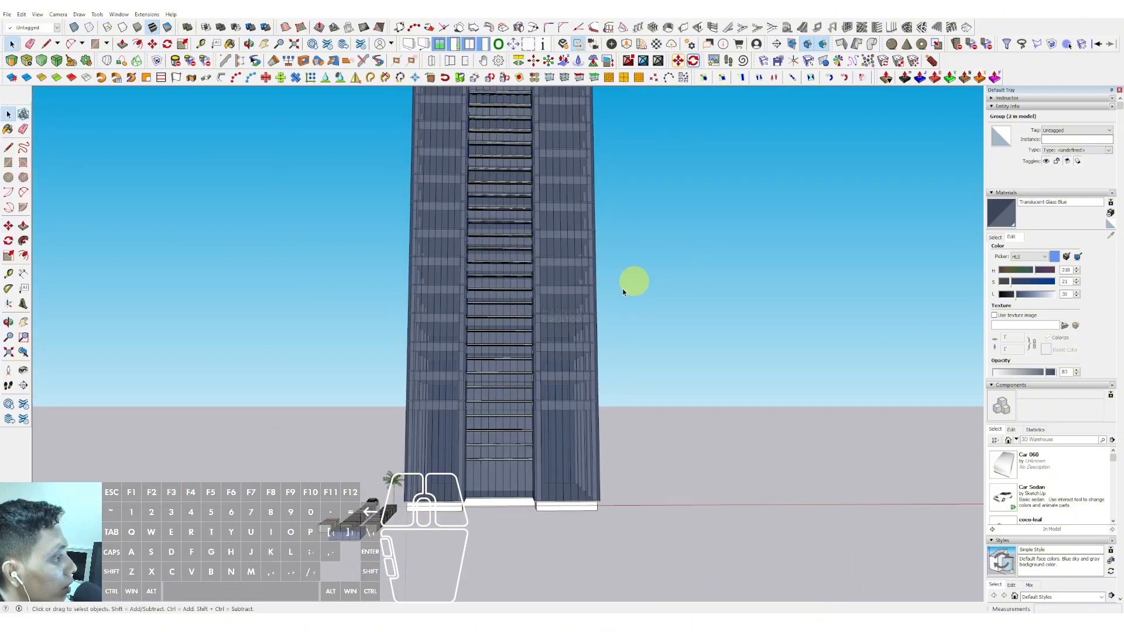
{"action": "left_click", "coordinate": [624, 292]}
Open the copied ledge group at the top of the tower, remove its topmost ledge and close the group.
{"action": "scroll", "coordinate": [624, 292], "scroll_direction": "down", "scroll_amount": 2}
{"action": "middle_click_drag", "start_coordinate": [624, 293], "coordinate": [499, 176]}
{"action": "scroll", "coordinate": [507, 263], "scroll_direction": "down", "scroll_amount": 2}
{"action": "double_click", "coordinate": [499, 176]}
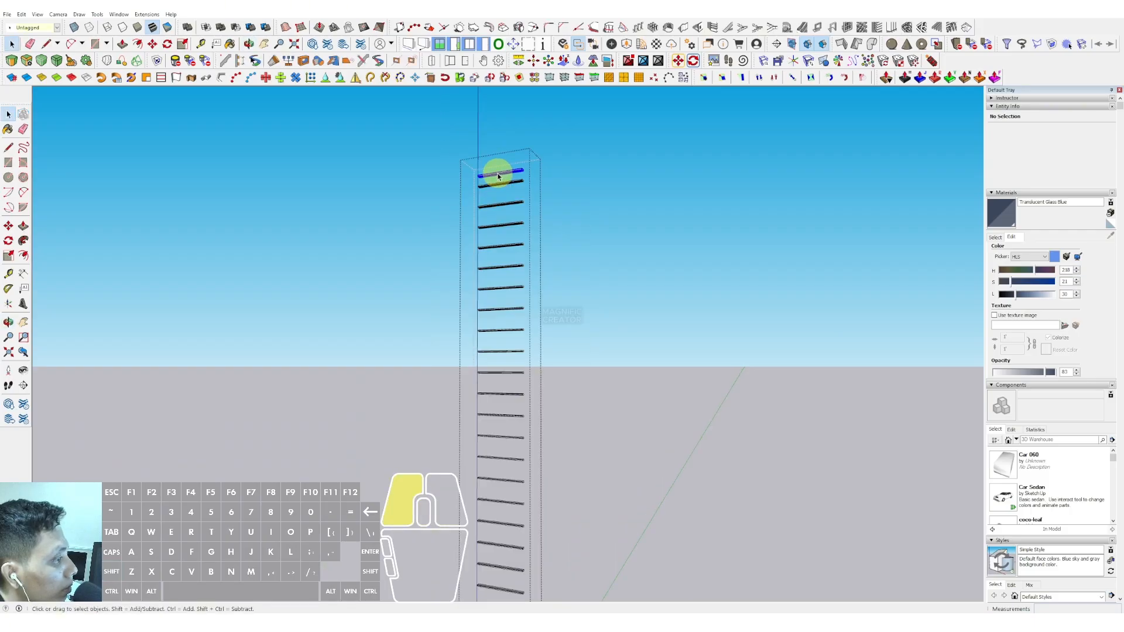
{"action": "left_click", "coordinate": [637, 182]}
Draw a large ground rectangle surrounding the tower's base and make it a group.
{"action": "middle_click_drag", "start_coordinate": [505, 221], "coordinate": [578, 400]}
{"action": "scroll", "coordinate": [512, 377], "scroll_direction": "up", "scroll_amount": 3}
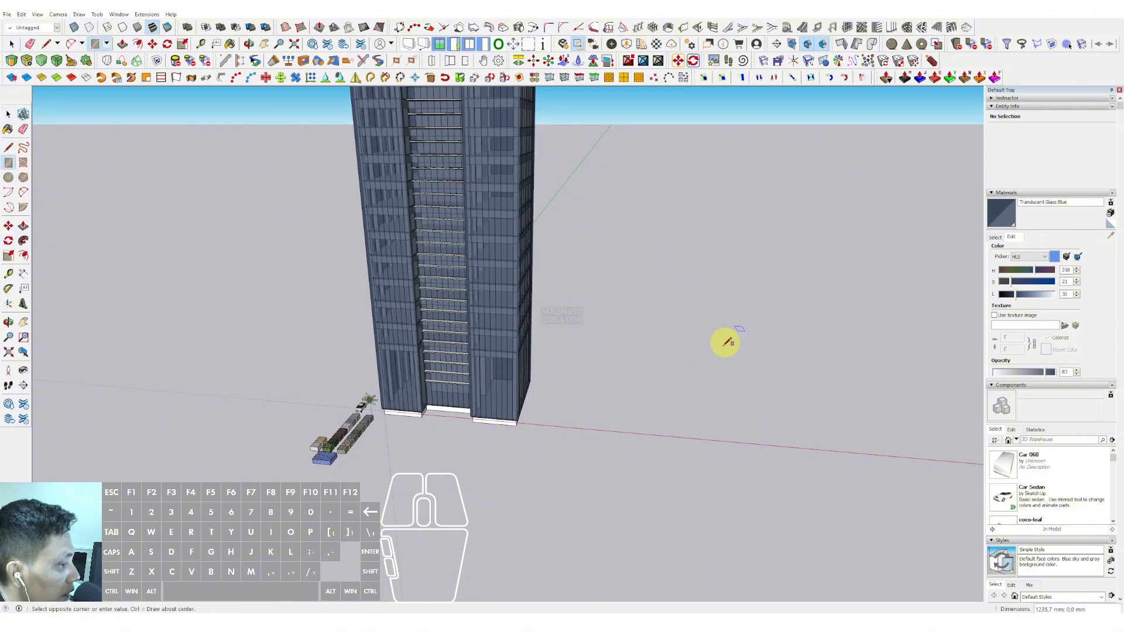
{"action": "left_click", "coordinate": [169, 468]}
{"action": "key", "text": "space"}
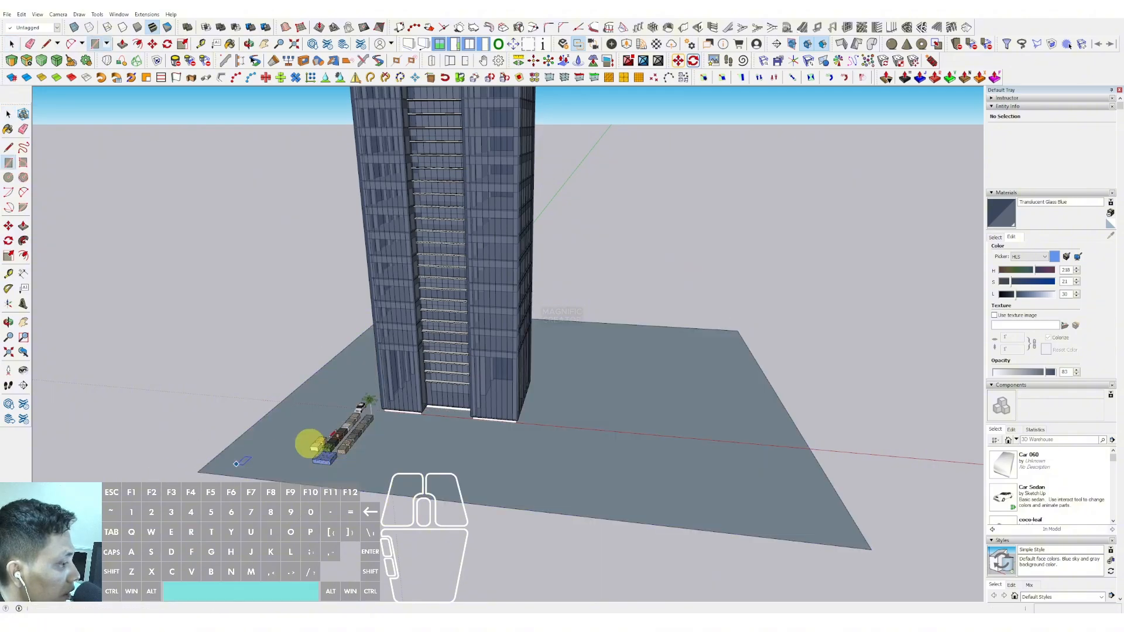
{"action": "middle_click_drag", "start_coordinate": [309, 444], "coordinate": [391, 361]}
{"action": "left_click", "coordinate": [621, 405]}
{"action": "left_click", "coordinate": [479, 376]}
{"action": "middle_click_drag", "start_coordinate": [478, 376], "coordinate": [405, 329]}
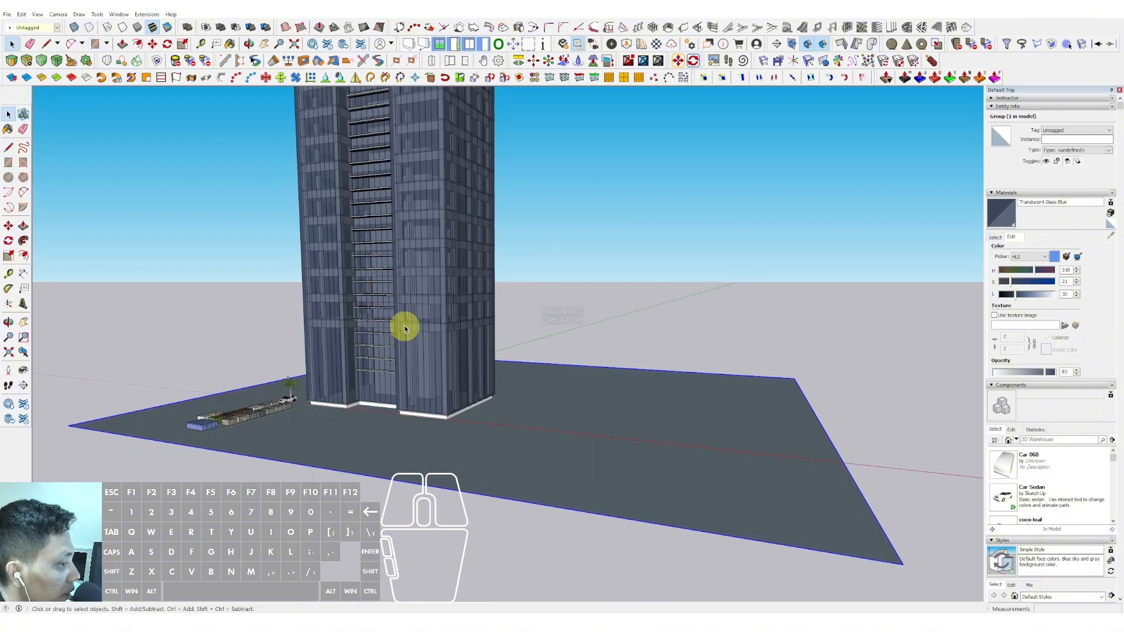
Draw a rectangle about 15198 by 24934 mm on the lower part of the tower's side facade.
{"action": "middle_click_drag", "start_coordinate": [455, 372], "coordinate": [439, 360]}
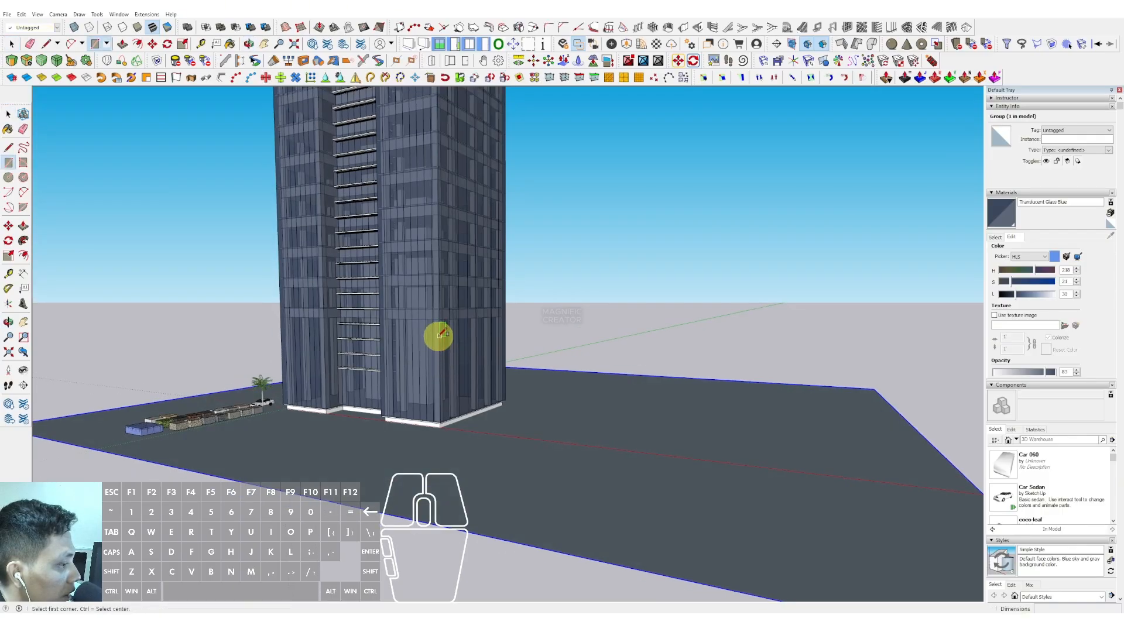
{"action": "left_click", "coordinate": [506, 401]}
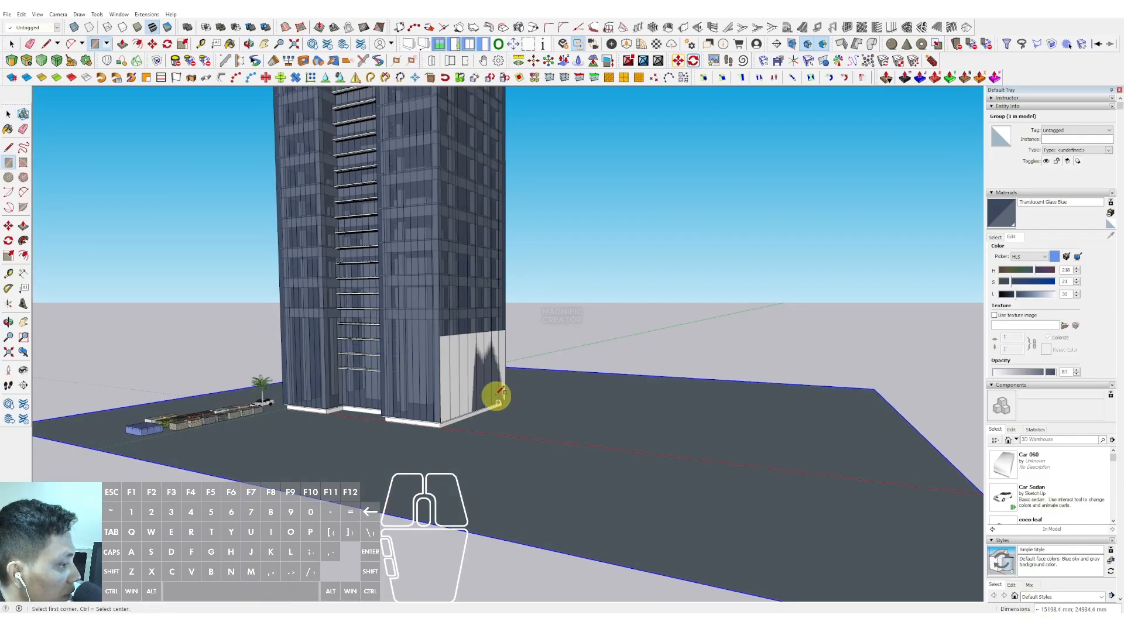
{"action": "scroll", "coordinate": [486, 374], "scroll_direction": "up", "scroll_amount": 2}
Extrude the side rectangle outward from the tower to form a low podium block.
{"action": "key", "text": "p"}
{"action": "left_click", "coordinate": [480, 410]}
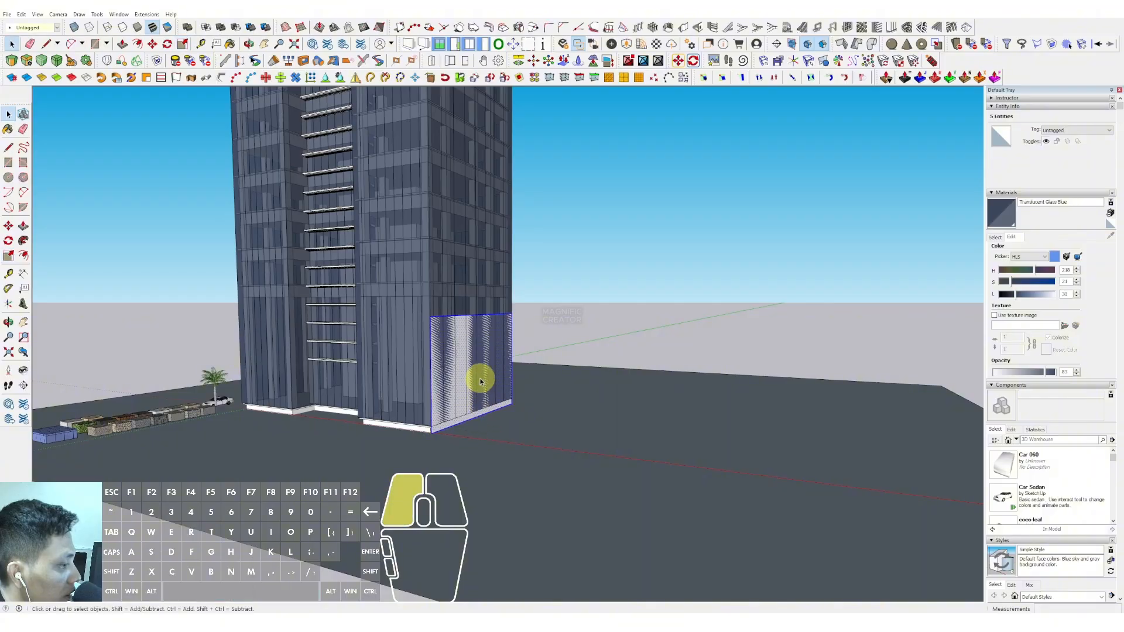
{"action": "left_click", "coordinate": [735, 380]}
{"action": "middle_click_drag", "start_coordinate": [527, 392], "coordinate": [471, 382]}
{"action": "key", "text": "space"}
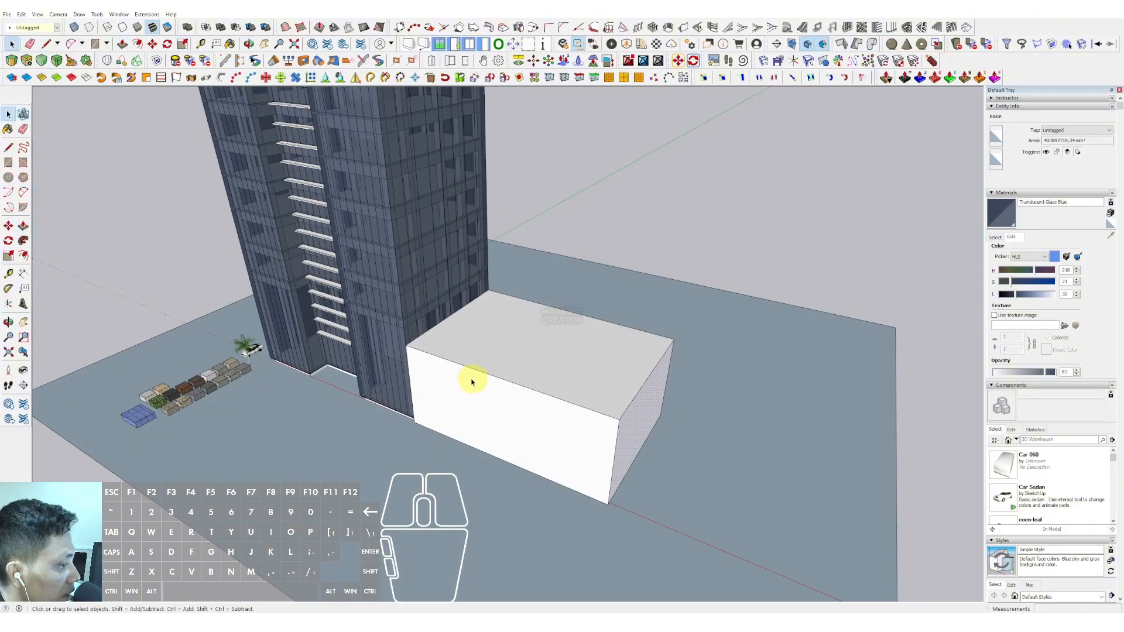
Draw a slanted line across the podium roof and push away the front wedge to angle the facade.
{"action": "key", "text": "space"}
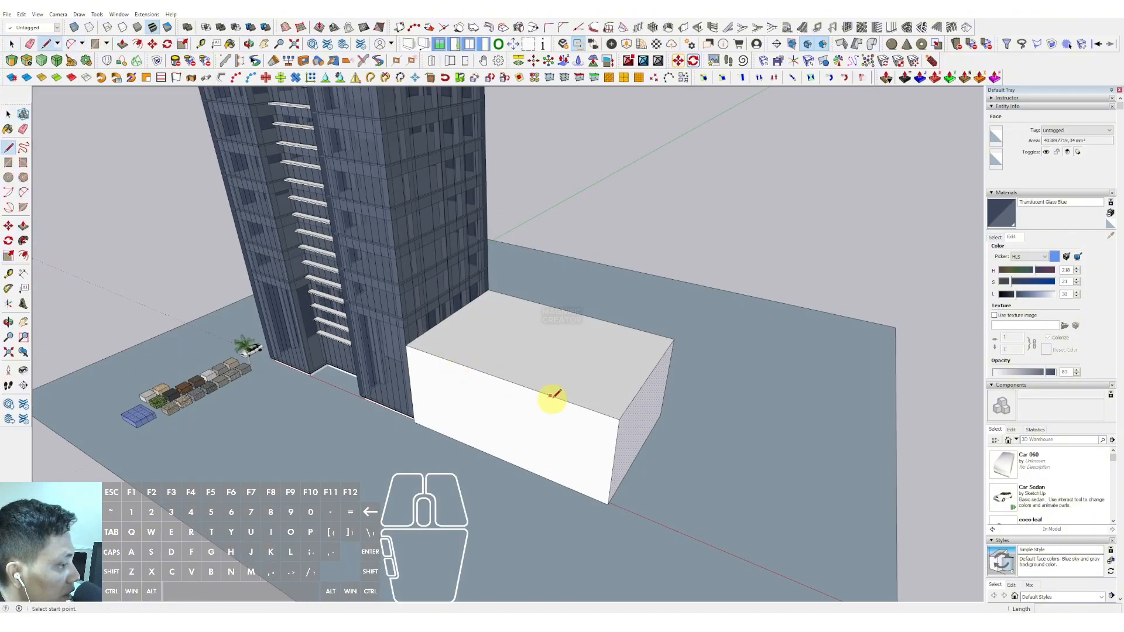
{"action": "left_click", "coordinate": [631, 403]}
{"action": "key", "text": "space"}
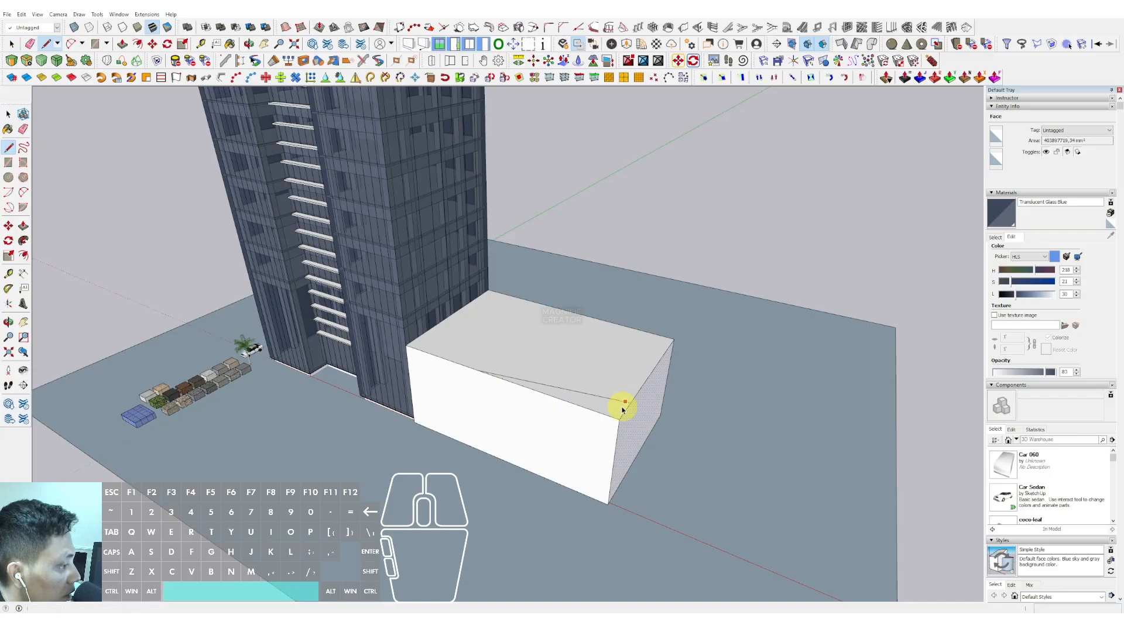
{"action": "left_click", "coordinate": [595, 396]}
{"action": "scroll", "coordinate": [524, 423], "scroll_direction": "down", "scroll_amount": 3}
Group the whole podium block and paint it with Translucent Glass Blue.
{"action": "triple_click", "coordinate": [525, 384]}
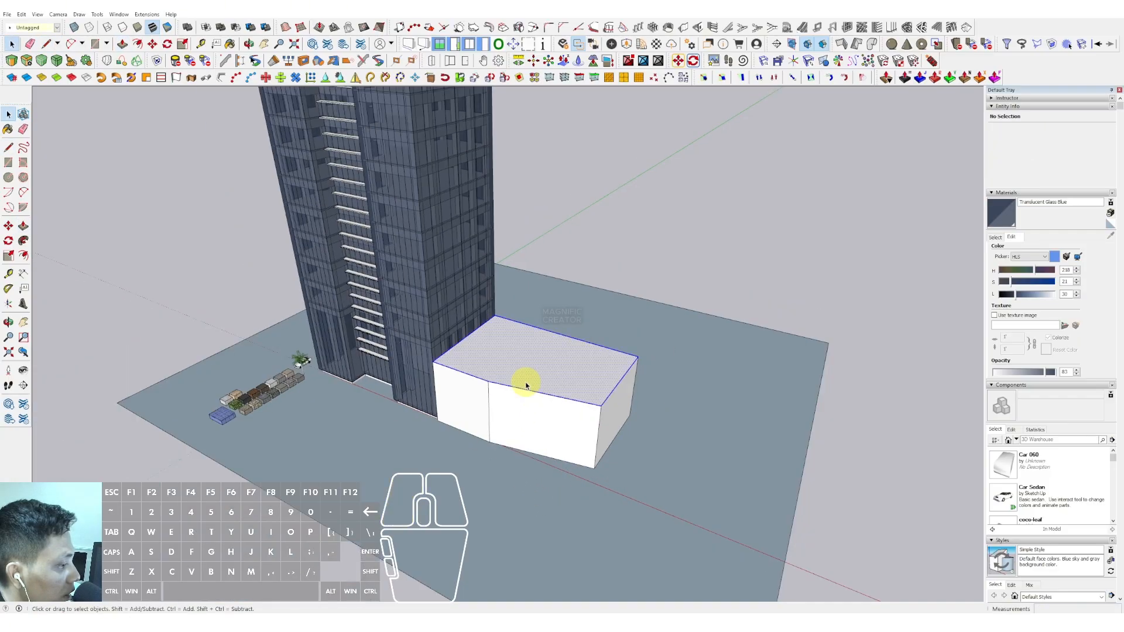
{"action": "key", "text": "w"}
{"action": "scroll", "coordinate": [486, 395], "scroll_direction": "up", "scroll_amount": 2}
{"action": "left_click", "coordinate": [1002, 212]}
{"action": "left_click", "coordinate": [615, 348]}
{"action": "mouse_move", "coordinate": [616, 348]}
{"action": "middle_mouse_down"}
{"action": "mouse_move", "coordinate": [489, 414]}
{"action": "mouse_move", "coordinate": [677, 246]}
{"action": "mouse_move", "coordinate": [610, 263]}
{"action": "mouse_move", "coordinate": [655, 368]}
{"action": "mouse_move", "coordinate": [535, 402]}
{"action": "mouse_move", "coordinate": [534, 387]}
{"action": "middle_mouse_up"}
Open the podium group for editing and select all of its geometry.
{"action": "key", "text": "space"}
{"action": "double_click", "coordinate": [592, 365]}
{"action": "triple_click", "coordinate": [593, 366]}
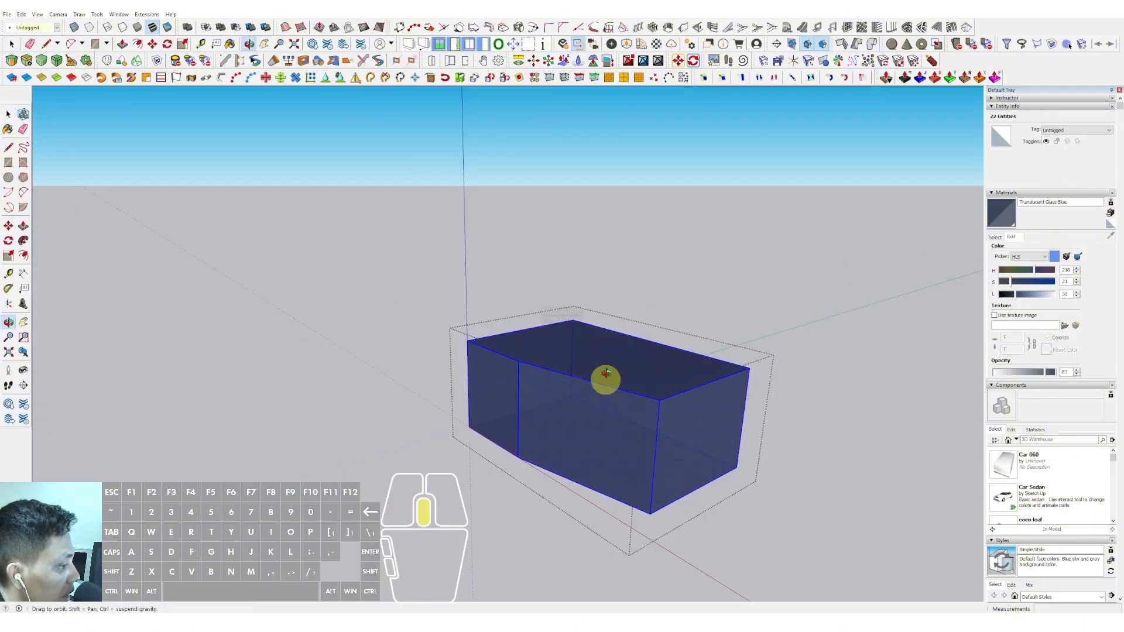
{"action": "middle_click_drag", "start_coordinate": [604, 376], "coordinate": [635, 283]}
{"action": "middle_click_drag", "start_coordinate": [634, 521], "coordinate": [639, 596]}
{"action": "middle_click_drag", "start_coordinate": [629, 387], "coordinate": [652, 457]}
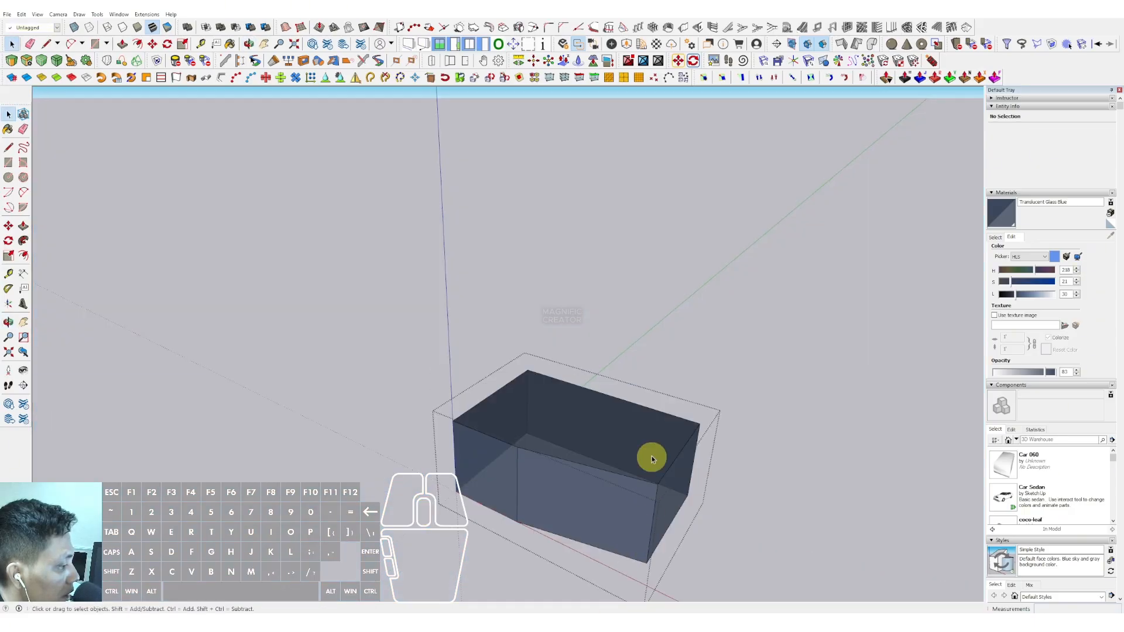
Array copies of the vertical edge at the facade bend along the podium's long angled front face.
{"action": "scroll", "coordinate": [652, 459], "scroll_direction": "up", "scroll_amount": 2}
{"action": "middle_click_drag", "start_coordinate": [657, 504], "coordinate": [647, 495]}
{"action": "scroll", "coordinate": [647, 468], "scroll_direction": "up", "scroll_amount": 2}
{"action": "key", "text": "m"}
{"action": "key", "text": "ctrl"}
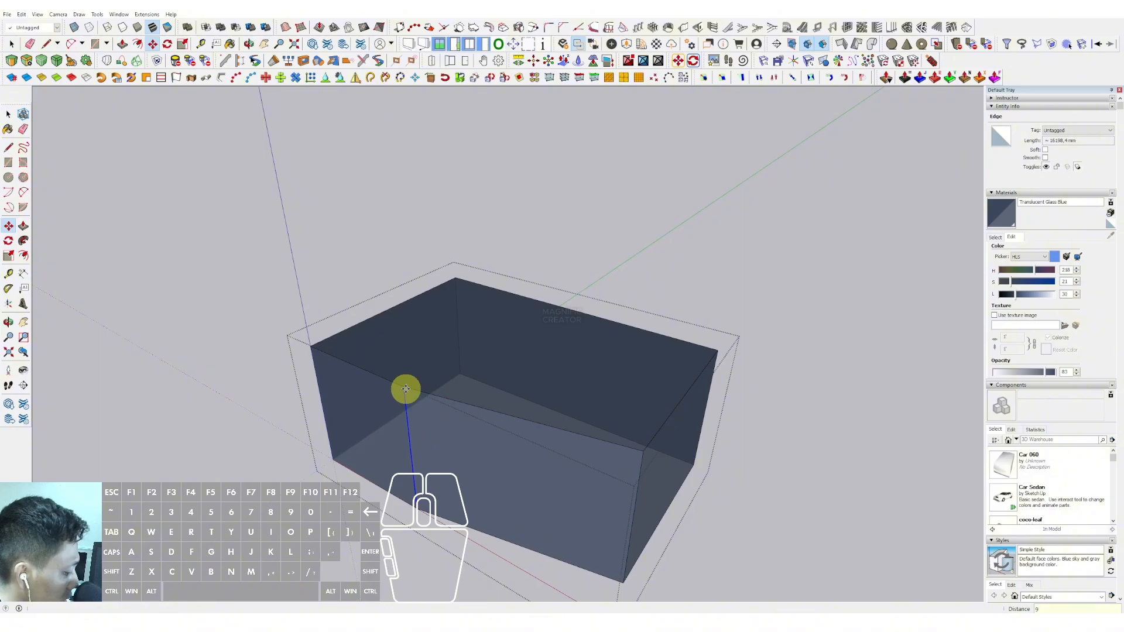
{"action": "scroll", "coordinate": [404, 409], "scroll_direction": "up", "scroll_amount": 1}
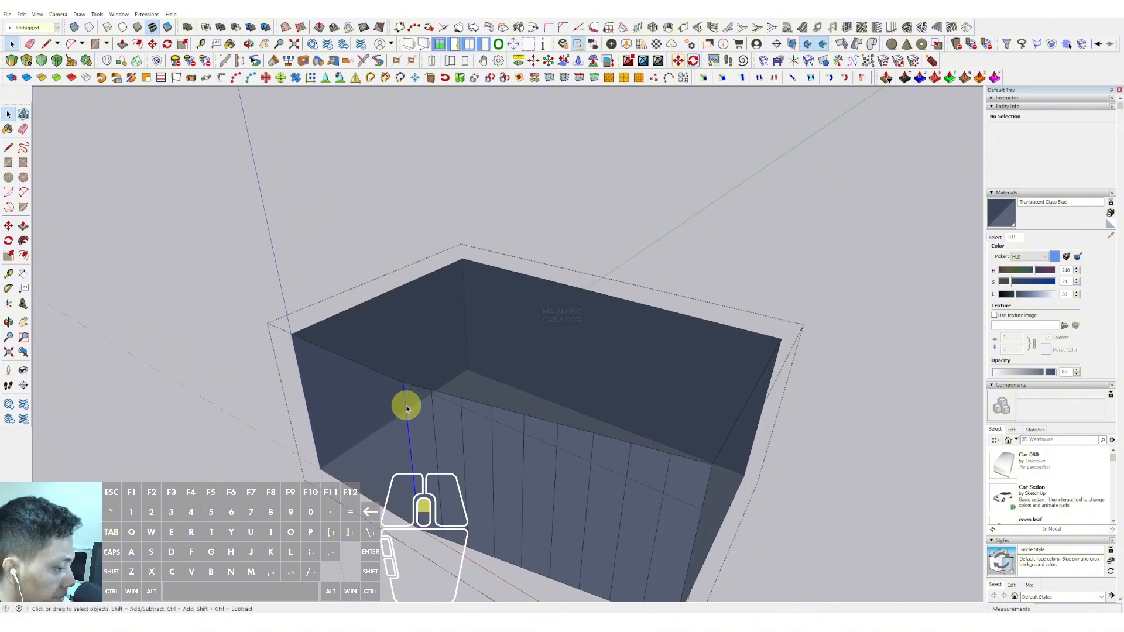
Array vertical edges across the podium's short front section and outer side face, then close the group.
{"action": "left_click", "coordinate": [406, 404]}
{"action": "key", "text": "m"}
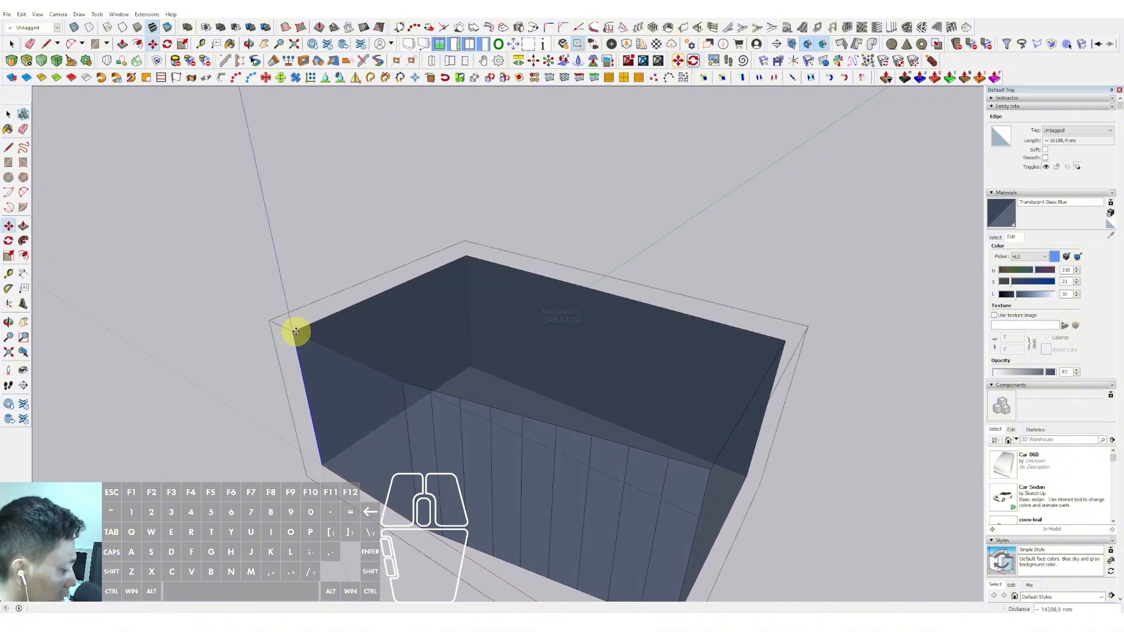
{"action": "middle_click_drag", "start_coordinate": [355, 391], "coordinate": [531, 392]}
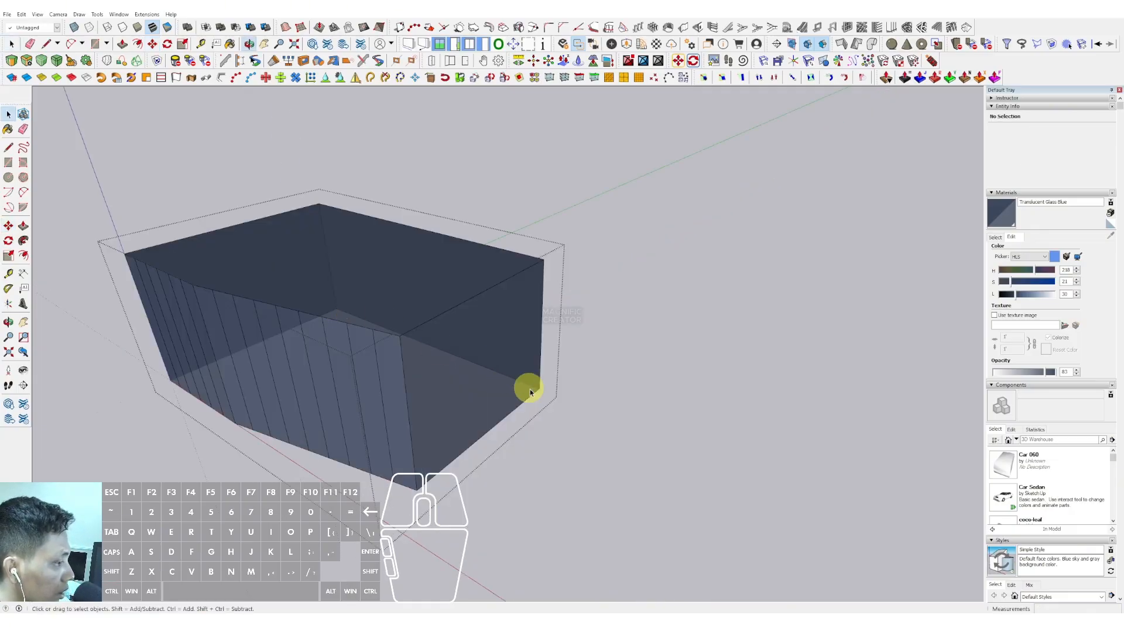
{"action": "scroll", "coordinate": [404, 368], "scroll_direction": "up", "scroll_amount": 1}
{"action": "key", "text": "m"}
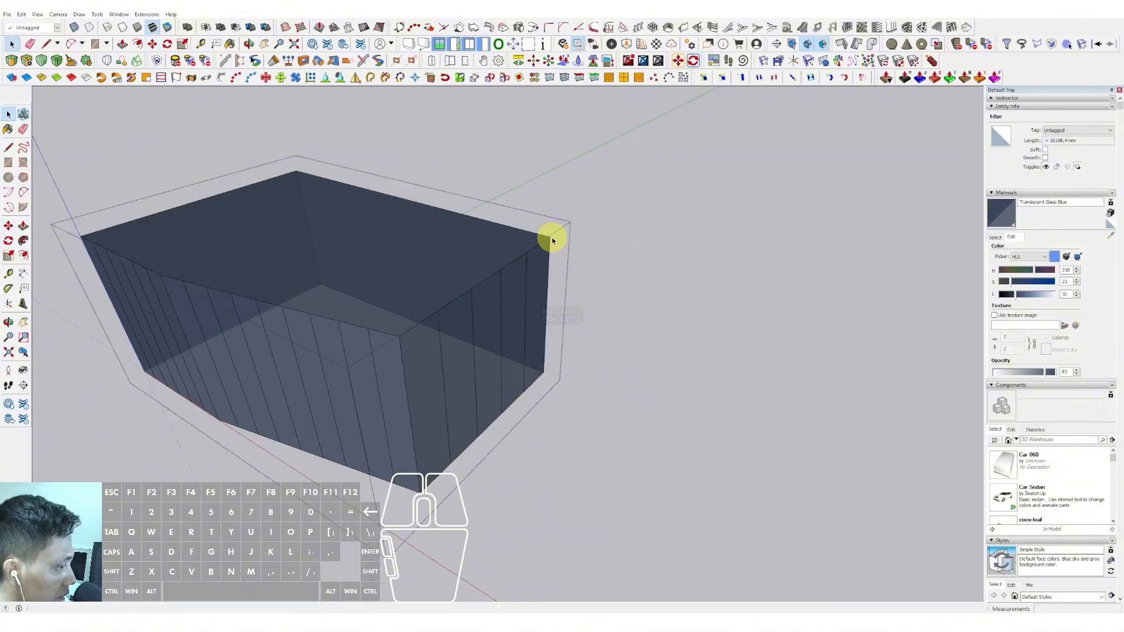
{"action": "scroll", "coordinate": [496, 351], "scroll_direction": "down", "scroll_amount": 5}
{"action": "left_click", "coordinate": [732, 282]}
Copy the palm tree eight times in a row in front of the tower and podium.
{"action": "scroll", "coordinate": [597, 386], "scroll_direction": "down", "scroll_amount": 3}
{"action": "middle_click_drag", "start_coordinate": [574, 391], "coordinate": [526, 468]}
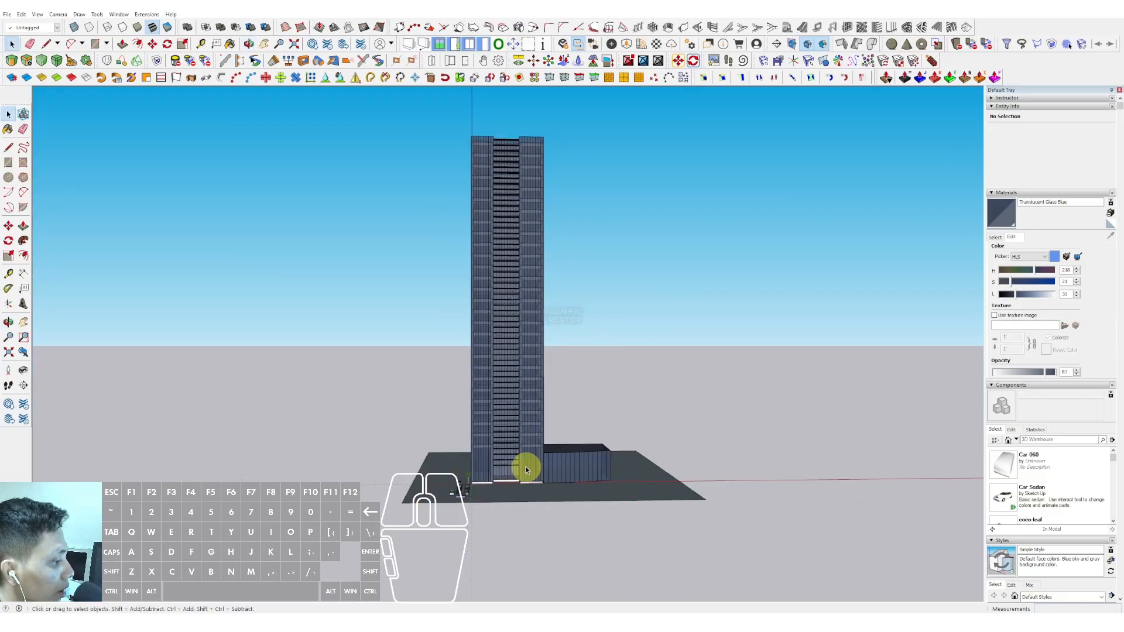
{"action": "scroll", "coordinate": [525, 468], "scroll_direction": "up", "scroll_amount": 2}
{"action": "middle_click_drag", "start_coordinate": [652, 459], "coordinate": [409, 502]}
{"action": "scroll", "coordinate": [400, 485], "scroll_direction": "up", "scroll_amount": 2}
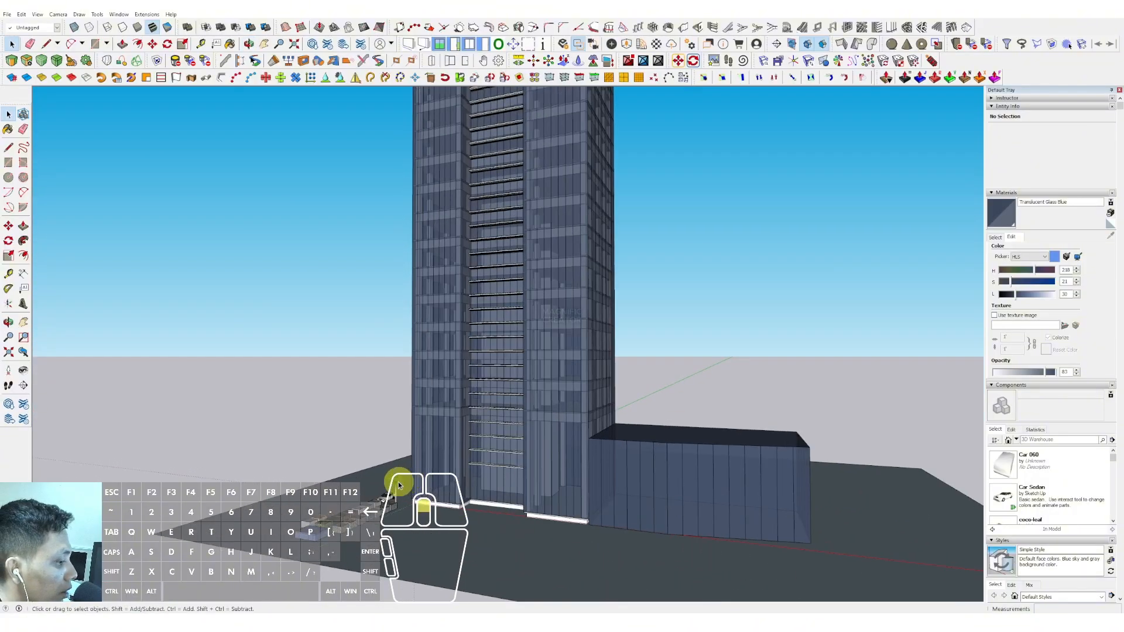
{"action": "scroll", "coordinate": [398, 485], "scroll_direction": "up", "scroll_amount": 3}
{"action": "left_click", "coordinate": [397, 484]}
{"action": "scroll", "coordinate": [395, 483], "scroll_direction": "up", "scroll_amount": 2}
{"action": "key", "text": "m"}
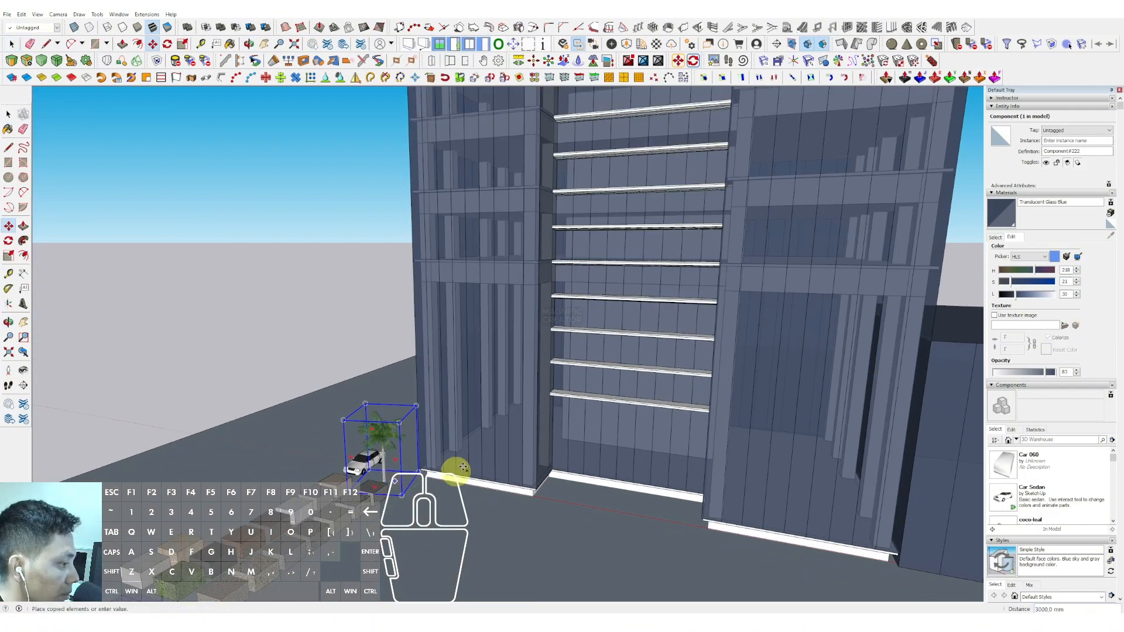
{"action": "scroll", "coordinate": [505, 440], "scroll_direction": "down", "scroll_amount": 3}
{"action": "middle_click_drag", "start_coordinate": [483, 341], "coordinate": [454, 434]}
{"action": "scroll", "coordinate": [398, 420], "scroll_direction": "down", "scroll_amount": 1}
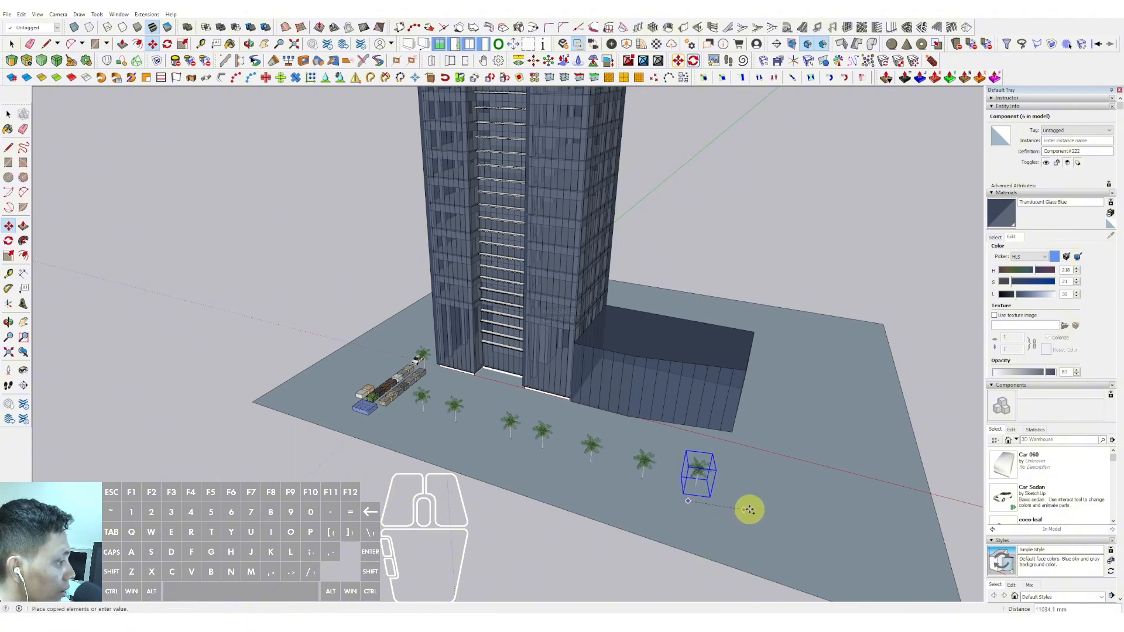
{"action": "left_click", "coordinate": [826, 515]}
Select the eight copied palm trees and lower them onto the ground plane.
{"action": "scroll", "coordinate": [564, 451], "scroll_direction": "down", "scroll_amount": 2}
{"action": "middle_click_drag", "start_coordinate": [564, 451], "coordinate": [617, 359]}
{"action": "scroll", "coordinate": [552, 403], "scroll_direction": "up", "scroll_amount": 2}
{"action": "scroll", "coordinate": [587, 401], "scroll_direction": "up", "scroll_amount": 1}
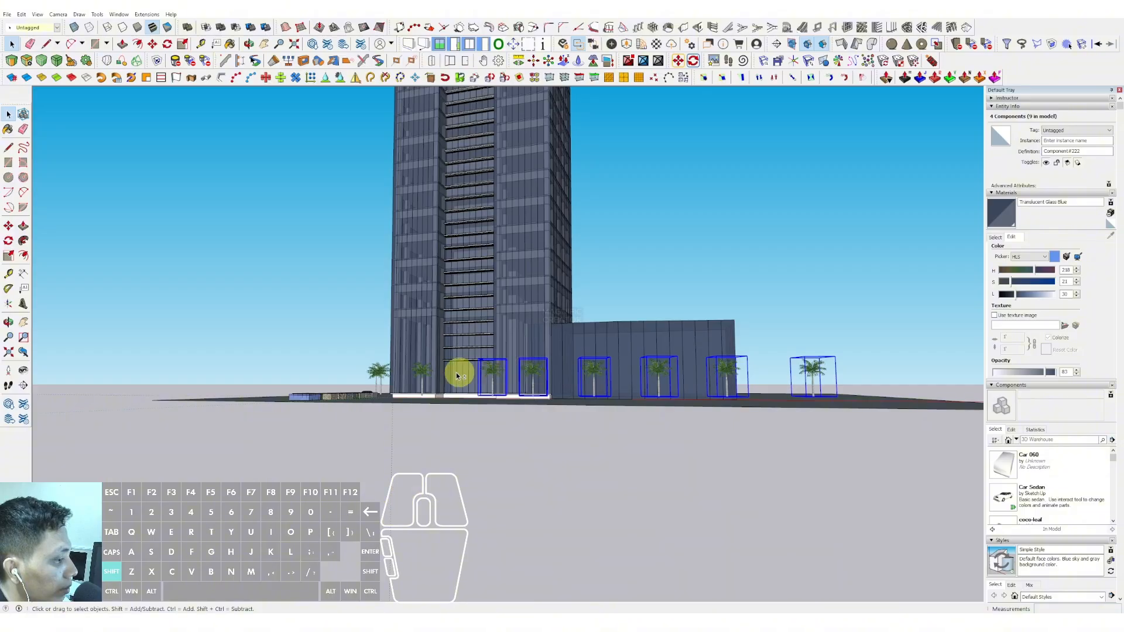
{"action": "scroll", "coordinate": [678, 370], "scroll_direction": "up", "scroll_amount": 2}
{"action": "middle_click_drag", "start_coordinate": [514, 397], "coordinate": [486, 425]}
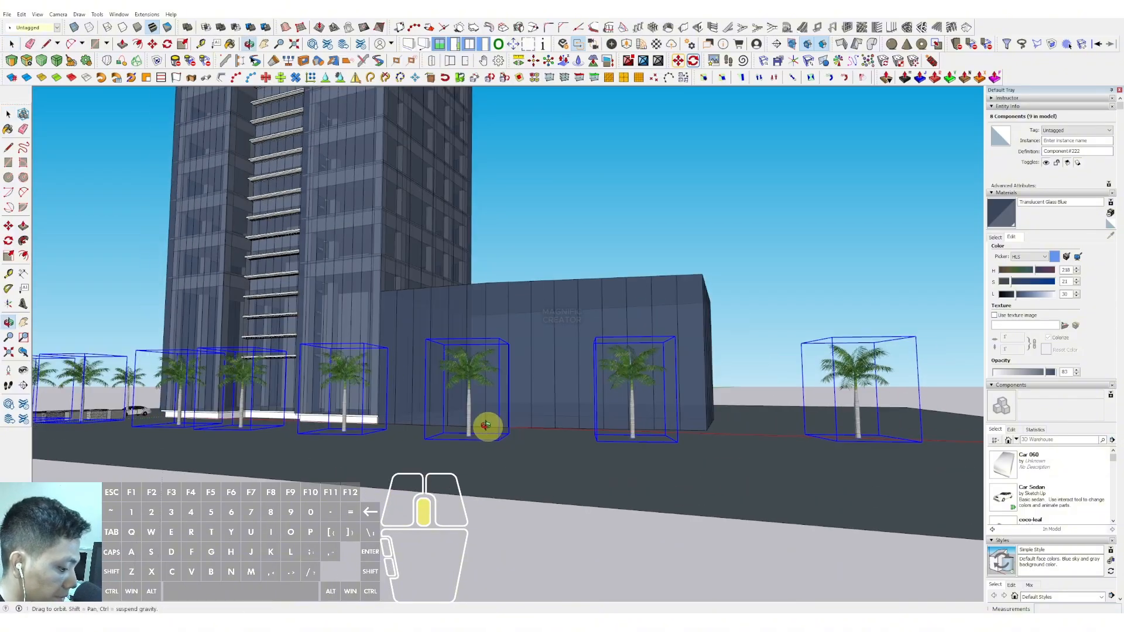
{"action": "left_click", "coordinate": [468, 435]}
{"action": "left_click", "coordinate": [484, 478], "text": "shift"}
{"action": "scroll", "coordinate": [547, 410], "scroll_direction": "down", "scroll_amount": 3}
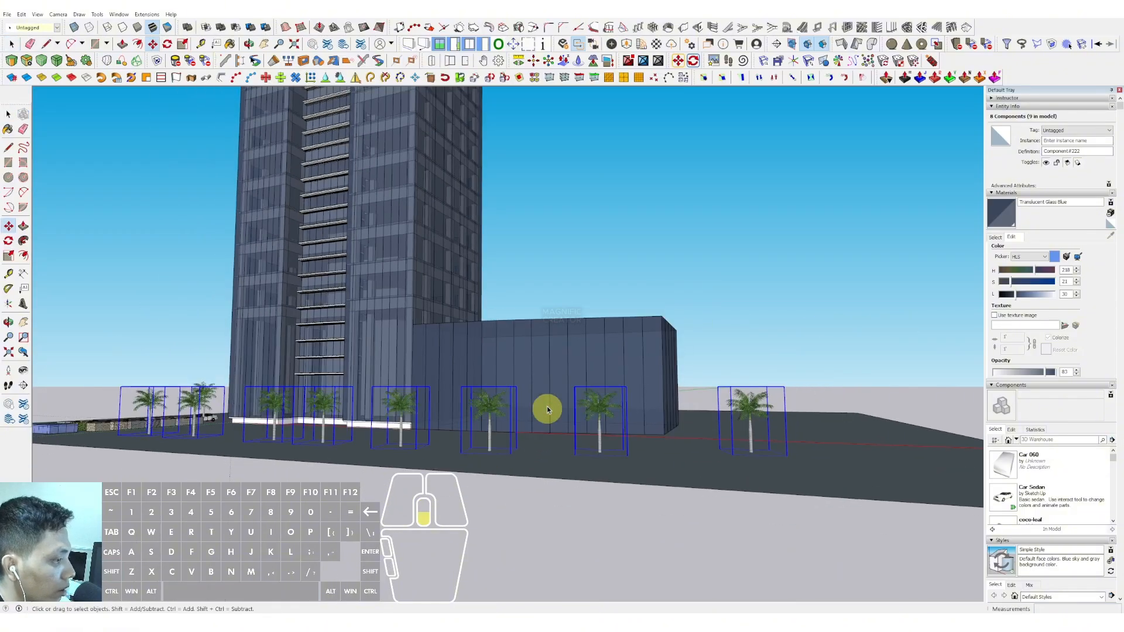
{"action": "key", "text": "space"}
{"action": "left_click", "coordinate": [457, 292]}
Select the entire tower with its podium, leaving out the palm and car, and copy it beside the original along the red axis.
{"action": "middle_click_drag", "start_coordinate": [458, 292], "coordinate": [462, 438]}
{"action": "scroll", "coordinate": [404, 381], "scroll_direction": "down", "scroll_amount": 4}
{"action": "middle_click_drag", "start_coordinate": [404, 381], "coordinate": [497, 328]}
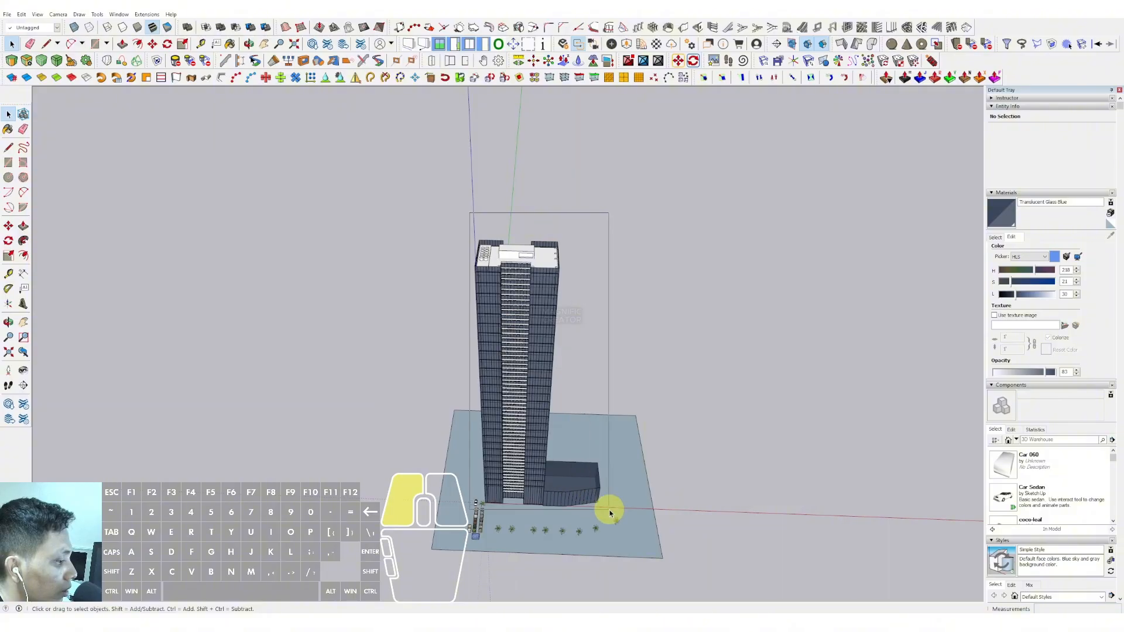
{"action": "left_click_drag", "start_coordinate": [630, 512], "coordinate": [631, 512]}
{"action": "scroll", "coordinate": [458, 507], "scroll_direction": "up", "scroll_amount": 5}
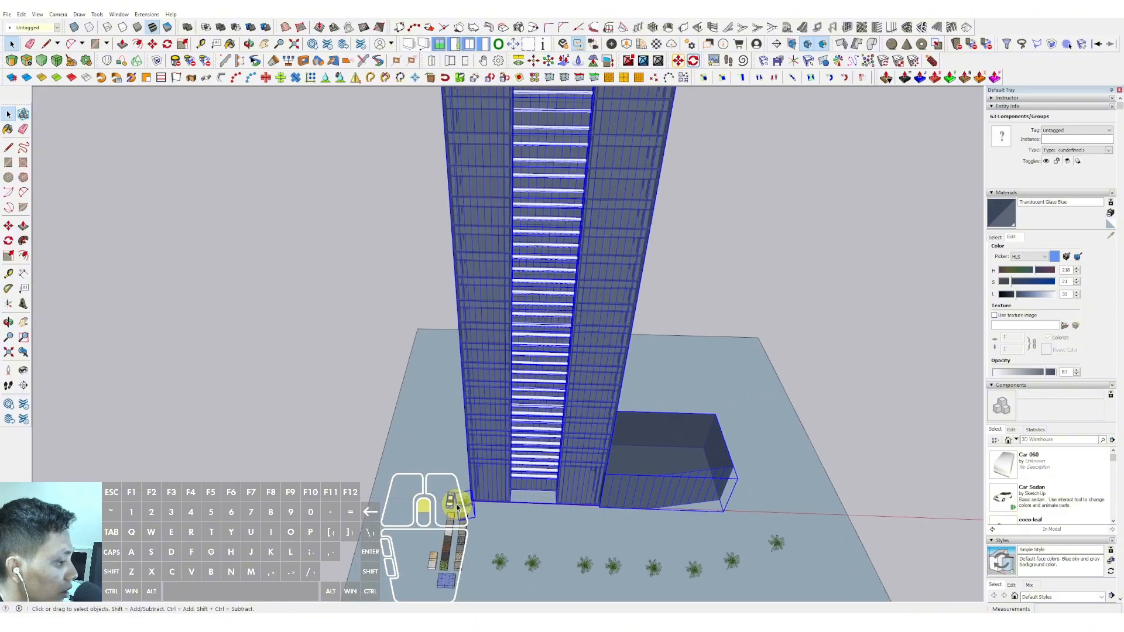
{"action": "left_click", "coordinate": [726, 440]}
{"action": "key", "text": "ctrl"}
{"action": "scroll", "coordinate": [674, 430], "scroll_direction": "down", "scroll_amount": 1, "text": "shift"}
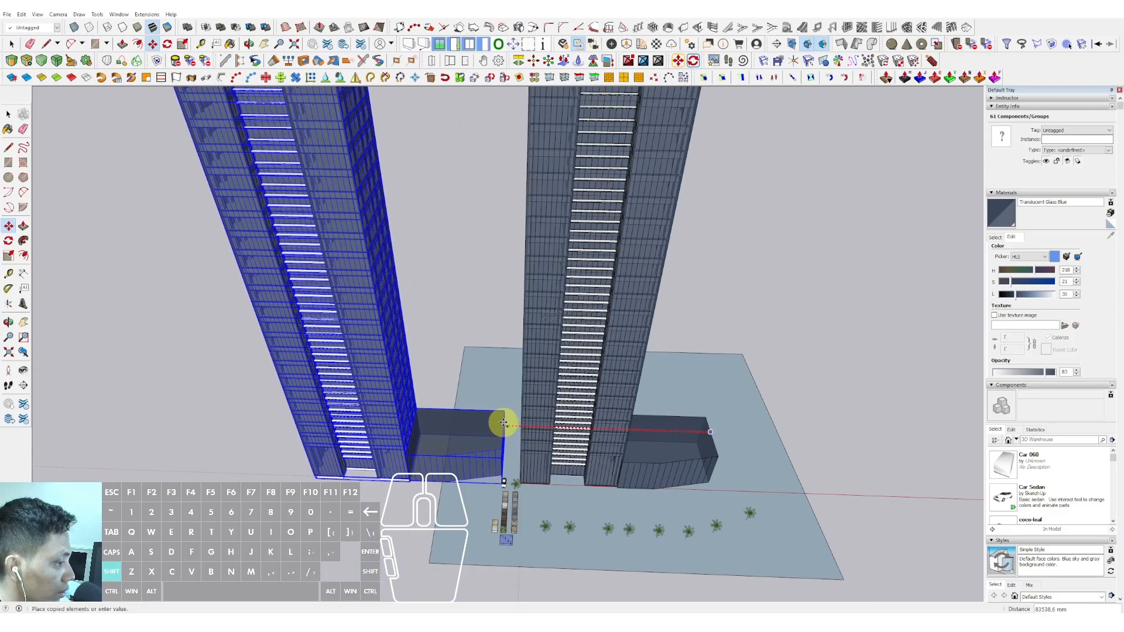
{"action": "left_click", "coordinate": [501, 425], "text": "shift"}
{"action": "key", "text": "space"}
Examine the pair of towers, their rooftops and the podiums from above and from ground level.
{"action": "scroll", "coordinate": [555, 457], "scroll_direction": "down", "scroll_amount": 1}
{"action": "middle_click_drag", "start_coordinate": [554, 457], "coordinate": [394, 161]}
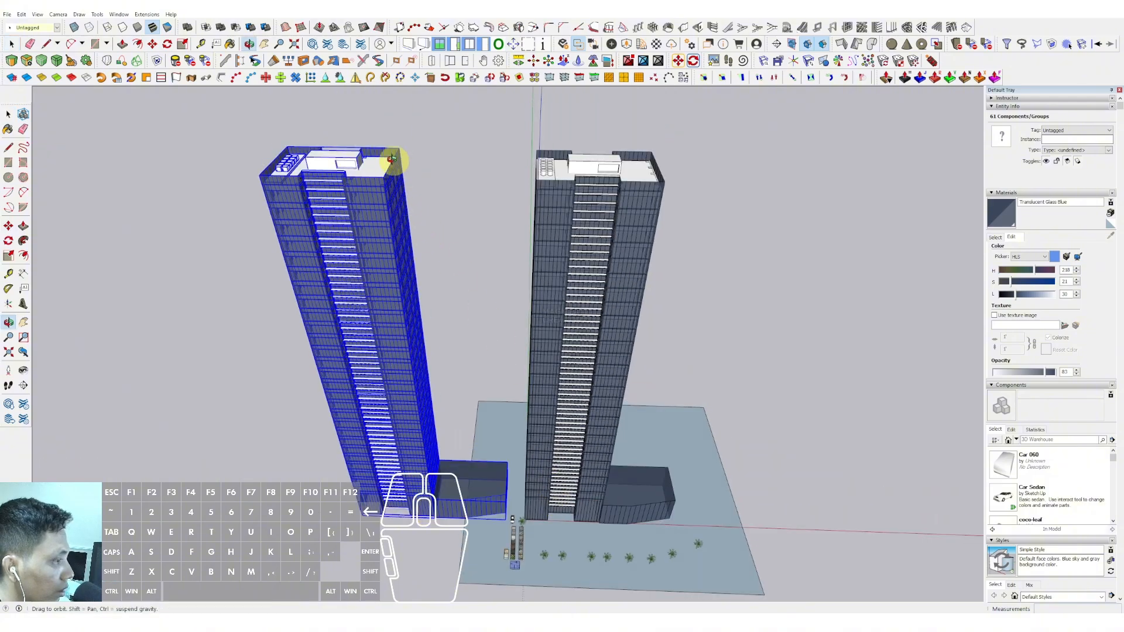
{"action": "middle_click_drag", "start_coordinate": [546, 347], "coordinate": [445, 230], "text": "shift"}
{"action": "left_click", "coordinate": [667, 266]}
{"action": "scroll", "coordinate": [559, 298], "scroll_direction": "down", "scroll_amount": 2}
{"action": "middle_click_drag", "start_coordinate": [535, 341], "coordinate": [505, 363], "text": "shift"}
{"action": "scroll", "coordinate": [486, 358], "scroll_direction": "up", "scroll_amount": 2}
{"action": "scroll", "coordinate": [504, 363], "scroll_direction": "down", "scroll_amount": 1}
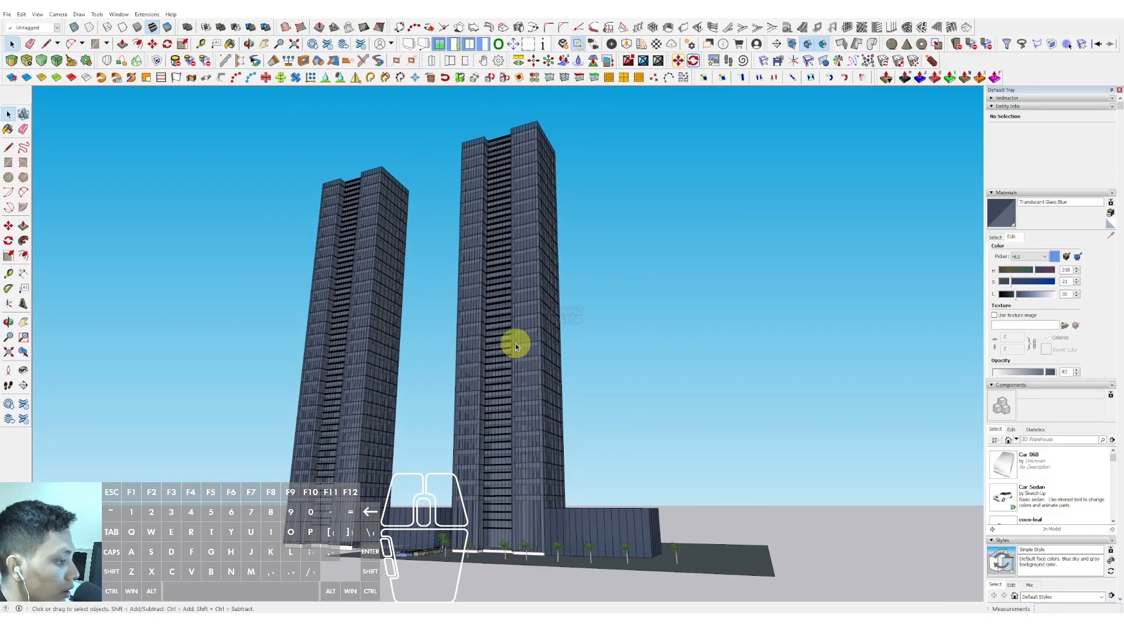
Scale the ground plane along its length so that it extends beneath the second tower and its podium.
{"action": "middle_click_drag", "start_coordinate": [419, 569], "coordinate": [472, 509]}
{"action": "middle_click_drag", "start_coordinate": [472, 510], "coordinate": [471, 521]}
{"action": "key", "text": "s"}
{"action": "left_click_drag", "start_coordinate": [449, 481], "coordinate": [281, 472]}
{"action": "key", "text": "space"}
{"action": "middle_click_drag", "start_coordinate": [486, 538], "coordinate": [501, 486]}
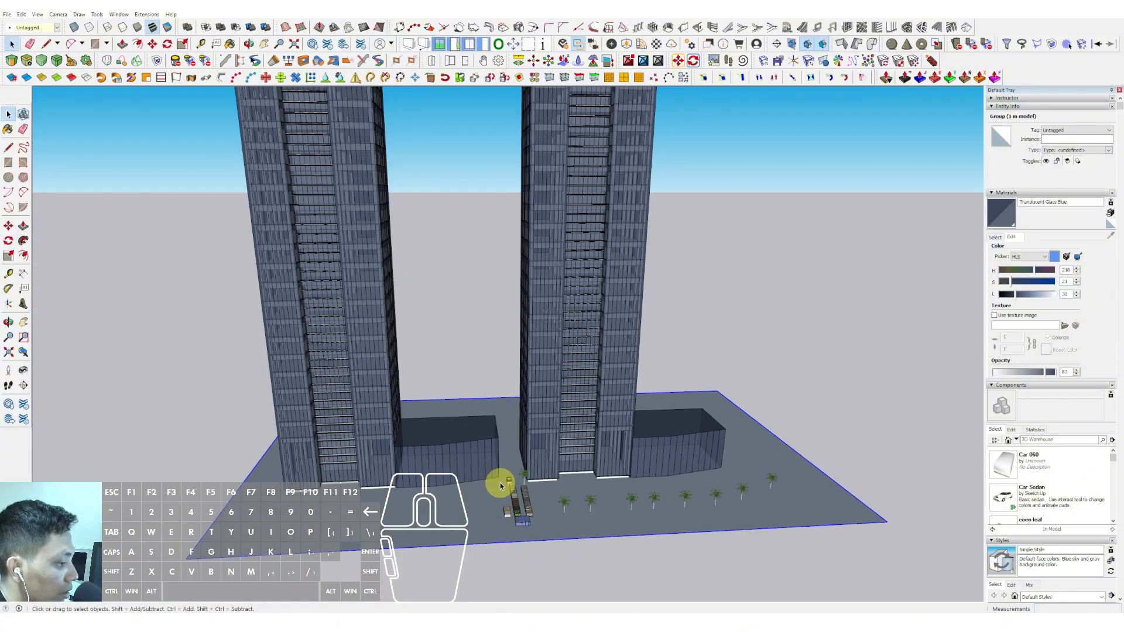
Move the car, single palm and neighbouring sample blocks to the ground plane's edge beyond the second tower.
{"action": "left_click", "coordinate": [546, 528]}
{"action": "key", "text": "space"}
{"action": "scroll", "coordinate": [509, 431], "scroll_direction": "down", "scroll_amount": 2}
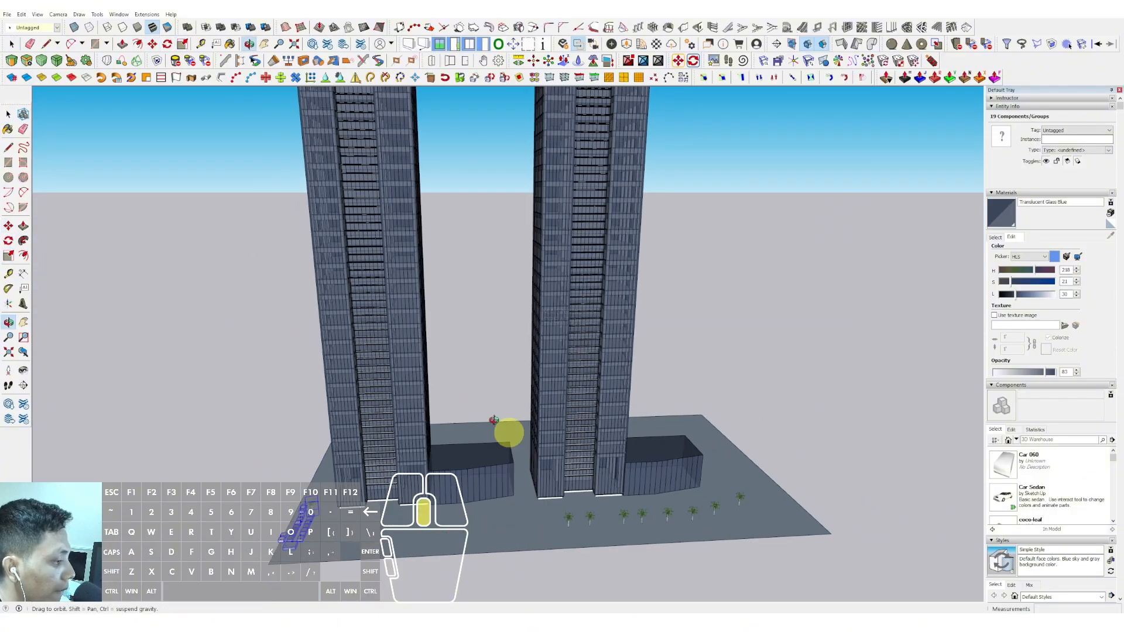
{"action": "middle_click_drag", "start_coordinate": [509, 432], "coordinate": [445, 498]}
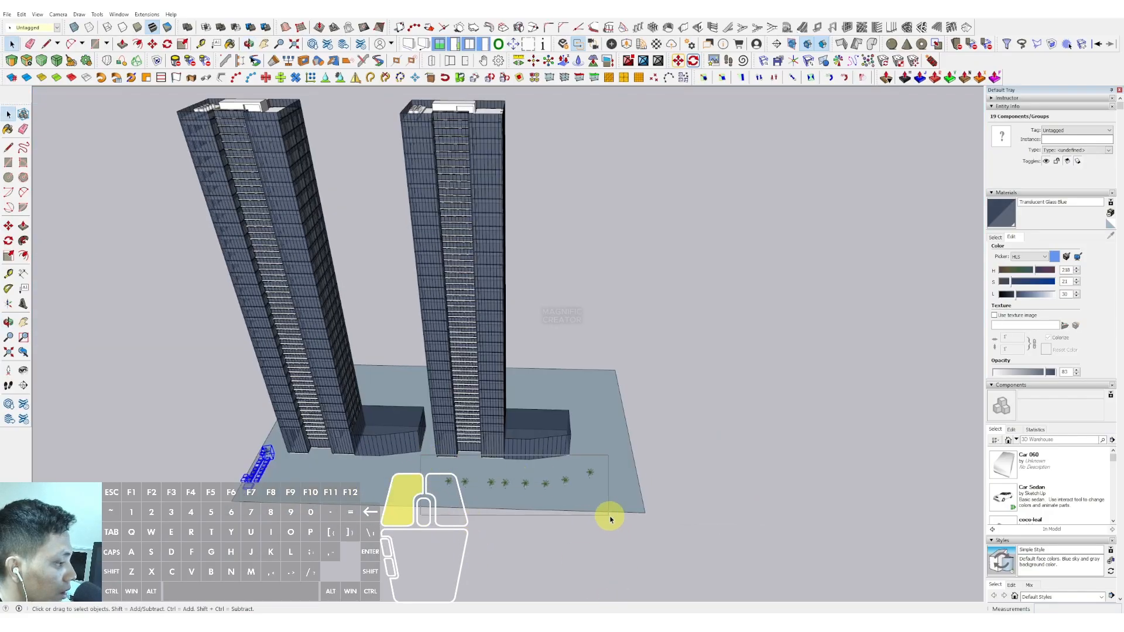
Select the eight palm trees in front of the original tower and copy them in front of the second tower.
{"action": "scroll", "coordinate": [533, 499], "scroll_direction": "up", "scroll_amount": 2}
{"action": "key", "text": "m"}
{"action": "left_click", "coordinate": [535, 503]}
{"action": "key", "text": "ctrl"}
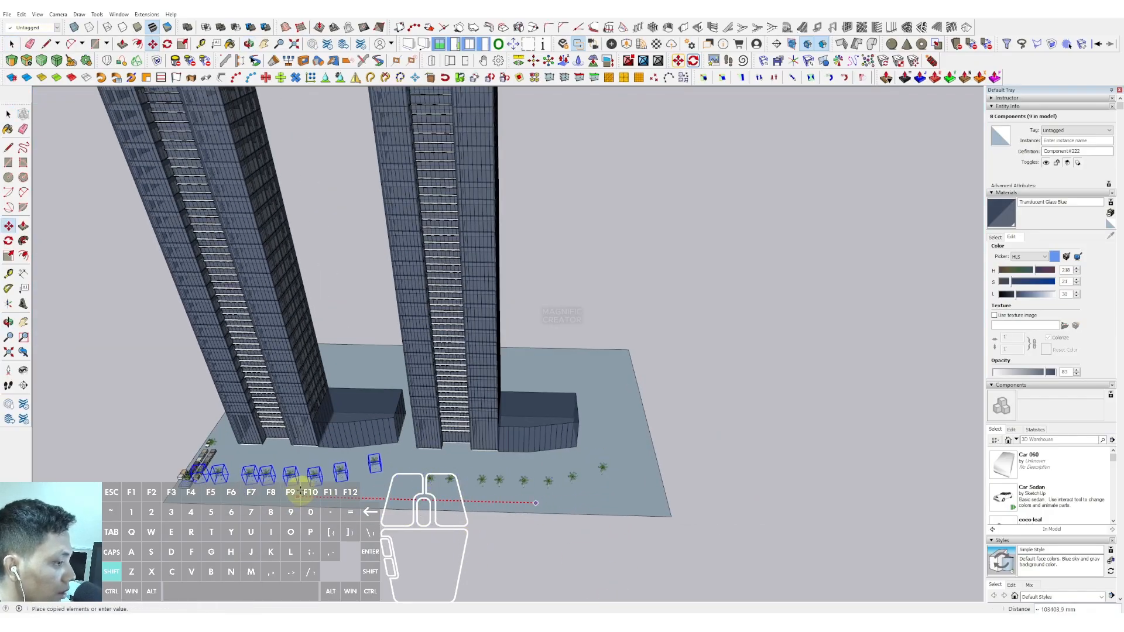
{"action": "left_click", "coordinate": [441, 478]}
{"action": "key", "text": "space"}
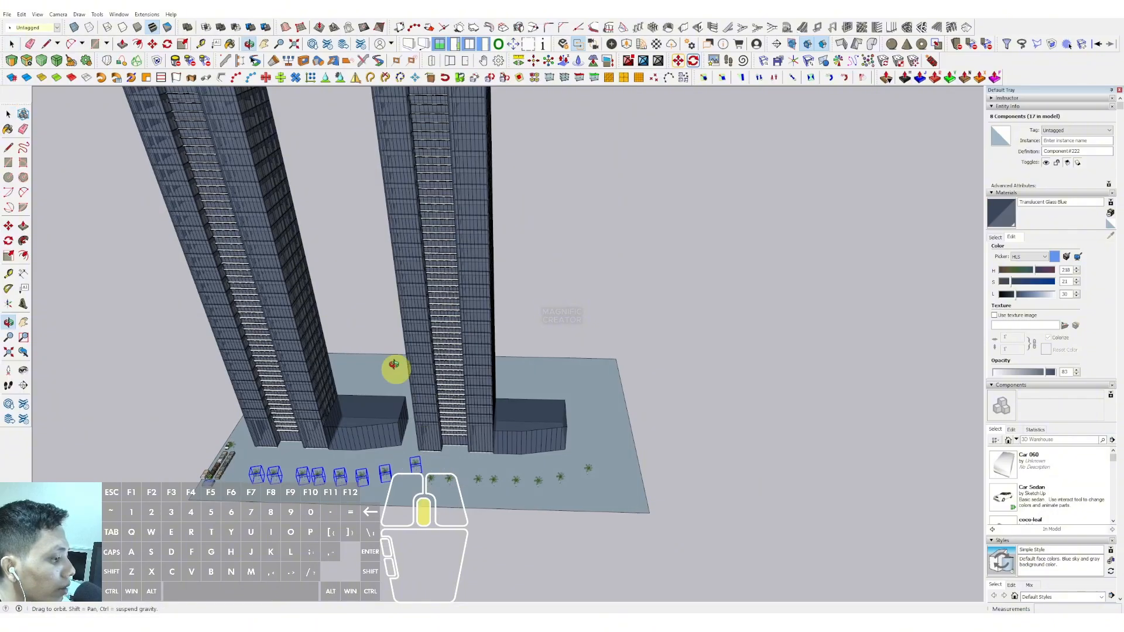
Select the ground plane and scale it forward to widen the area in front of the palm row.
{"action": "middle_click_drag", "start_coordinate": [394, 371], "coordinate": [555, 536]}
{"action": "left_click", "coordinate": [686, 327]}
{"action": "scroll", "coordinate": [519, 386], "scroll_direction": "down", "scroll_amount": 2}
{"action": "middle_click_drag", "start_coordinate": [517, 487], "coordinate": [469, 437]}
{"action": "left_click", "coordinate": [562, 427]}
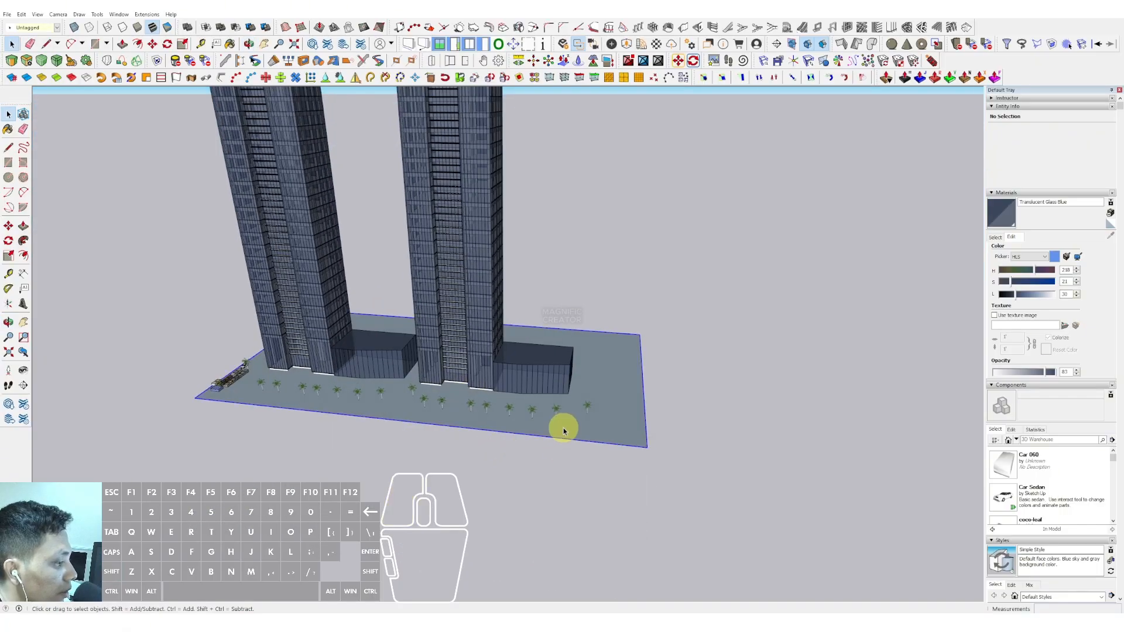
{"action": "key", "text": "s"}
{"action": "left_click_drag", "start_coordinate": [401, 427], "coordinate": [373, 510]}
{"action": "key", "text": "space"}
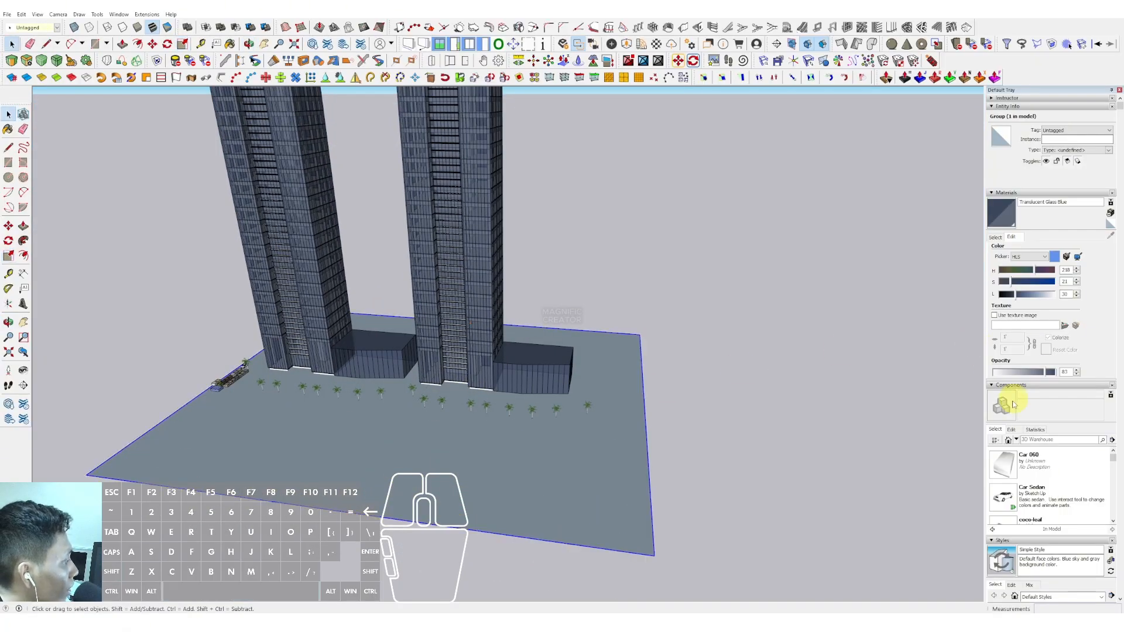
Insert Silhouette Woman Walking Sideways and Silhouette Man Walking Bag from the Components Sampler collection onto the ground in front of the palms.
{"action": "left_click", "coordinate": [1017, 439]}
{"action": "left_click", "coordinate": [1026, 461]}
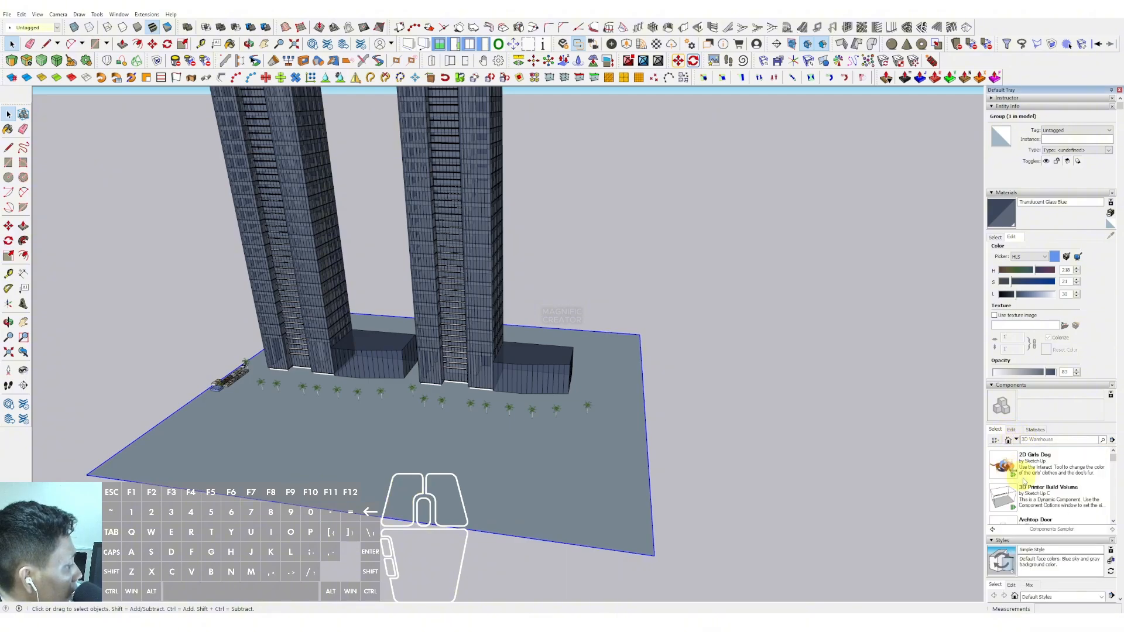
{"action": "scroll", "coordinate": [1030, 483], "scroll_direction": "down", "scroll_amount": 3}
{"action": "scroll", "coordinate": [1022, 482], "scroll_direction": "down", "scroll_amount": 3}
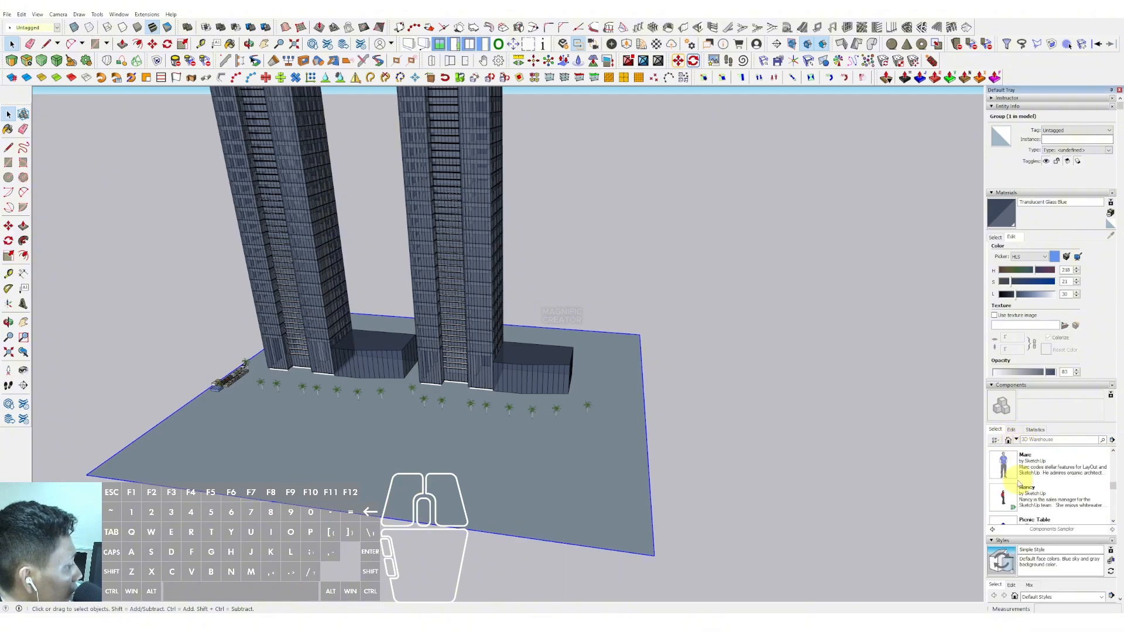
{"action": "scroll", "coordinate": [1016, 484], "scroll_direction": "down", "scroll_amount": 3}
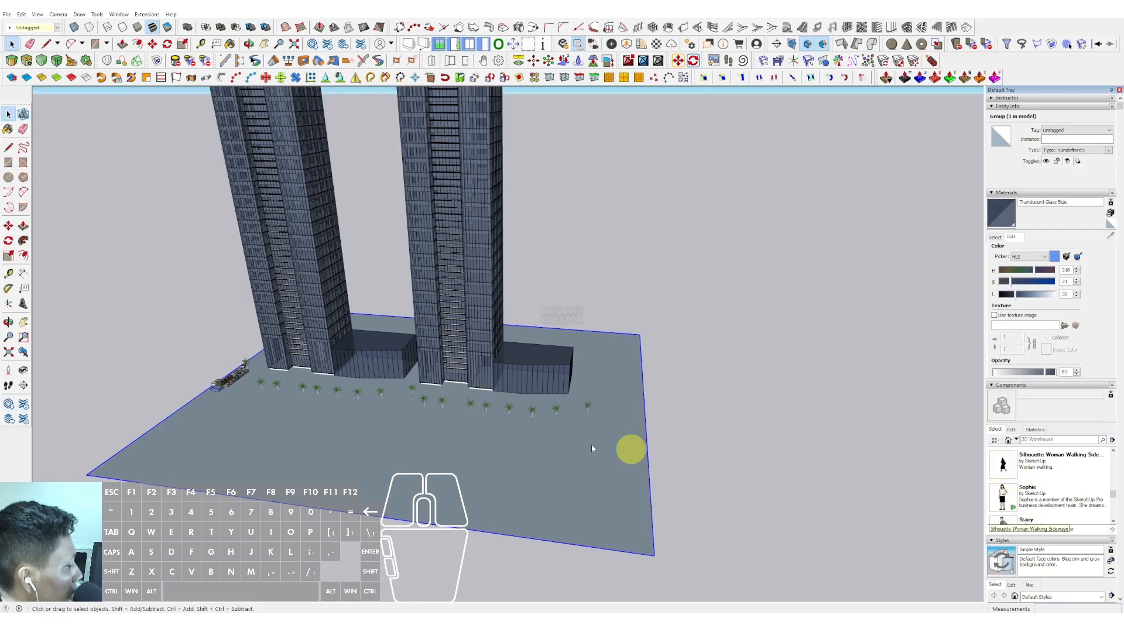
{"action": "left_click", "coordinate": [409, 414]}
{"action": "scroll", "coordinate": [1008, 473], "scroll_direction": "up", "scroll_amount": 1}
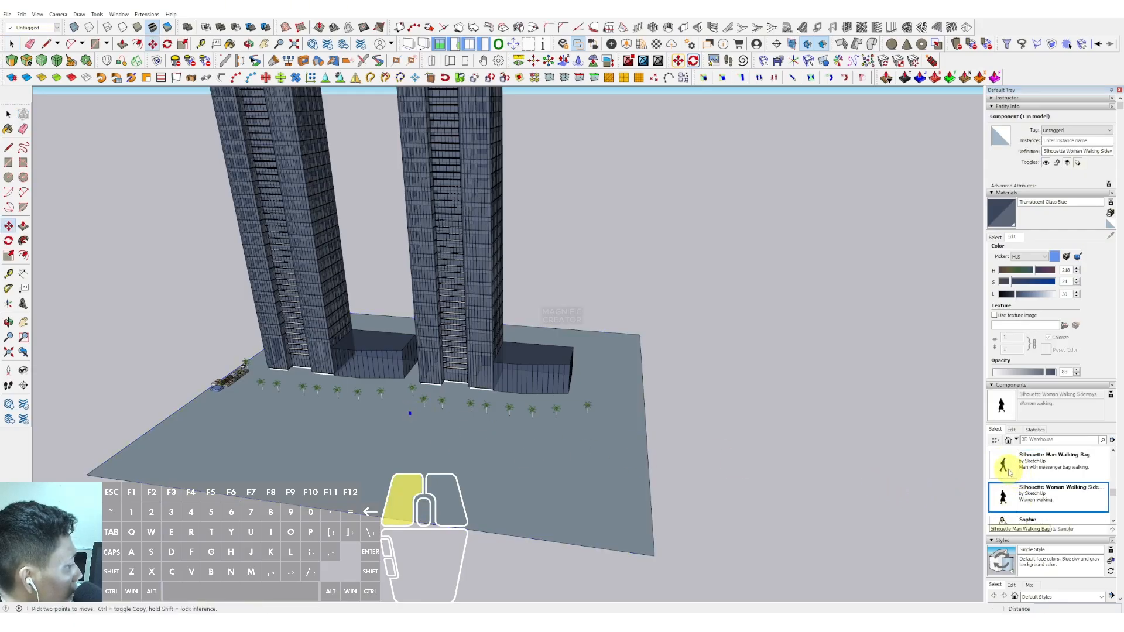
{"action": "left_click", "coordinate": [1008, 473]}
{"action": "left_click", "coordinate": [403, 412]}
Select the two walking silhouettes and copy the pair three times nearby to form a cluster of eight figures.
{"action": "scroll", "coordinate": [406, 413], "scroll_direction": "up", "scroll_amount": 5}
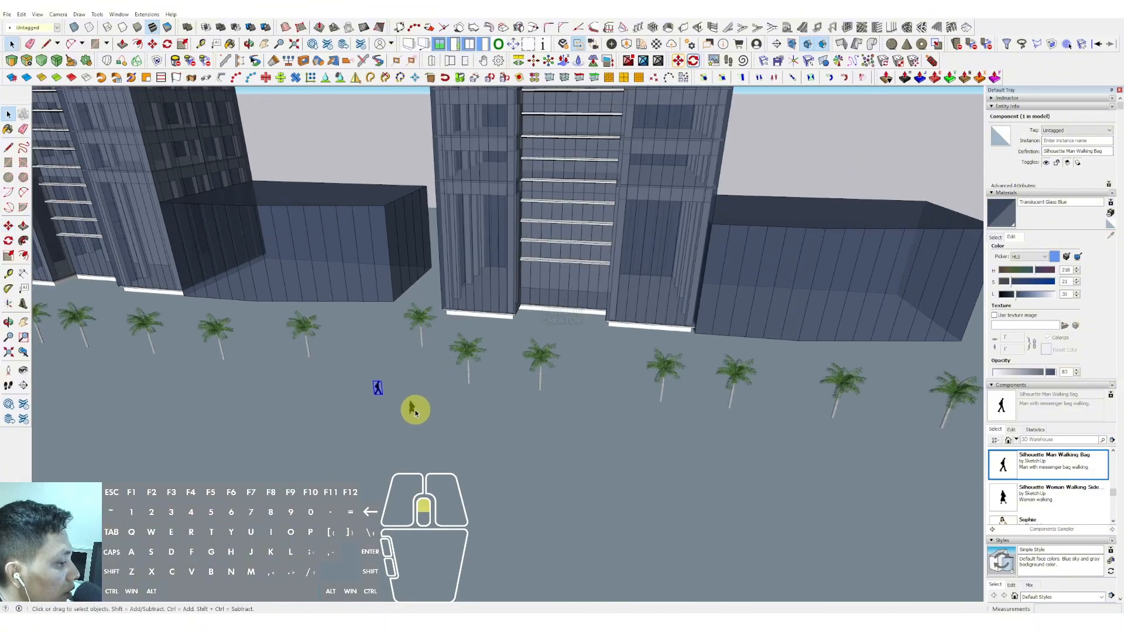
{"action": "scroll", "coordinate": [415, 415], "scroll_direction": "up", "scroll_amount": 2}
{"action": "key", "text": "m"}
{"action": "left_click", "coordinate": [415, 431]}
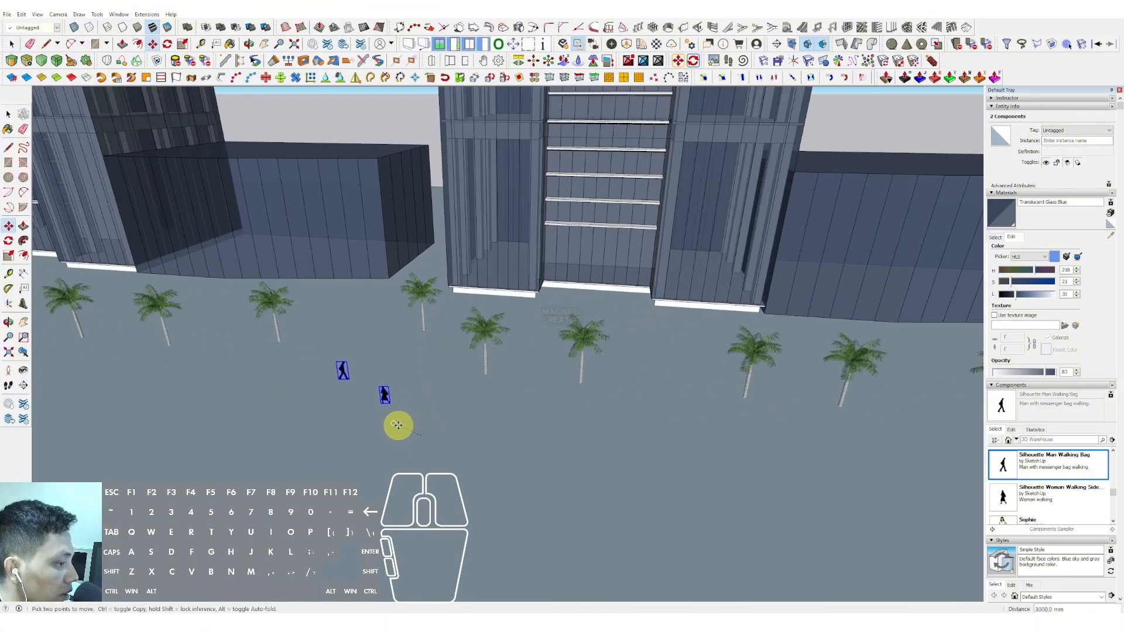
{"action": "key", "text": "ctrl"}
{"action": "scroll", "coordinate": [414, 435], "scroll_direction": "down", "scroll_amount": 1}
{"action": "left_click", "coordinate": [389, 420]}
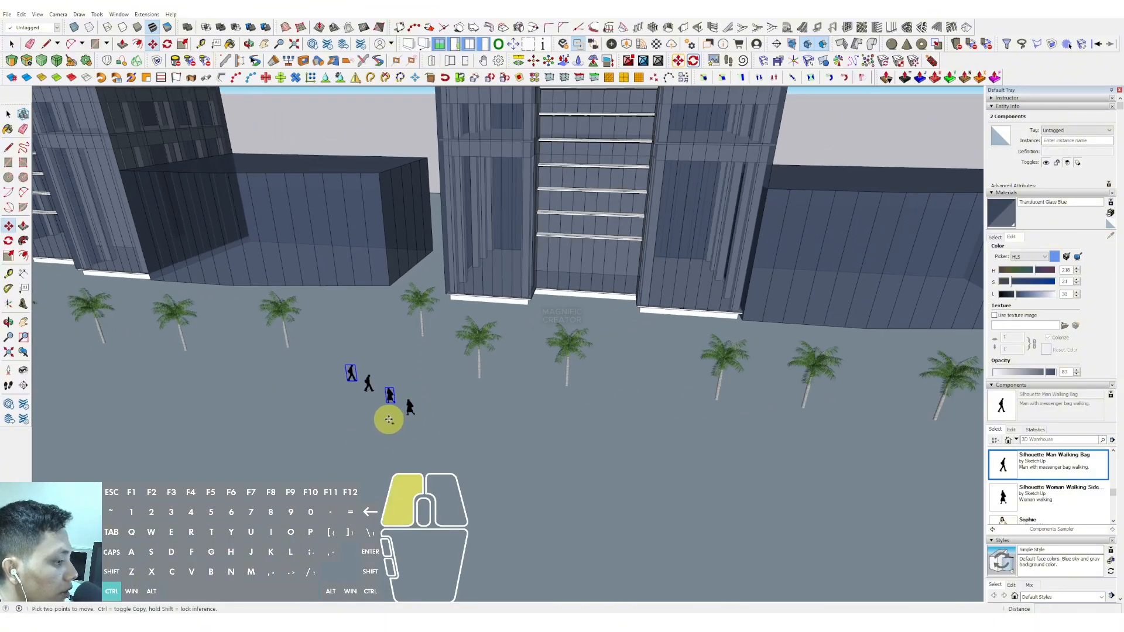
{"action": "key", "text": "ctrl"}
{"action": "left_click", "coordinate": [369, 439]}
{"action": "left_click", "coordinate": [358, 437]}
{"action": "key", "text": "ctrl"}
{"action": "left_click", "coordinate": [323, 427]}
{"action": "key", "text": "space"}
Select the eight walking figures and copy the cluster alongside itself toward the second tower.
{"action": "left_click_drag", "start_coordinate": [343, 382], "coordinate": [470, 465]}
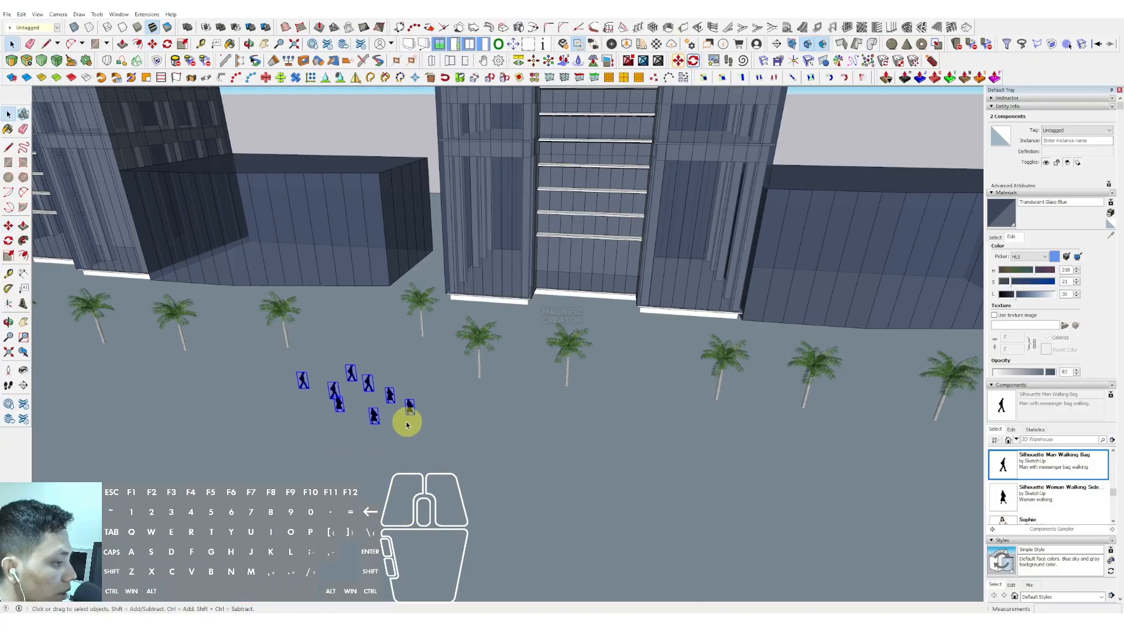
{"action": "middle_click_drag", "start_coordinate": [407, 424], "coordinate": [404, 462]}
{"action": "key", "text": "m"}
{"action": "left_click", "coordinate": [373, 469]}
{"action": "key", "text": "ctrl"}
{"action": "left_click", "coordinate": [183, 436]}
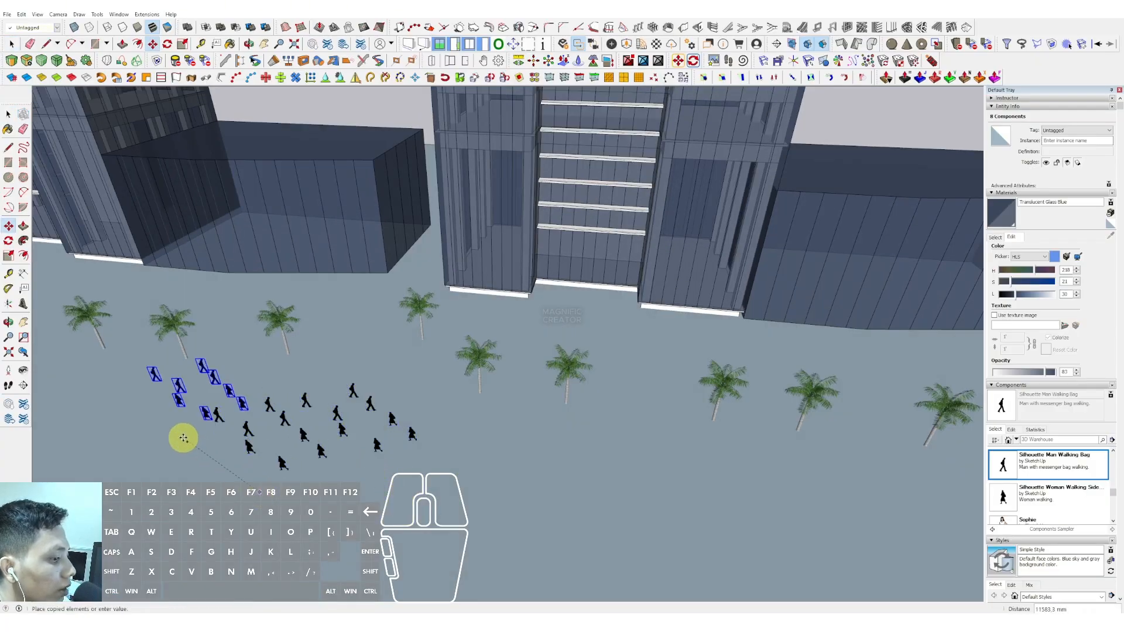
Place more copies of the eight-figure cluster along the palm row in front of the second tower.
{"action": "middle_click_drag", "start_coordinate": [301, 407], "coordinate": [409, 435]}
{"action": "left_click", "coordinate": [405, 424]}
{"action": "left_click", "coordinate": [255, 390]}
{"action": "left_click", "coordinate": [267, 387]}
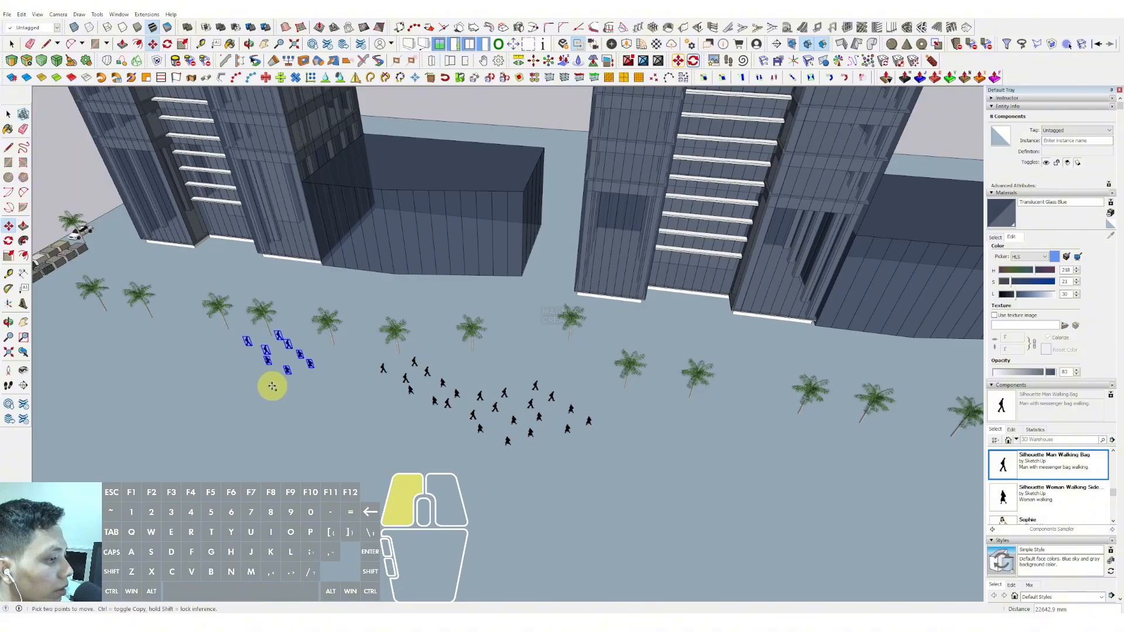
{"action": "left_click", "coordinate": [207, 399]}
{"action": "left_click", "coordinate": [201, 407]}
{"action": "left_click", "coordinate": [92, 369]}
{"action": "left_click", "coordinate": [137, 383]}
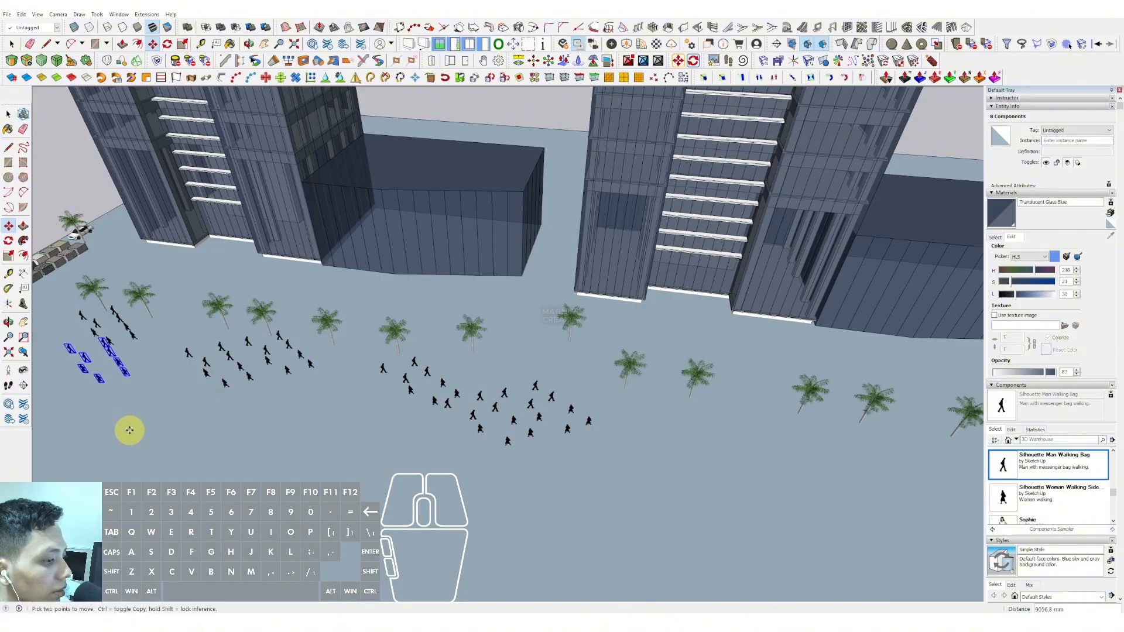
Copy the eight-figure cluster to the original tower's entrance, along its podium and to the second tower's entrance.
{"action": "middle_click_drag", "start_coordinate": [713, 482], "coordinate": [388, 338]}
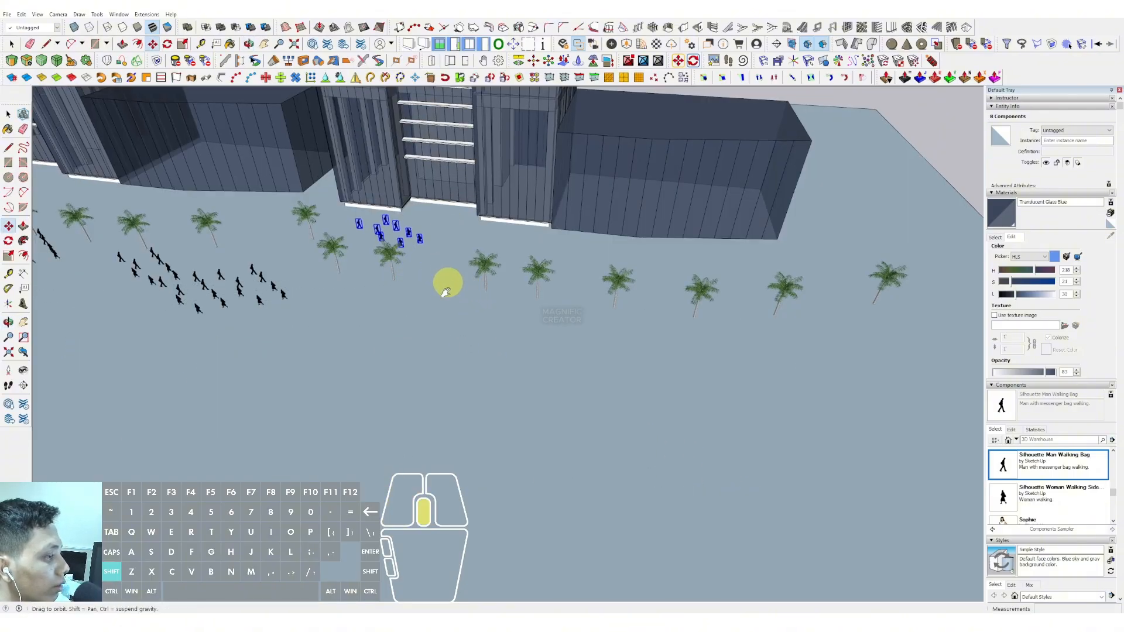
{"action": "scroll", "coordinate": [445, 292], "scroll_direction": "up", "scroll_amount": 3}
{"action": "left_click", "coordinate": [442, 351]}
{"action": "left_click", "coordinate": [583, 382]}
{"action": "left_click", "coordinate": [684, 373]}
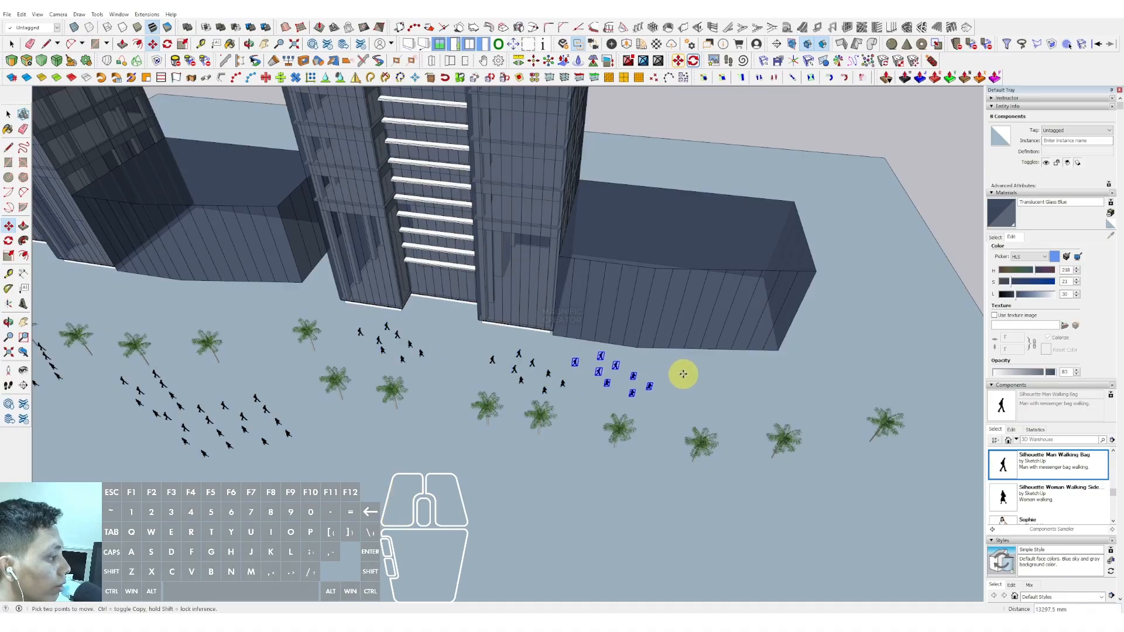
{"action": "middle_click_drag", "start_coordinate": [668, 359], "coordinate": [516, 347]}
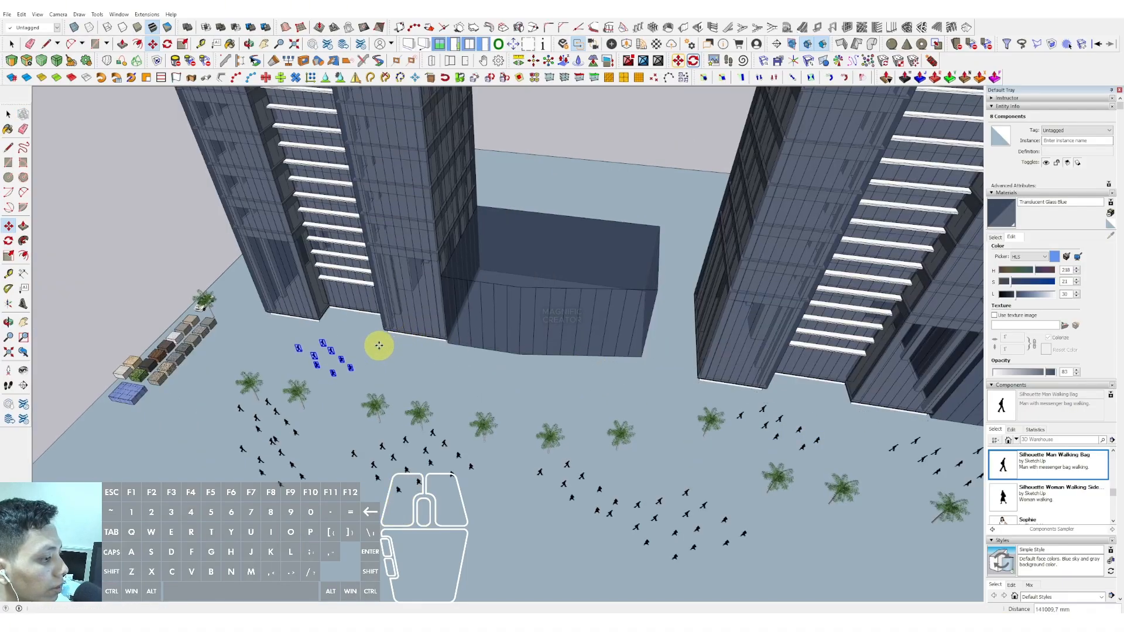
{"action": "middle_click_drag", "start_coordinate": [378, 345], "coordinate": [185, 188]}
Turn on shadows and adjust the shadow time of day to change where the towers' shadows fall.
{"action": "left_click", "coordinate": [37, 14]}
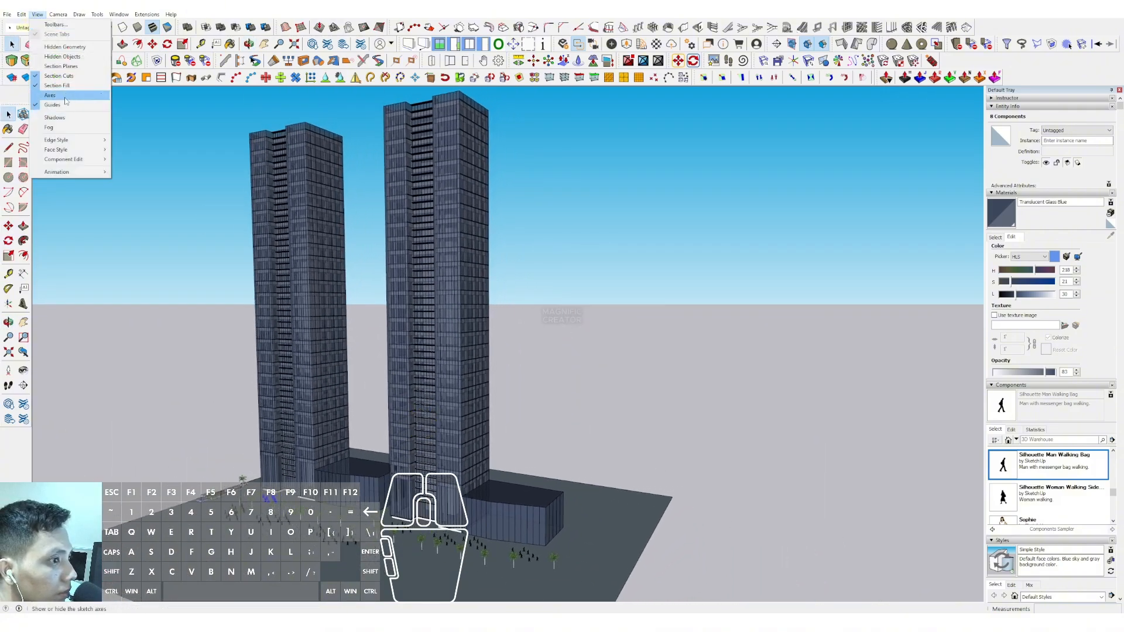
{"action": "left_click", "coordinate": [58, 117]}
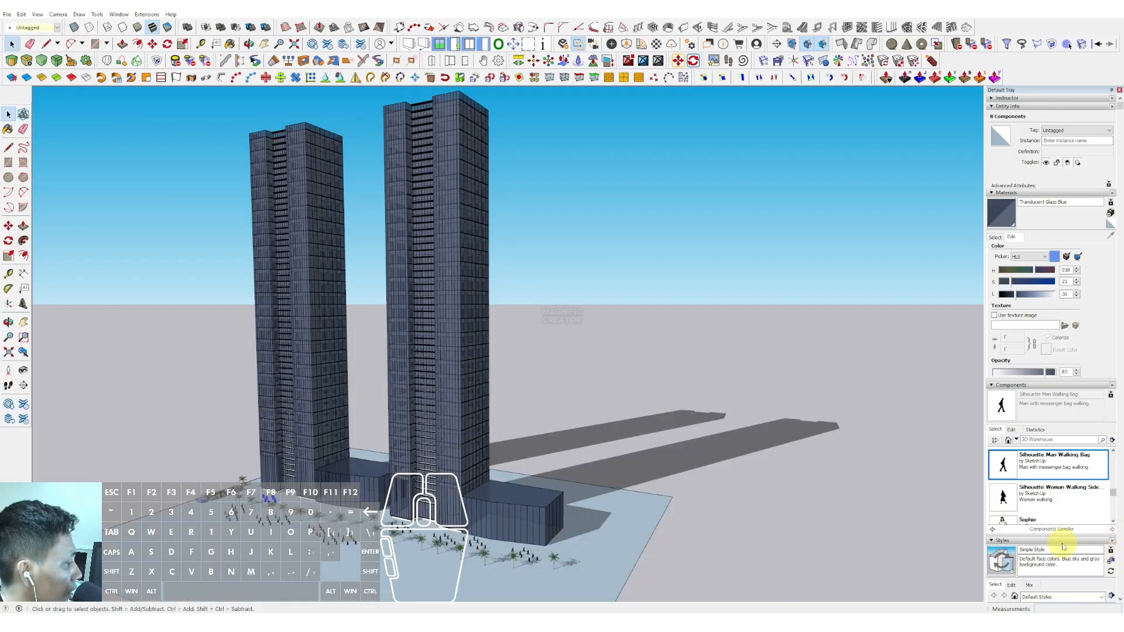
{"action": "scroll", "coordinate": [1063, 546], "scroll_direction": "down", "scroll_amount": 10}
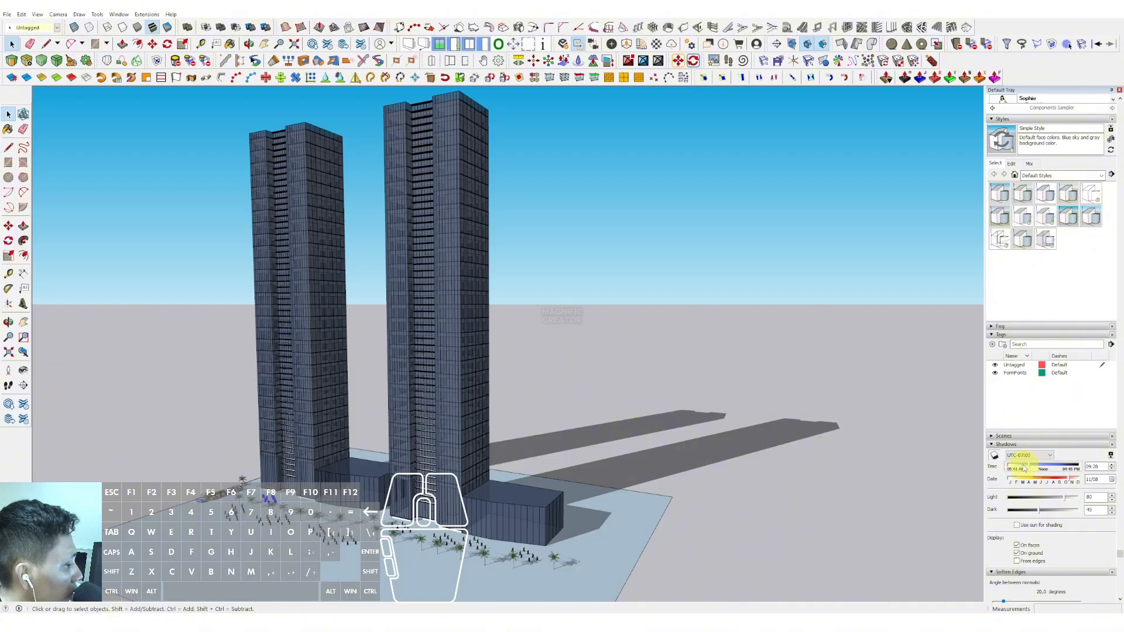
{"action": "left_click_drag", "start_coordinate": [1024, 468], "coordinate": [1056, 470]}
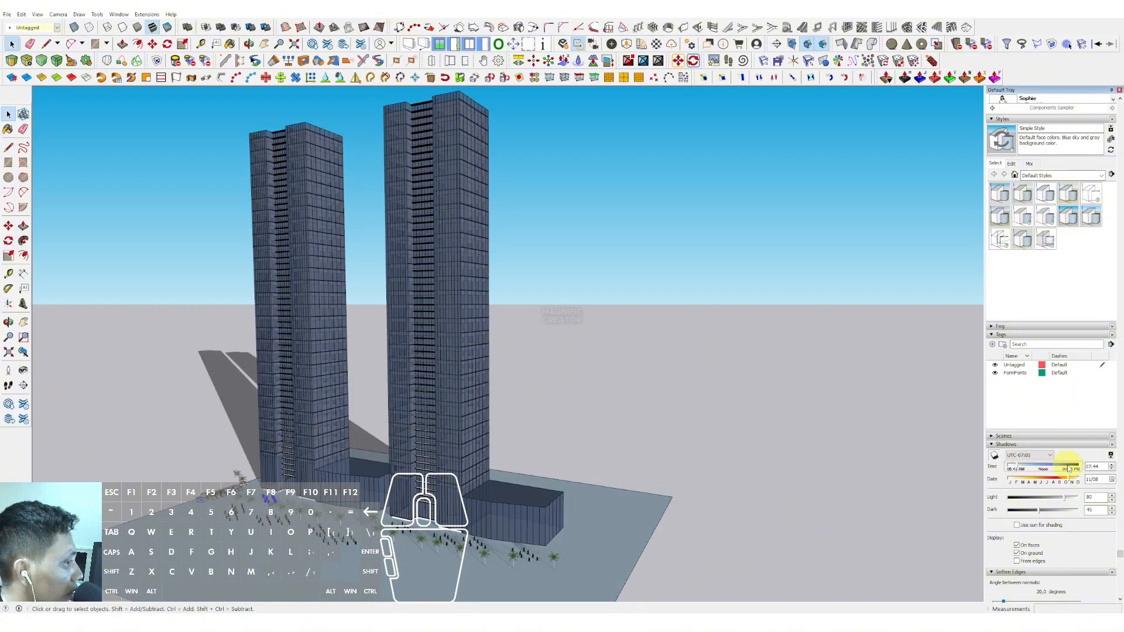
{"action": "left_click_drag", "start_coordinate": [1047, 470], "coordinate": [1016, 474]}
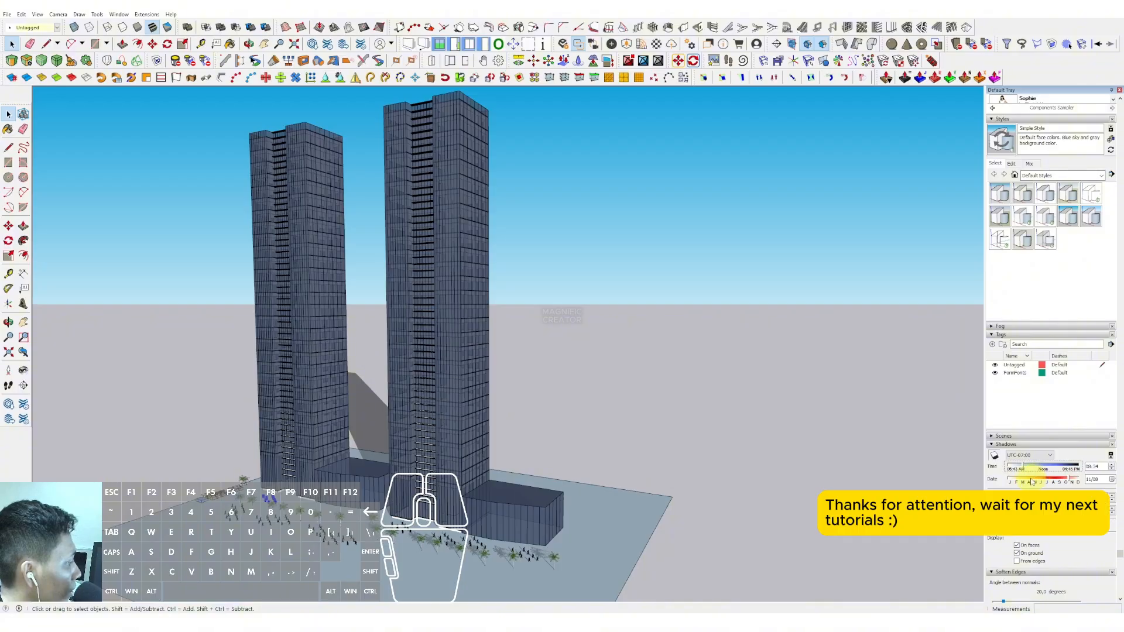
{"action": "left_click_drag", "start_coordinate": [1021, 468], "coordinate": [1022, 468]}
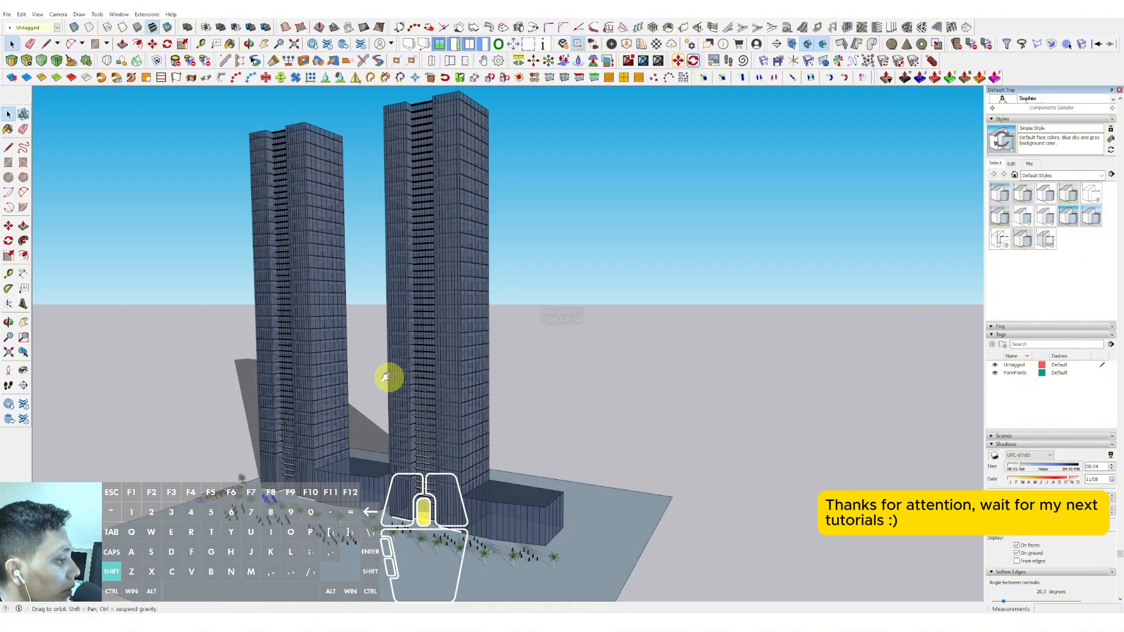